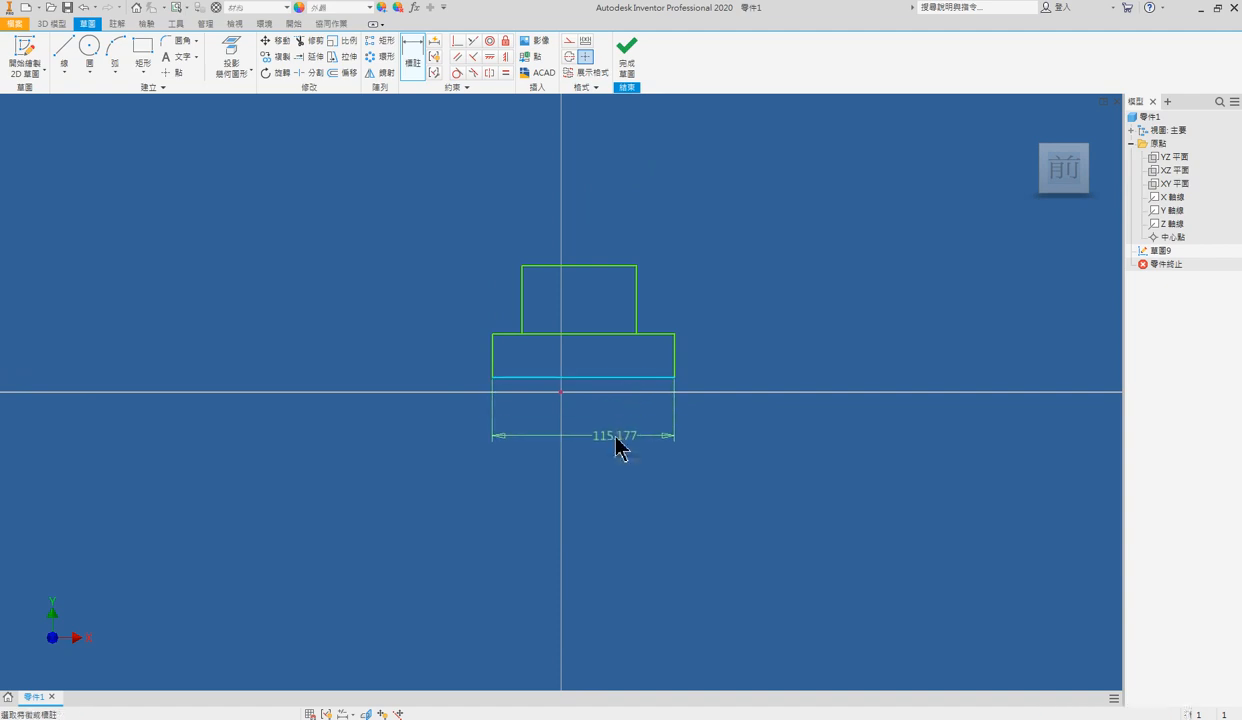
Dimension the lower rectangle's width as 138 mm and the upper rectangle's width as 90 mm
type("138")
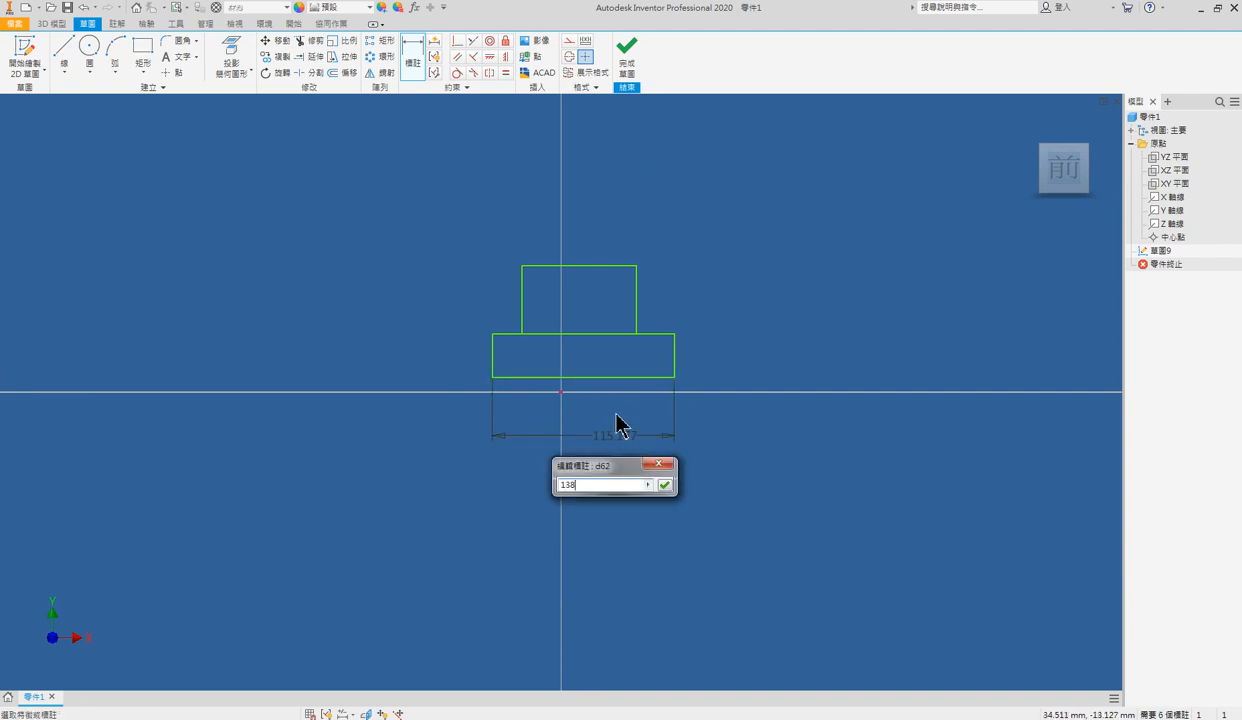
key("Return")
left_click(615, 241)
left_click(613, 220)
type("90")
left_click(660, 268)
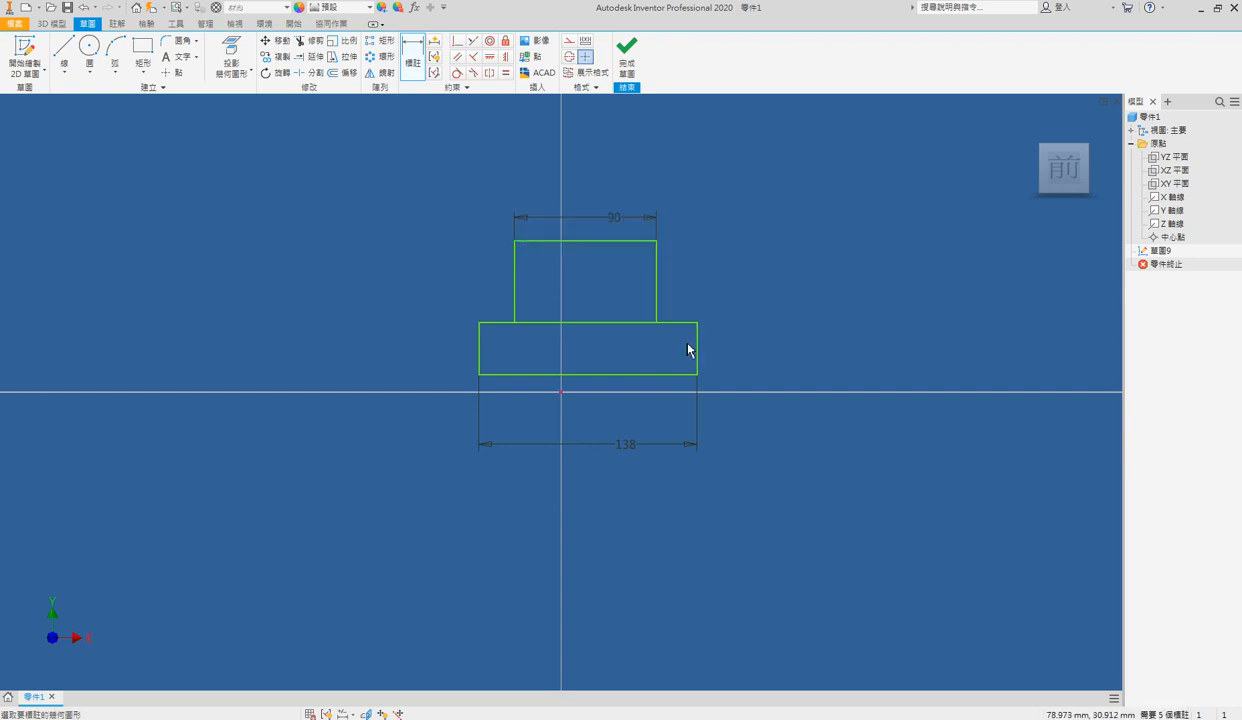
Dimension the lower rectangle's height as 15 mm and the overall height of both rectangles as 87 mm
left_click(703, 349)
left_click(743, 345)
type("15")
key("Return")
left_click(645, 270)
left_click(649, 375)
left_click(760, 334)
type("87")
key("Return")
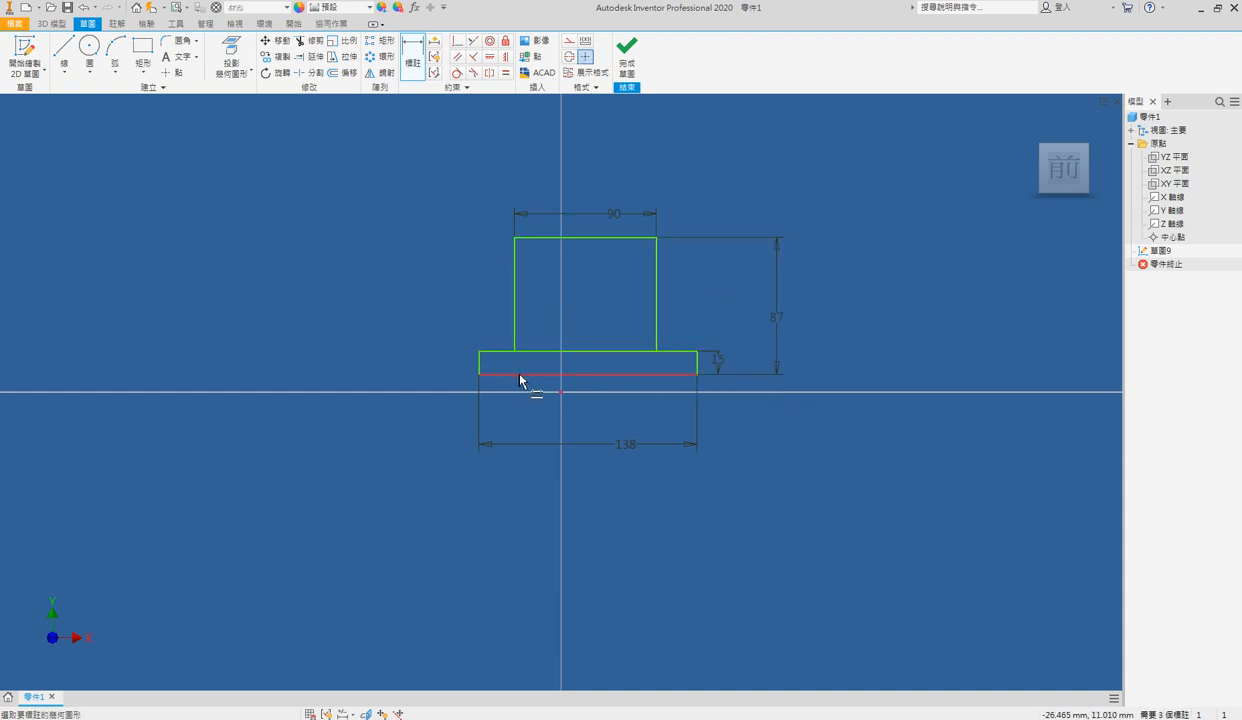
Dimension the upper rectangle's left edge from the origin as half of its width dimension, d63/2
left_click(516, 332)
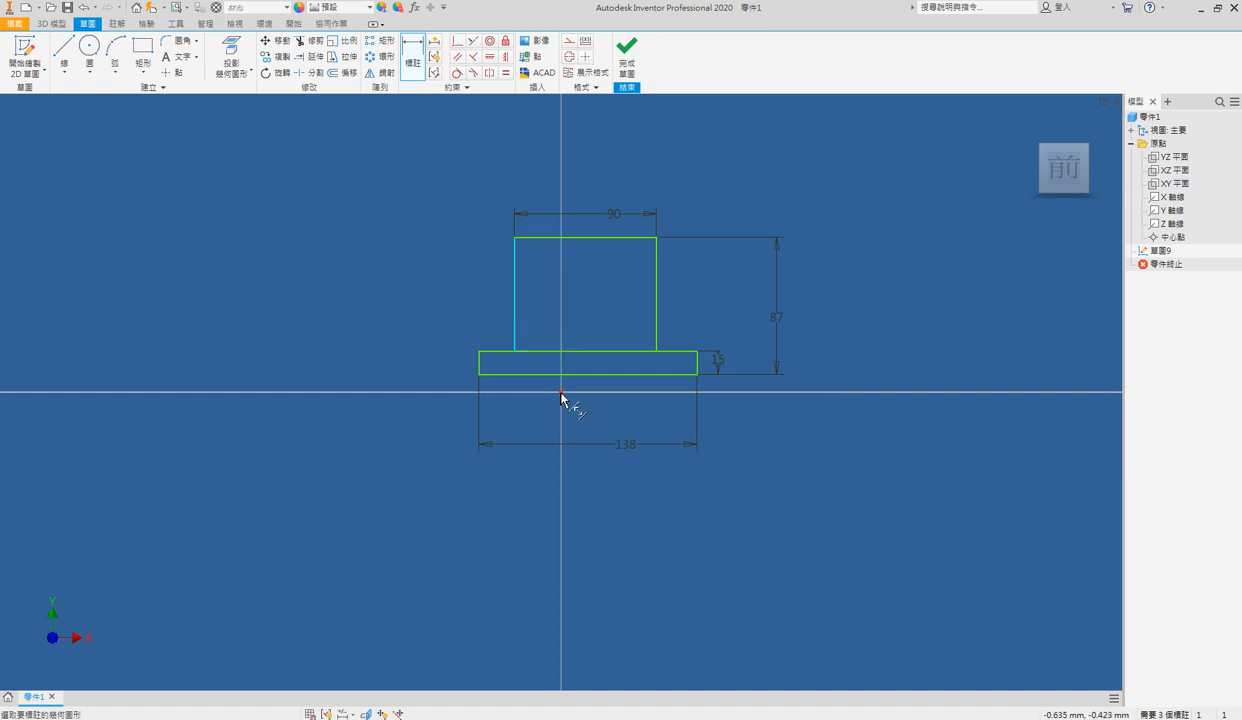
left_click(558, 352)
left_click(550, 328)
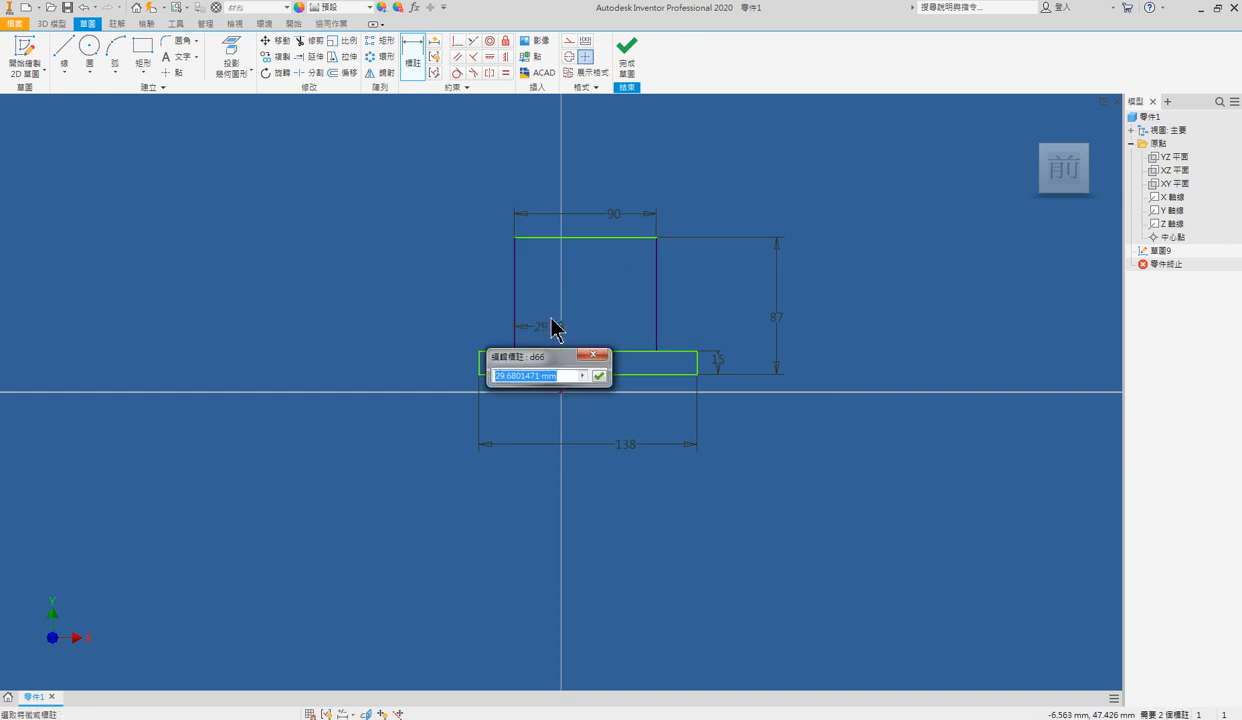
left_click(618, 221)
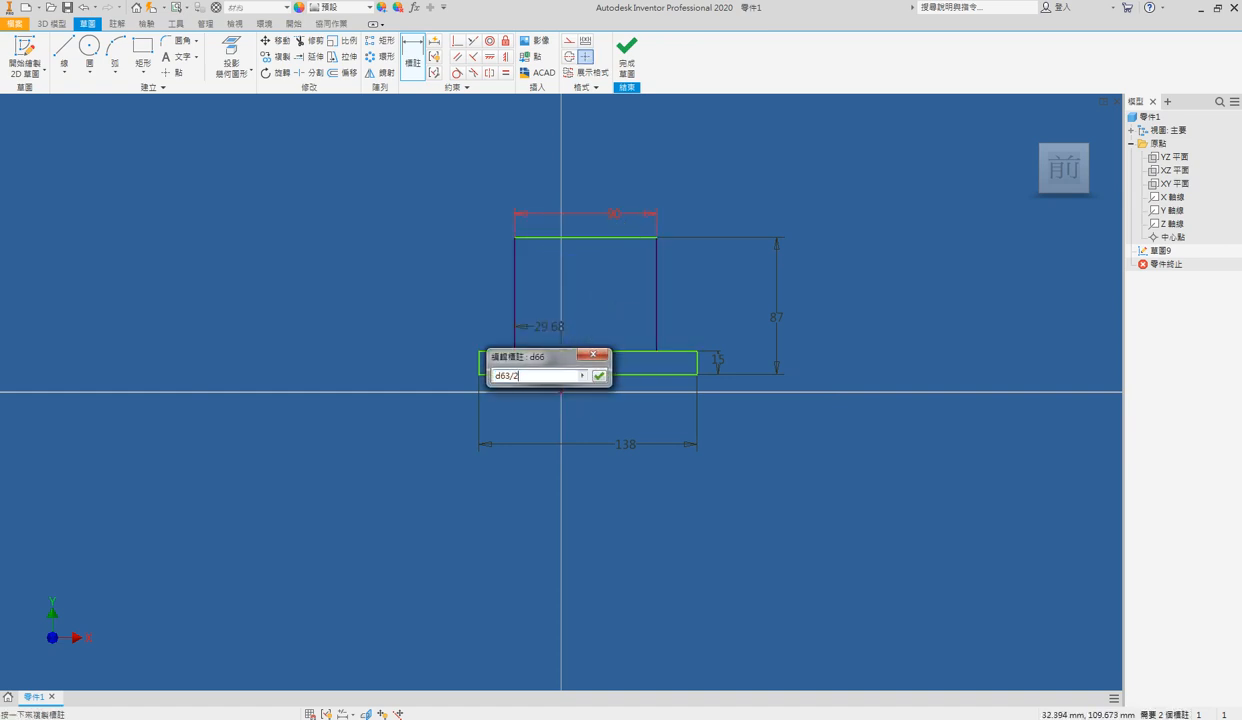
type("/2")
key("Return")
key("Escape")
Make the midpoint of the lower rectangle's bottom edge coincident with the sketch origin
key("c")
left_click(598, 376)
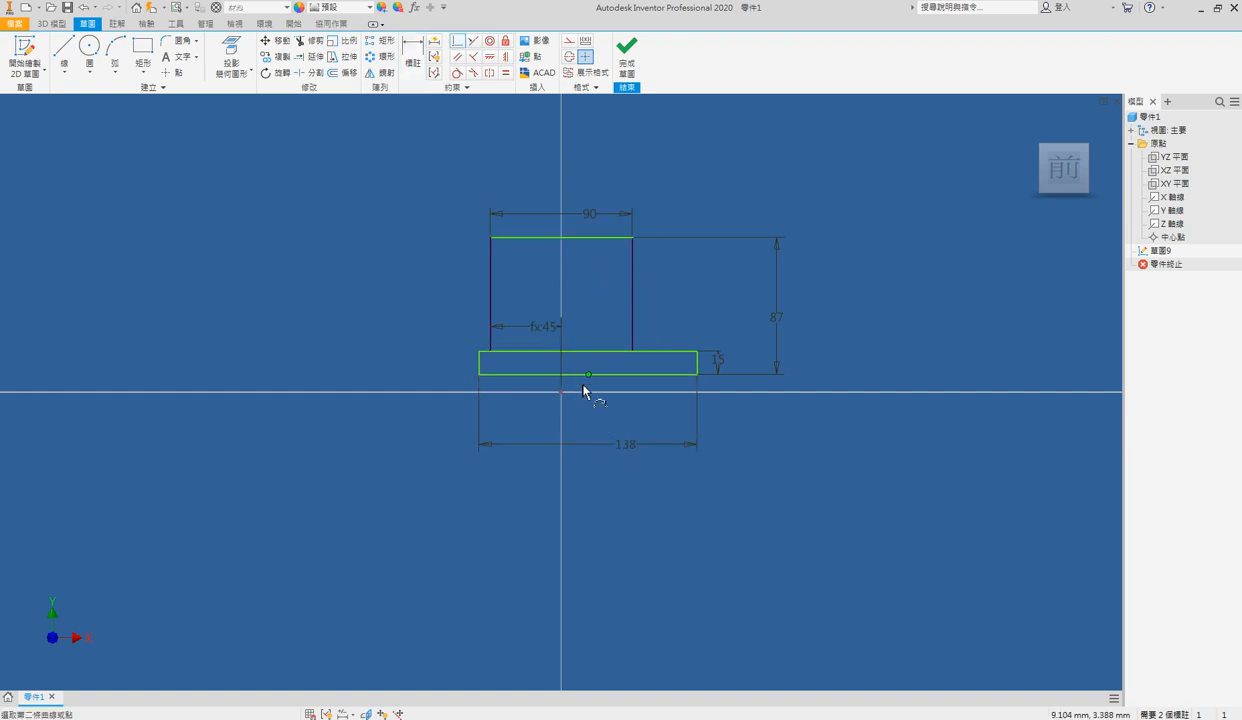
left_click(560, 393)
key("Escape")
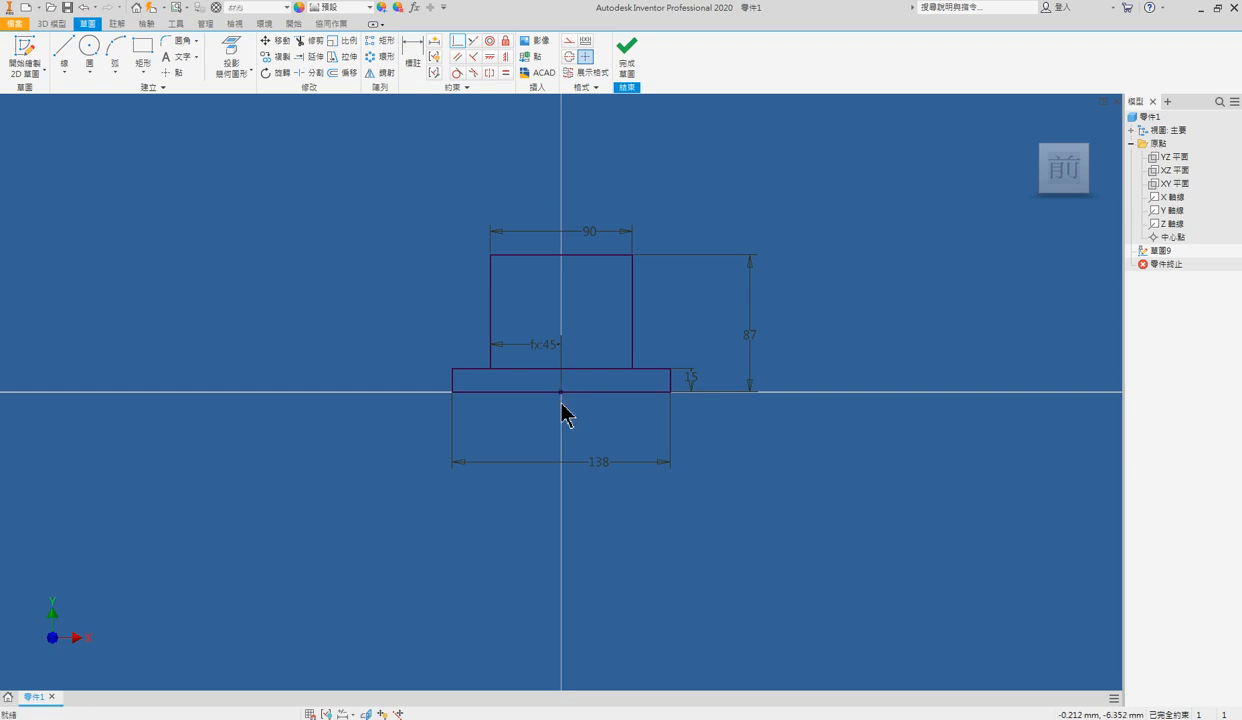
Extrude the upper rectangle symmetrically by 40 mm, applying it so that another extrusion can follow
key("e")
left_click(586, 331)
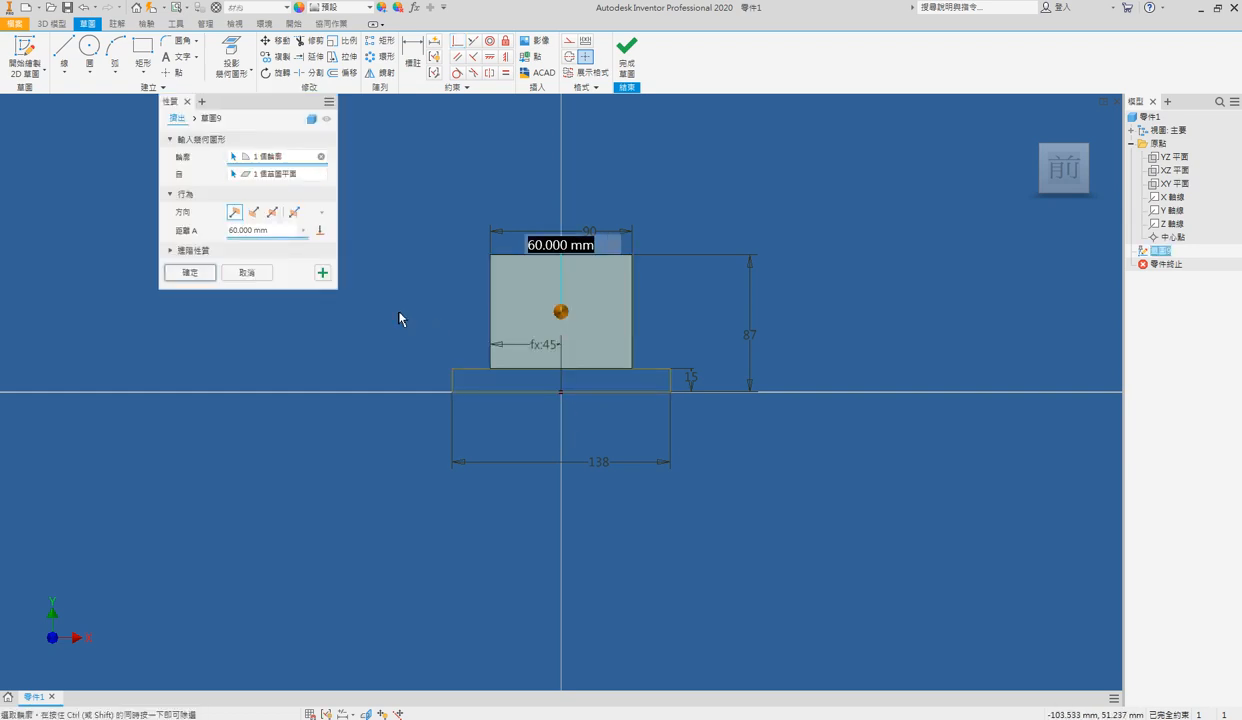
left_click(269, 231)
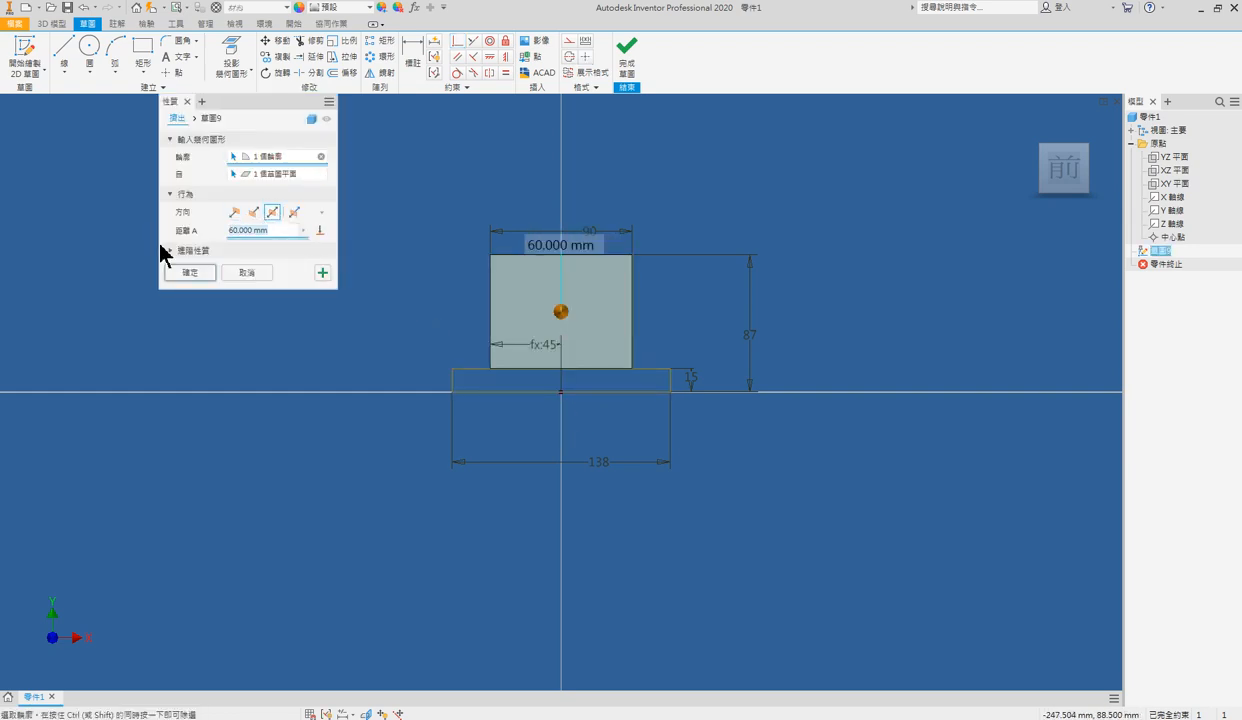
type("40")
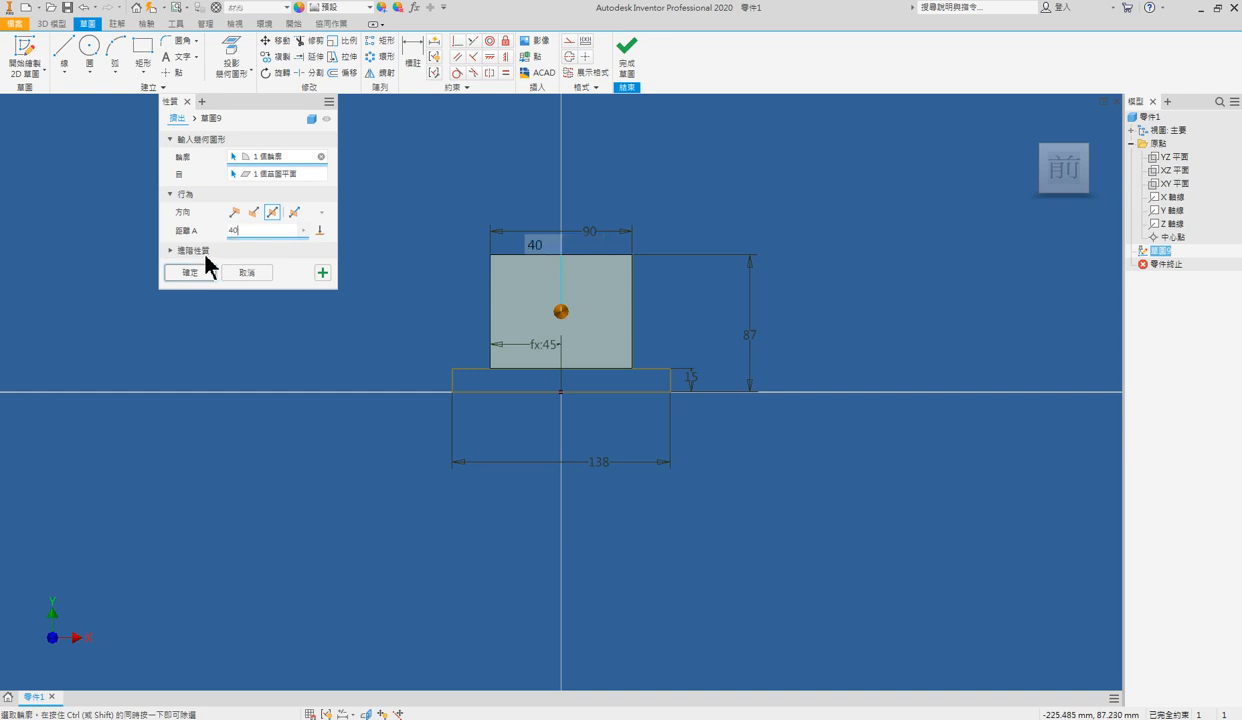
left_click(323, 275)
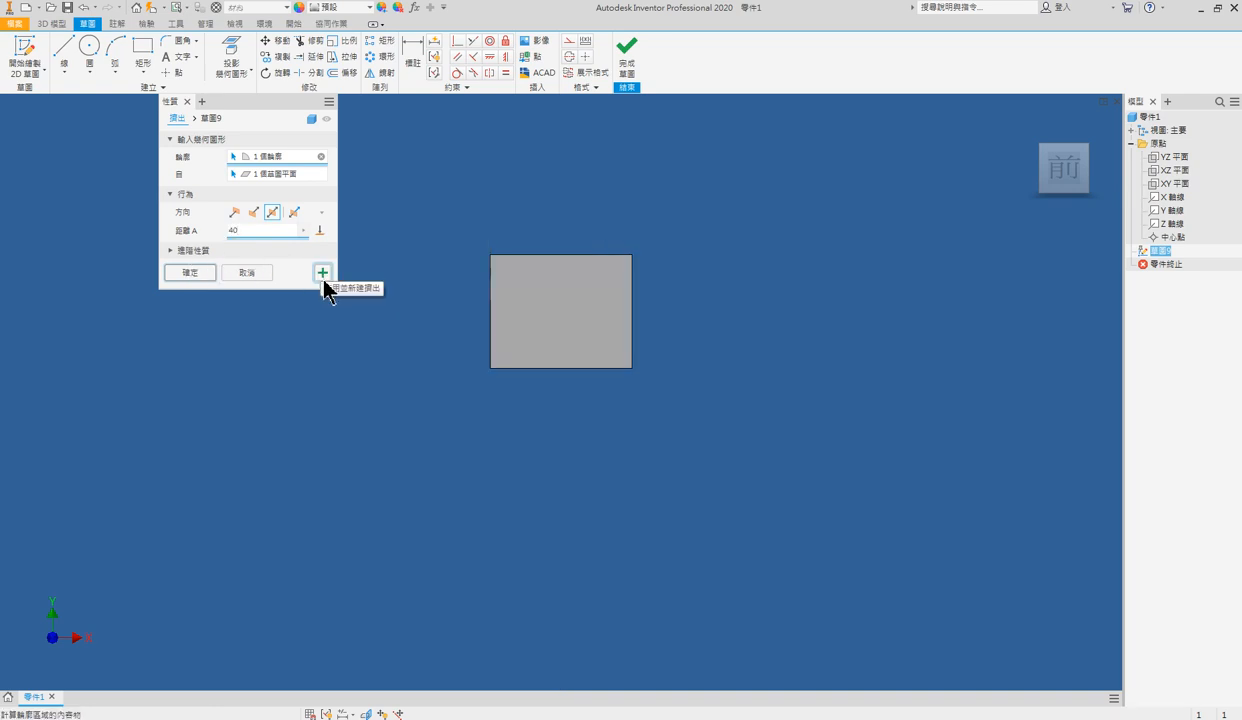
Extrude the lower rectangle symmetrically by 60 mm and join it to the upper block
left_click(546, 385)
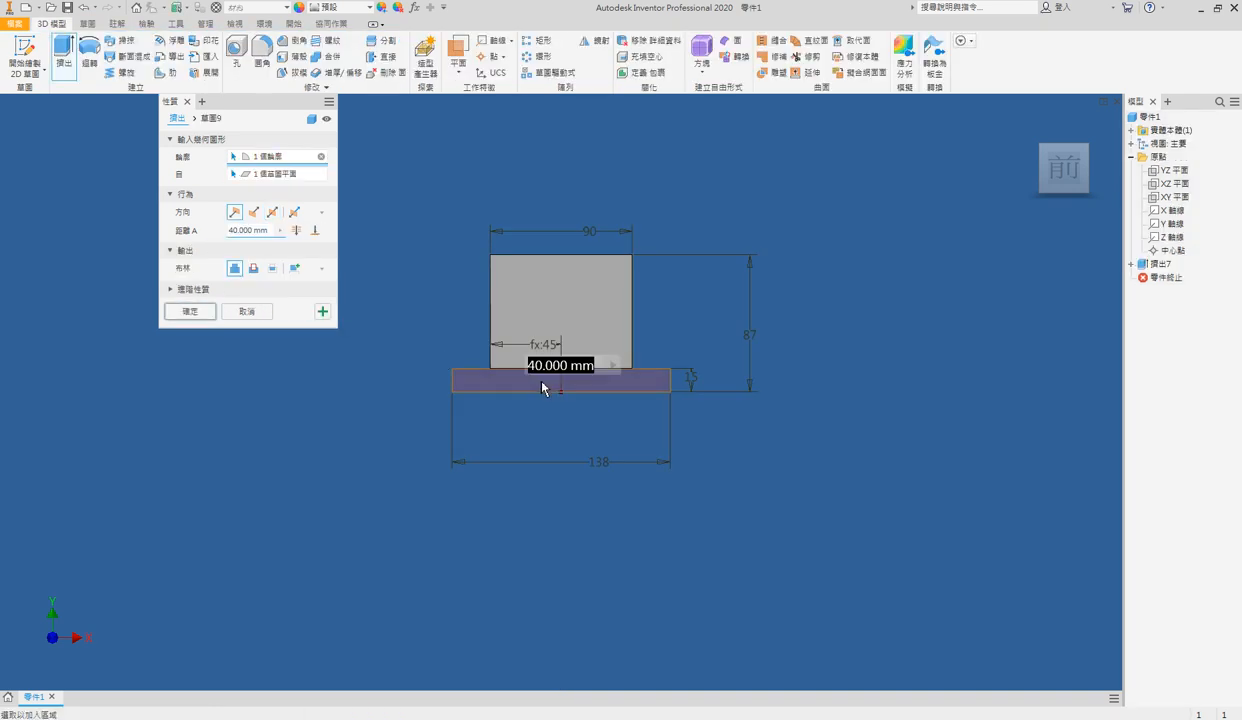
left_click(272, 212)
left_click(252, 230)
type("60")
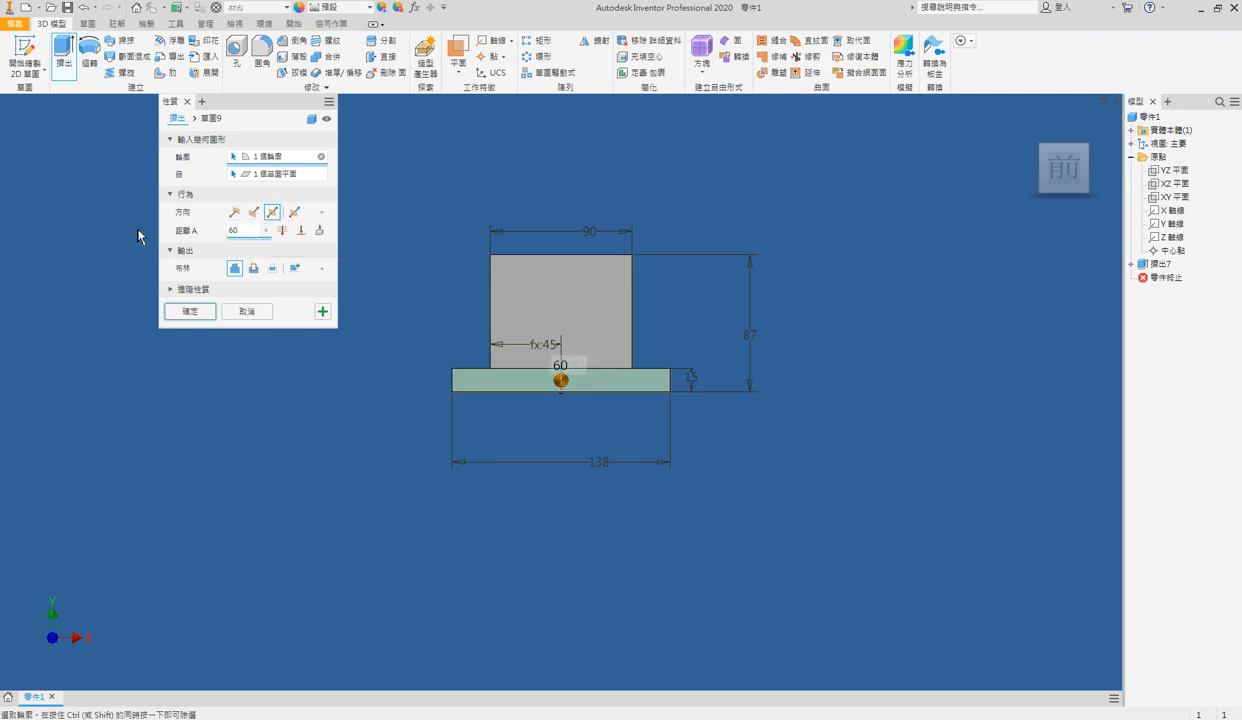
left_click(186, 310)
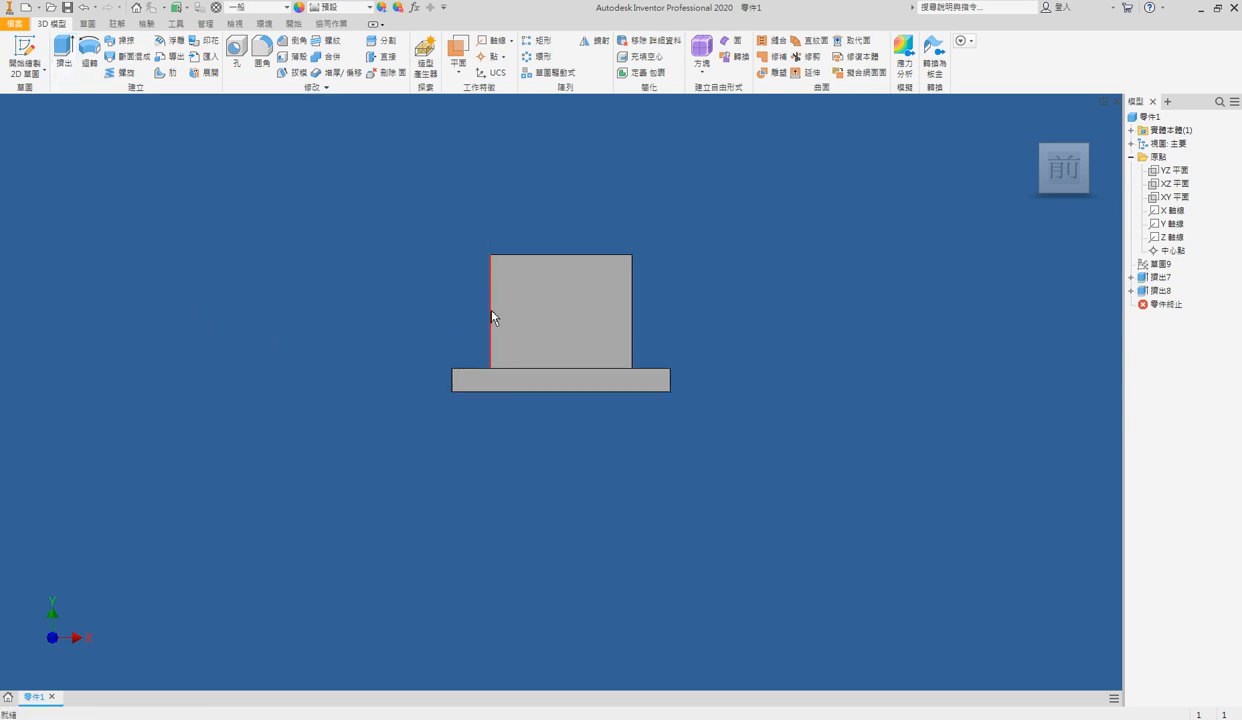
Select the base plate's four vertical corner edges for a fillet of radius 12 mm
key("F6")
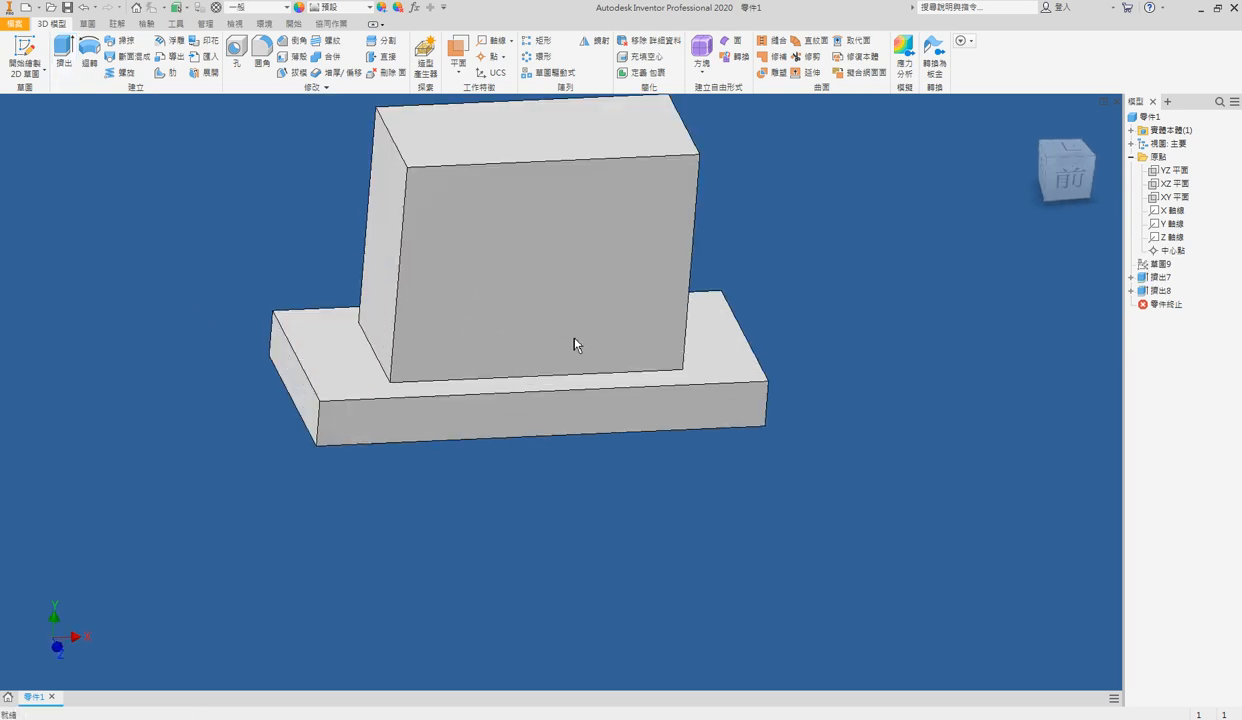
key("f")
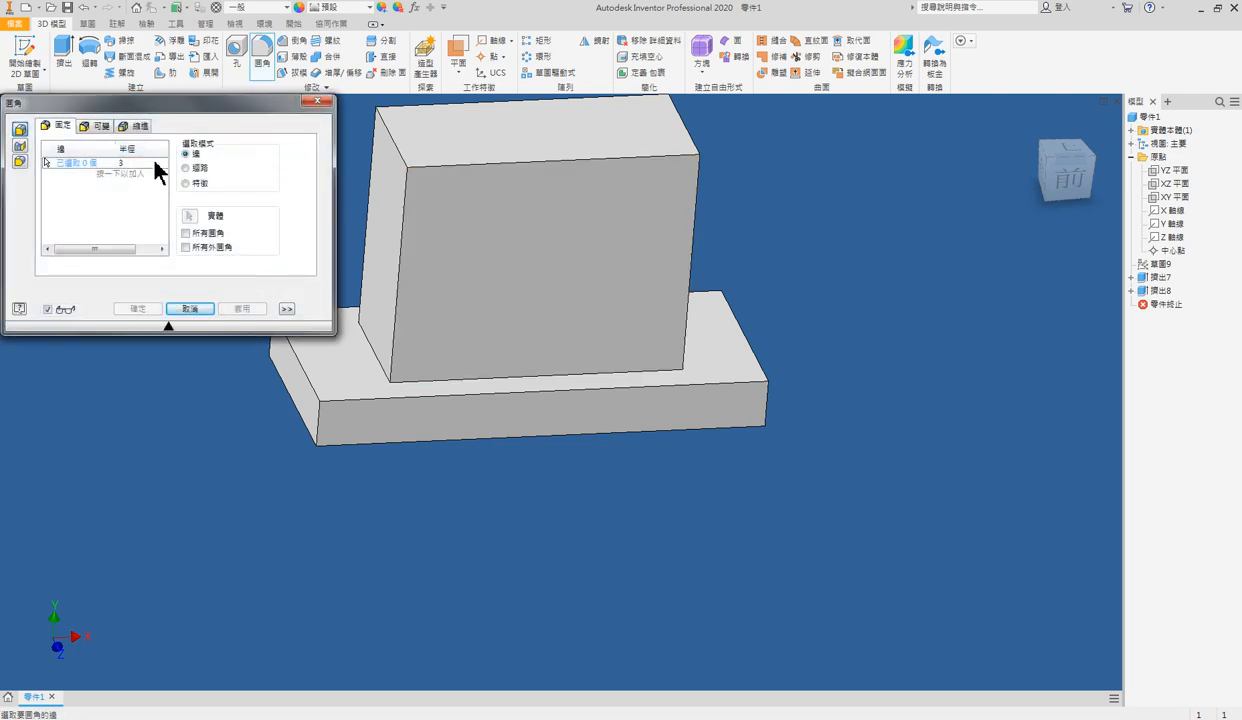
left_click(274, 352)
left_click(722, 308)
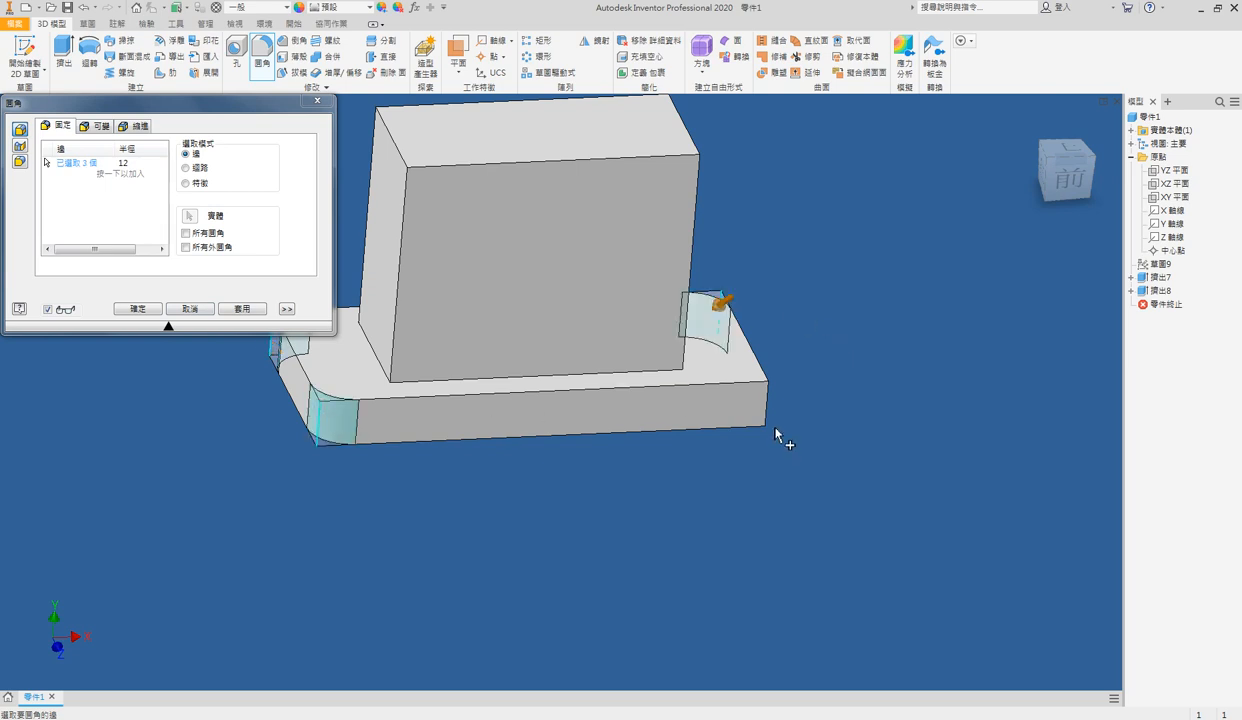
Add the upper block's four vertical edges as a second fillet set with radius 3 mm and apply both sets
left_click(125, 176)
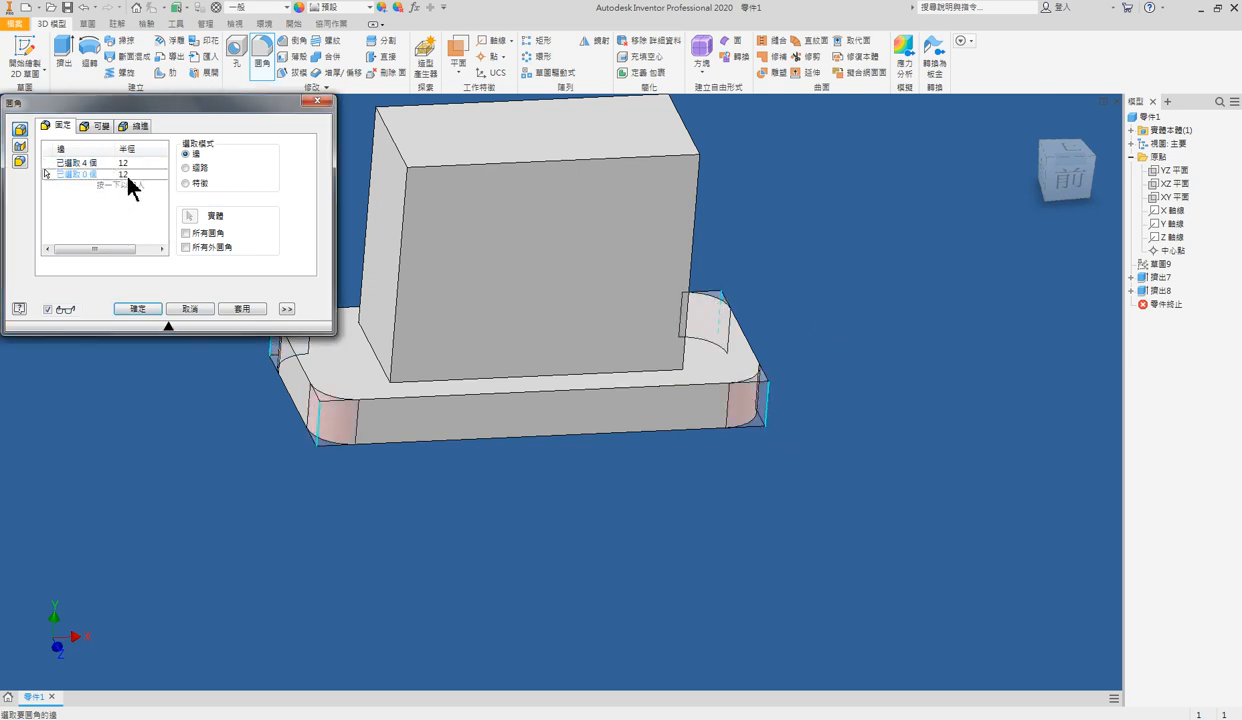
left_click(357, 165)
left_click(405, 220)
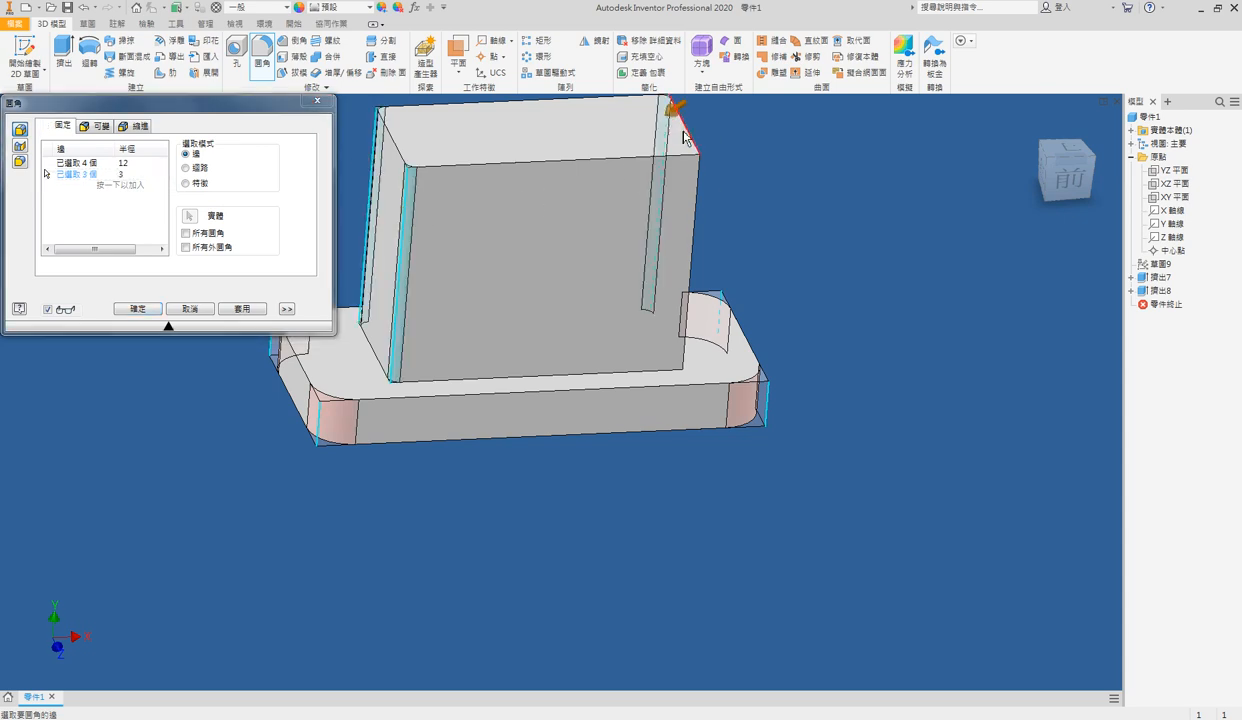
left_click(697, 185)
left_click(250, 310)
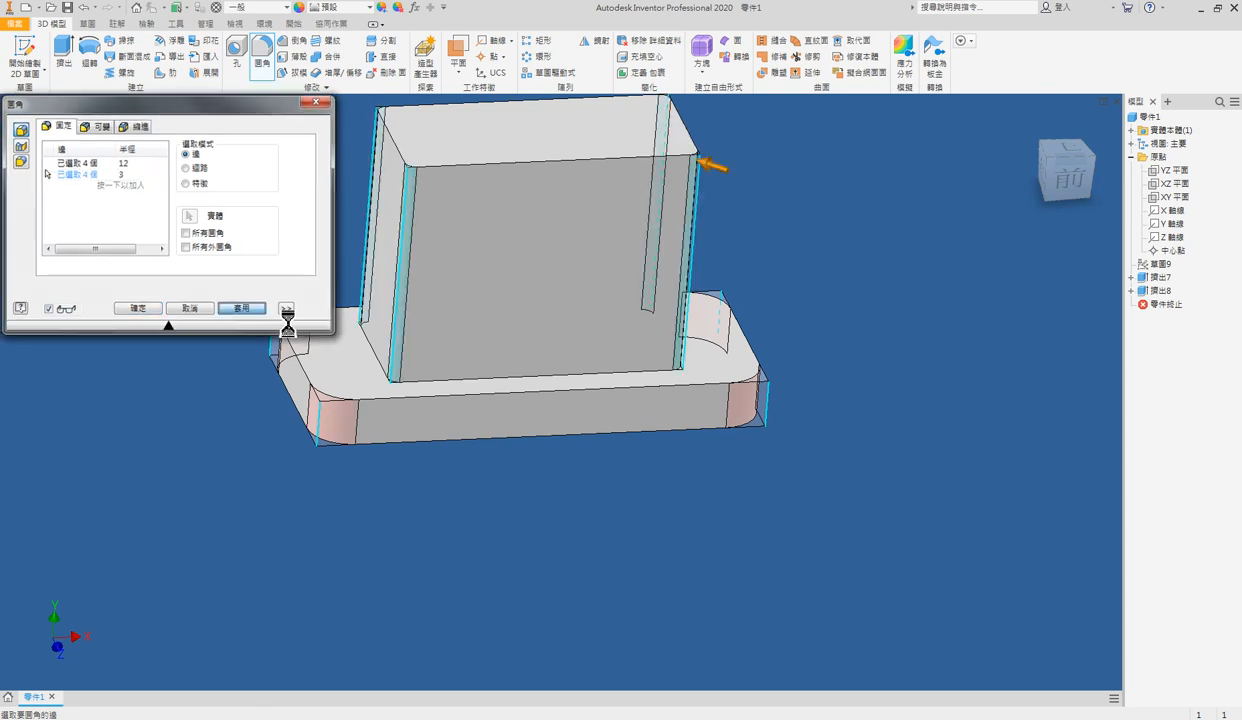
Fillet the junction between block and base and the base's upper outer edge loop with radius 3 mm
left_click(438, 378)
left_click(465, 396)
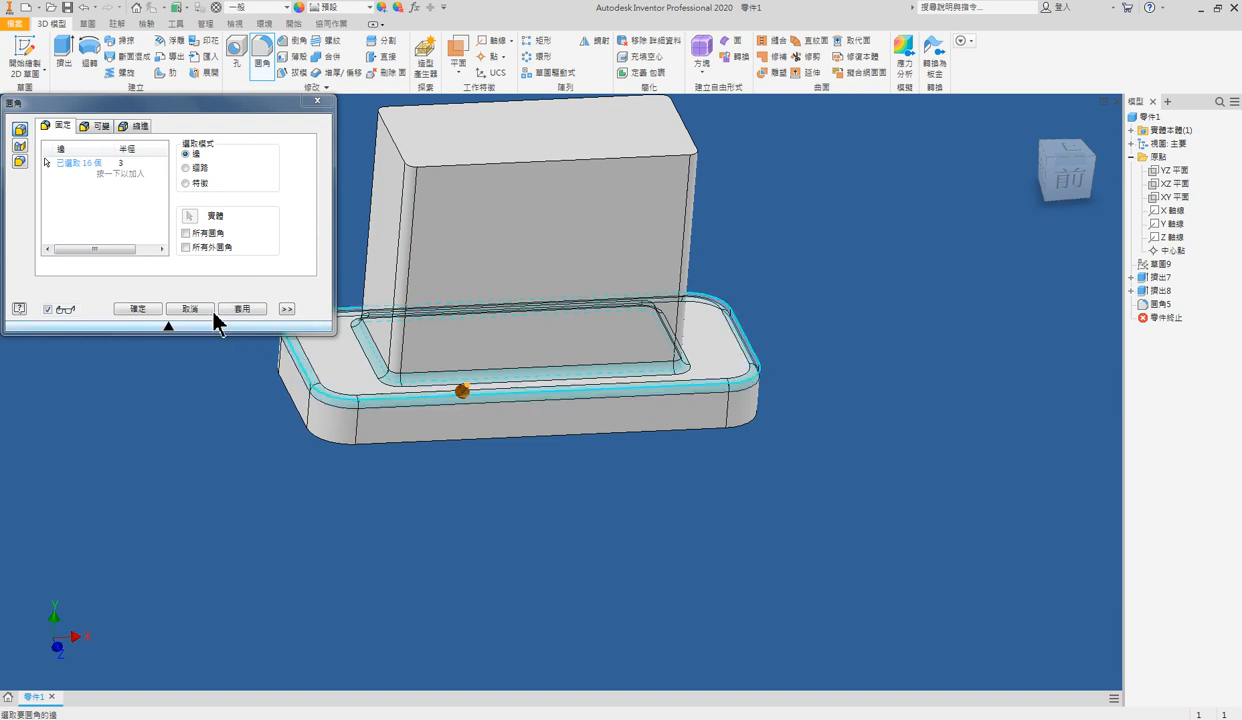
left_click(140, 309)
Start a sketch on the base's front face and draw a rectangle about 50 mm wide on its bottom edge
left_click(553, 411)
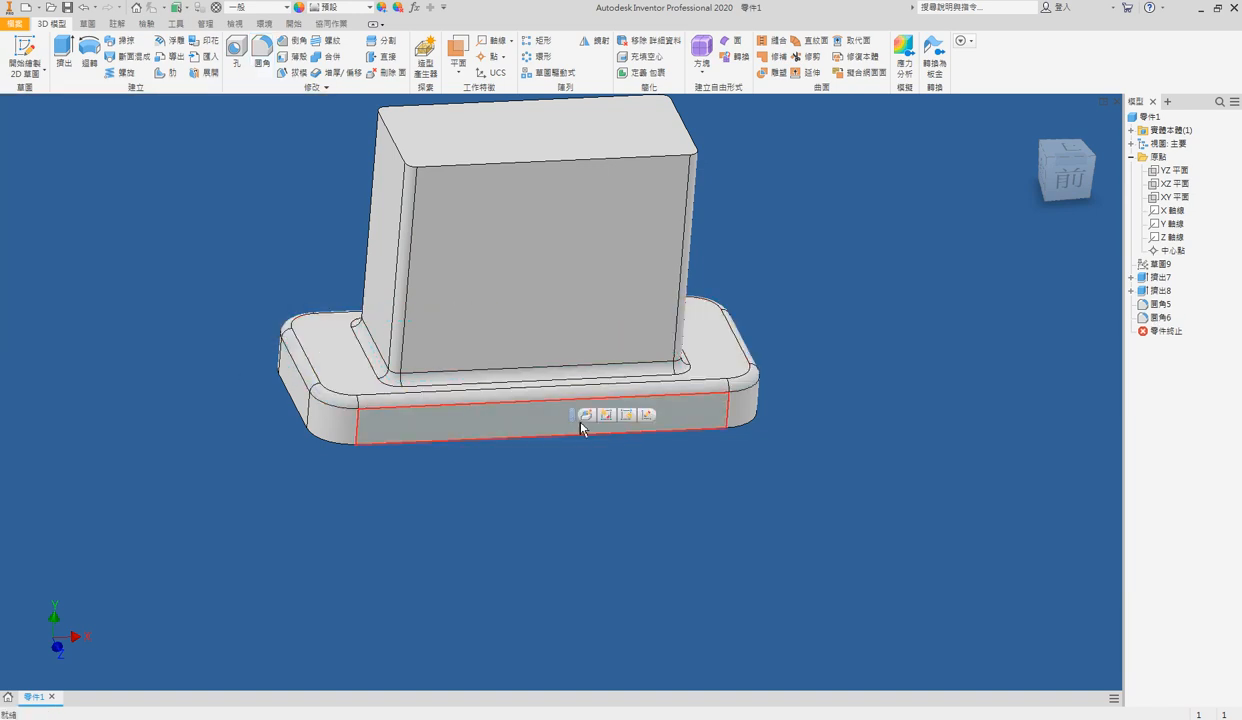
key("Page_Up")
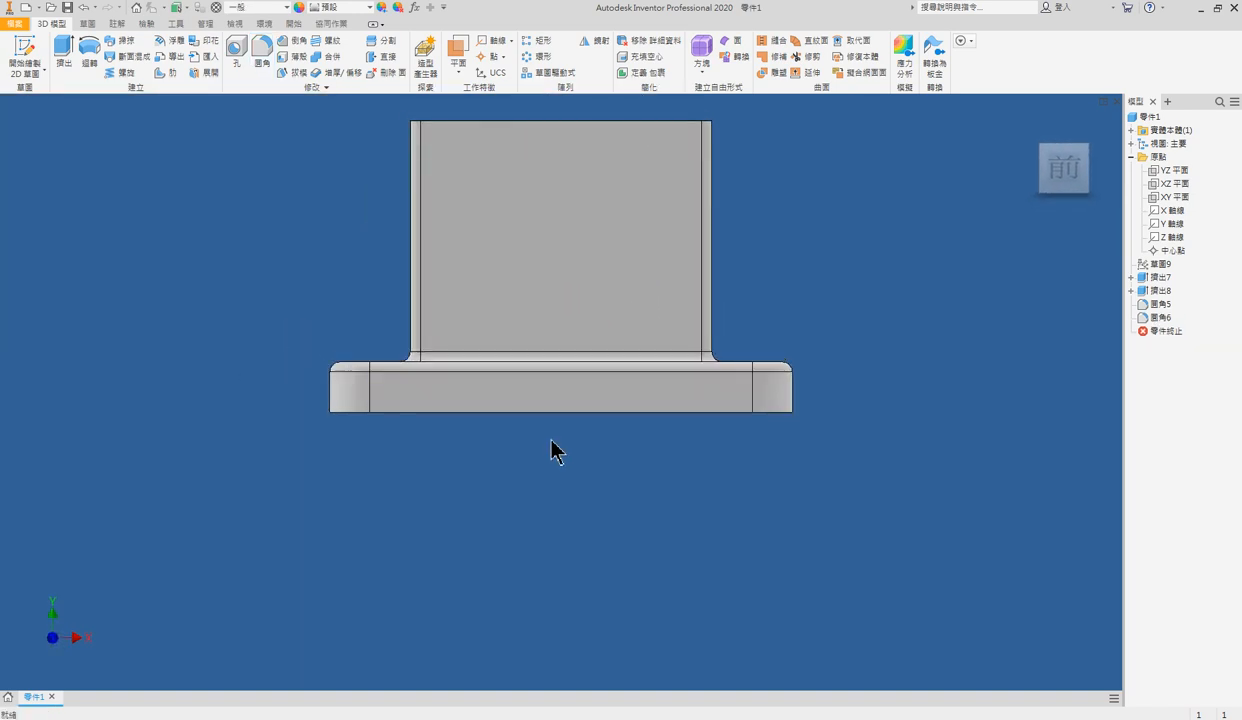
key("s")
key("r")
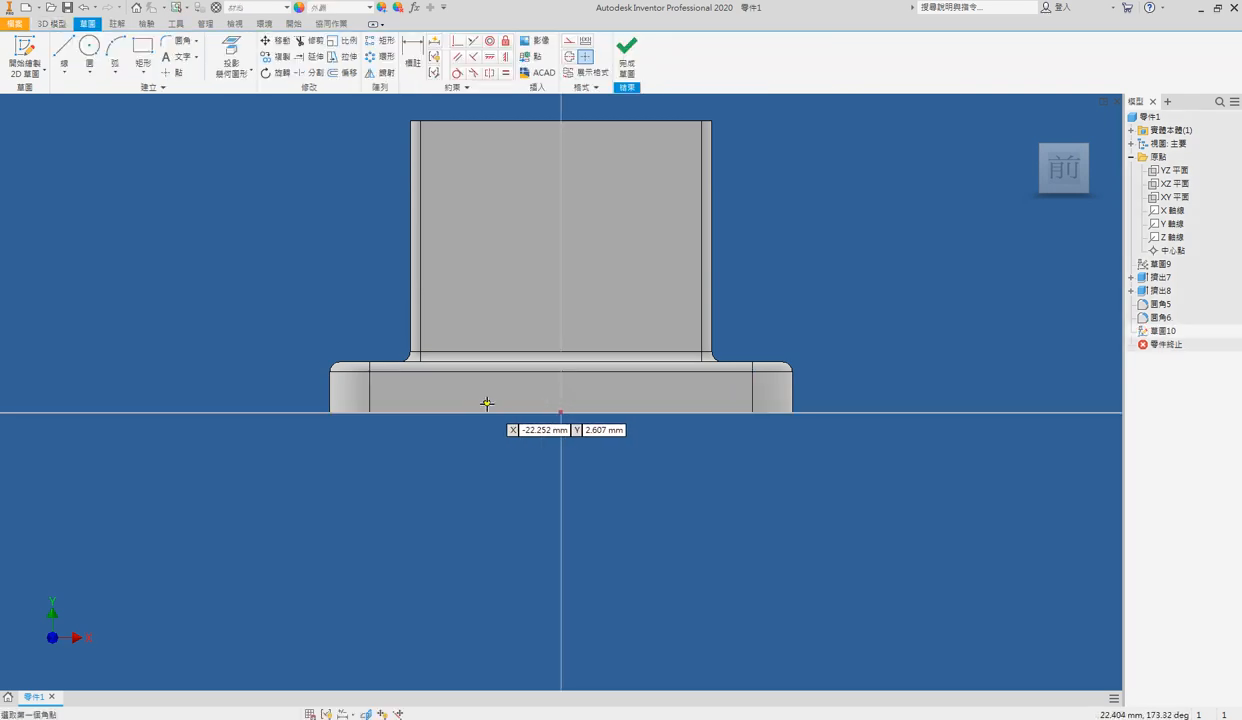
left_click(483, 413)
left_click(651, 391)
Dimension the new rectangle as 75 mm wide and 5 mm high
key("d")
left_click(628, 392)
left_click(638, 440)
type("75")
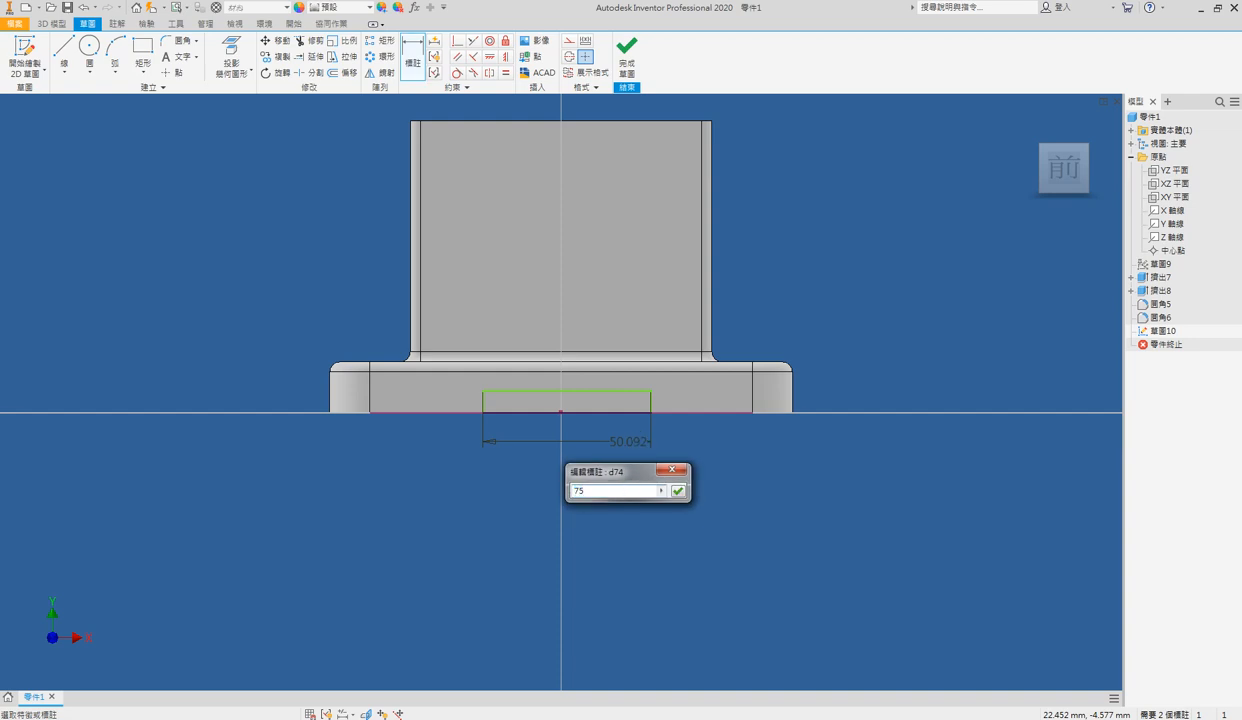
key("Return")
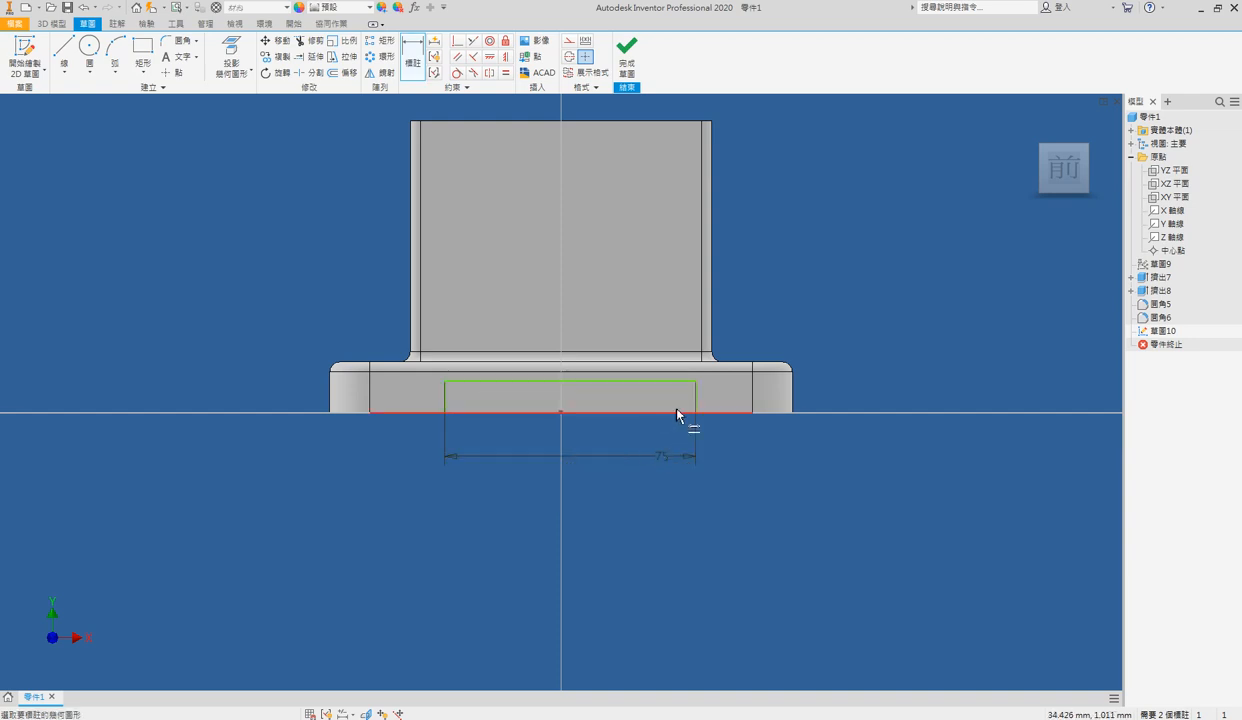
left_click(717, 396)
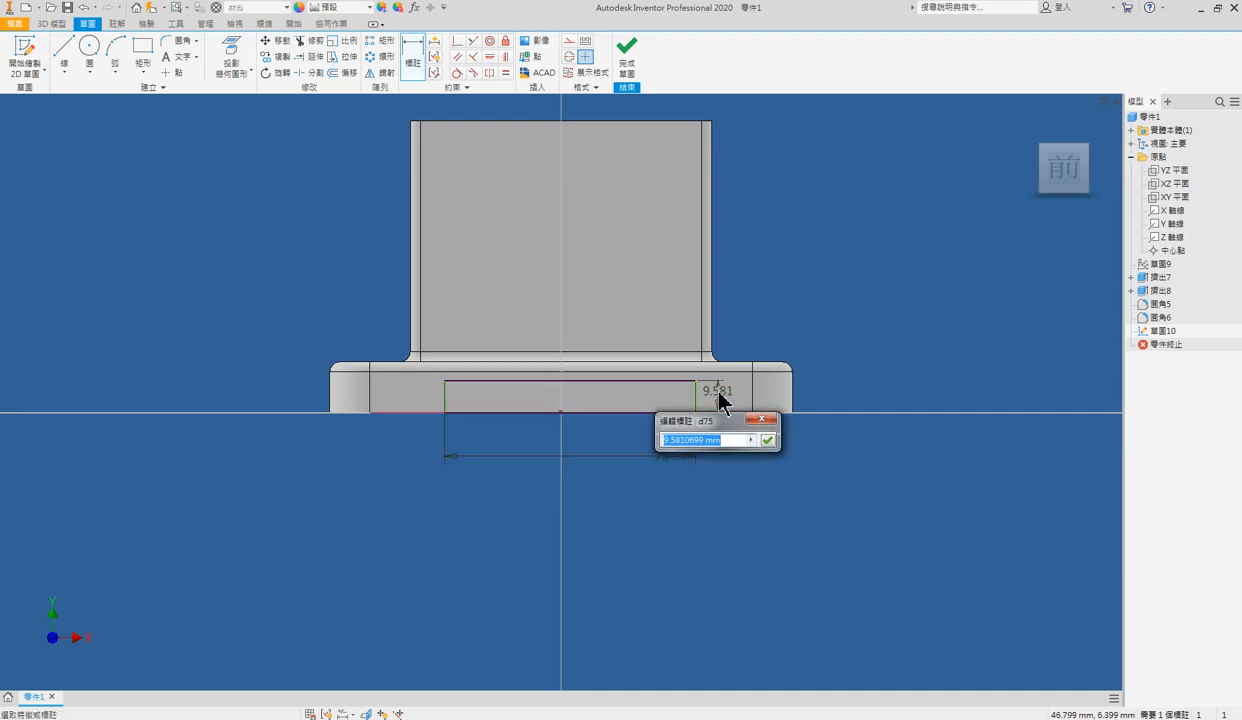
type("5")
key("Return")
Center the 75 mm rectangle by making its bottom edge's midpoint coincident with the origin
key("Escape")
key("c")
left_click(570, 412)
left_click(564, 413)
Cut the 75 by 5 mm rectangle through the whole base with a through-all extrusion
key("e")
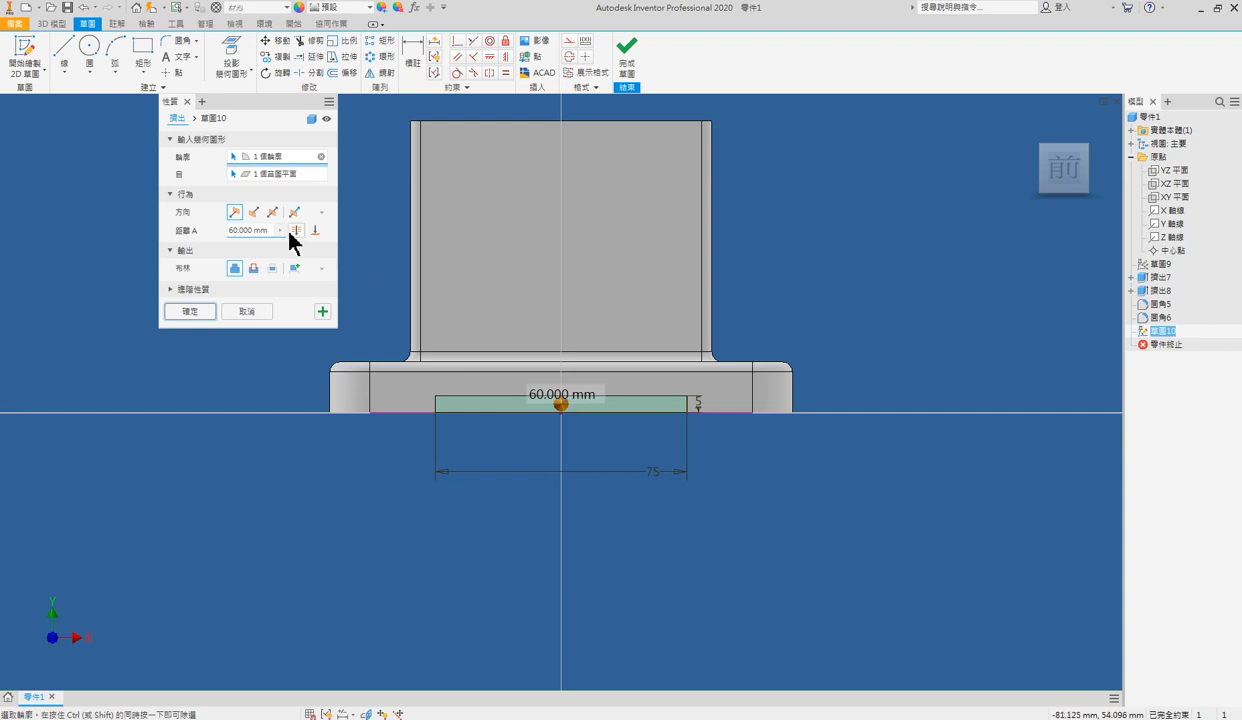
left_click(295, 230)
left_click(190, 312)
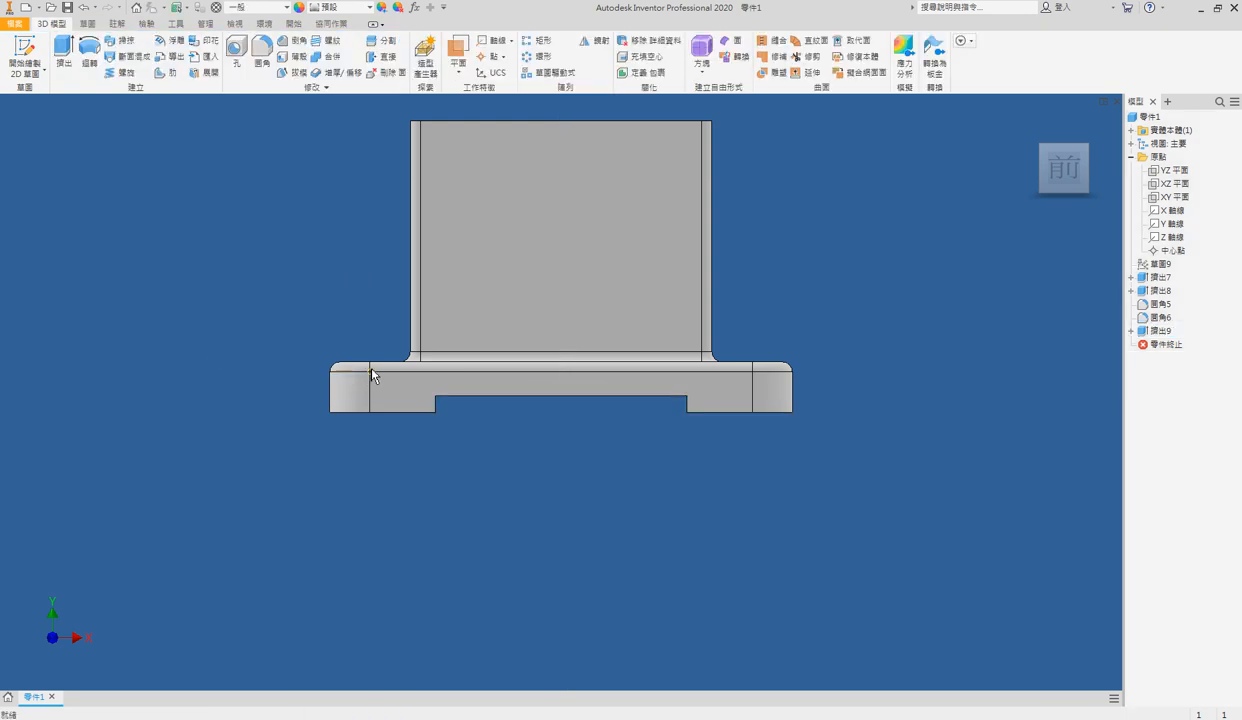
middle_click_drag(465, 402, 446, 371, "shift")
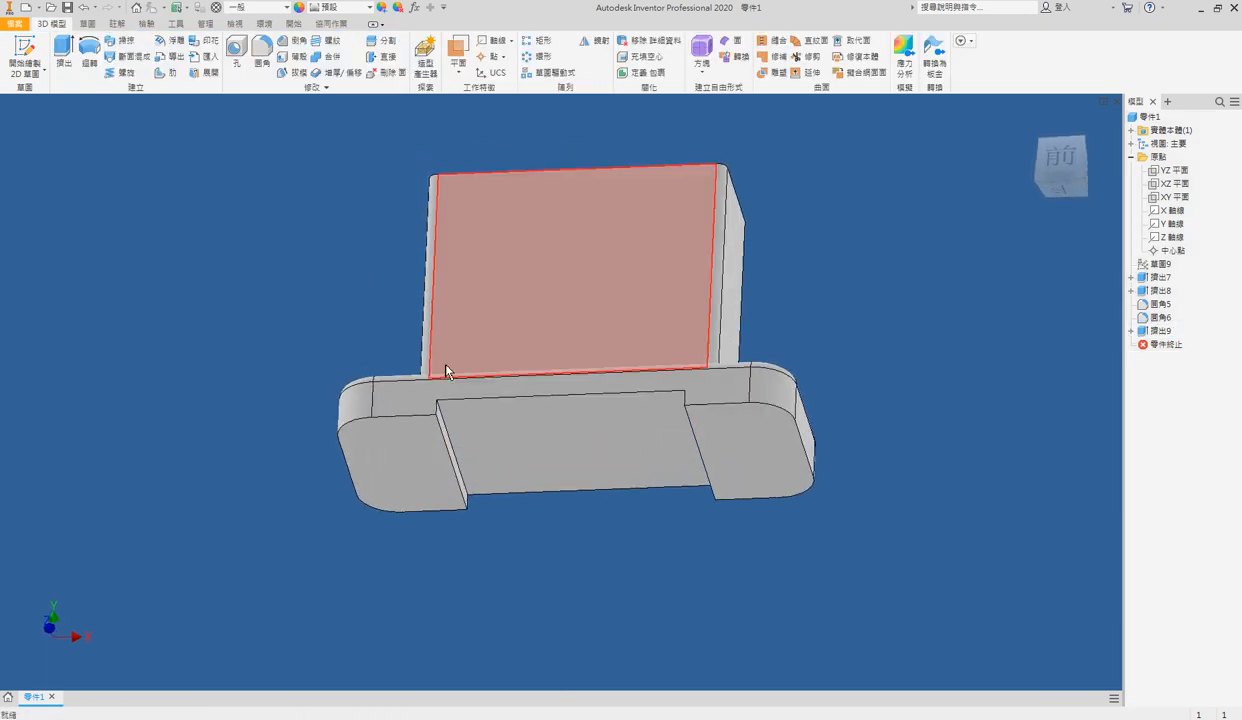
key("ctrl+shift+k")
left_click(437, 409)
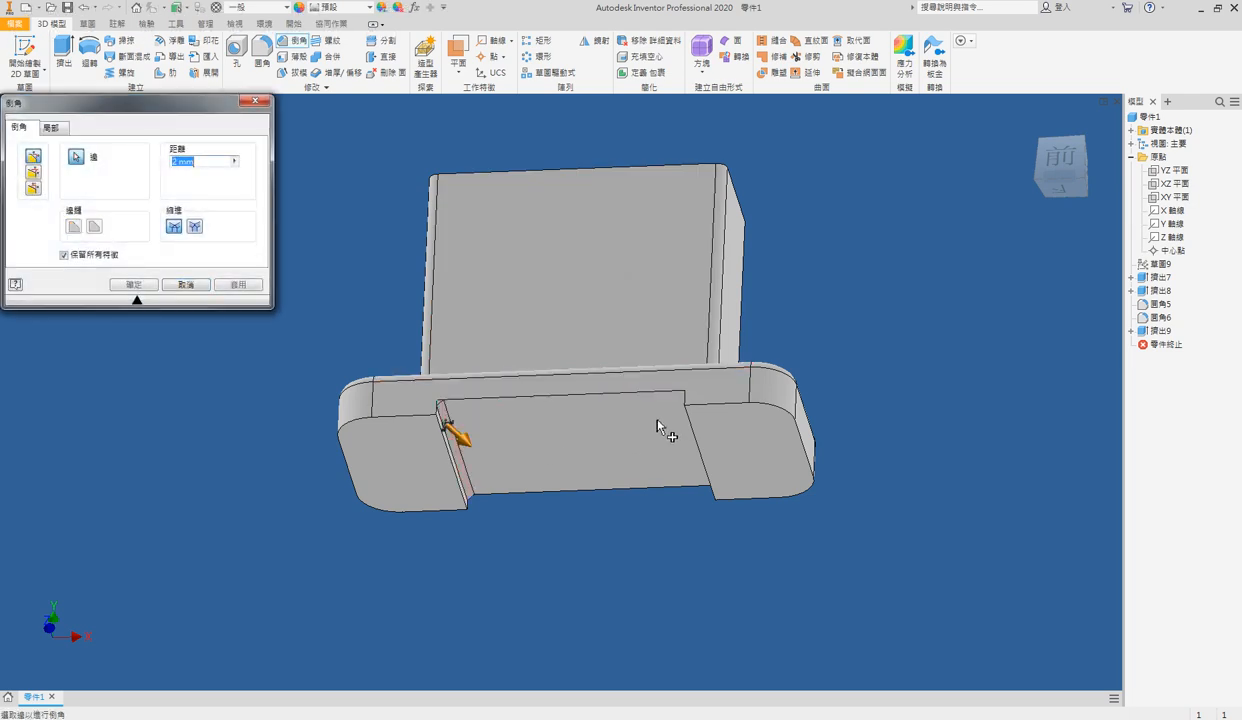
left_click(692, 402)
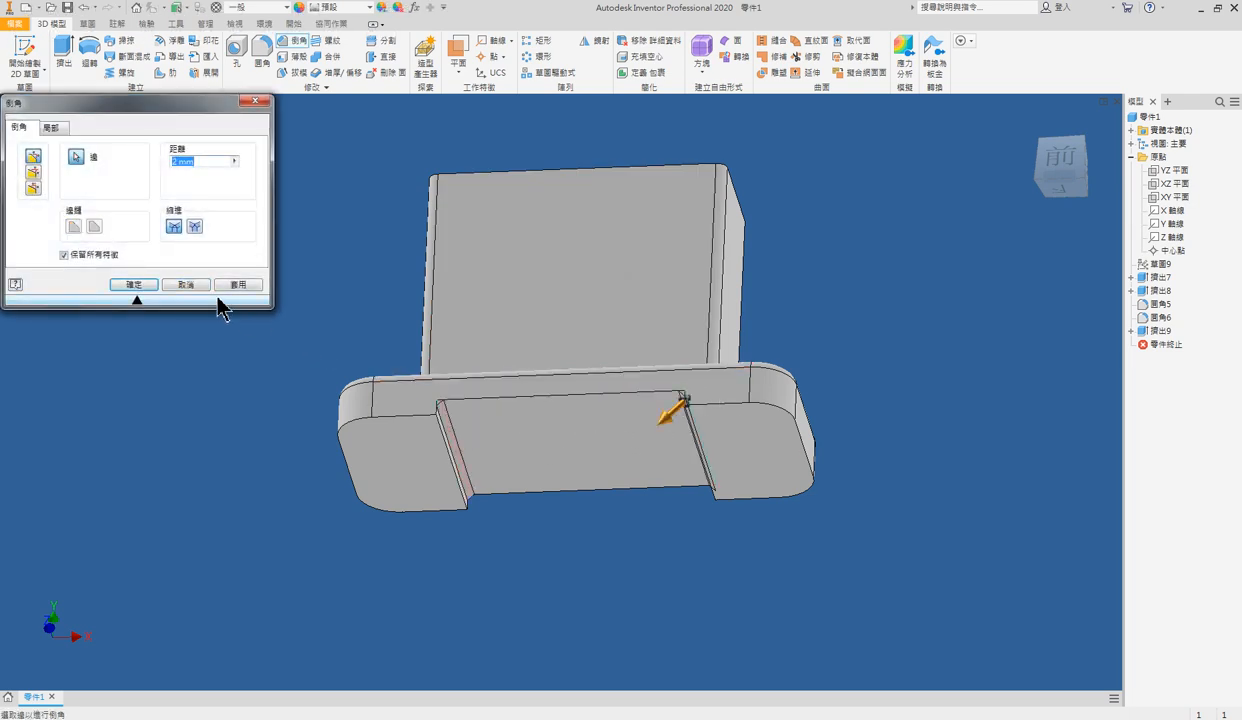
key("Escape")
Fillet the two inner long edges of the slot under the base with a 3 mm radius
key("f")
left_click(446, 418)
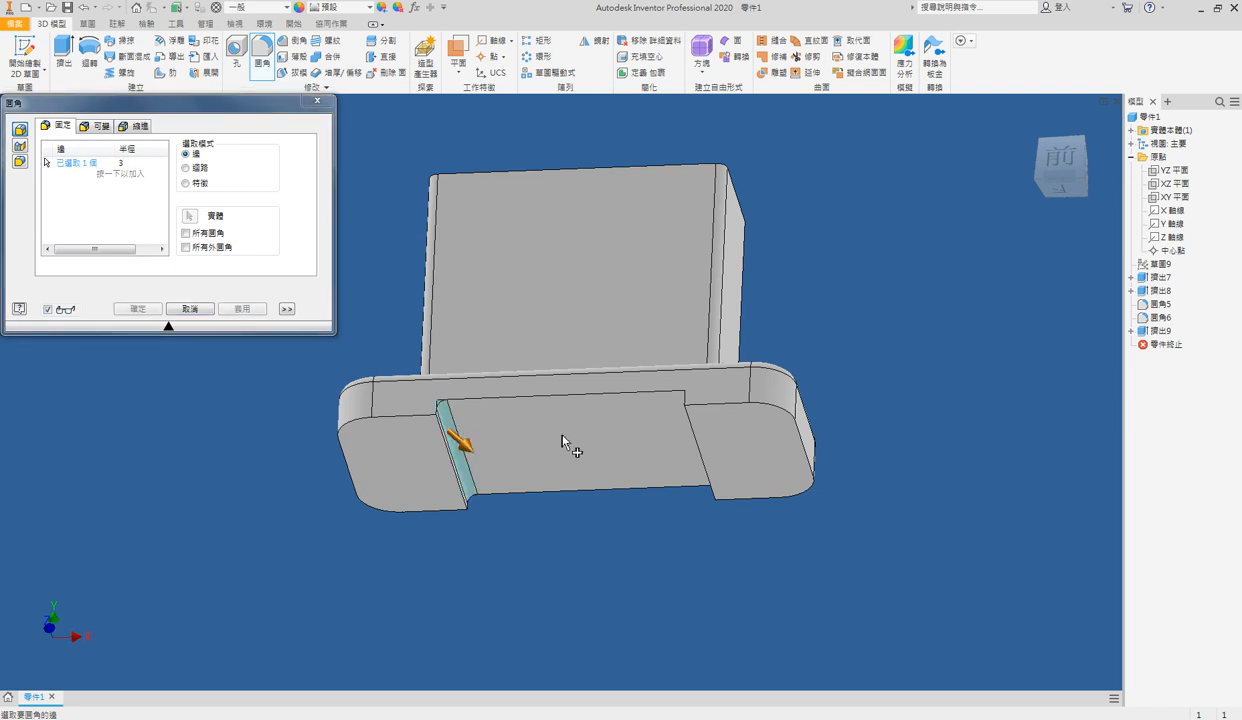
left_click(697, 408)
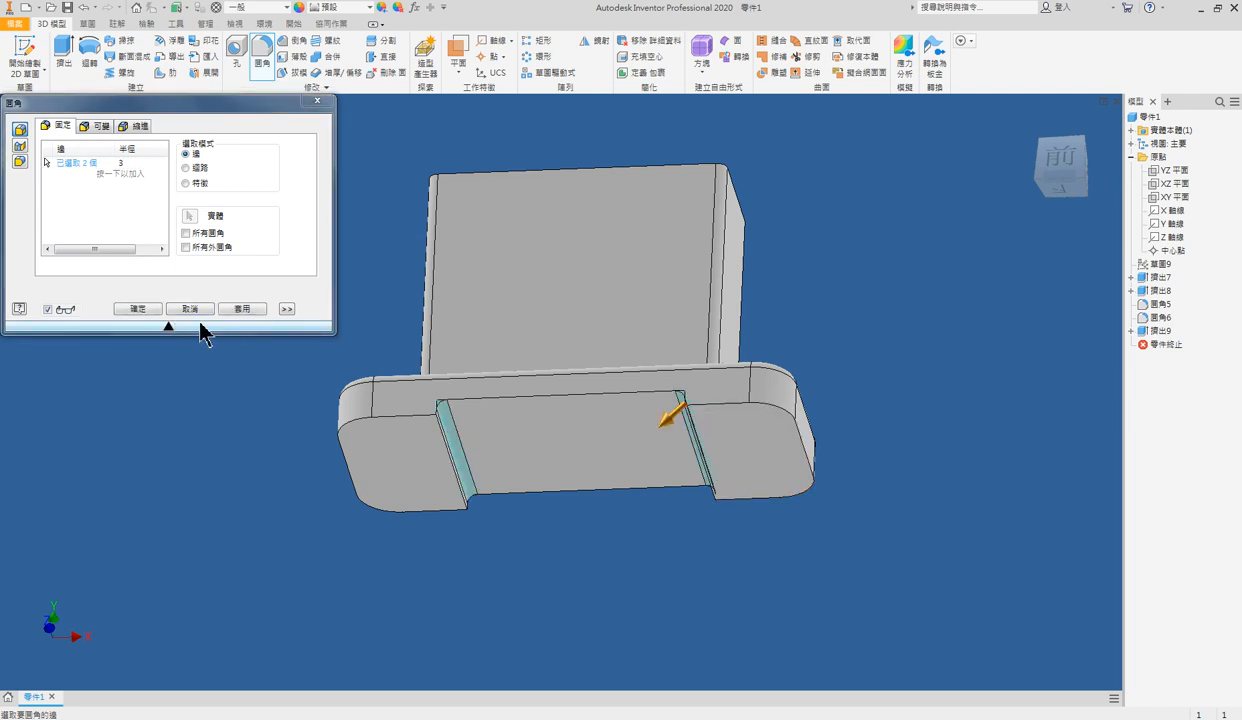
left_click(160, 310)
Start a sketch on the block's left side face and draw an upright rectangle extending slightly above the block's top edge
middle_click_drag(374, 338, 521, 360, "shift")
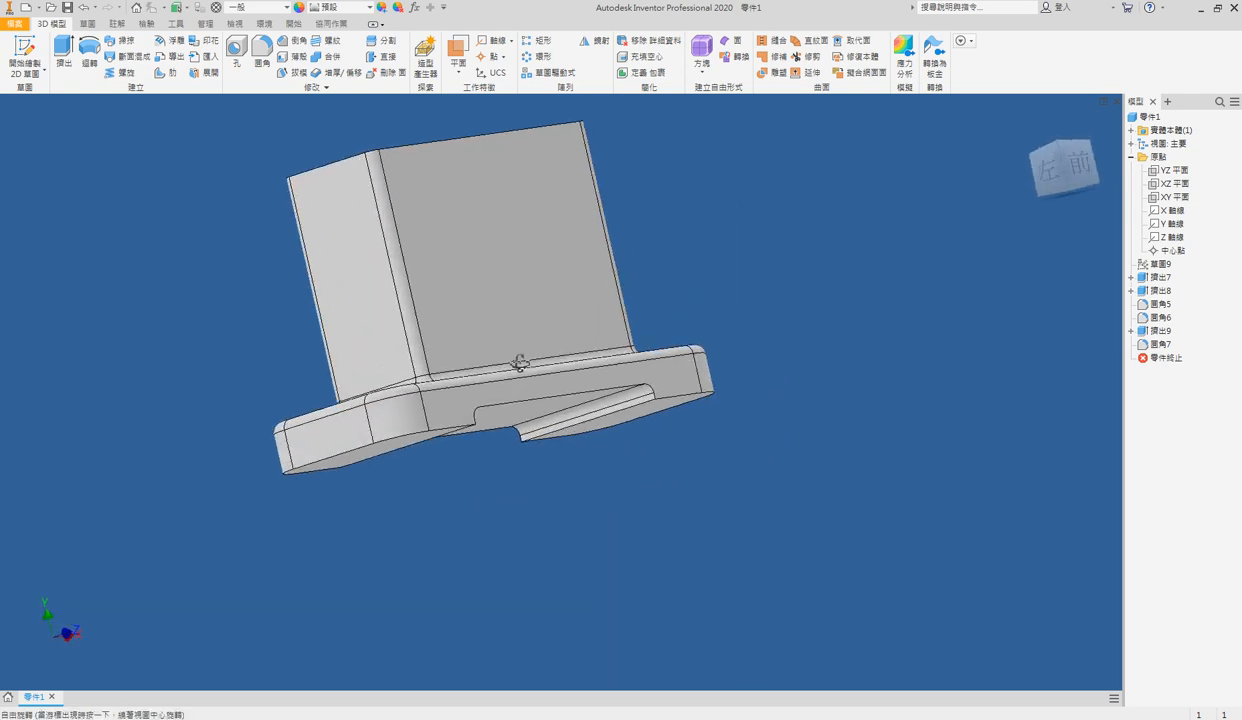
key("s")
left_click(352, 277)
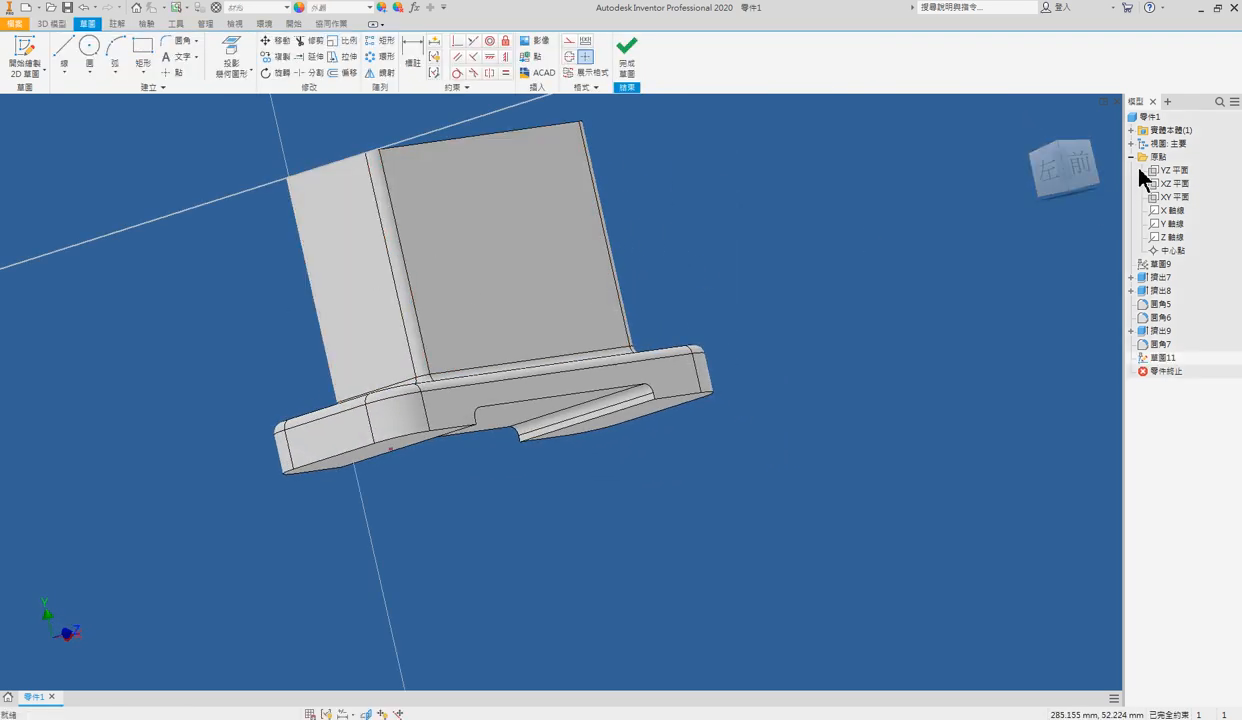
left_click(1058, 176)
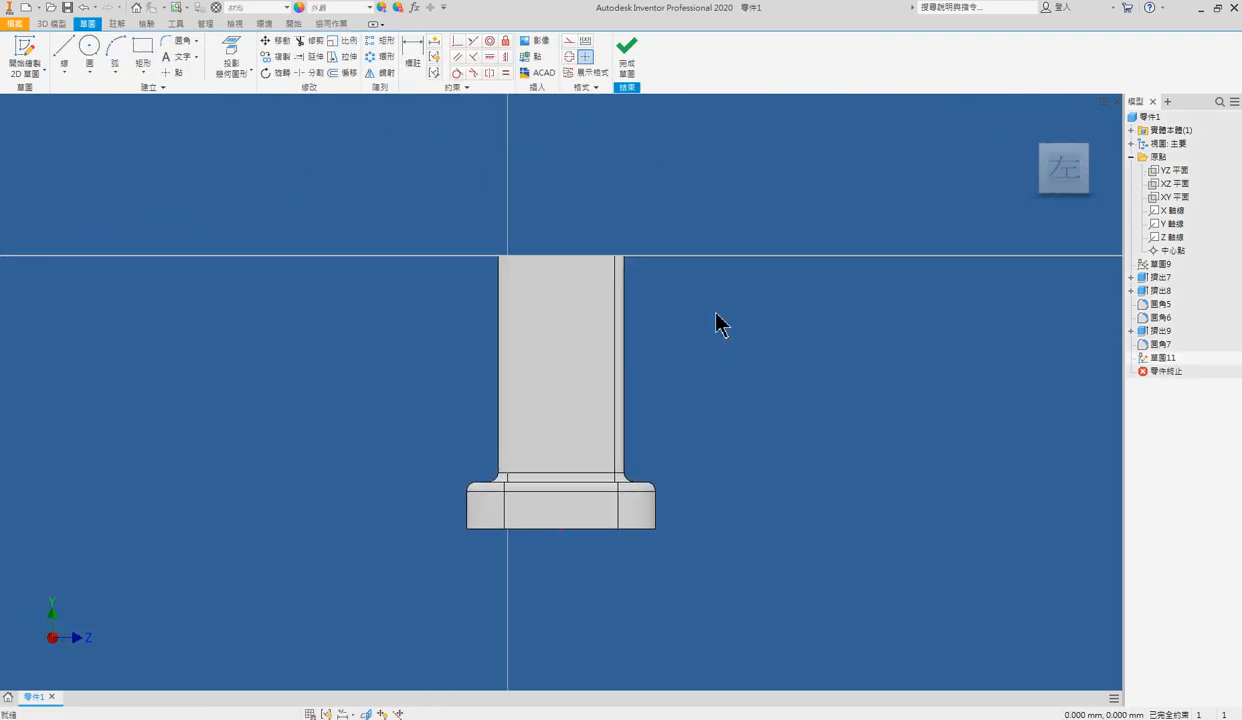
key("r")
left_click(535, 258)
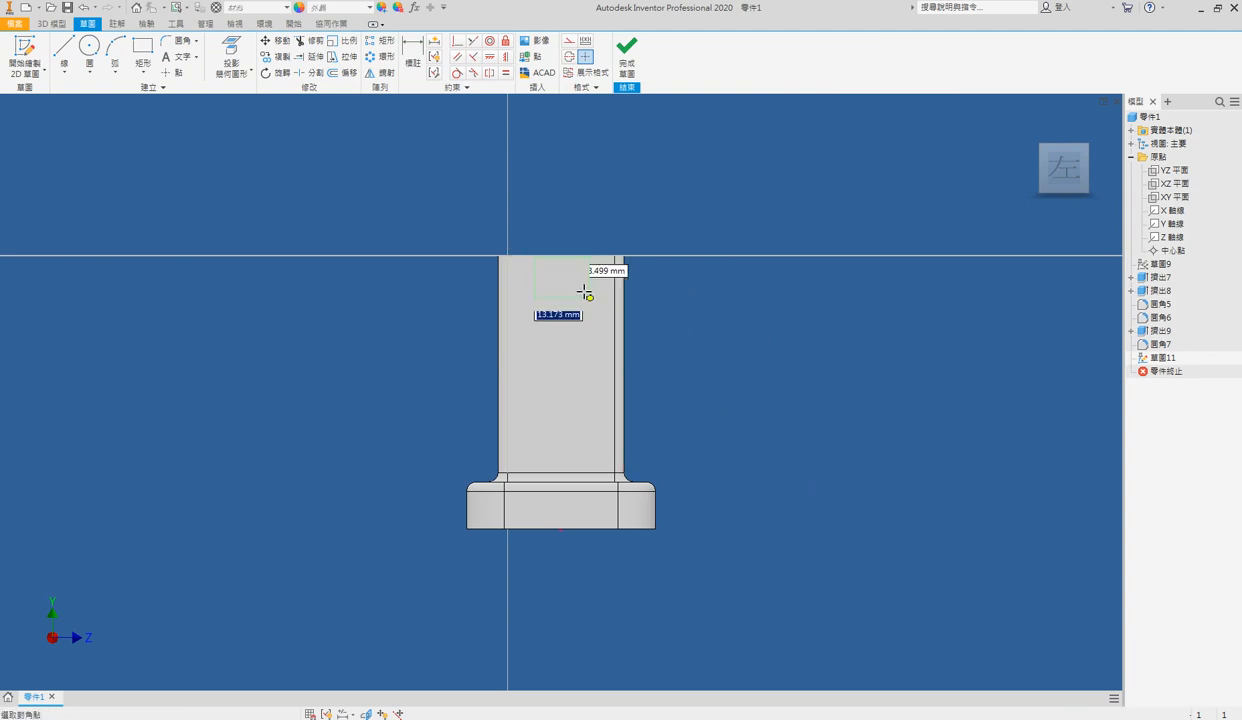
left_click(590, 402)
key("Escape")
left_click_drag(535, 257, 535, 246)
Dimension the upright rectangle as 12 mm wide and 66 mm high
key("d")
left_click(574, 247)
left_click(596, 238)
type("12")
key("Return")
left_click(574, 312)
left_click(655, 312)
type("66")
key("Return")
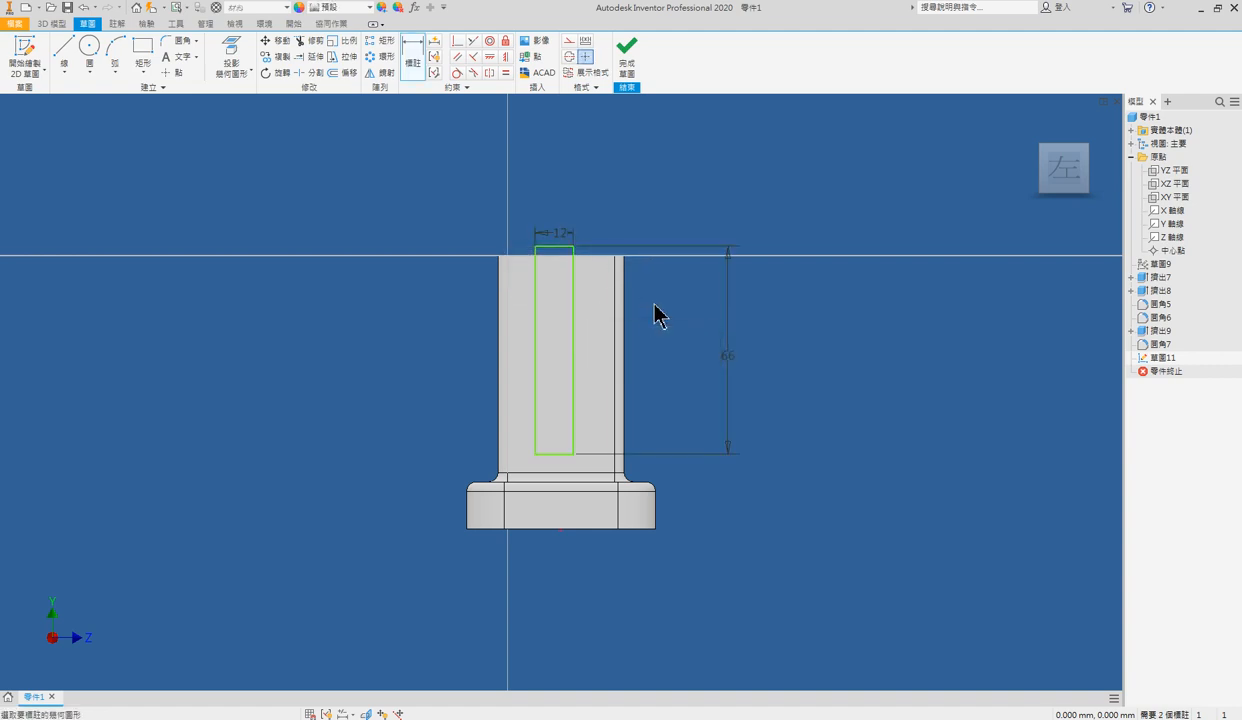
Show the sliced section and center the rectangle by dimensioning its long edge from the origin as half the 12 mm width (d79/2)
key("F7")
key("Escape")
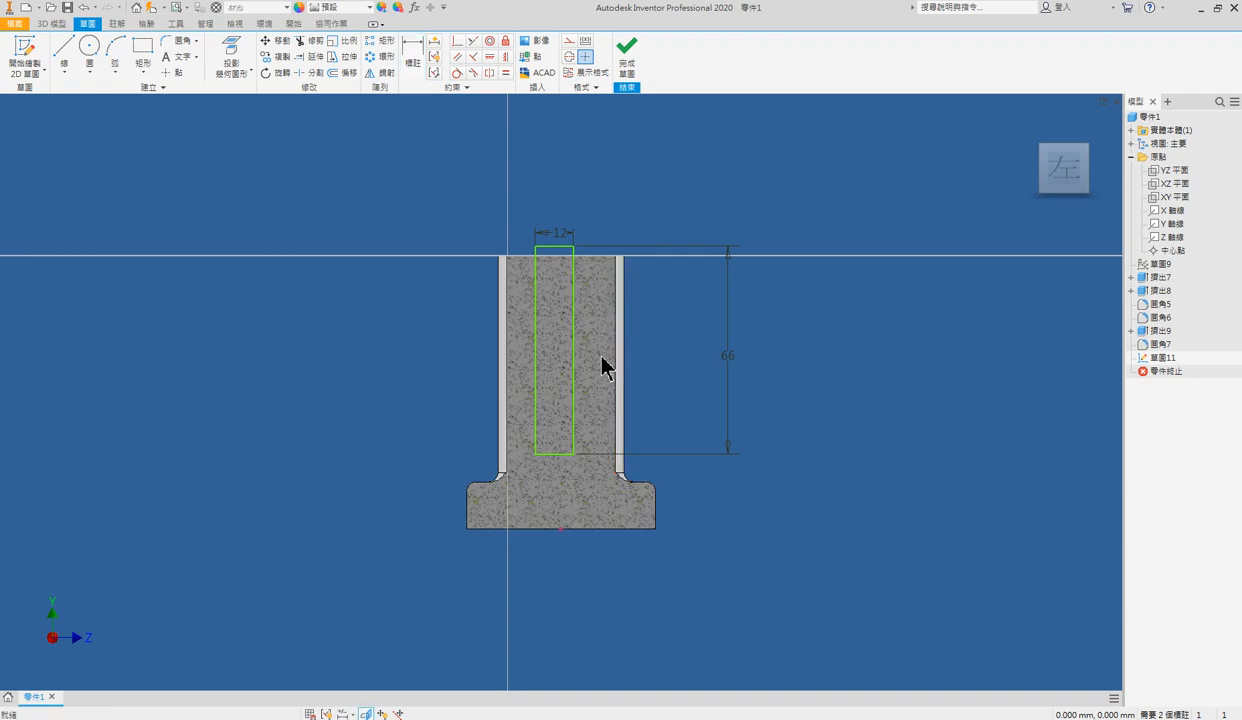
key("d")
left_click(537, 432)
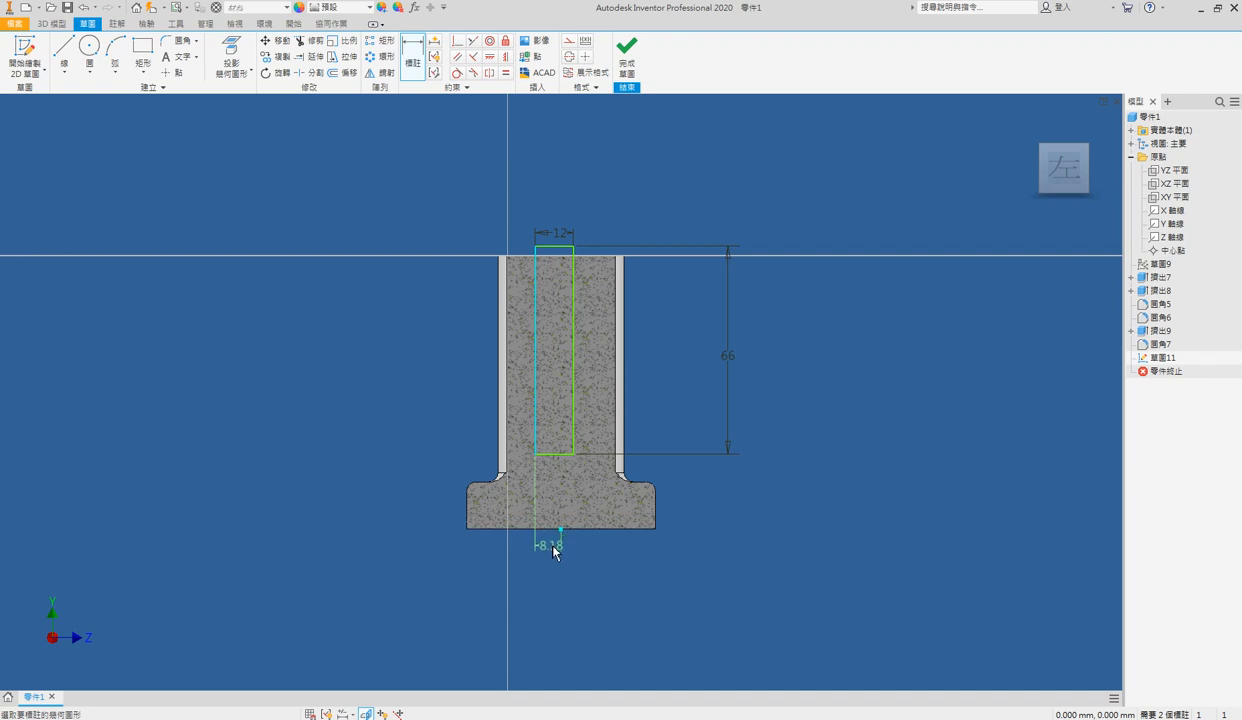
left_click(556, 551)
left_click(574, 238)
type("/")
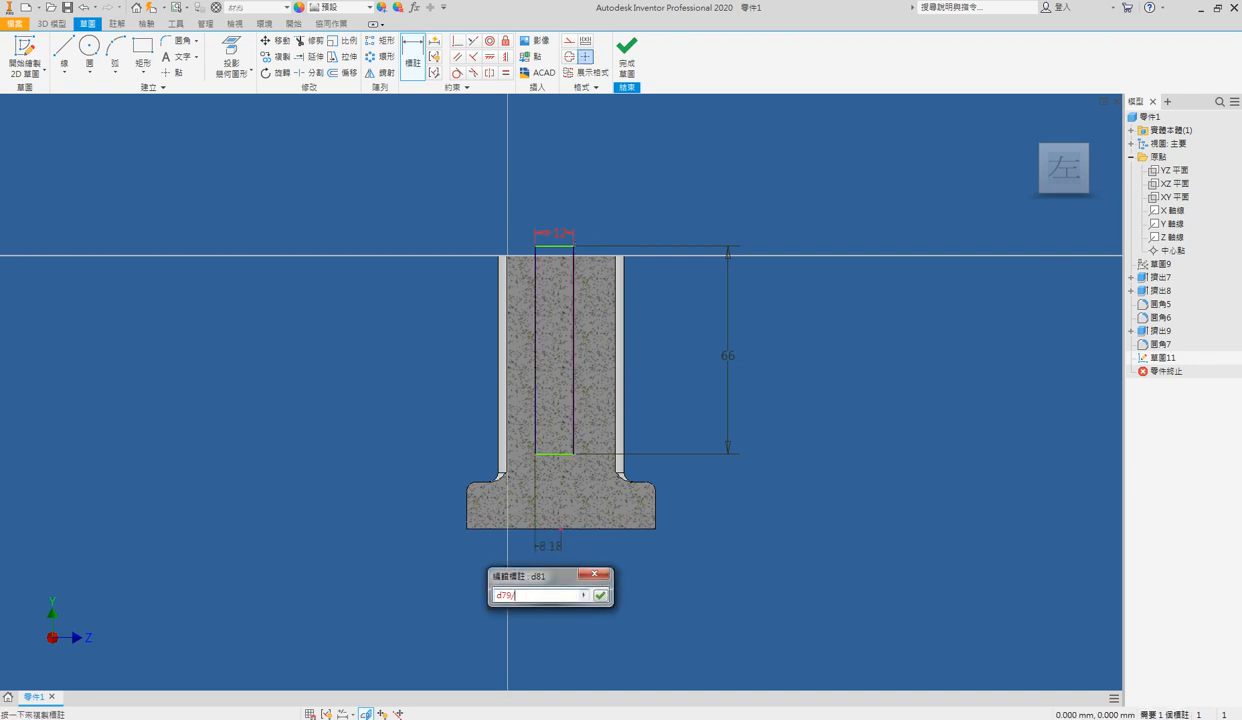
type("2")
key("Return")
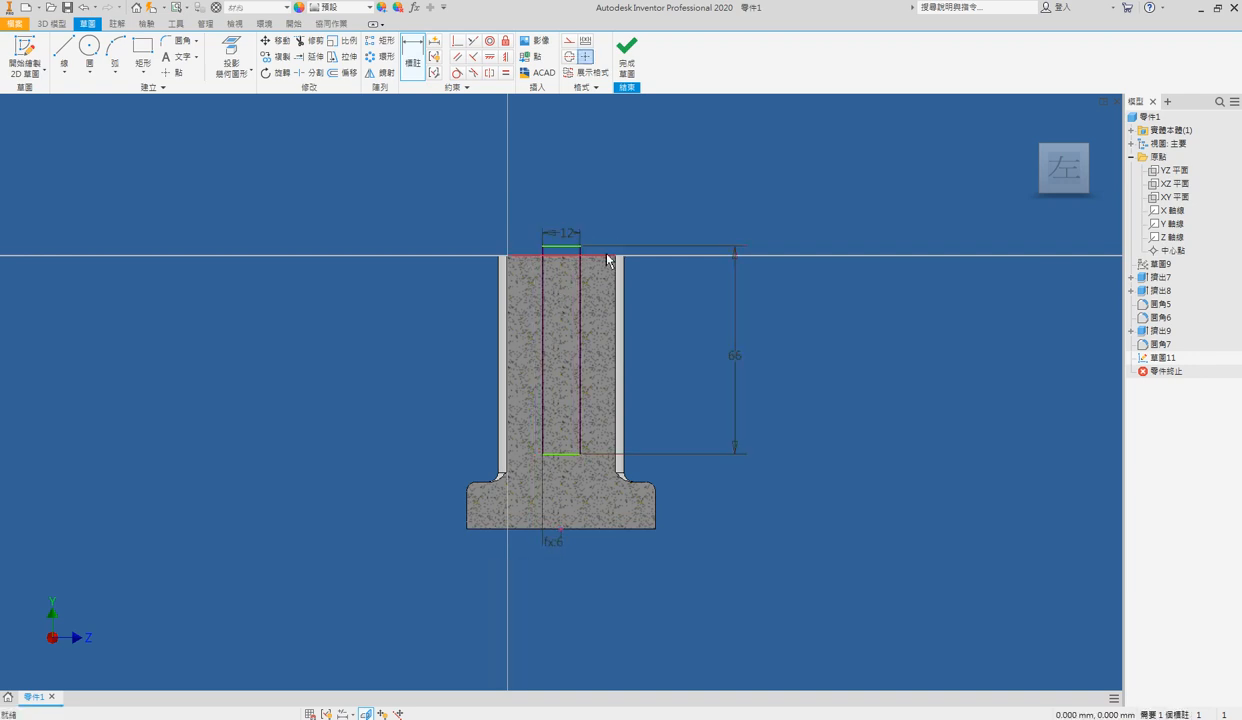
Constrain the rectangle's top edge to line up with the block's top edge
key("Escape")
key("c")
left_click(572, 248)
left_click(574, 256)
key("Escape")
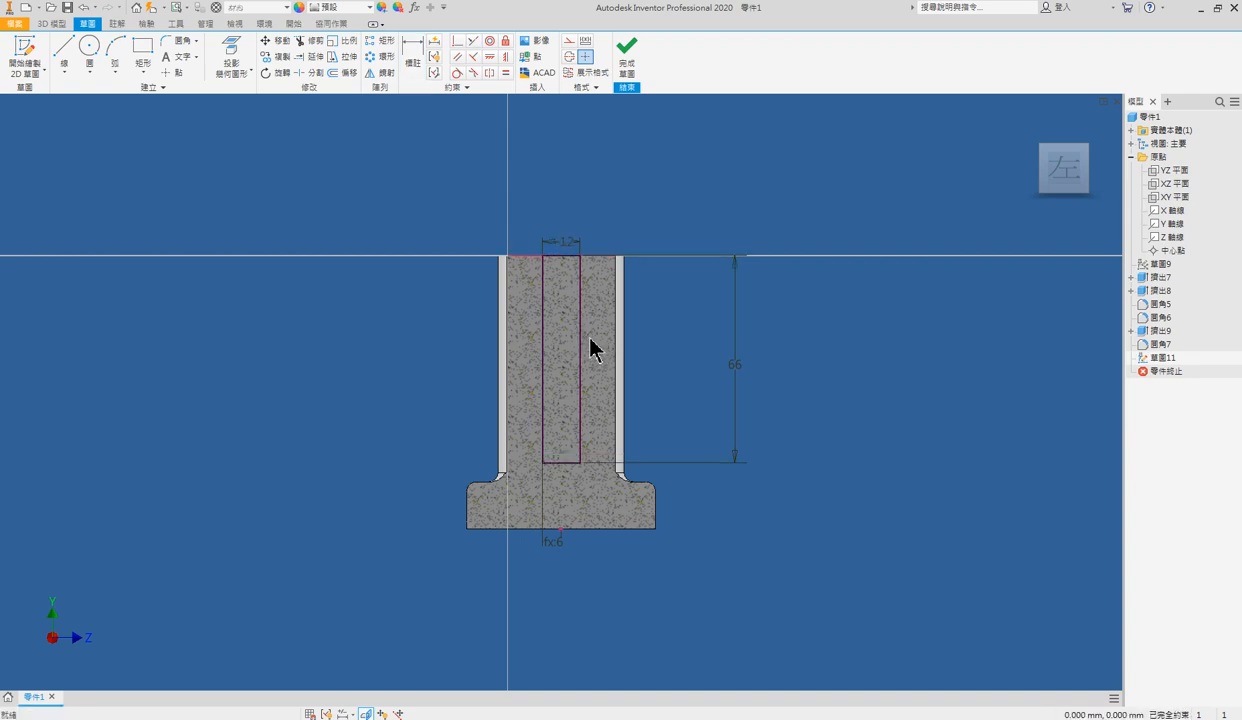
Cut the 12 by 66 mm rectangle through the whole block with a through-all extrusion
key("e")
left_click(296, 230)
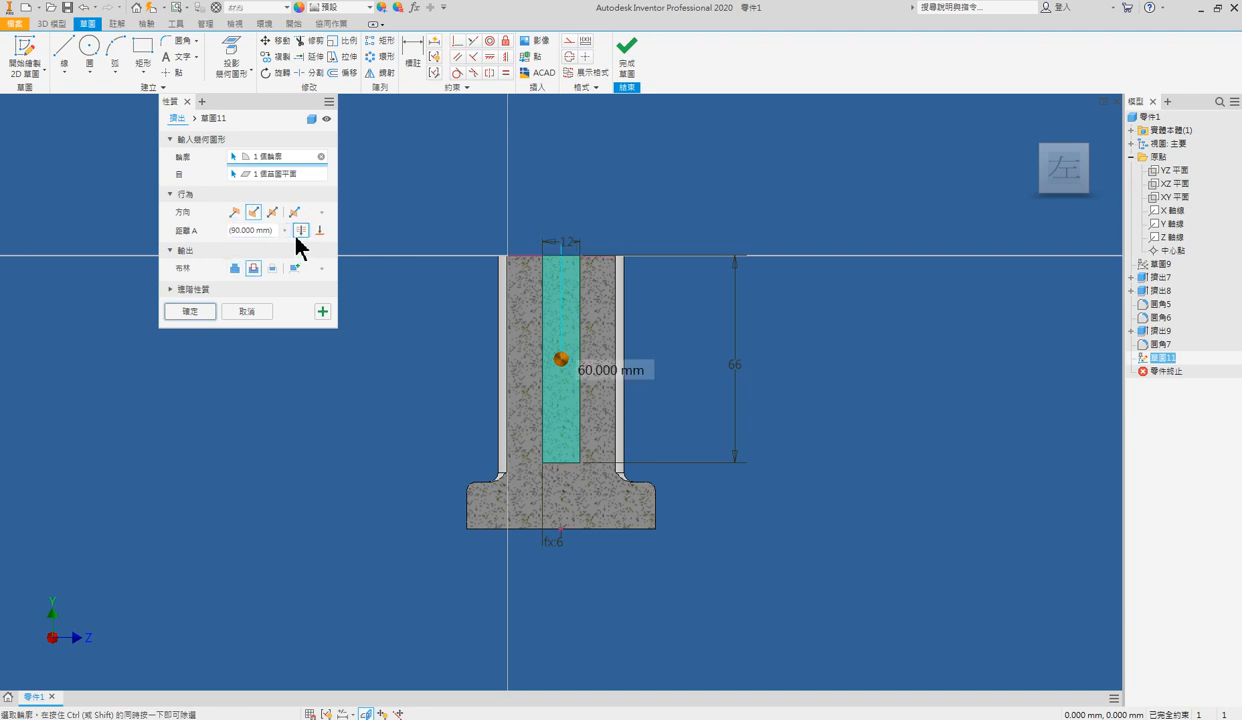
left_click(192, 312)
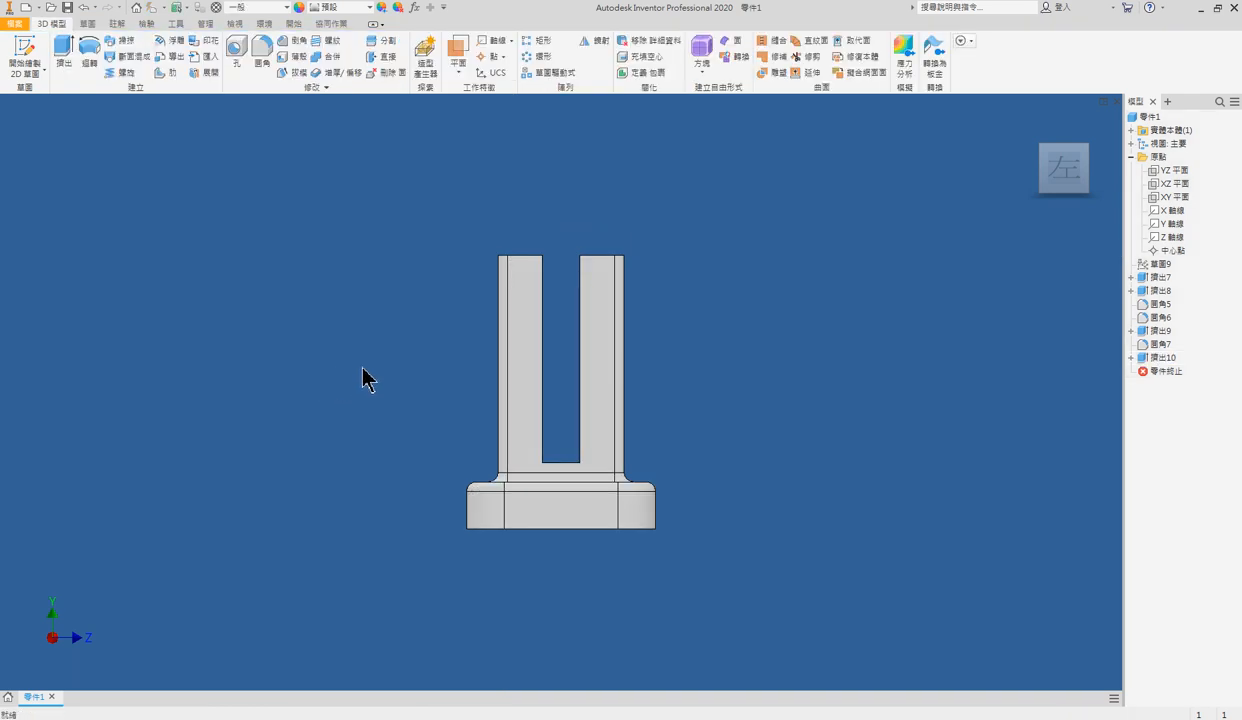
Start a sketch on the YZ plane and draw a horizontal line about 72 mm long across both upright walls
left_click(1178, 171)
key("s")
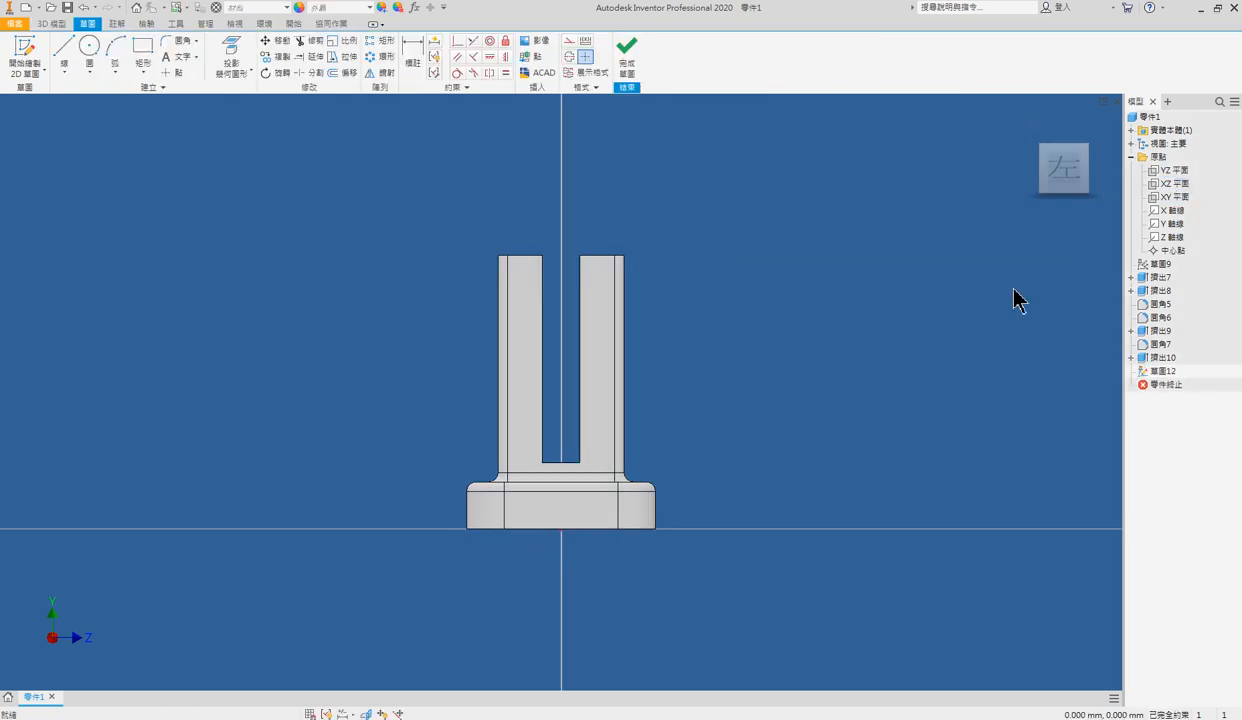
key("l")
left_click(448, 375)
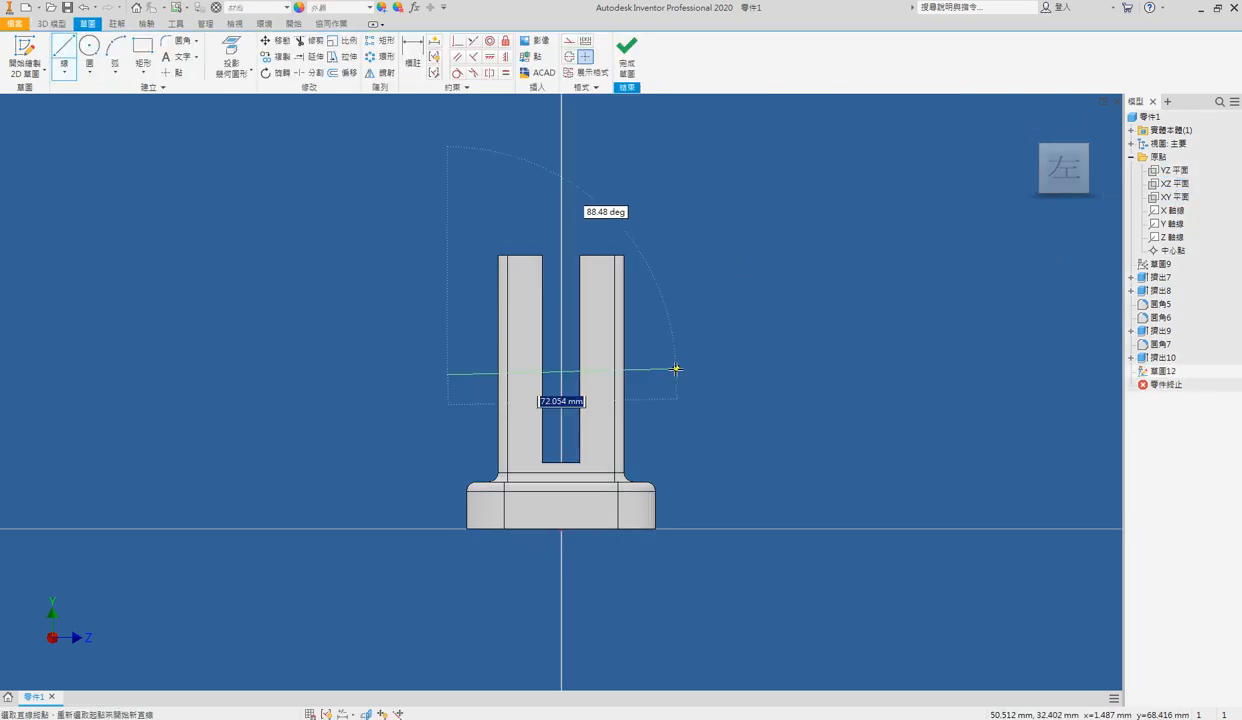
left_click(676, 375)
key("Escape")
Dimension the horizontal line 50 mm above the base's bottom edge
key("d")
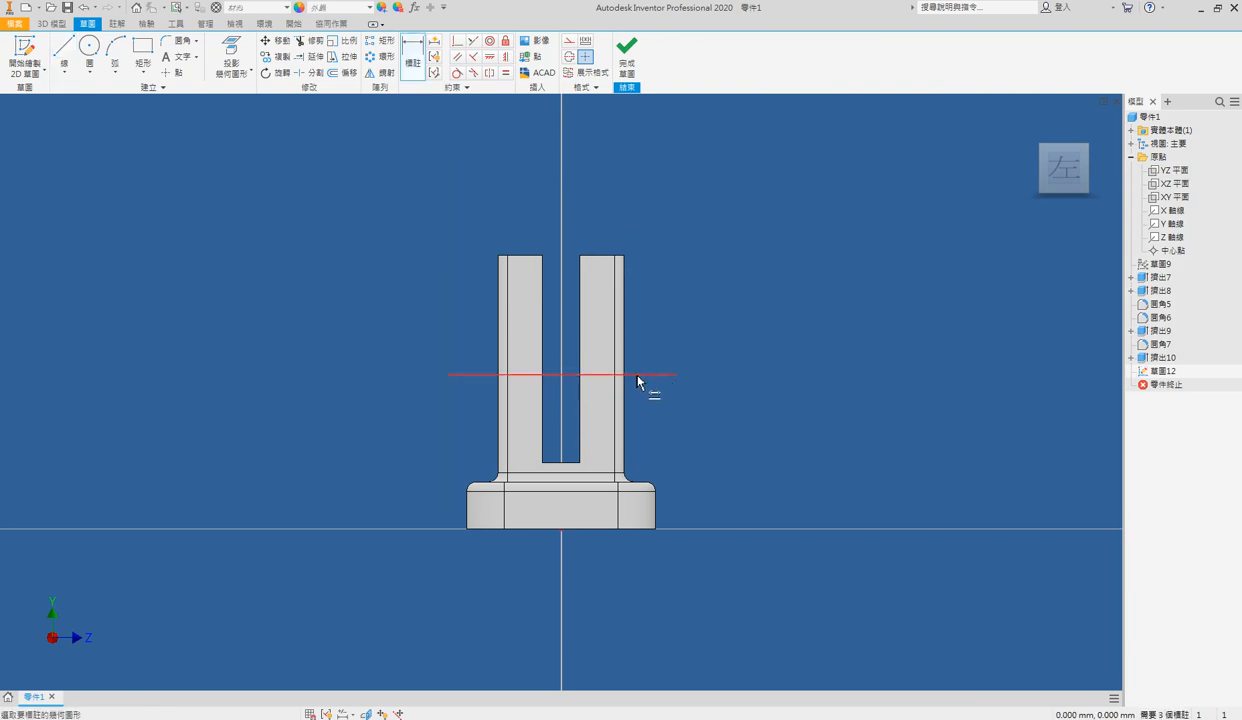
left_click(632, 527)
left_click(733, 493)
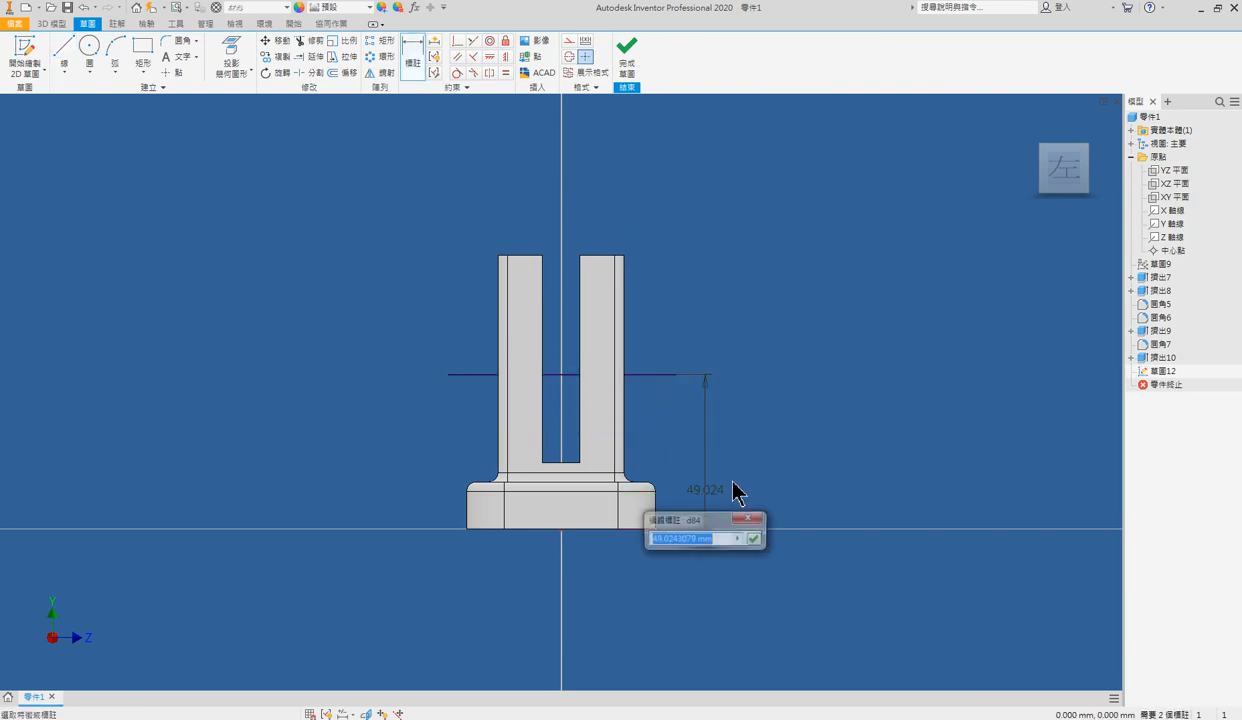
type("50")
key("Return")
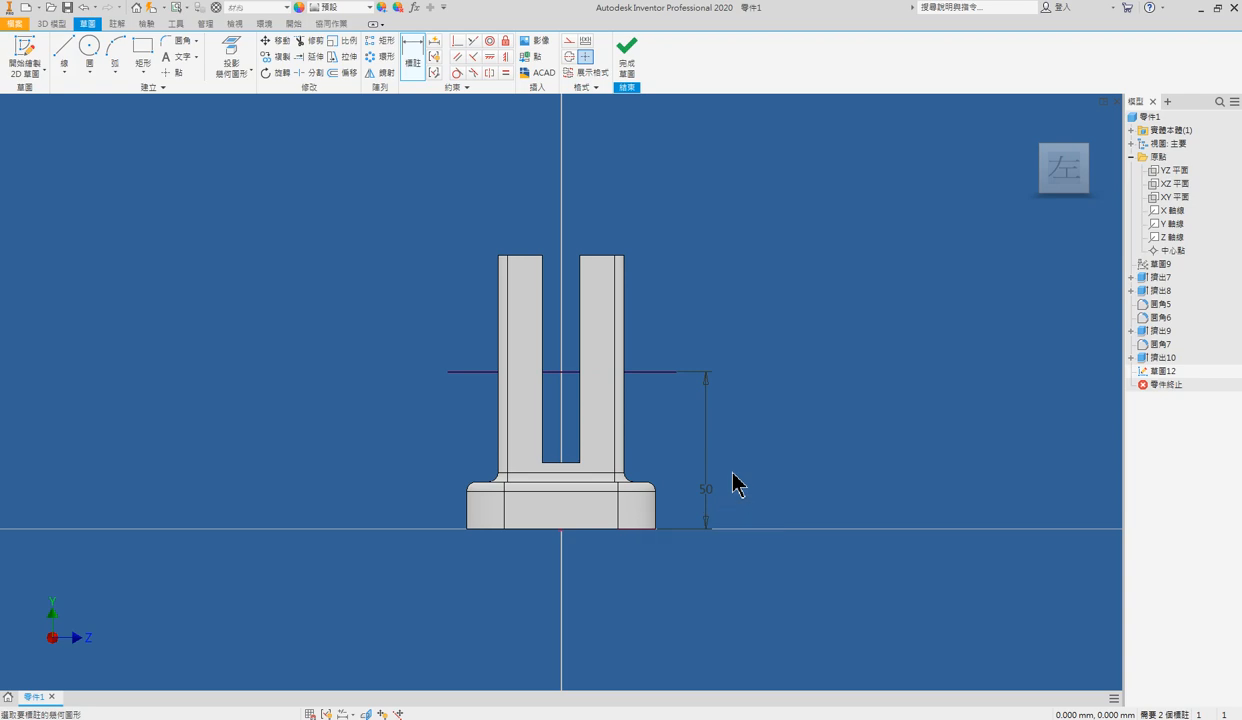
Show the sliced section and draw three adjoining stepped rectangles on the horizontal line, the tallest about 13 by 30 mm at the front wall
key("Escape")
key("r")
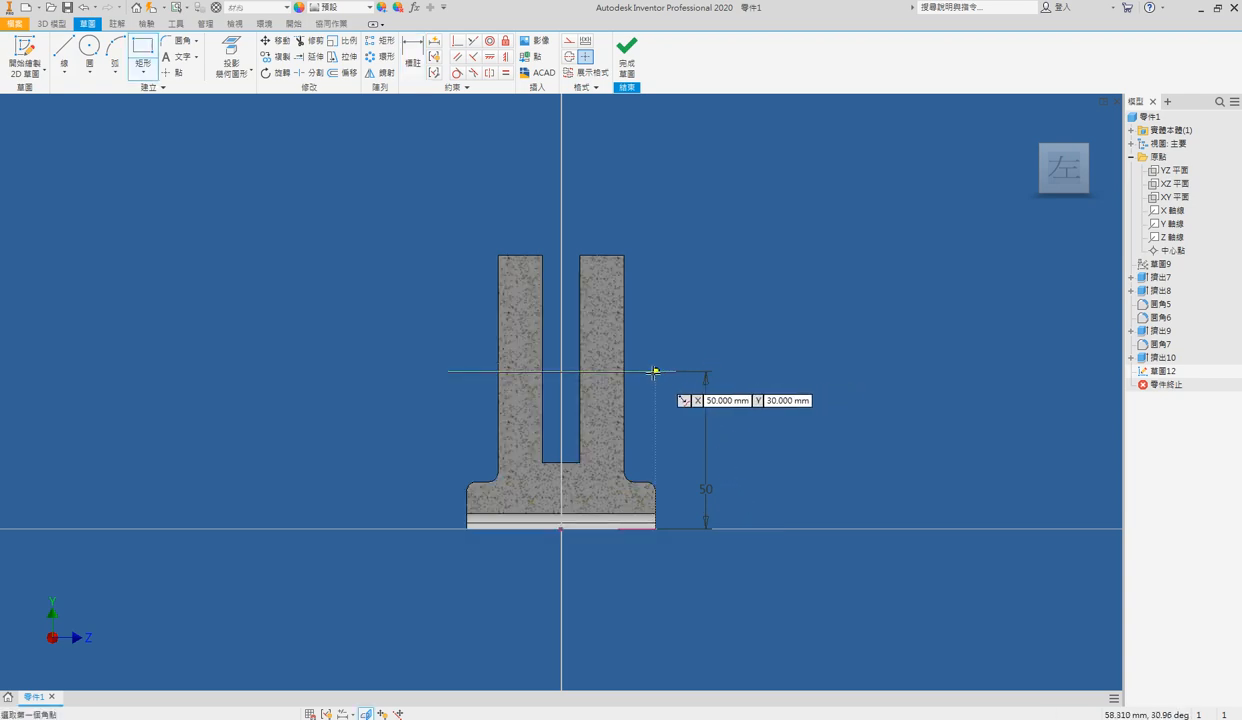
left_click(647, 277)
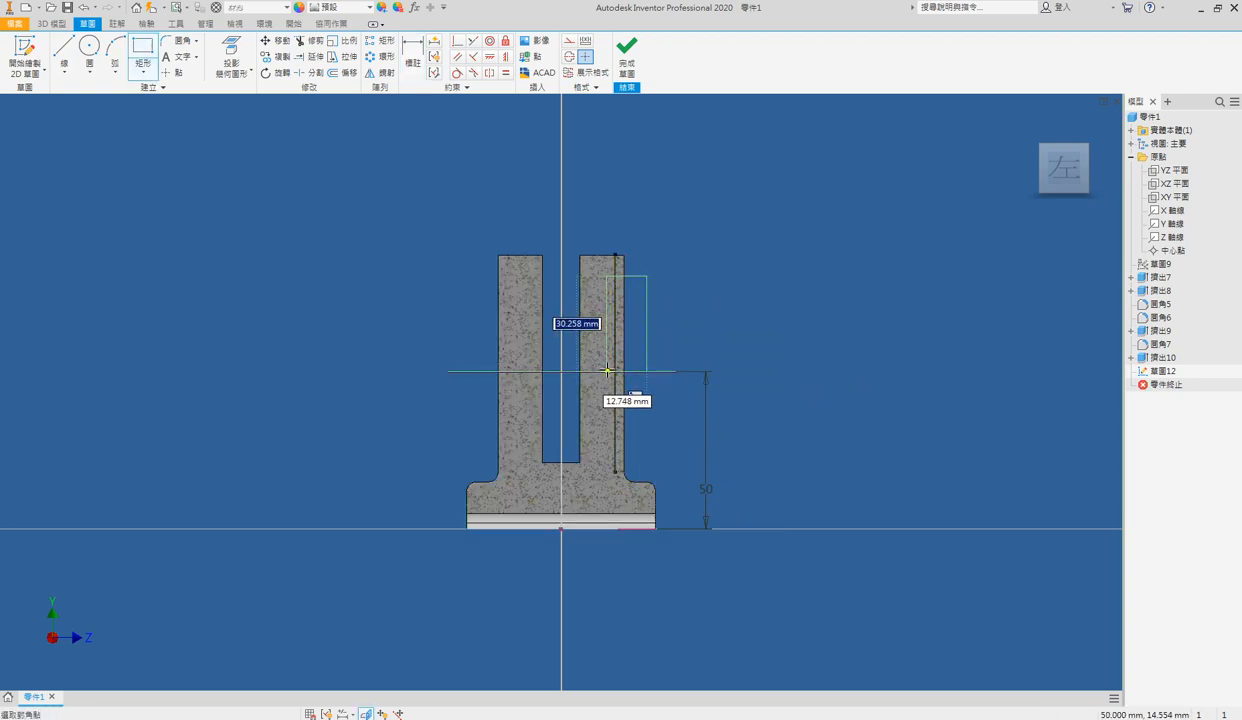
double_click(607, 371)
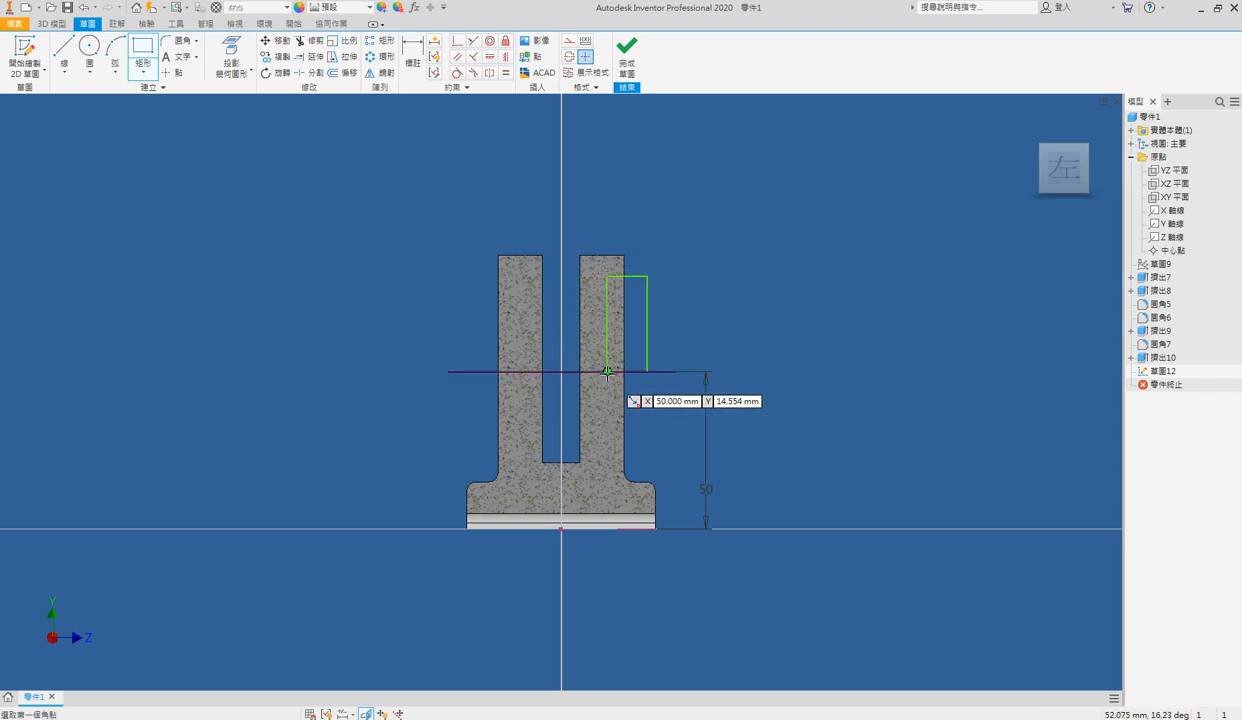
left_click(555, 324)
left_click(555, 371)
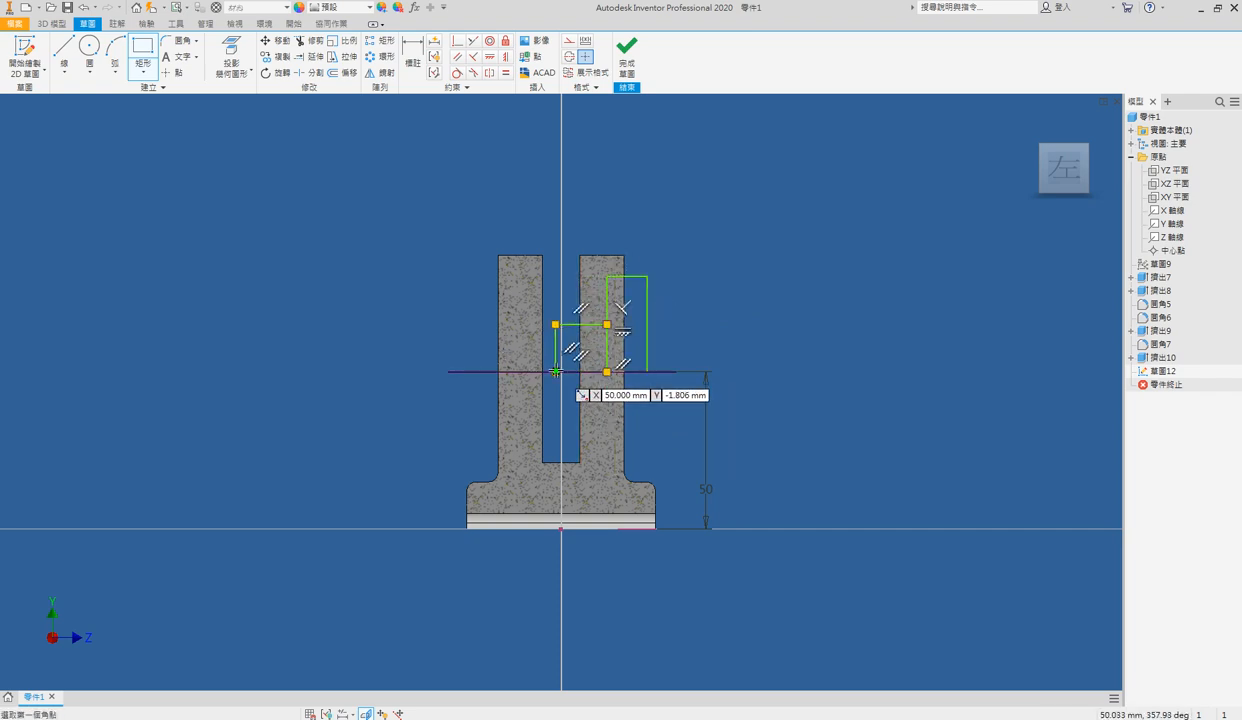
left_click(463, 336)
Dimension the height of the lowest rectangle as 20/2 mm and of the middle rectangle as 40/2 mm
key("d")
left_click(463, 356)
left_click(443, 355)
type("20/2")
key("Return")
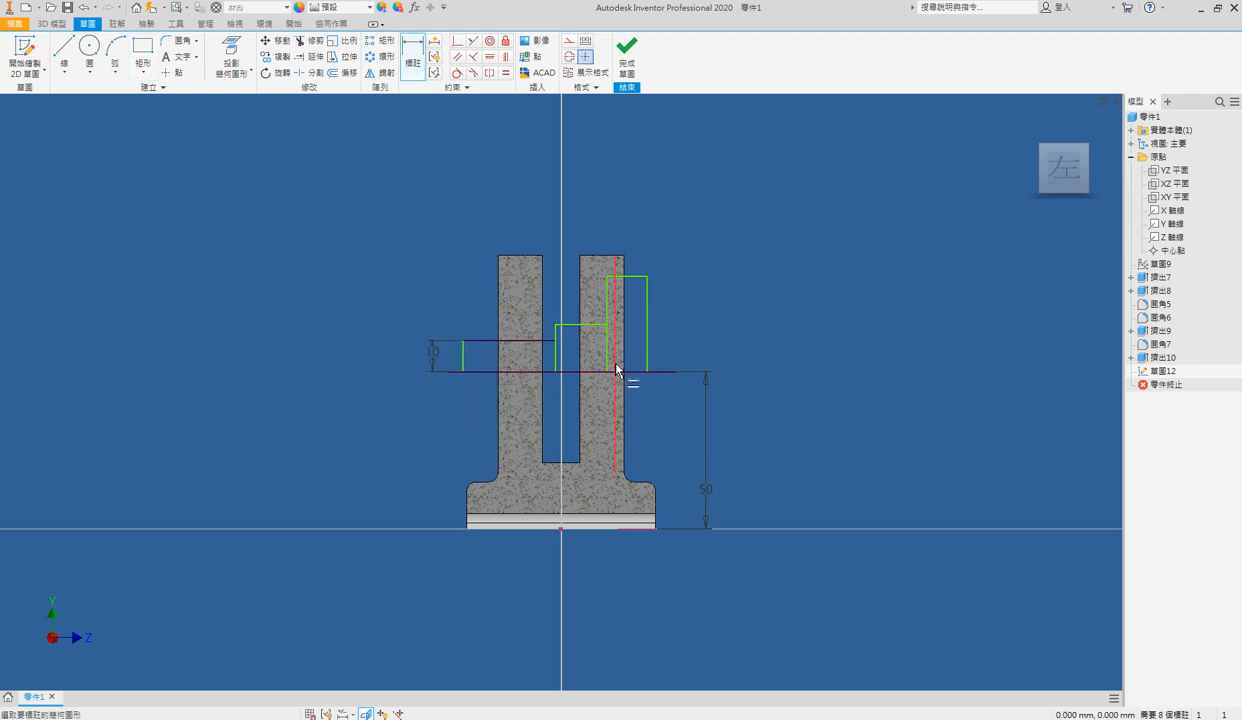
left_click(559, 352)
left_click(687, 343)
type("40")
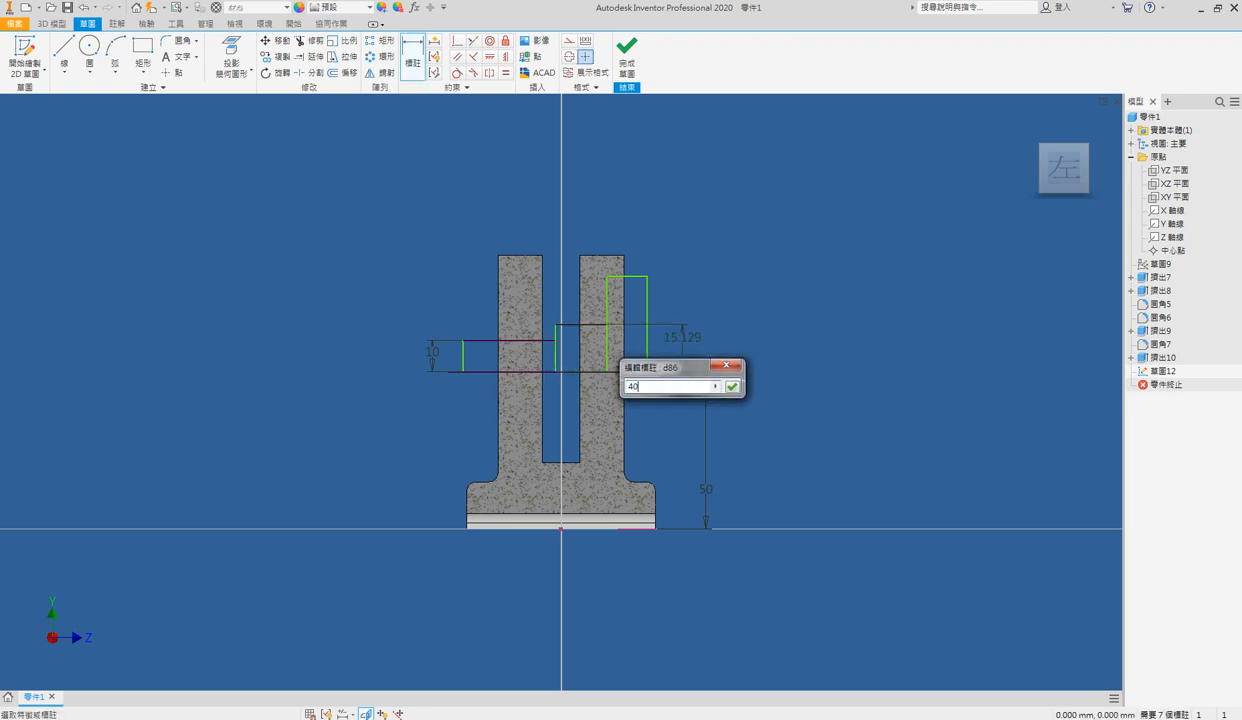
type("/2")
key("Return")
Dimension the tallest rectangle's height as 66/2 mm and set its inner edge 2 mm inside the front wall's outer face
left_click(650, 302)
left_click(774, 310)
type("66")
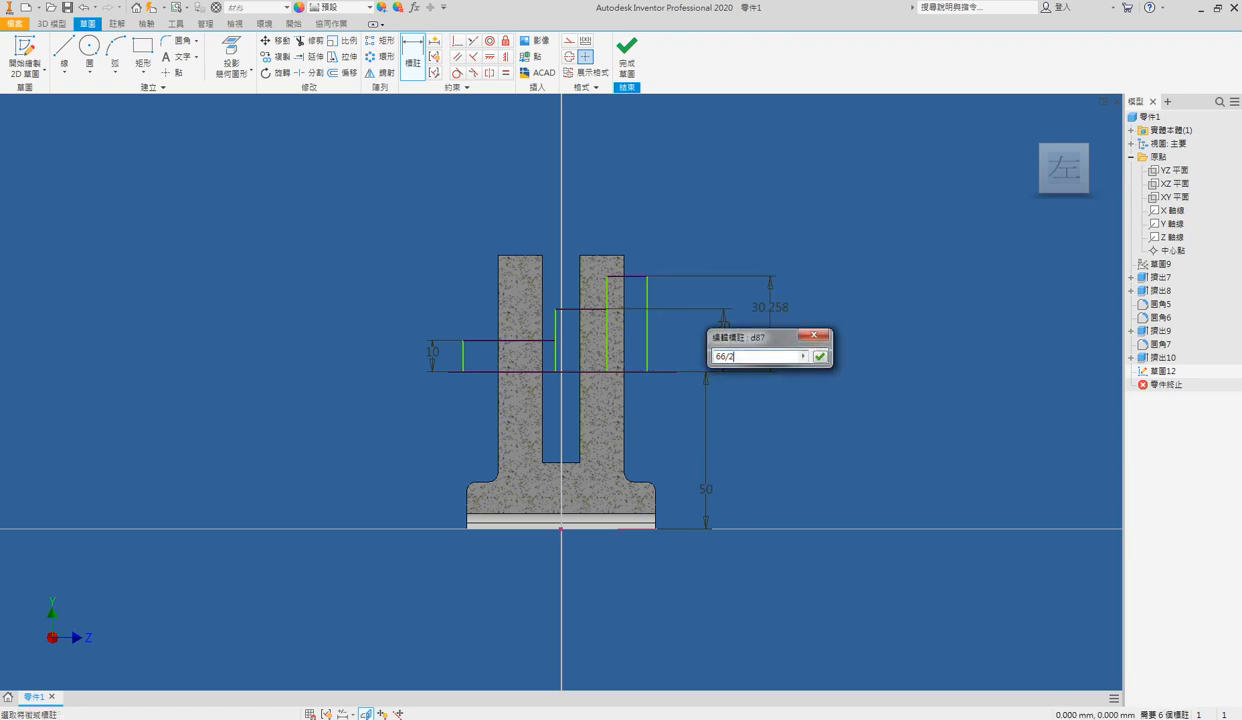
type("/2")
key("Return")
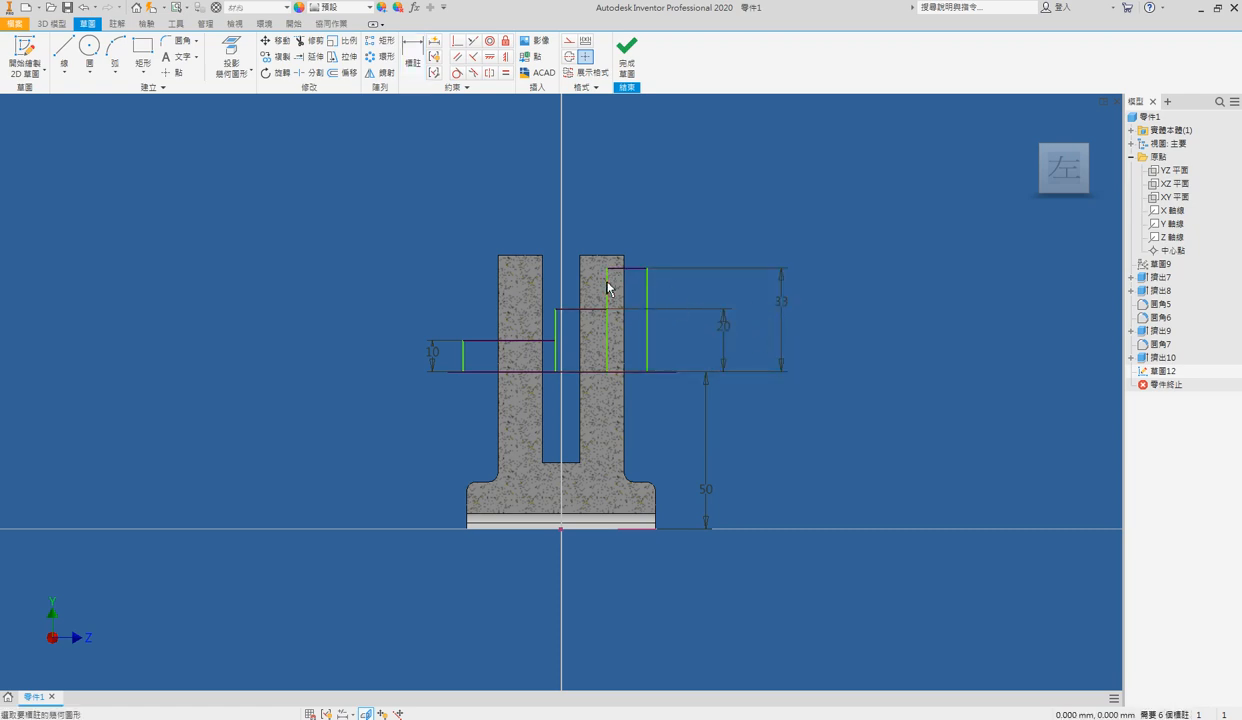
left_click(634, 259)
left_click(610, 291)
left_click(622, 228)
type("2")
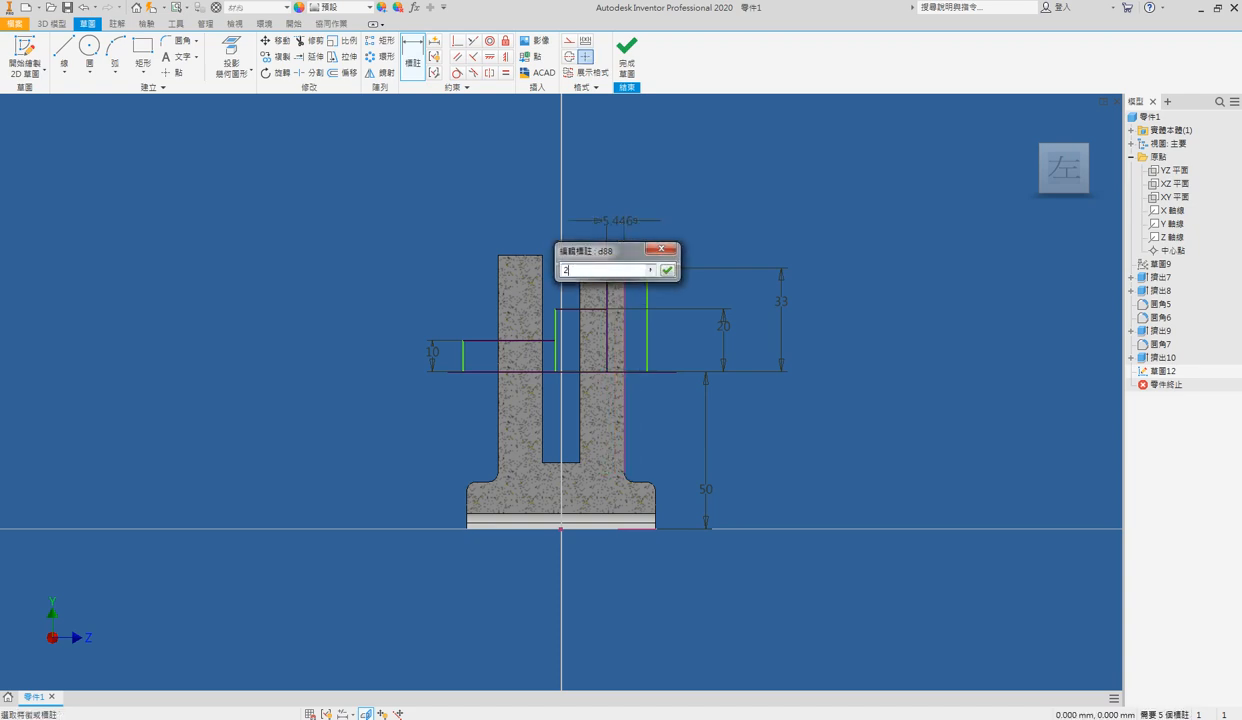
key("Return")
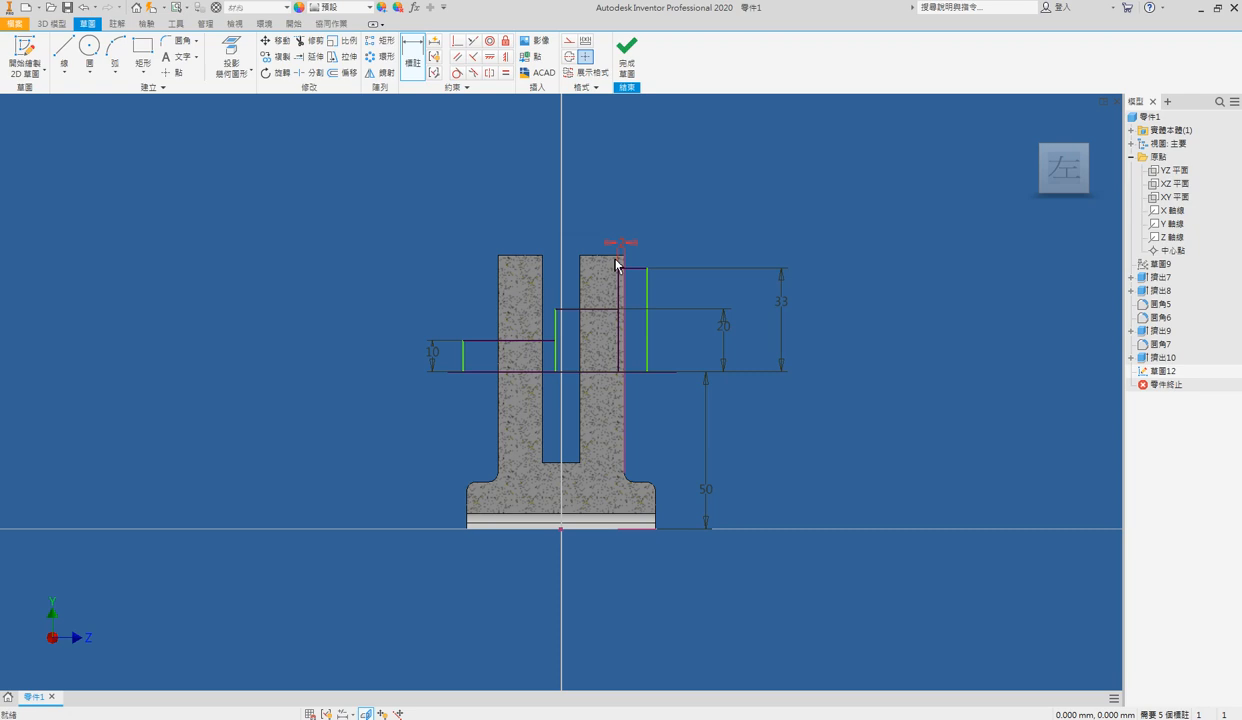
Revolve all four regions of the stepped rectangles a full 360 degrees about the horizontal line as a cut
key("r")
left_click(644, 301)
left_click(621, 319)
left_click(590, 343)
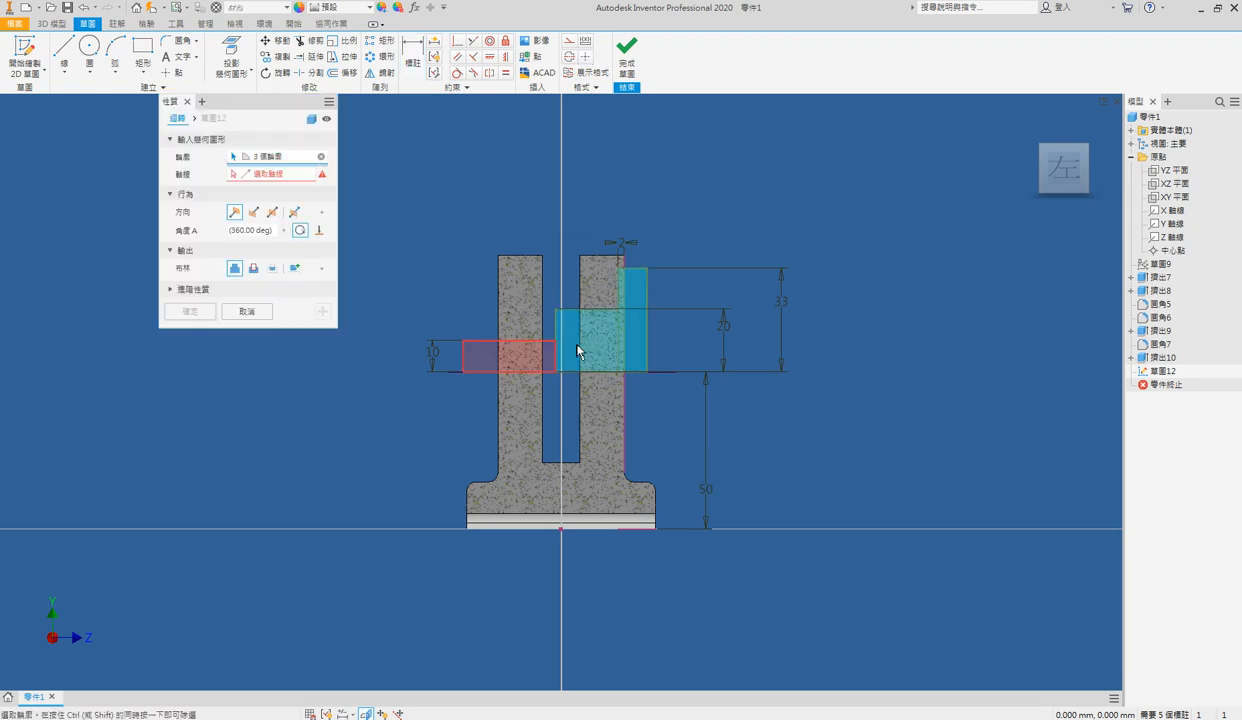
left_click(527, 355)
key("Tab")
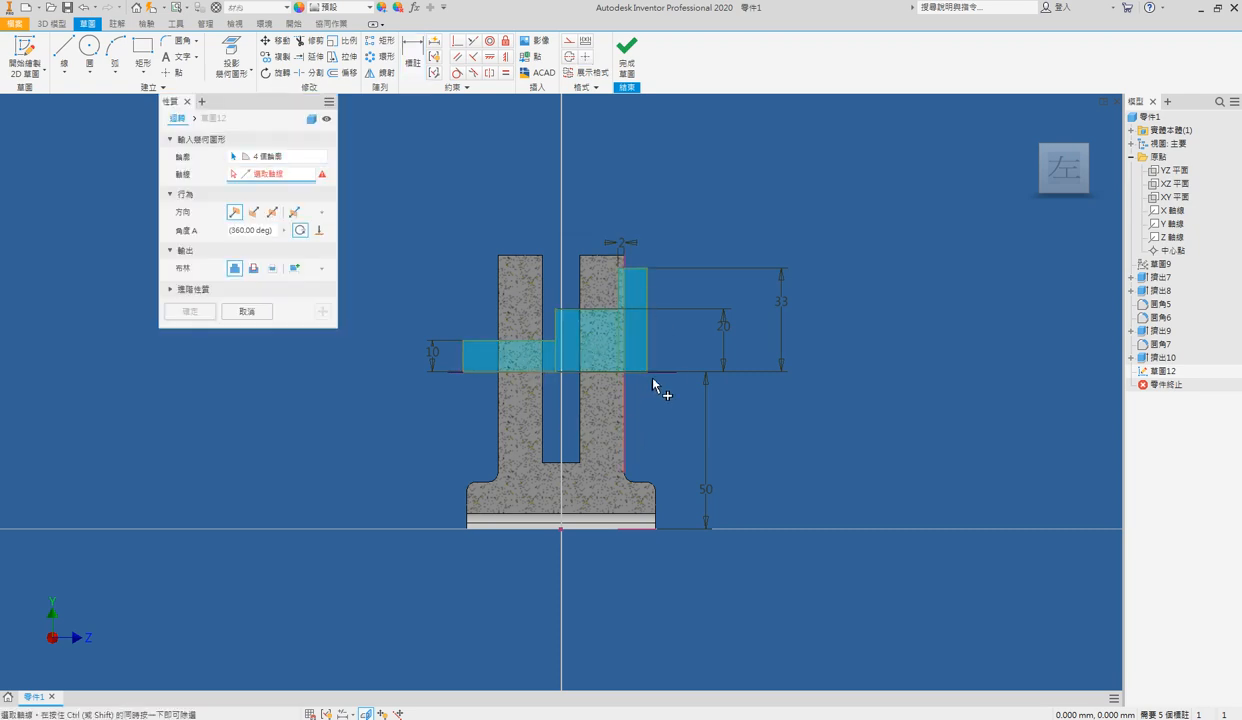
left_click(666, 374)
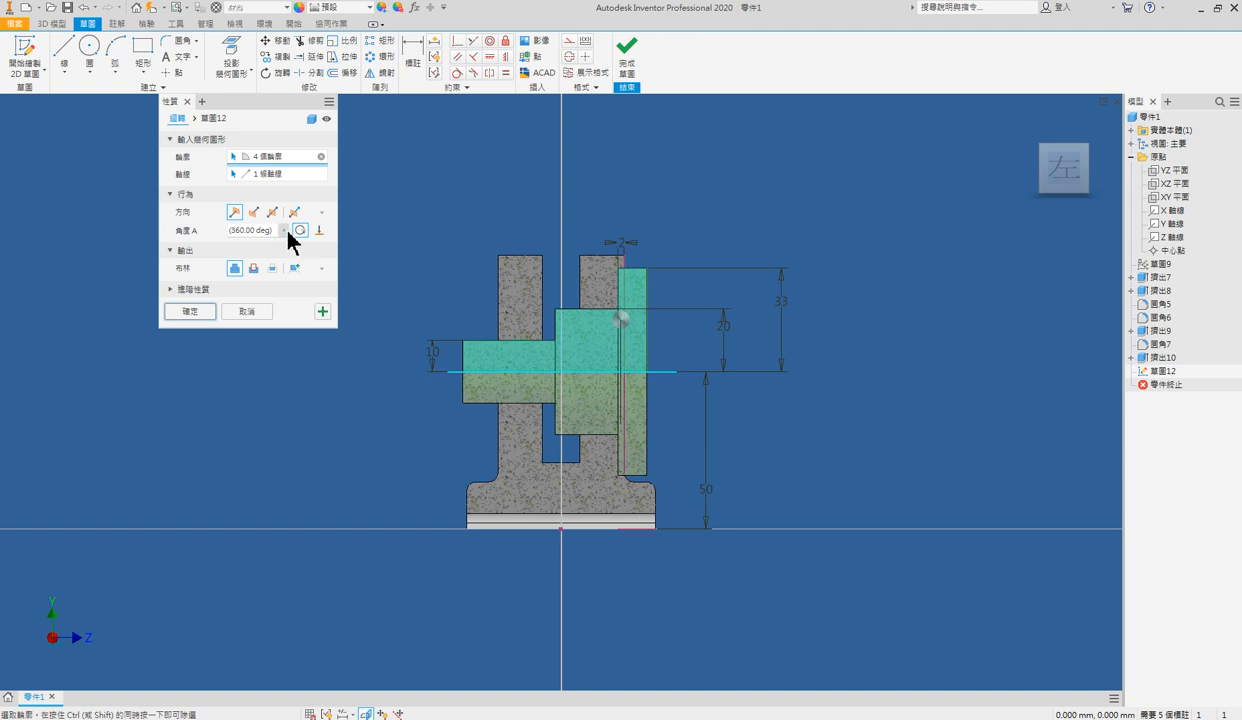
left_click(255, 269)
left_click(190, 311)
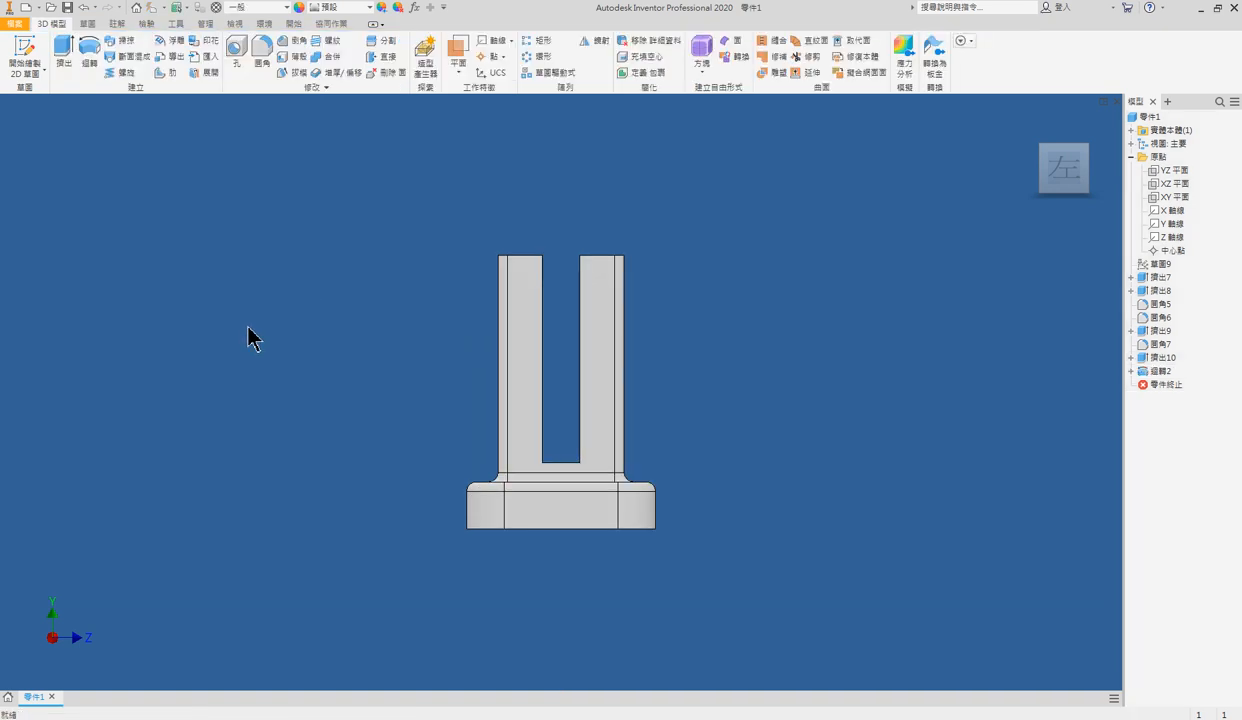
Start a sketch on the front wall's narrow top face and place a sketch point near one end
middle_click_drag(776, 371, 676, 418, "shift")
scroll(670, 415, "up", 3)
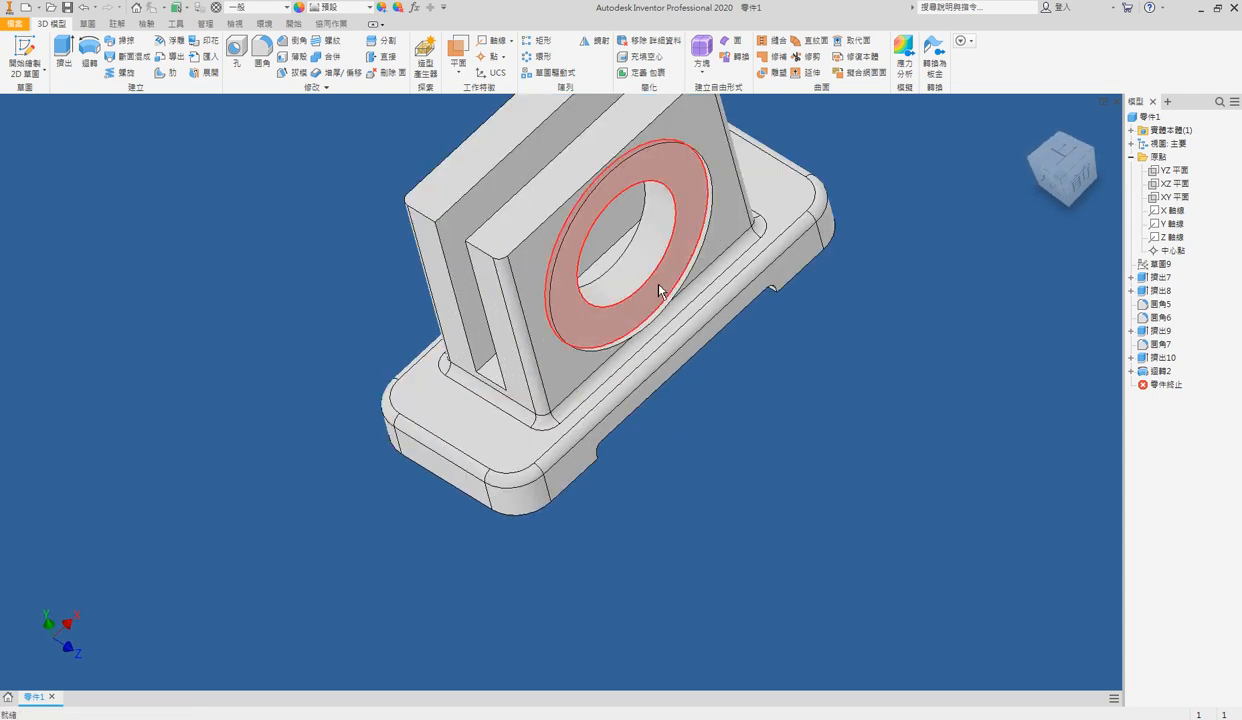
middle_click_drag(658, 289, 699, 400)
left_click(701, 203)
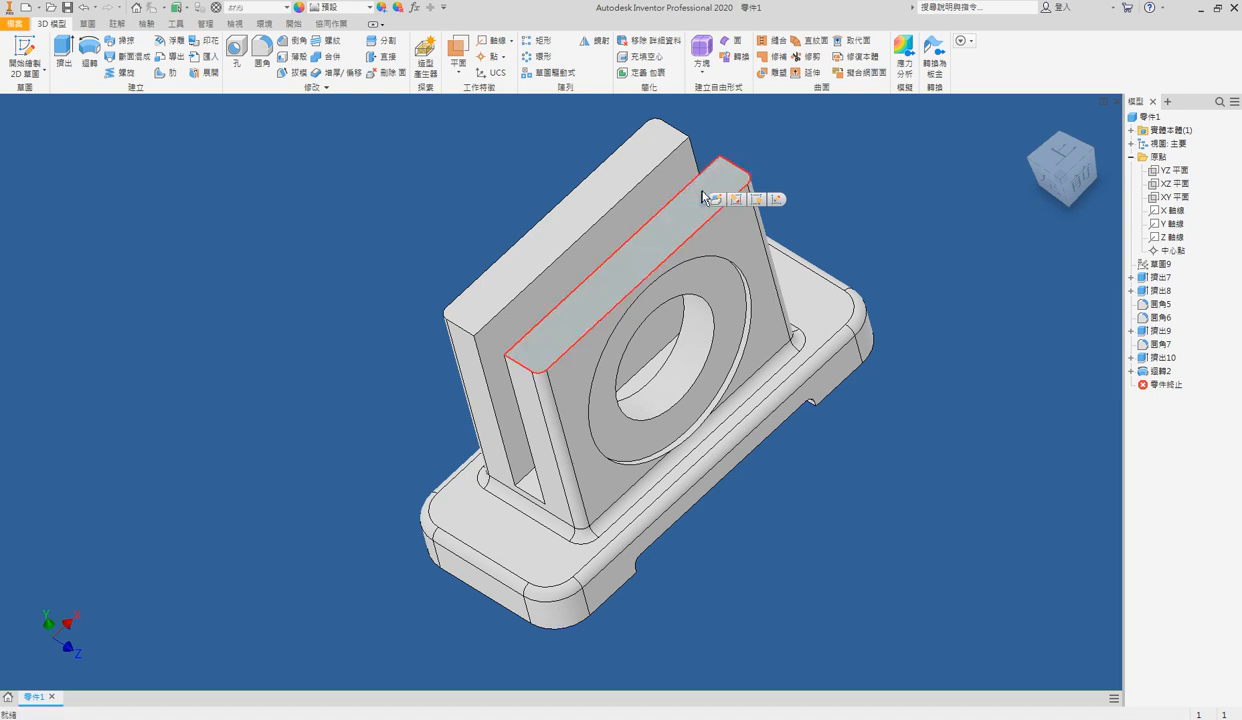
left_click(792, 154)
left_click(735, 174)
key("s")
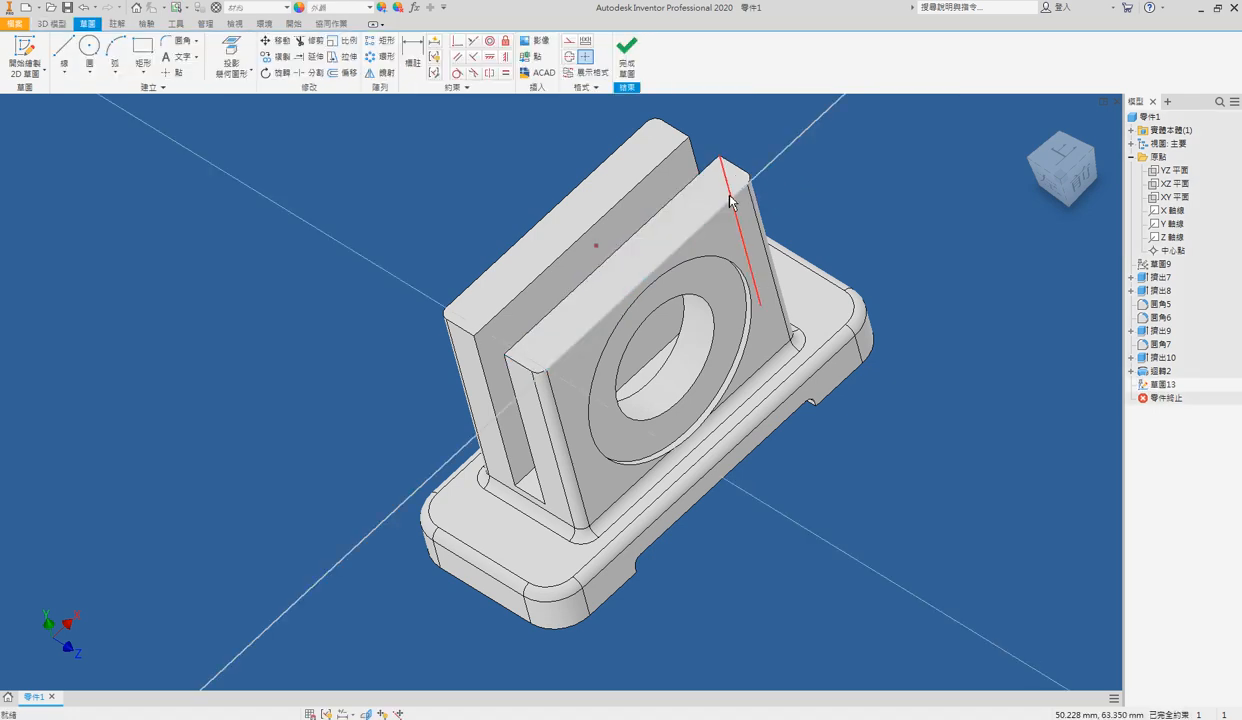
key("p")
left_click(716, 180)
Dimension the point from the sketch origin as 28/2 mm across the walls and 70/2 mm along the wall
key("d")
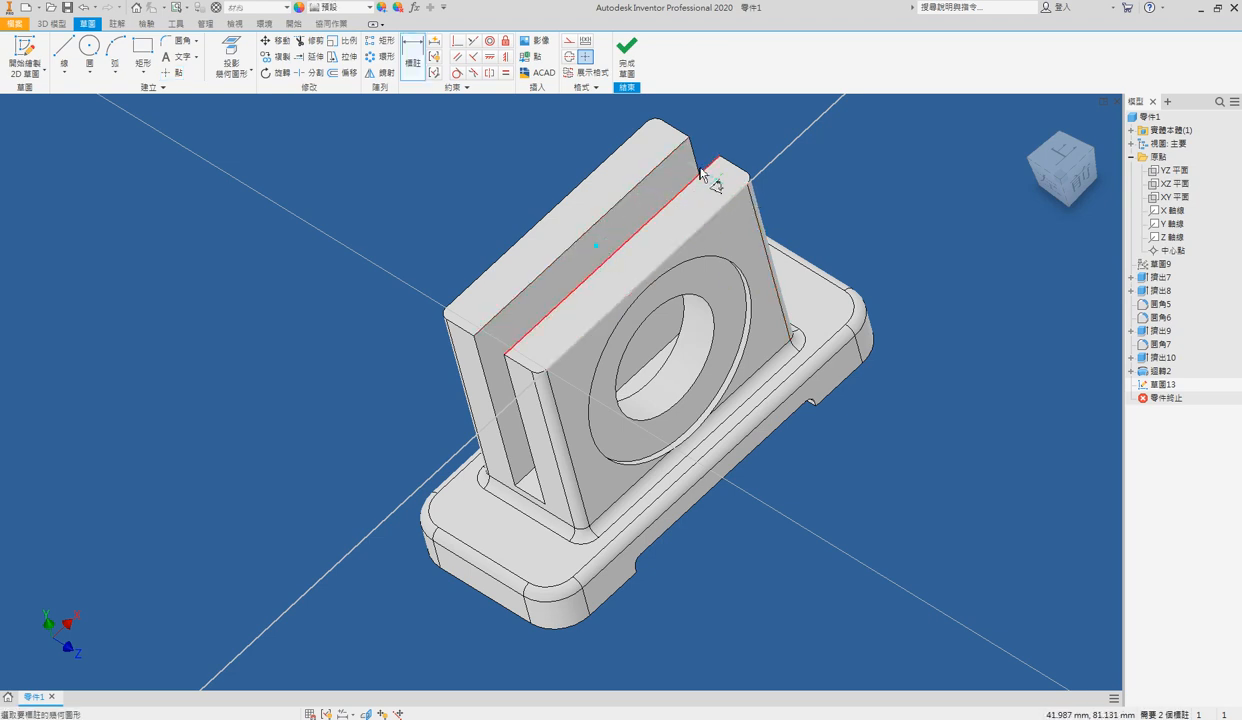
middle_click_drag(720, 153, 698, 201)
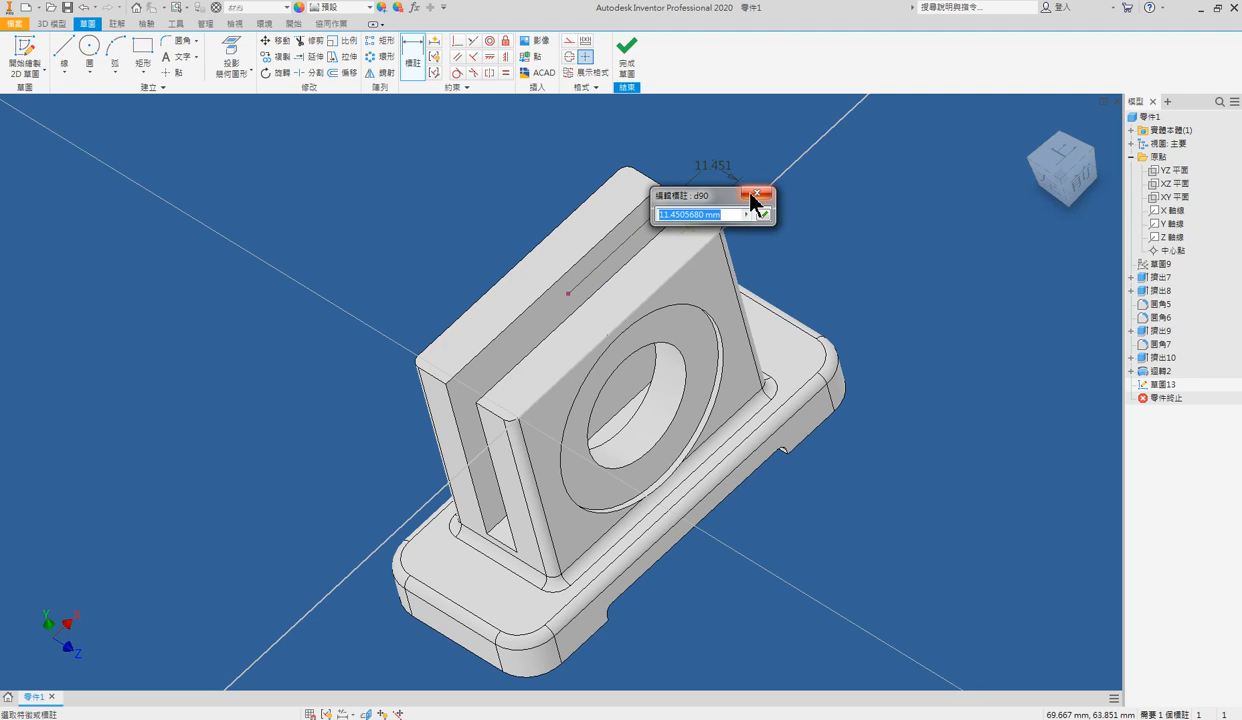
type("28")
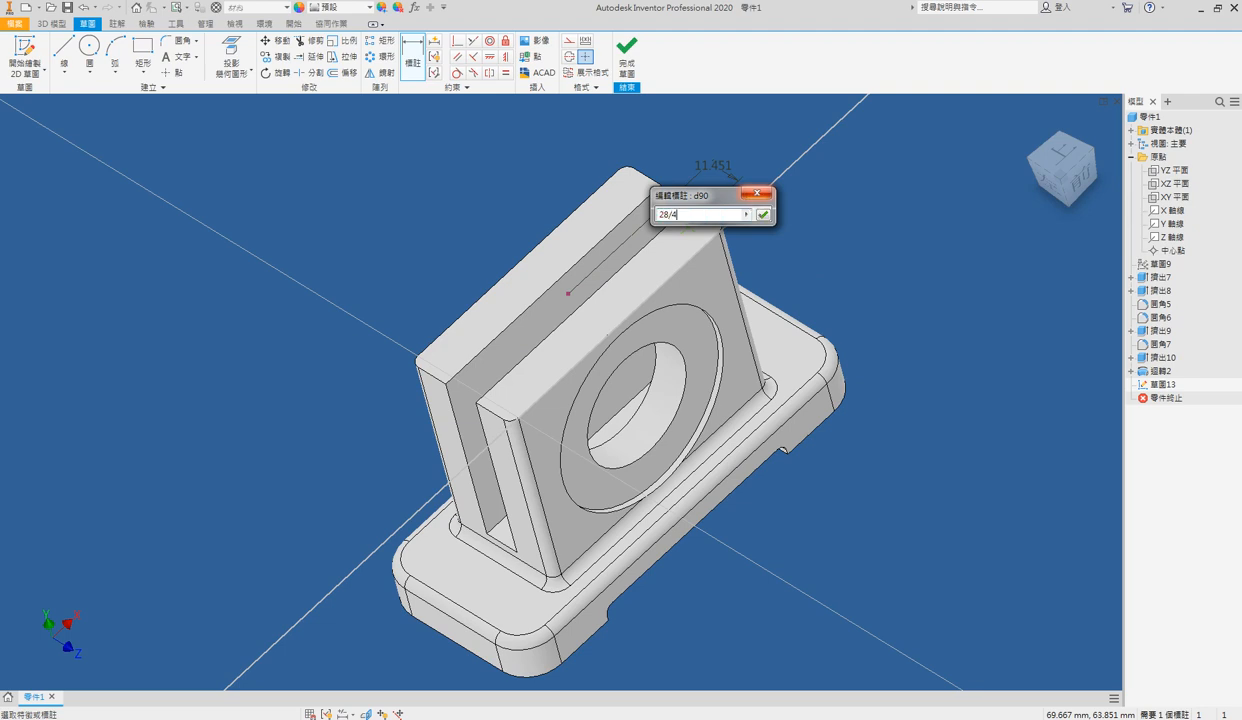
type("/2")
key("Return")
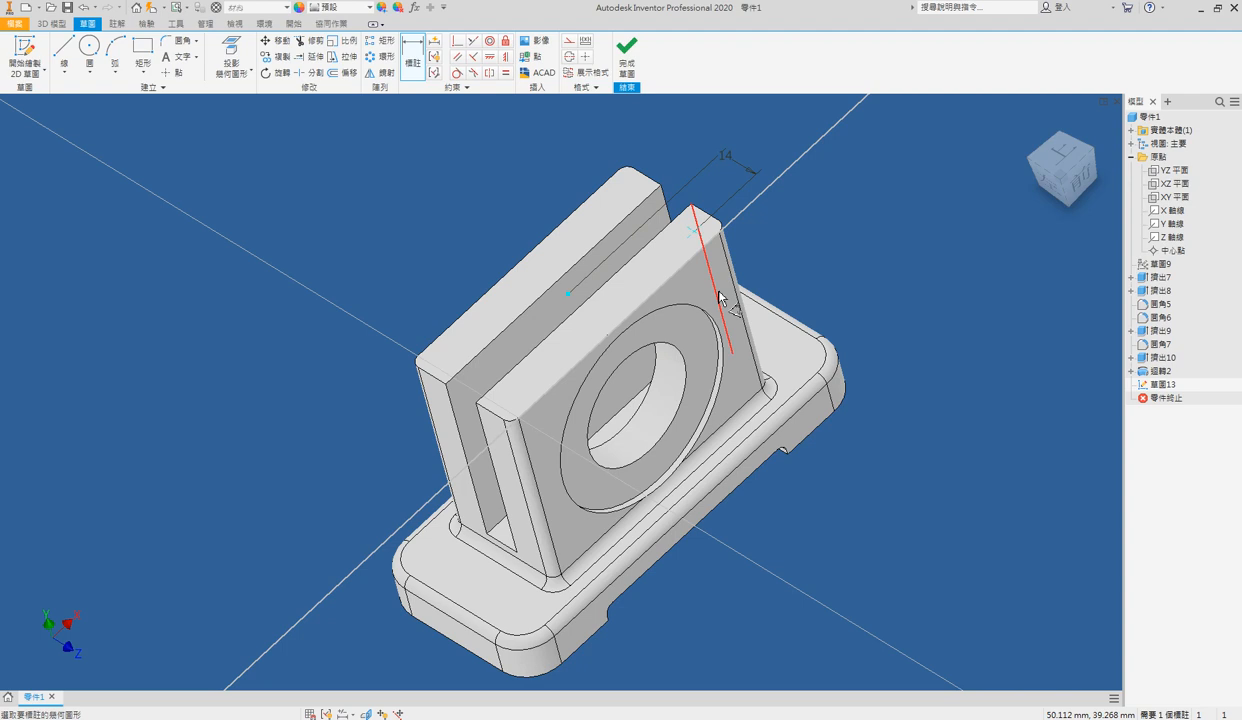
left_click(786, 347)
left_click(882, 396)
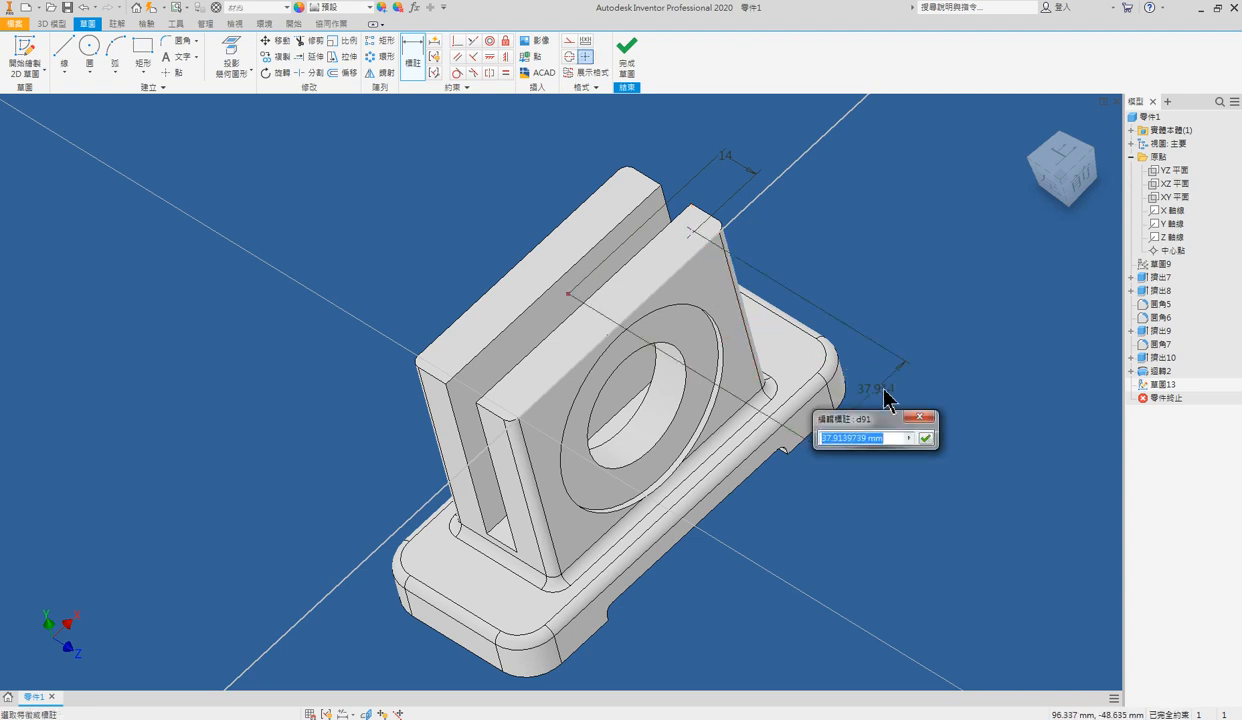
type("70/2")
key("Return")
key("Escape")
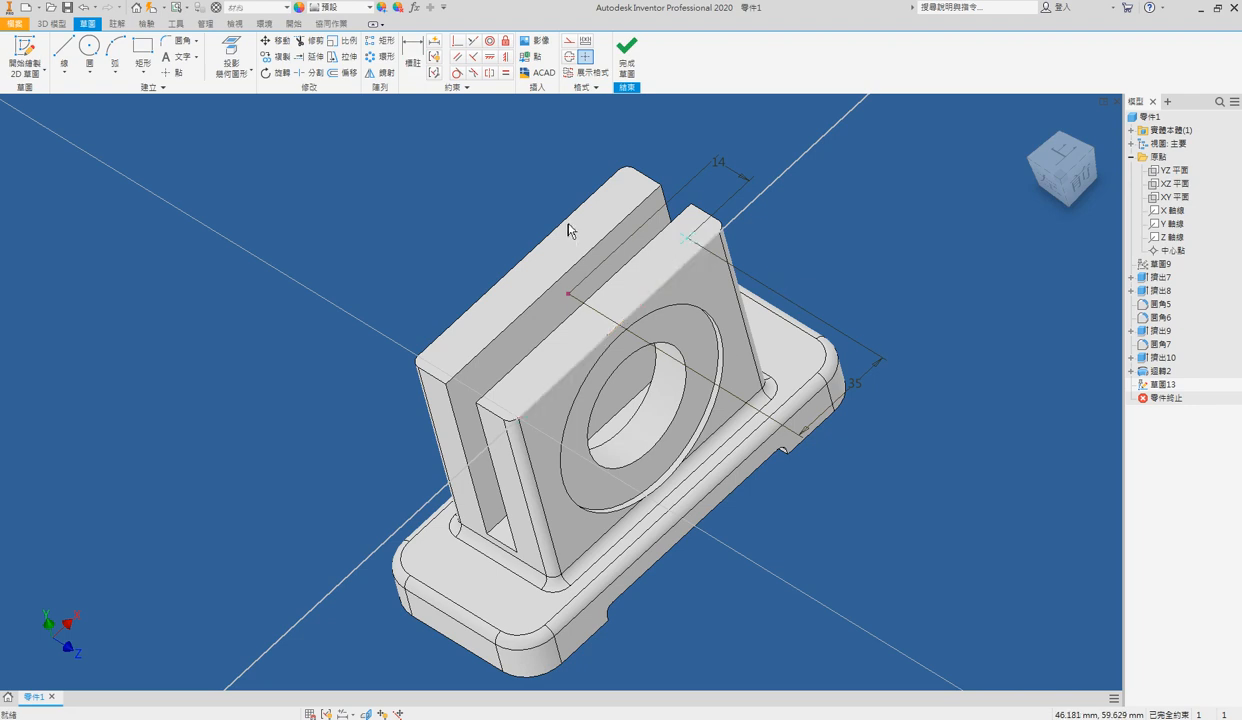
Begin a tapped hole at the point with the ISO Metric profile thread type and size 5 (M5x0.8)
key("h")
left_click(284, 198)
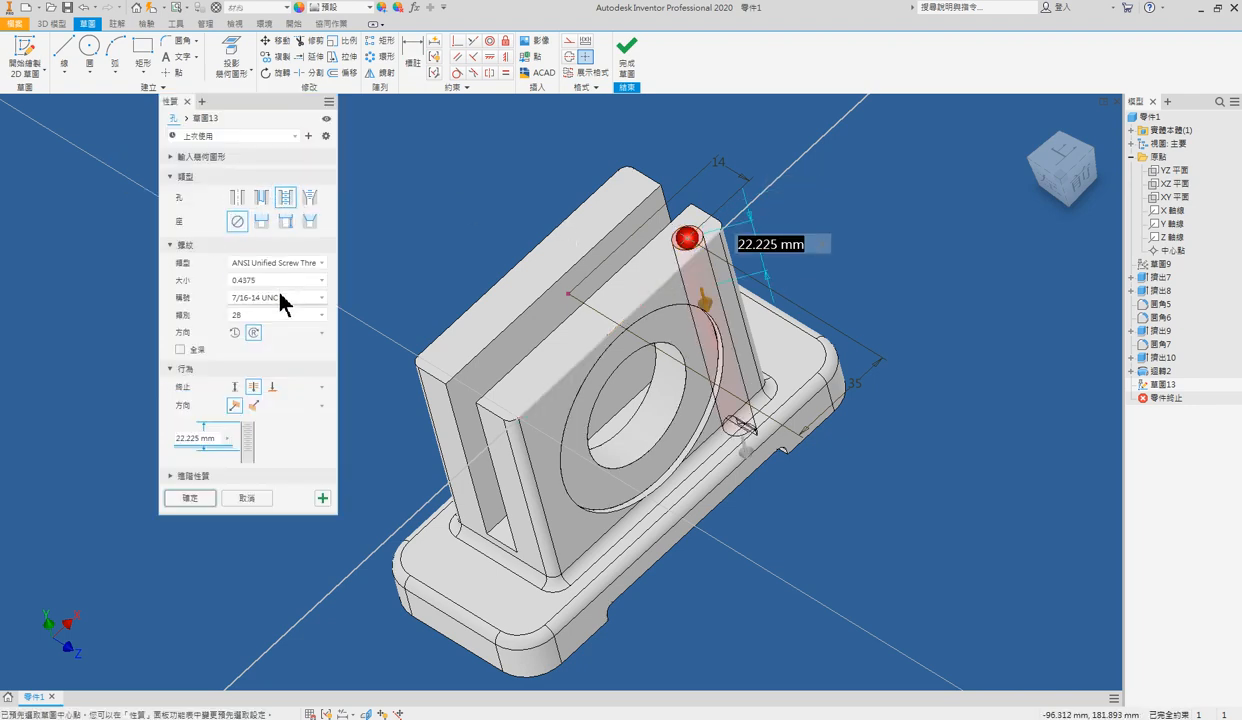
left_click(294, 262)
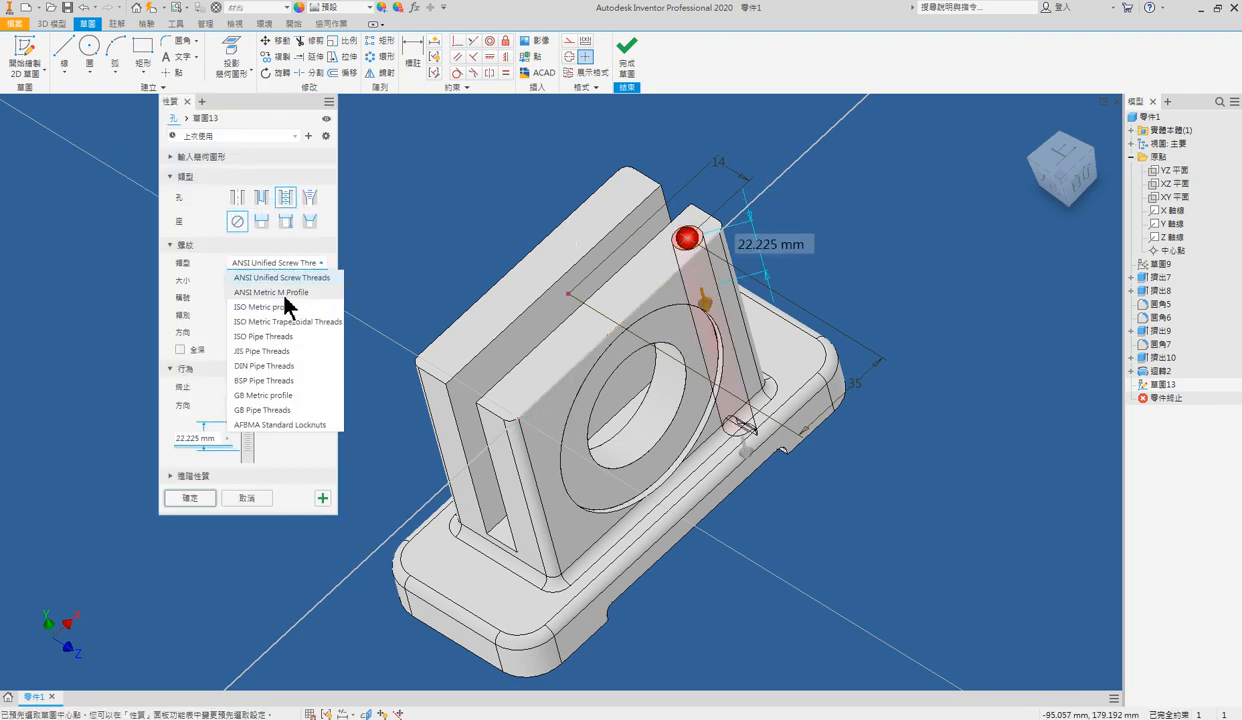
left_click(288, 318)
left_click(300, 282)
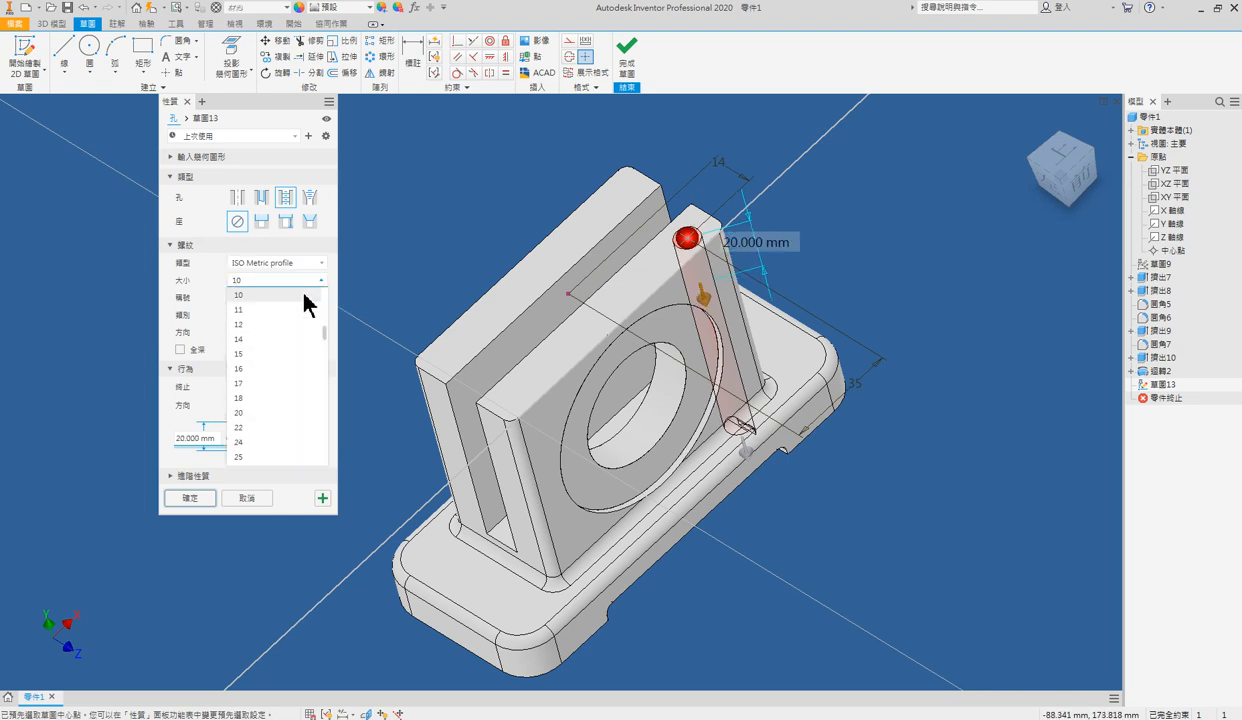
left_click(264, 340)
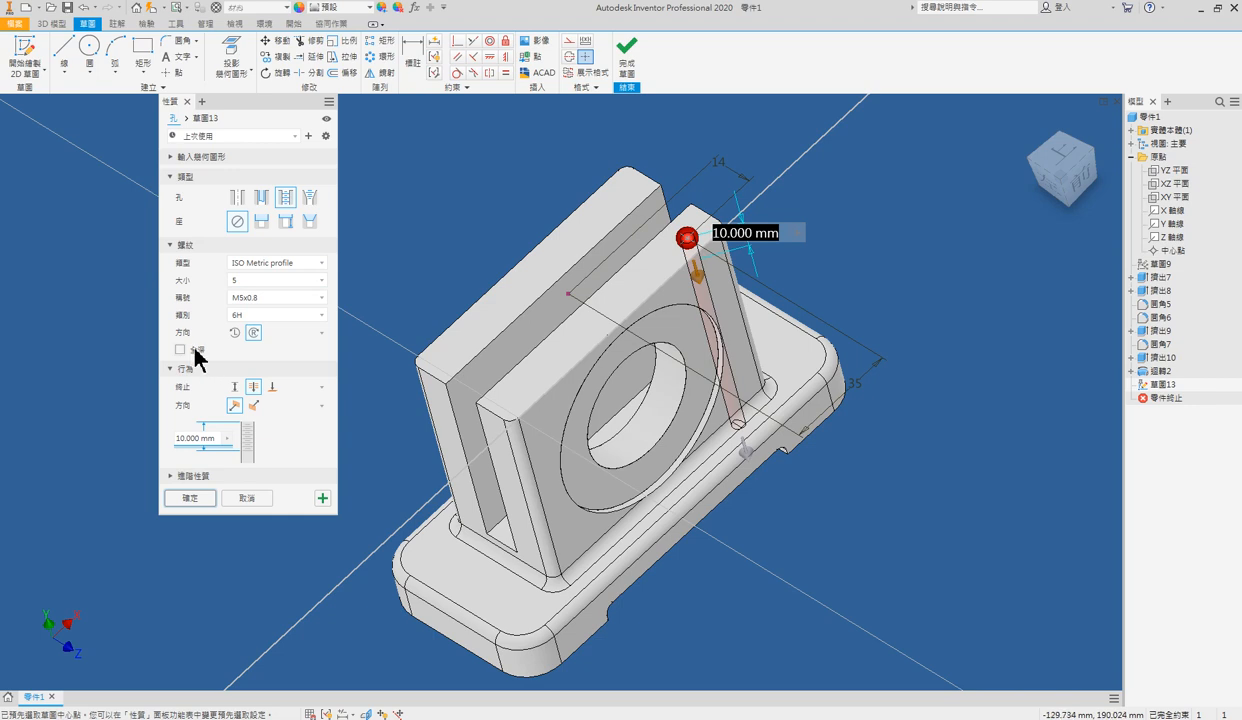
Set the hole's termination to a distance with a 13 mm drill depth and create the hole
left_click(235, 387)
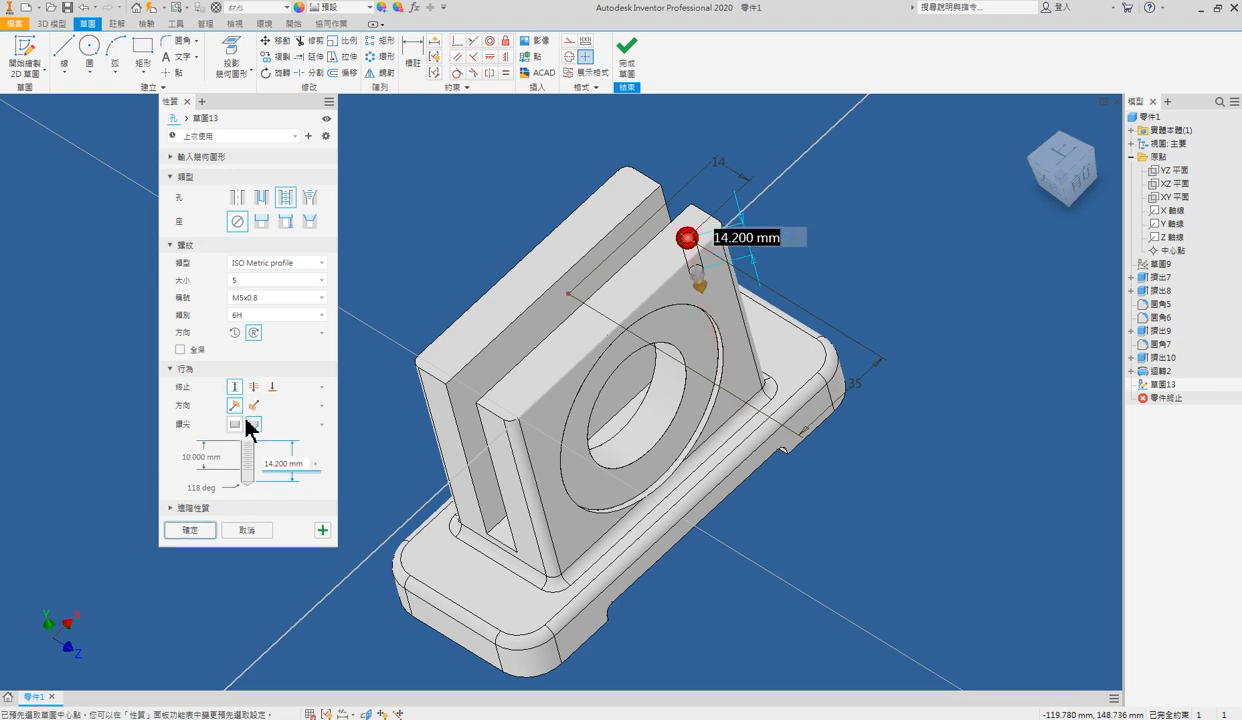
left_click(276, 463)
type("13")
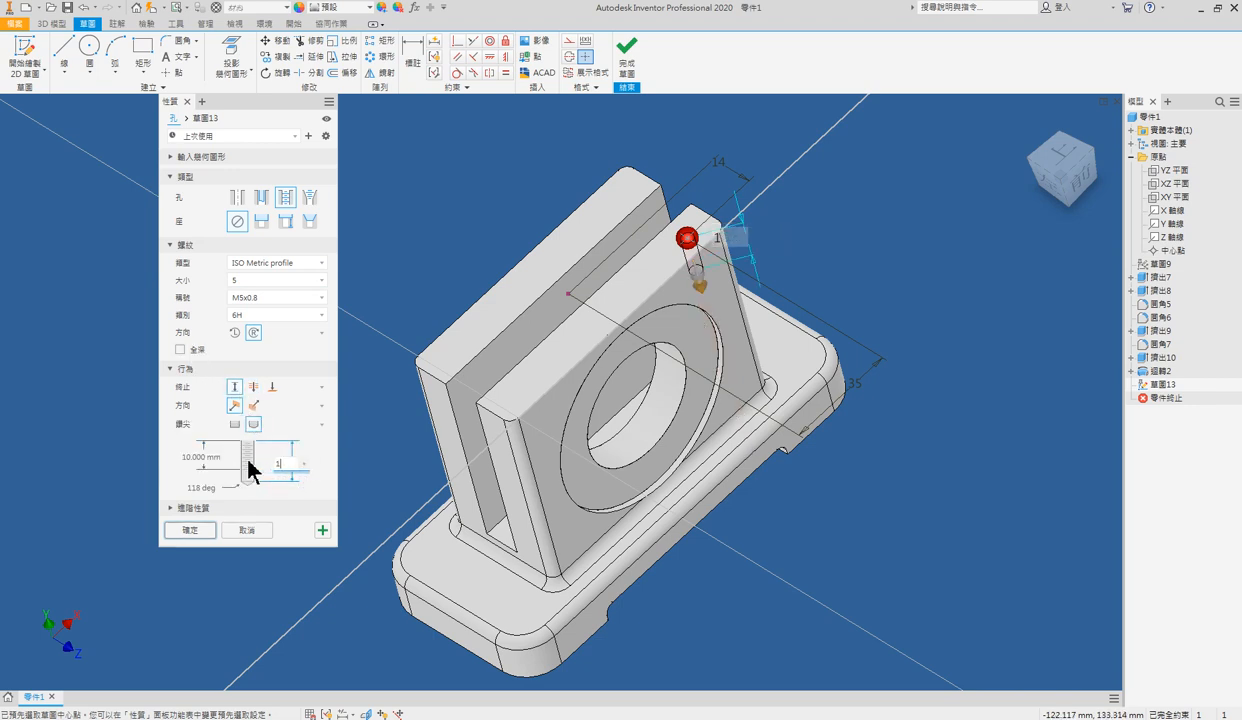
left_click(190, 530)
Begin a rectangular pattern of the tapped hole with 2 instances 28 mm apart across the two walls
key("ctrl+shift+r")
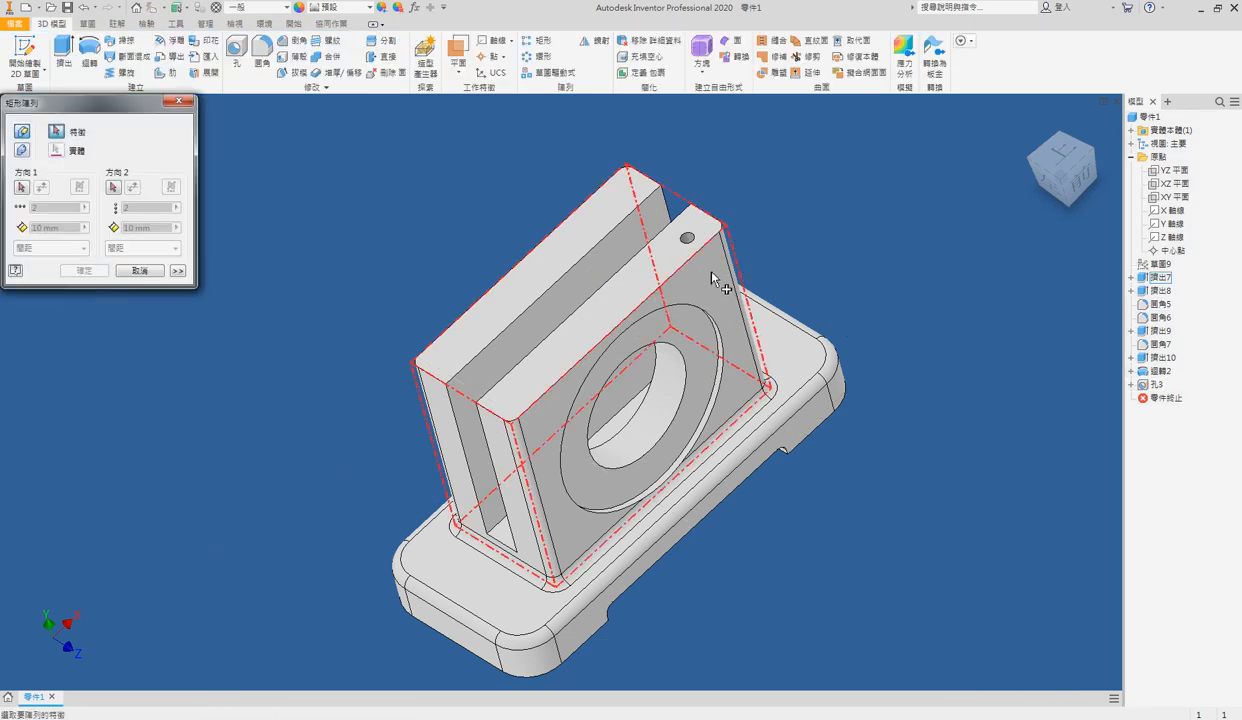
left_click(688, 239)
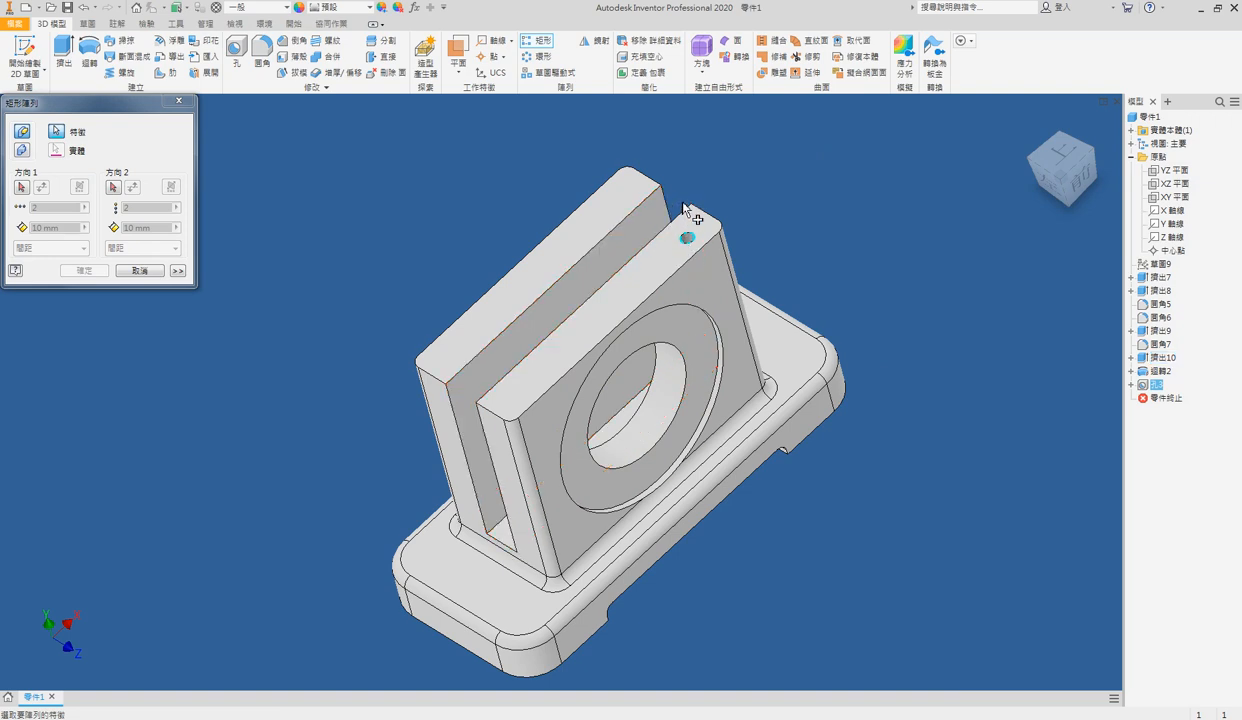
left_click(22, 188)
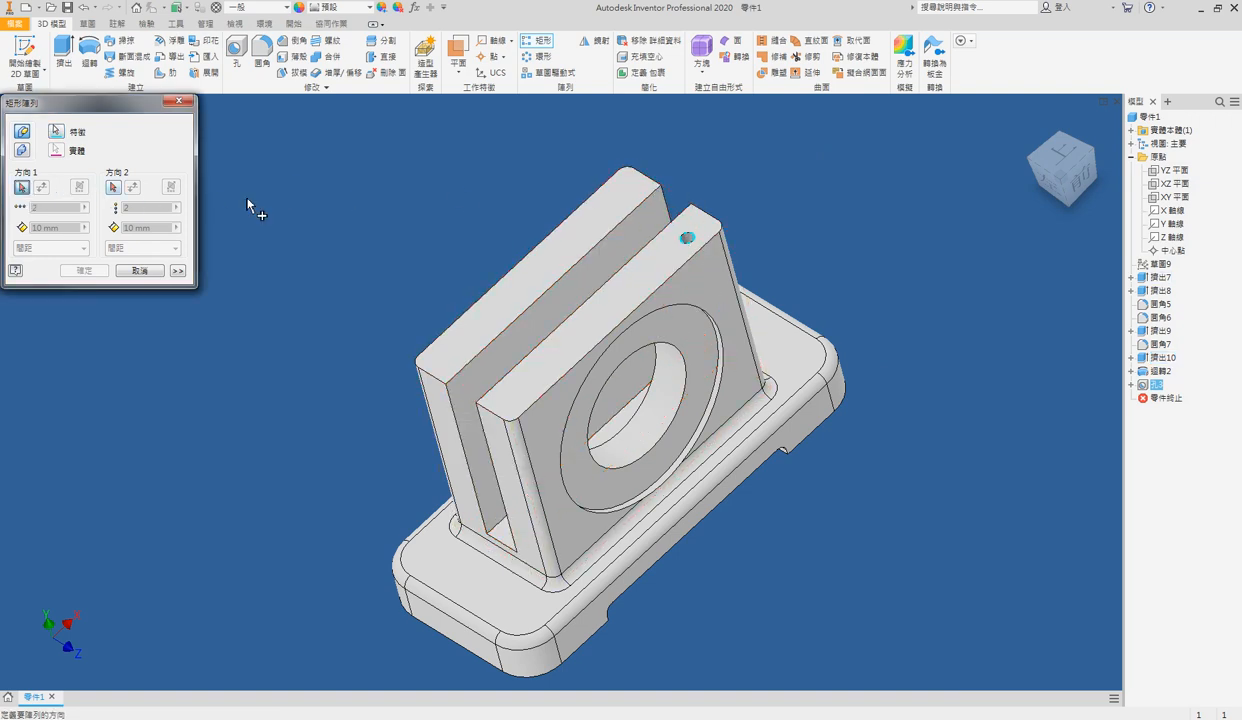
left_click(645, 177)
left_click_drag(61, 228, 1, 225)
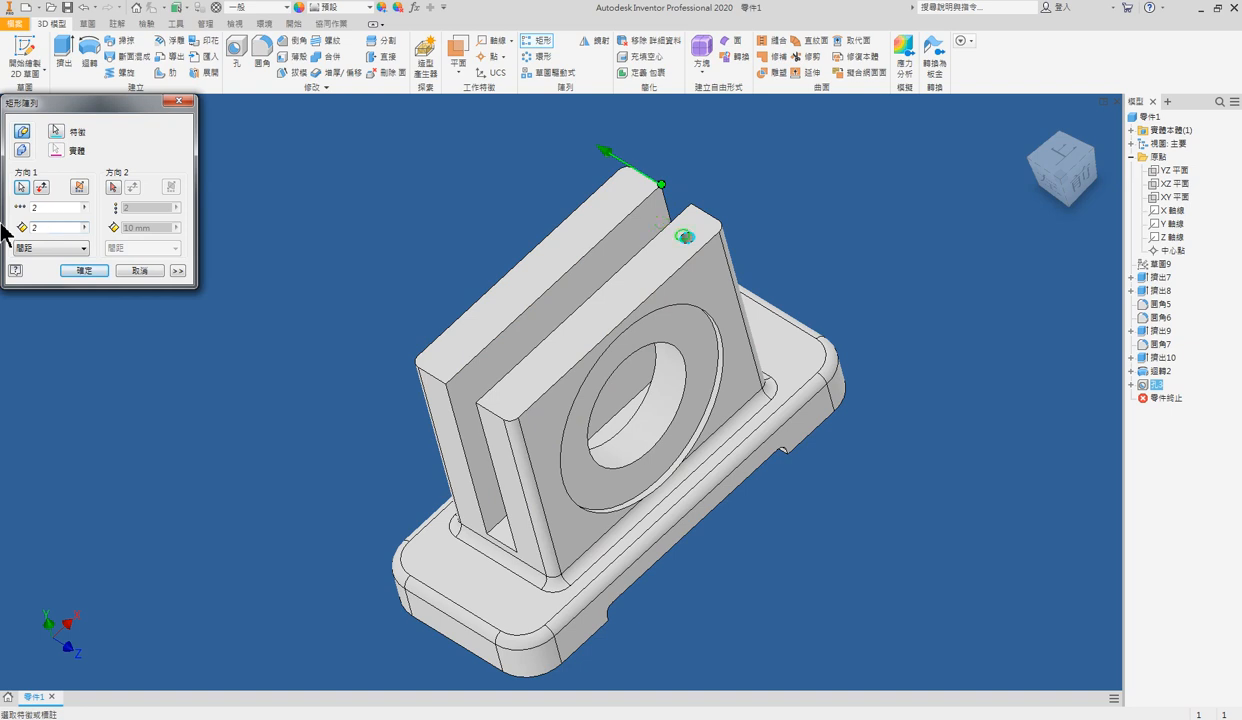
Add a second pattern direction along the wall with 2 instances 70 mm apart and create the pattern
left_click(113, 187)
left_click(690, 260)
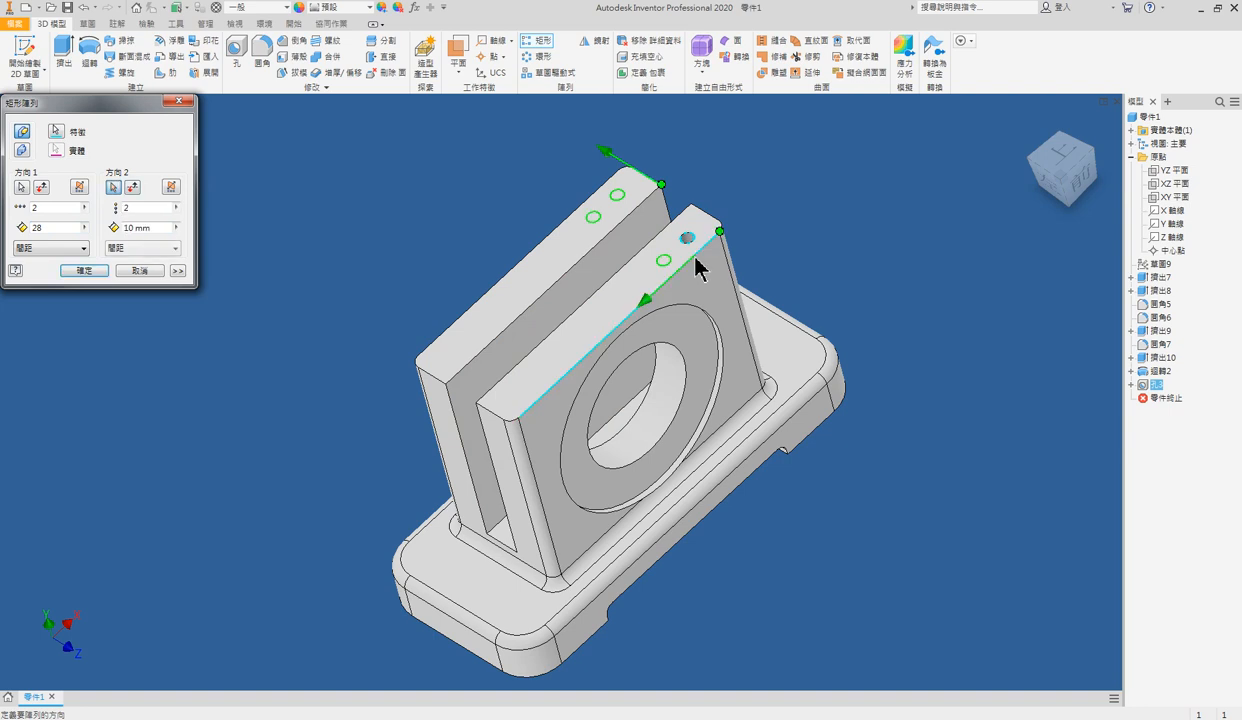
left_click_drag(167, 224, 42, 232)
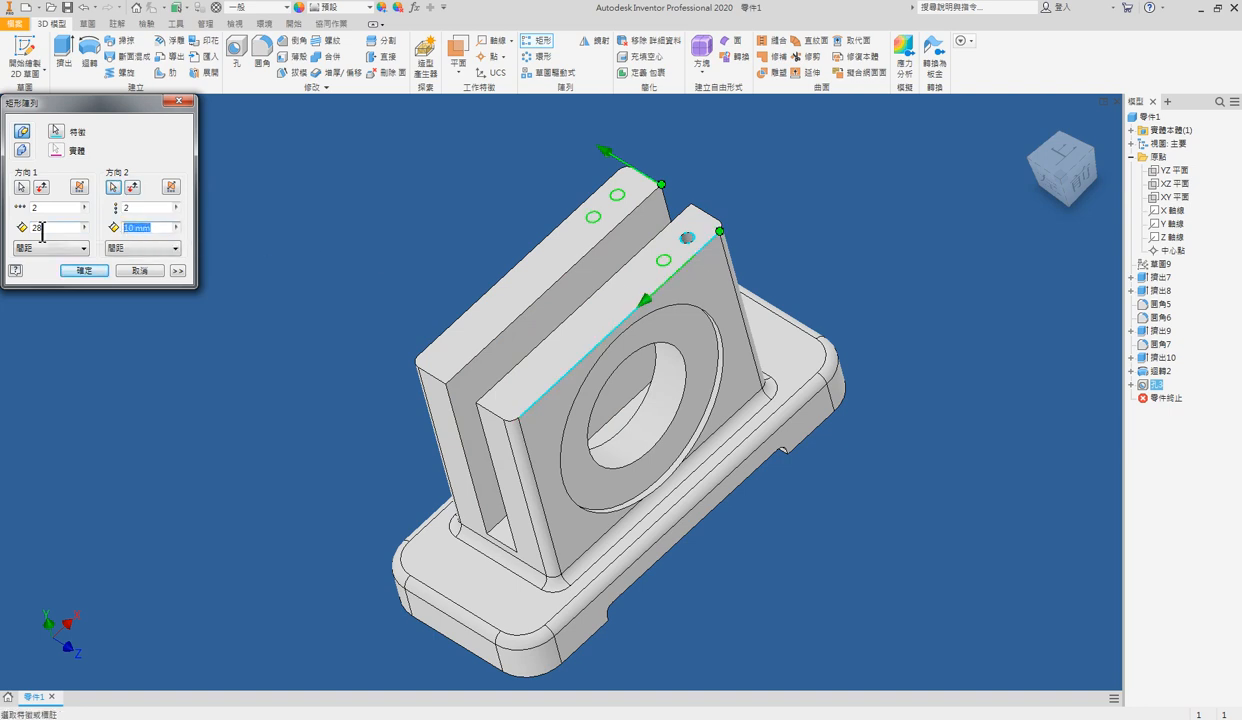
type("70")
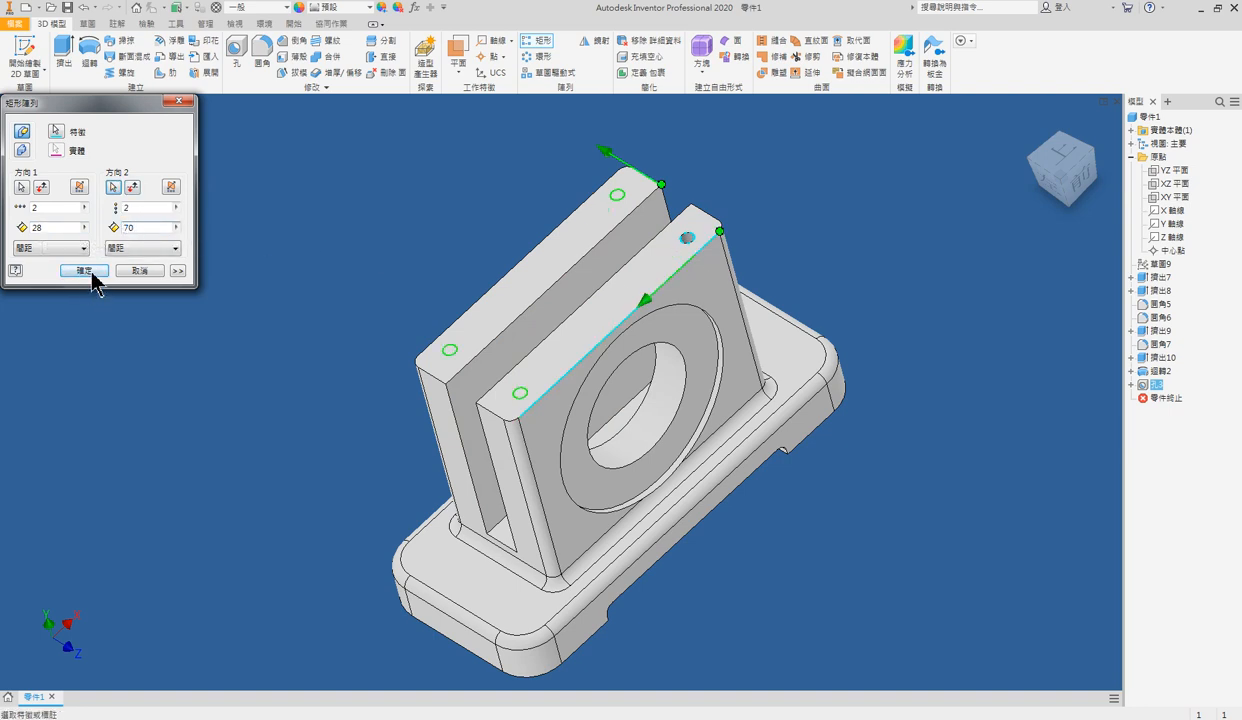
left_click(88, 272)
Start a sketch on the recessed ring face around the bore, seen from the front, and project the smallest bore circle
left_click(662, 320)
key("s")
left_click(1087, 184)
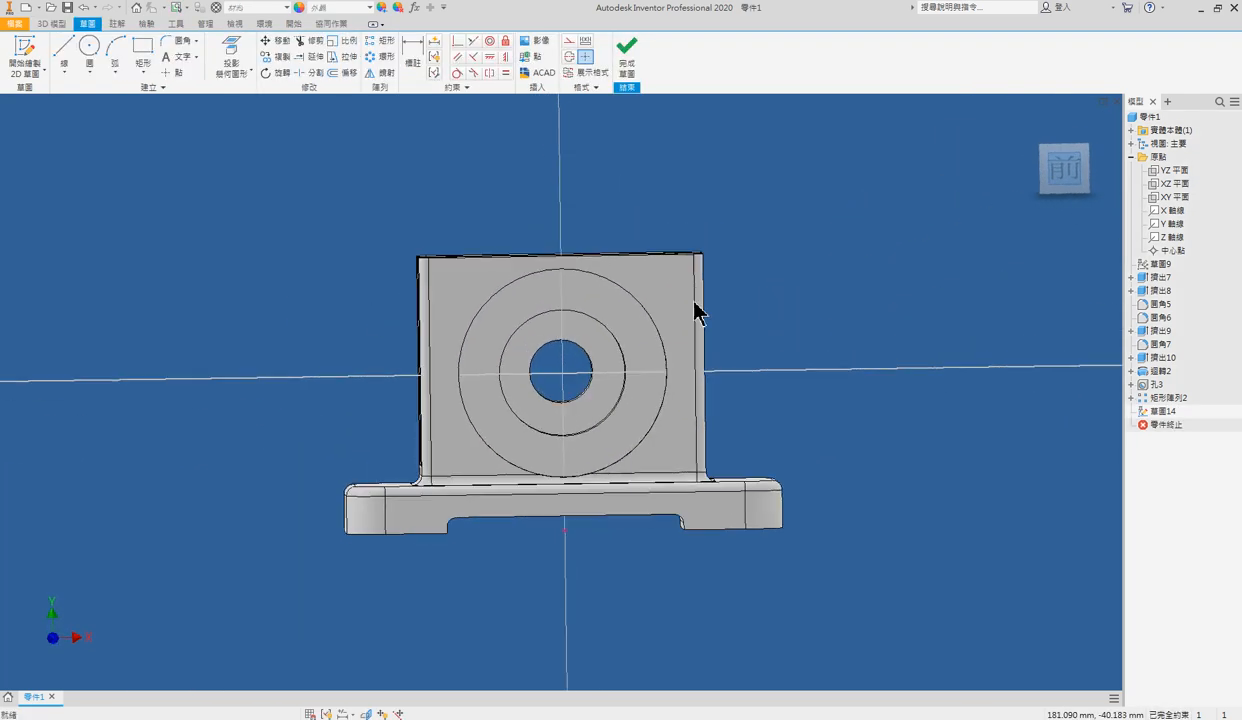
scroll(516, 371, "up", 3)
key("p")
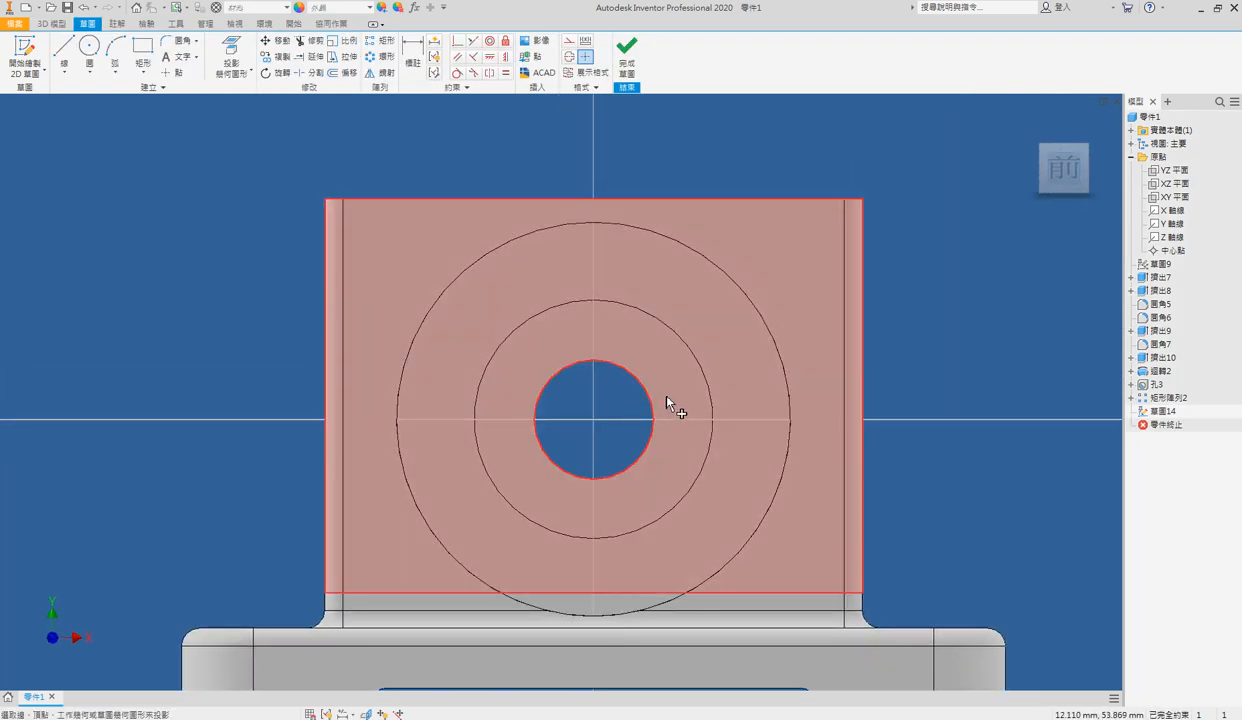
left_click(639, 383)
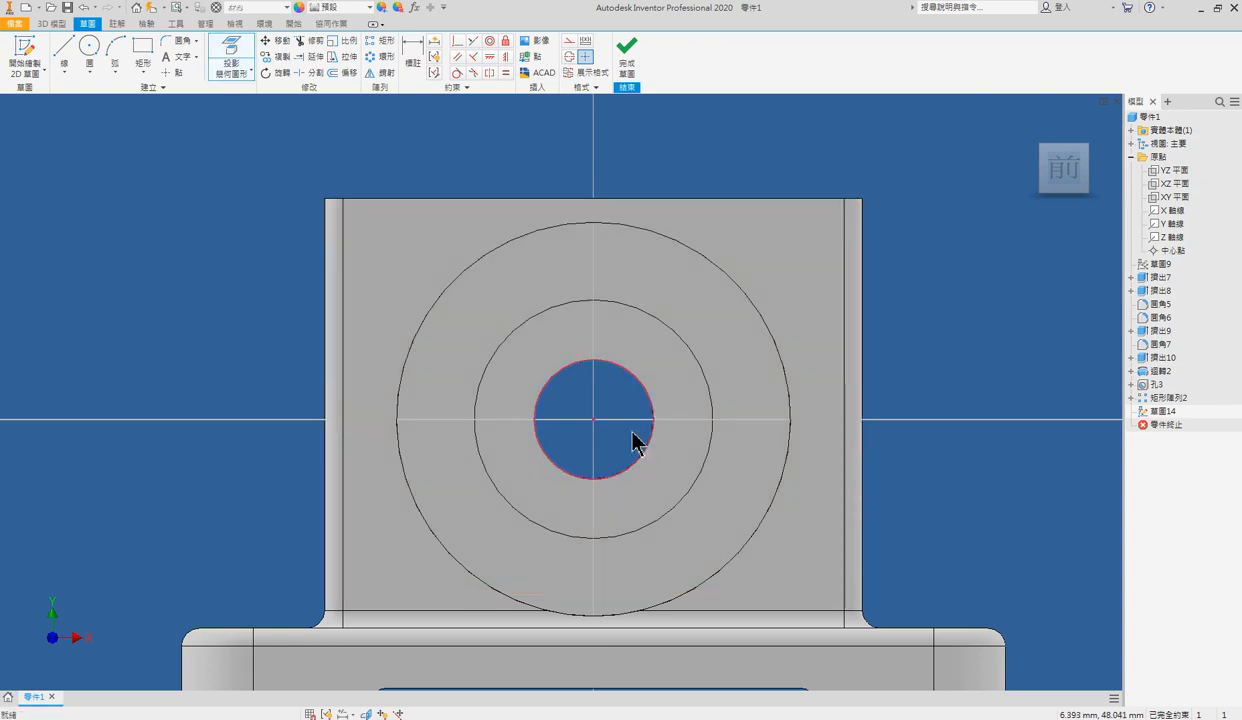
Sketch a vertical line upward from the bore centre and dimension its length as 50/2 mm
key("l")
left_click(594, 419)
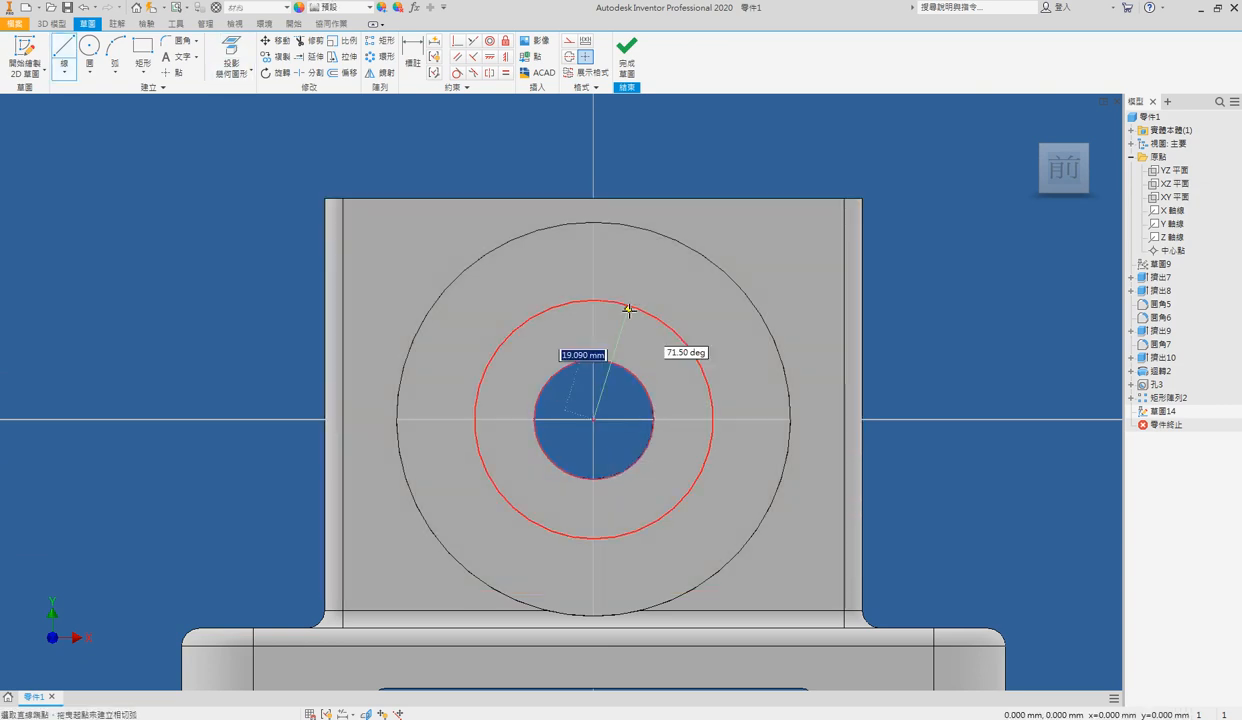
left_click(593, 270)
key("Escape")
key("d")
left_click(594, 280)
left_click(714, 319)
type("50/2")
key("Return")
key("Escape")
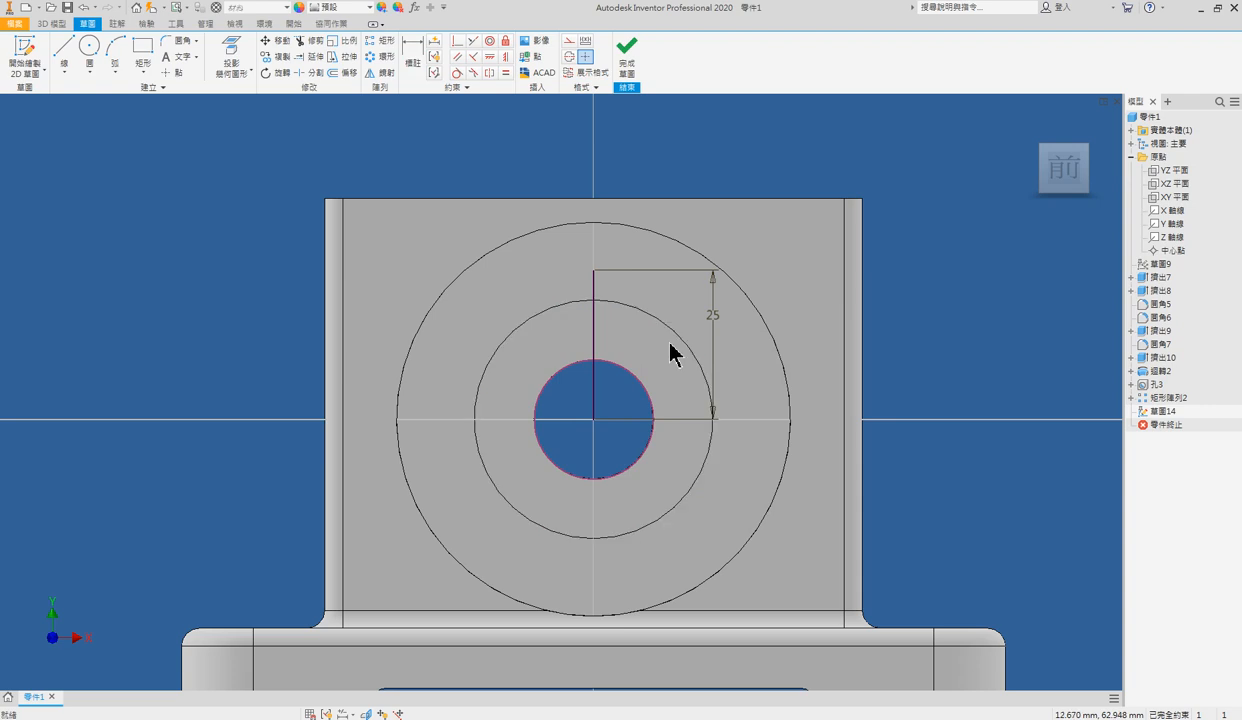
Create an M5x0.8 tapped hole at the line's upper end with 14.5 mm thread depth and 17 mm drill depth
key("h")
left_click(594, 271)
mouse_move(619, 346)
middle_mouse_down()
mouse_move(701, 348)
mouse_move(757, 417)
mouse_move(753, 403)
mouse_move(777, 404)
middle_mouse_up()
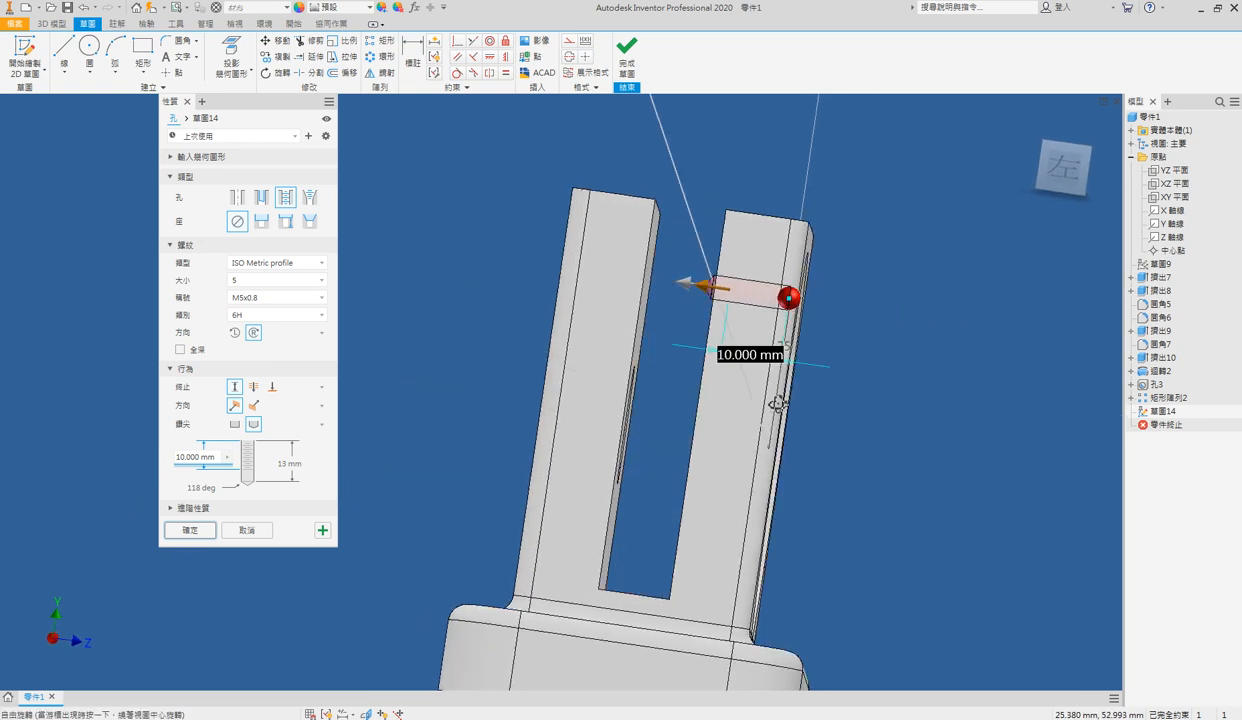
left_click_drag(712, 287, 662, 282)
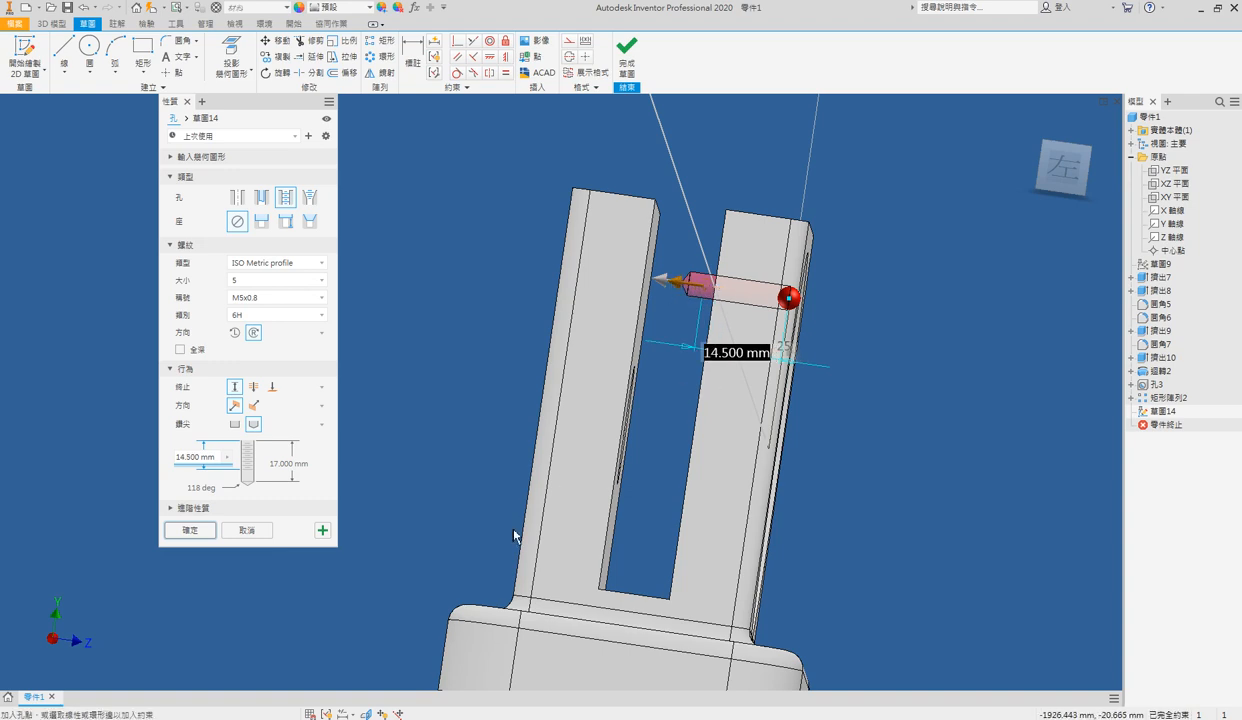
left_click(200, 530)
Pattern the ring face's tapped hole circularly about the bore axis with 3 instances over 360 degrees
middle_click_drag(527, 499, 596, 437, "shift")
scroll(604, 434, "down", 3)
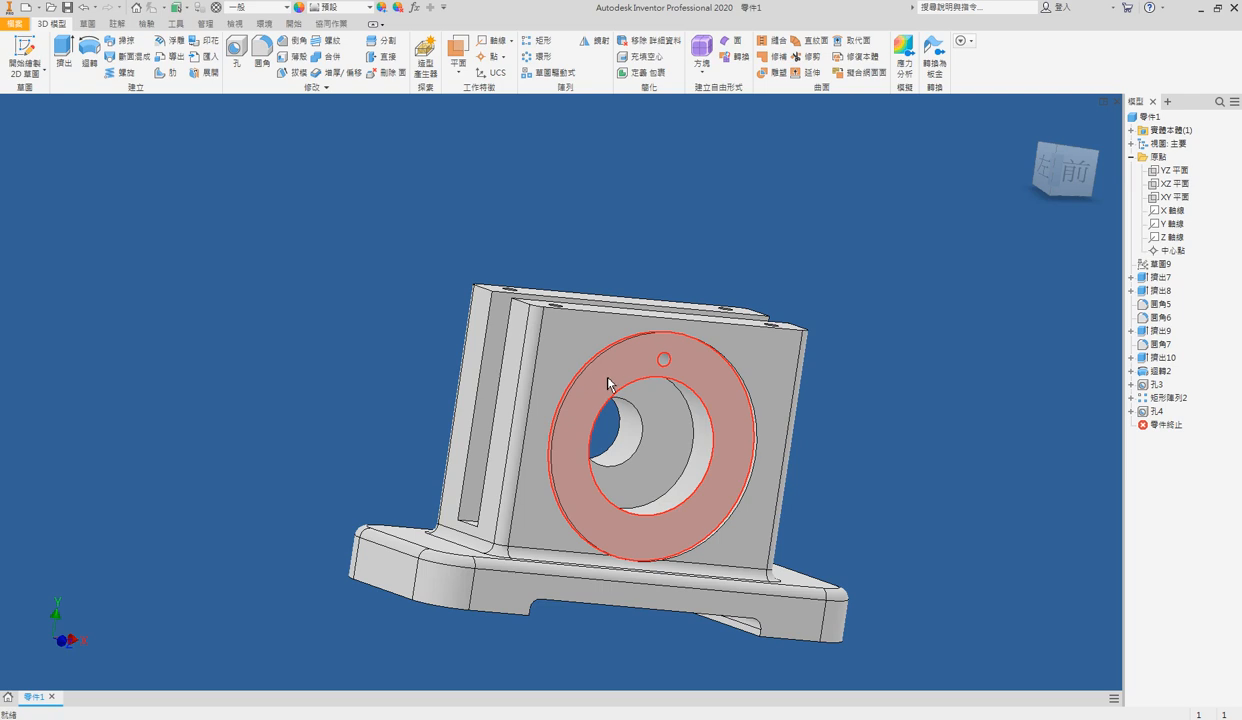
key("ctrl+shift+o")
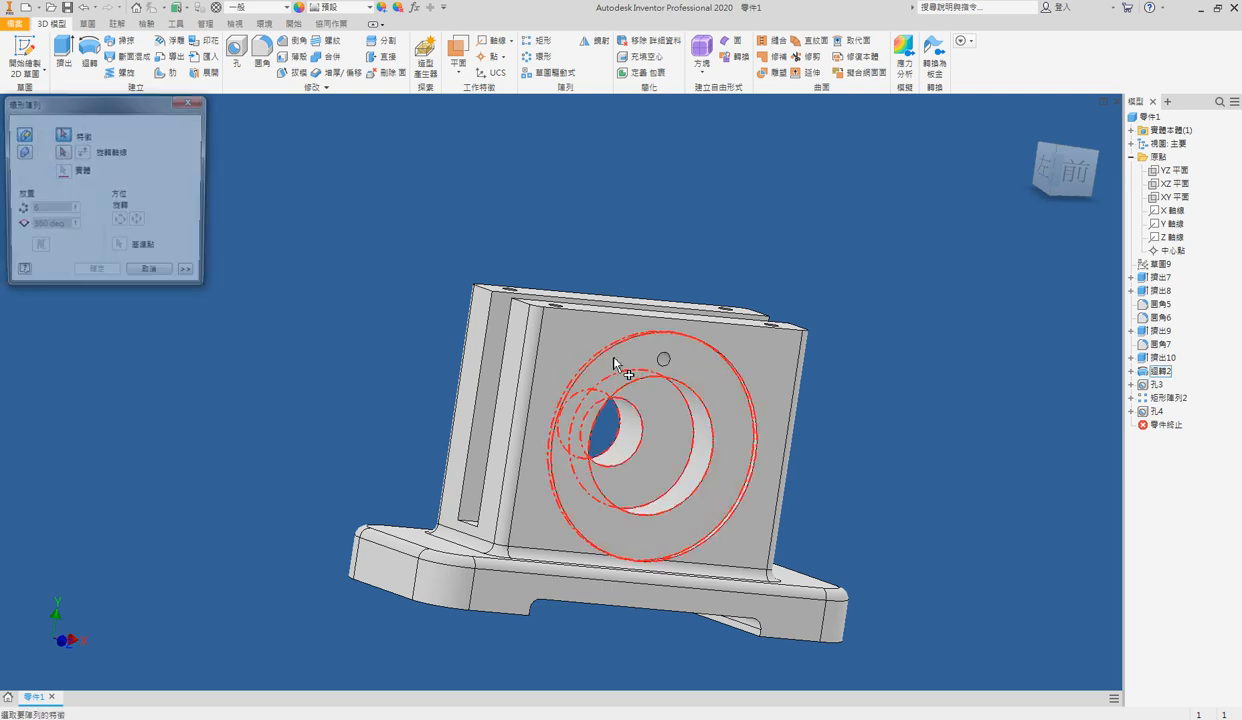
left_click(665, 360)
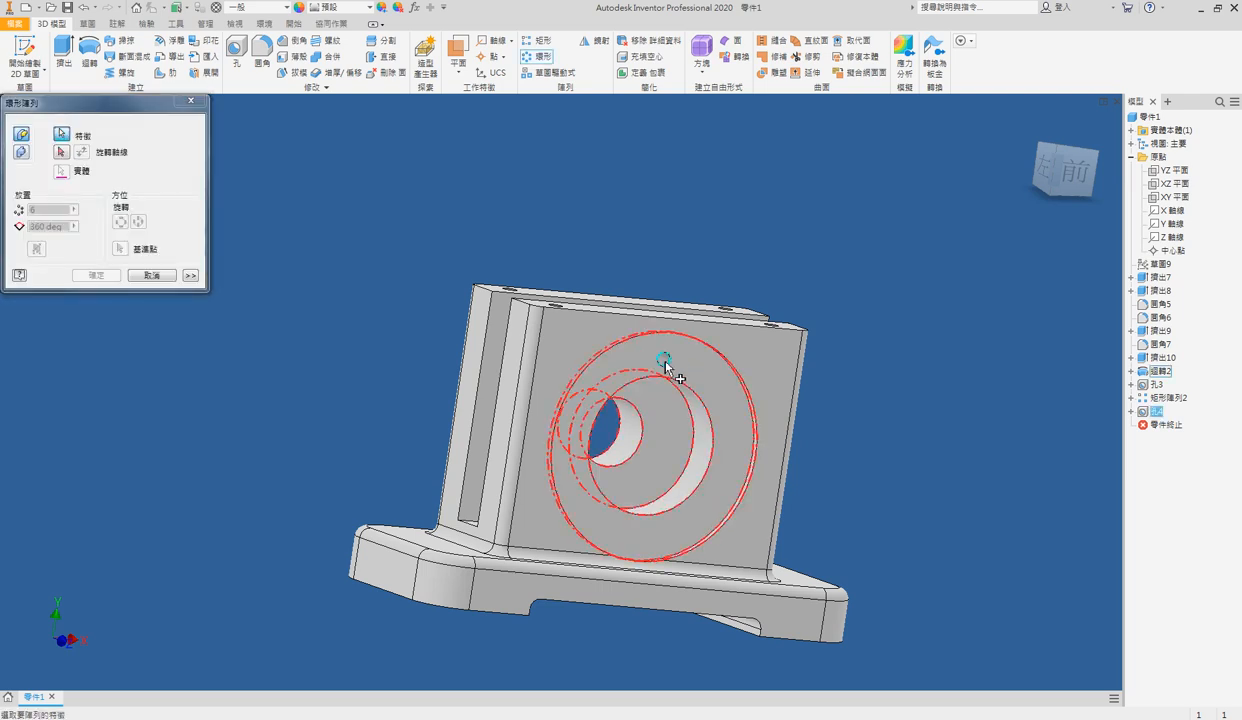
left_click(692, 480)
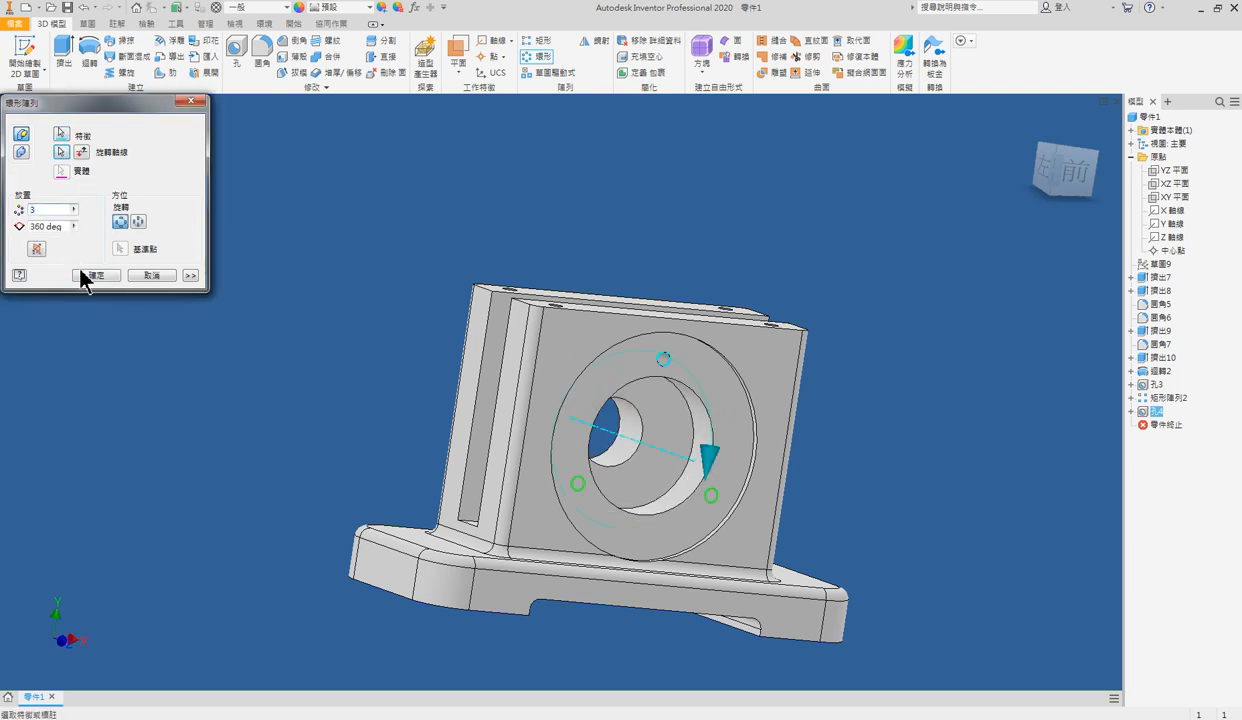
left_click(96, 276)
Start a sketch on the base plate's upper face and place holes at the centre points of its four rounded corners
middle_click_drag(568, 498, 432, 598, "shift")
left_click(433, 600)
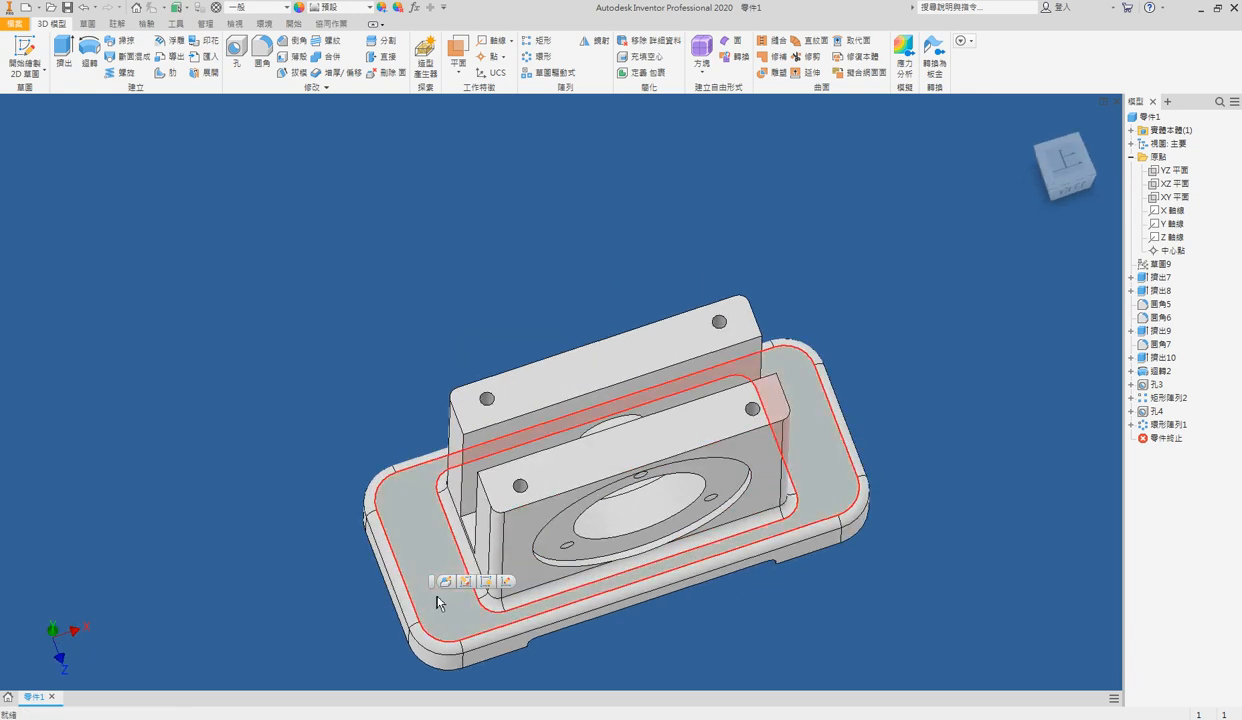
key("s")
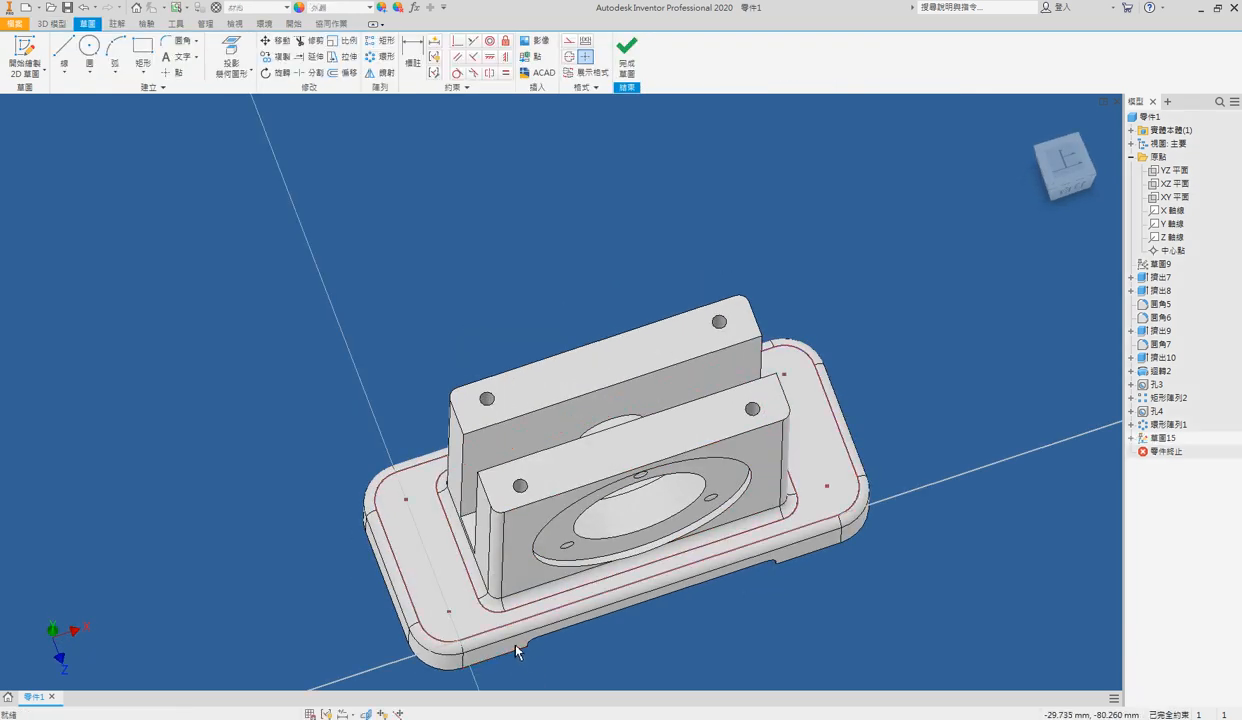
key("h")
left_click(405, 499)
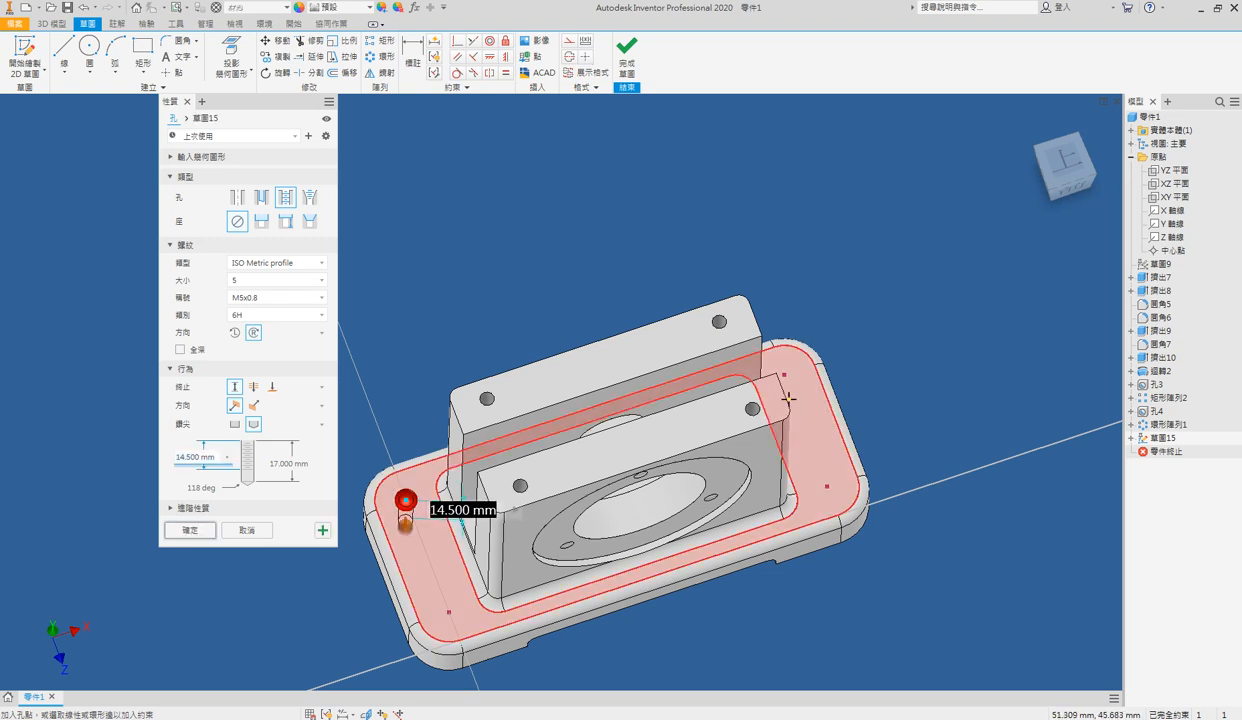
left_click(784, 375)
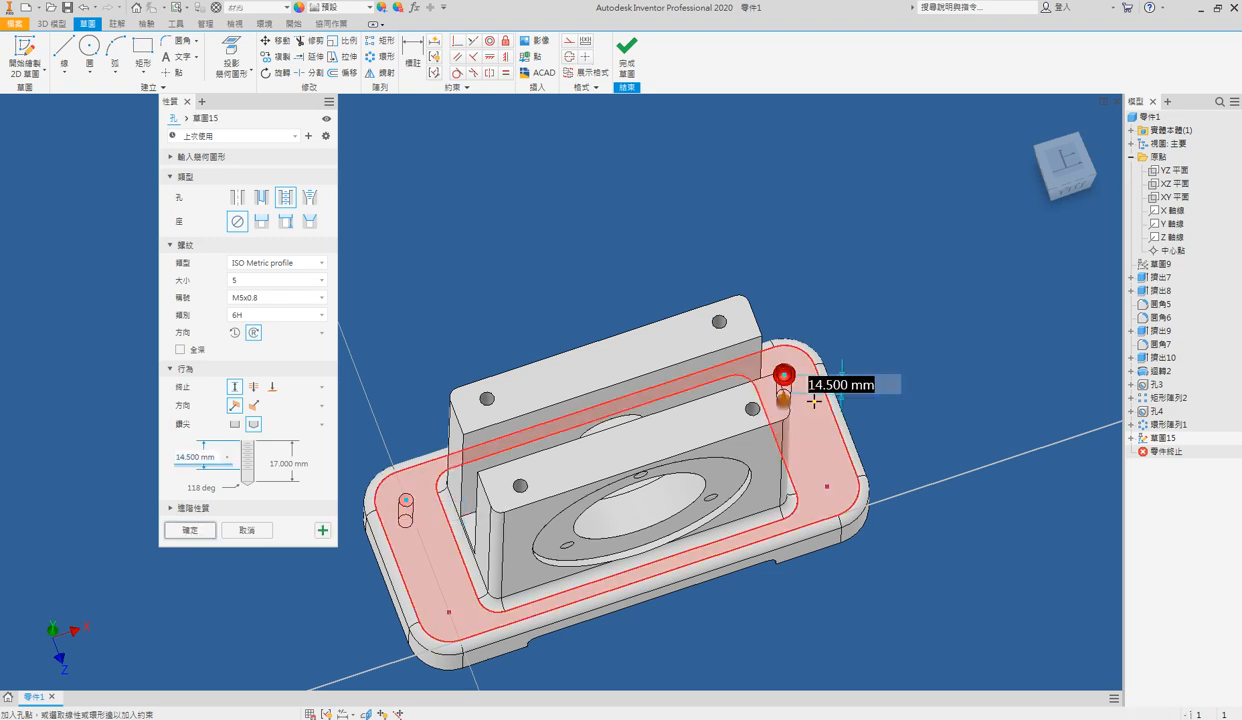
left_click(826, 486)
left_click(449, 612)
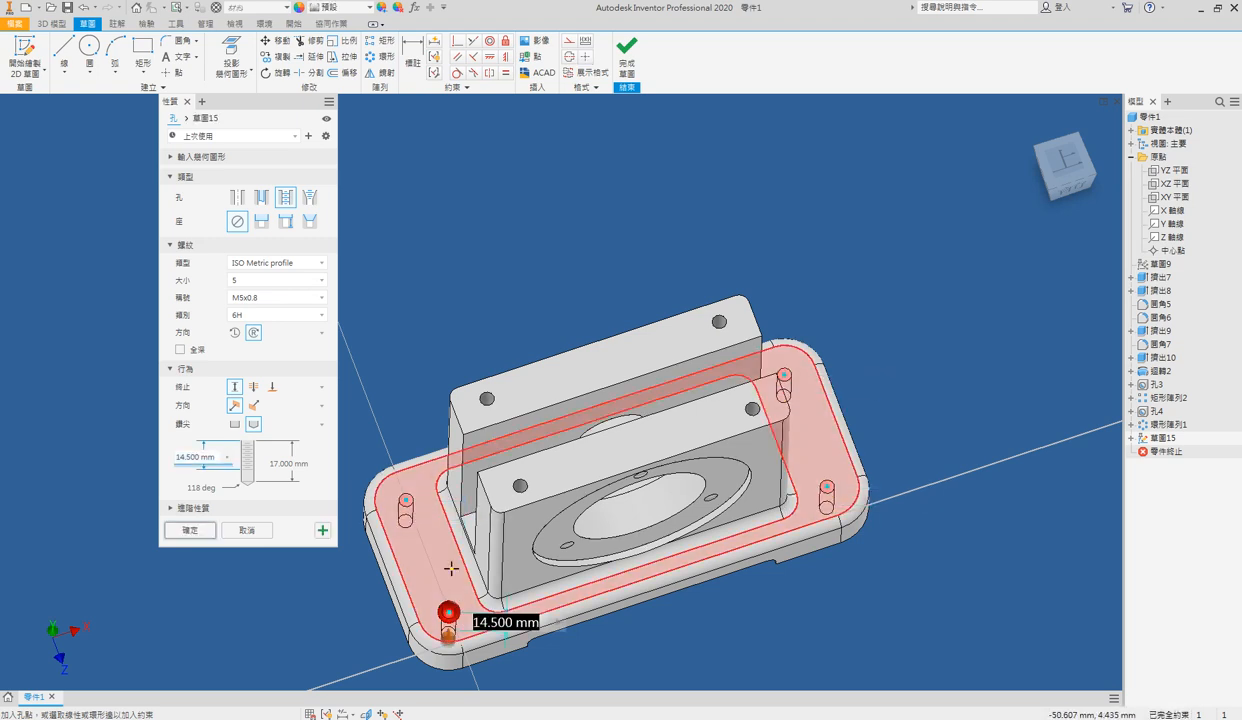
Make the four base plate holes simple 10 mm diameter holes that go through all
left_click(239, 198)
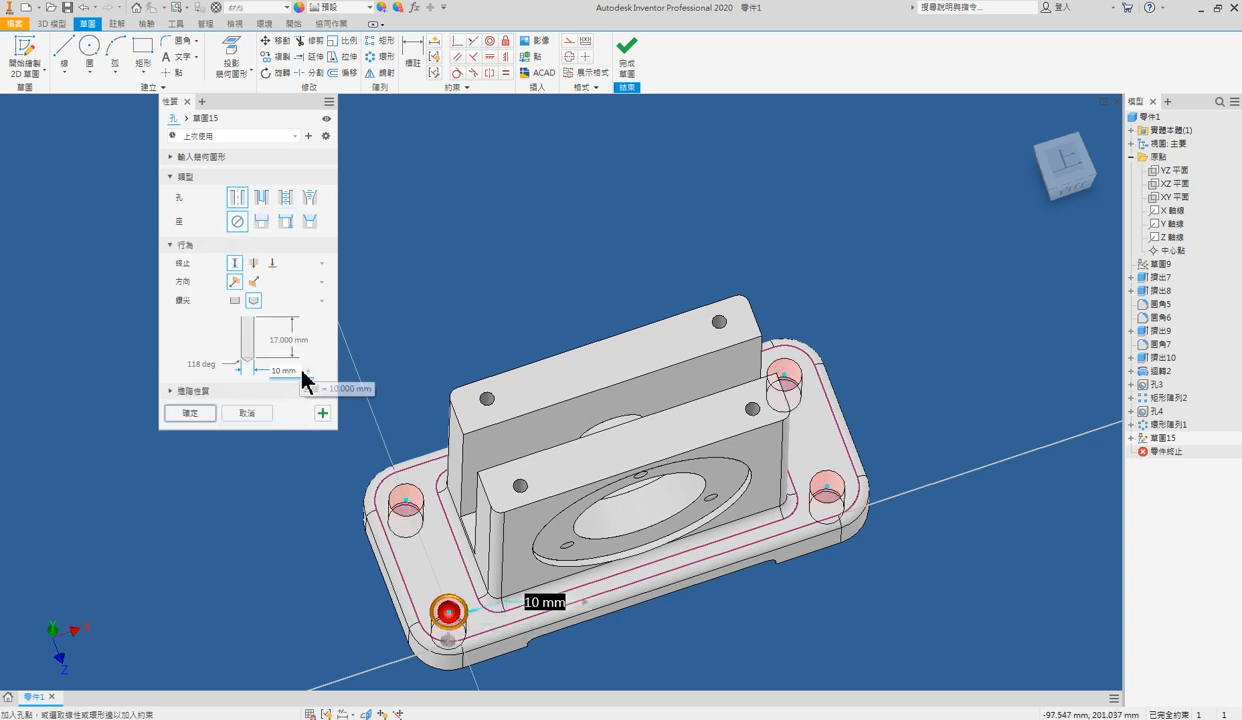
left_click(253, 263)
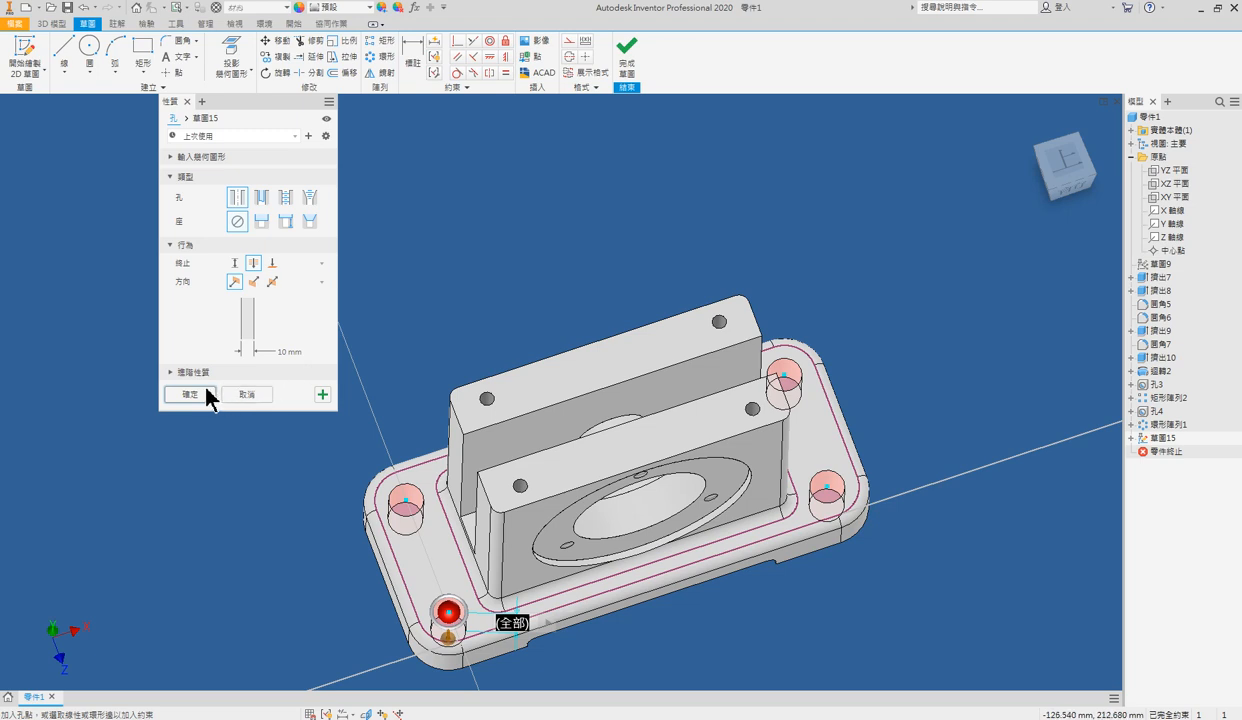
left_click(280, 351)
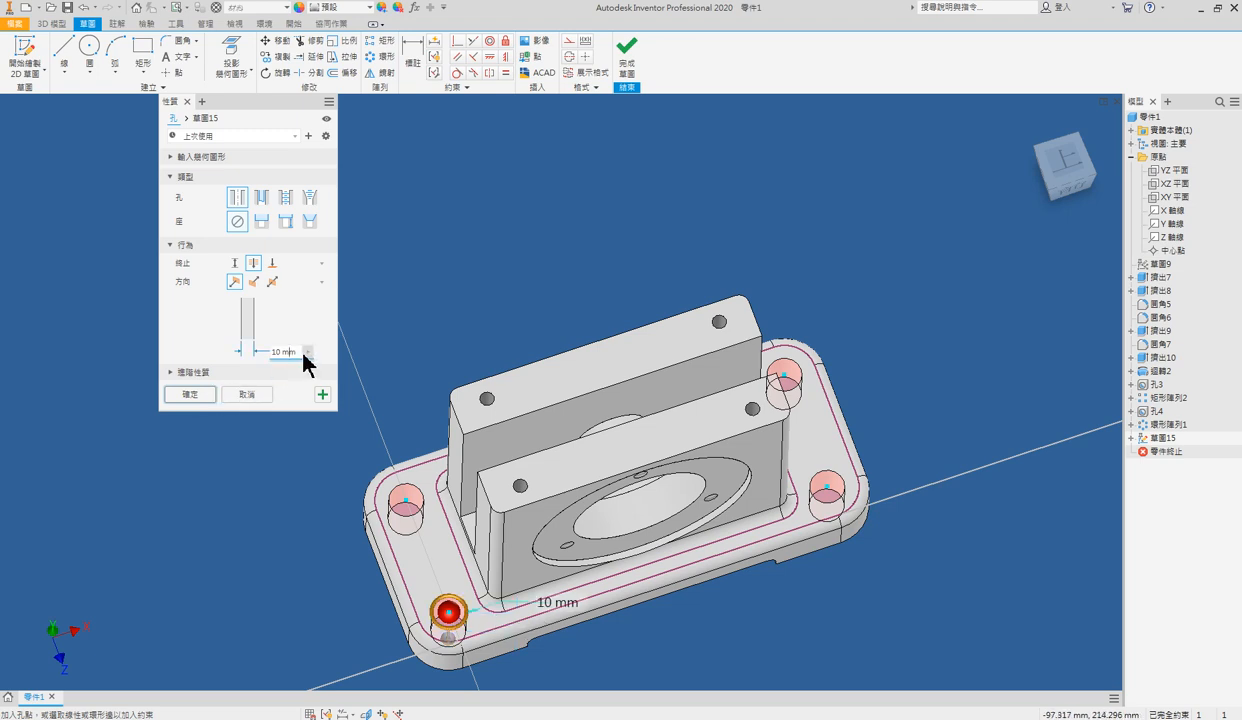
left_click(203, 393)
Chamfer the circular edges of the stepped bore with a 0.5 mm distance
middle_click_drag(653, 520, 664, 480, "shift")
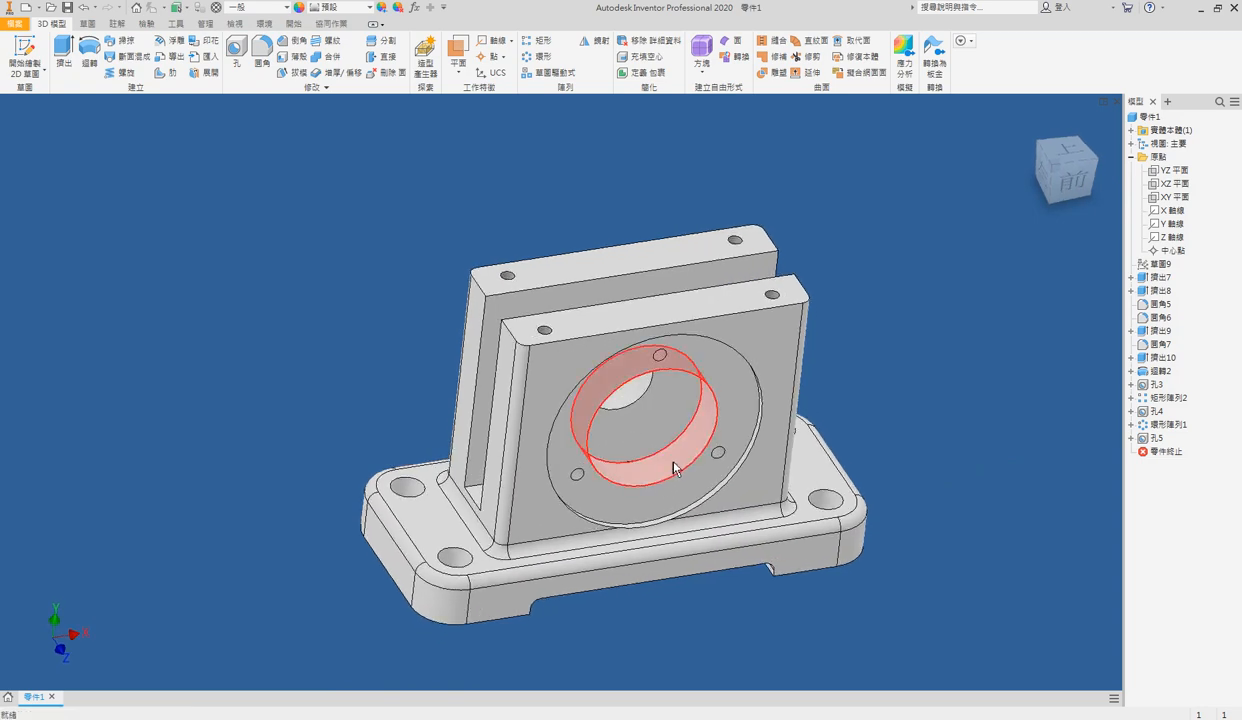
middle_click_drag(676, 458, 603, 425, "shift")
key("ctrl+shift+k")
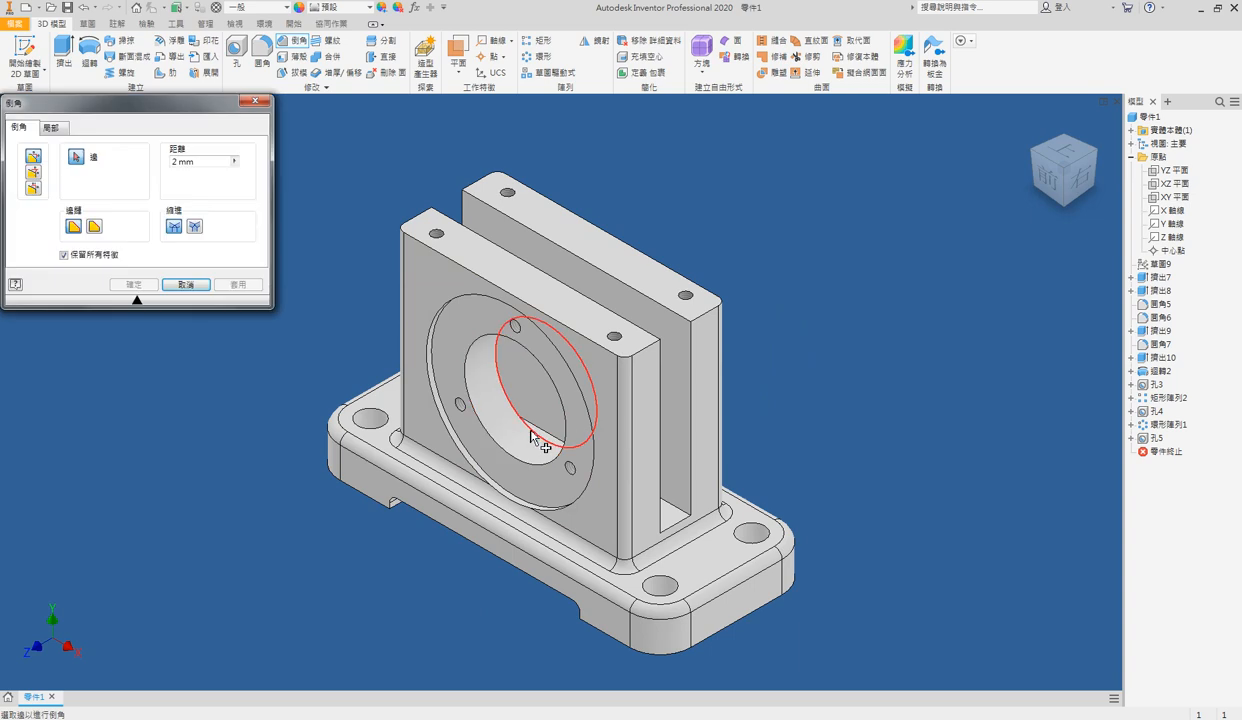
left_click(500, 447)
middle_click_drag(505, 448, 566, 405, "shift")
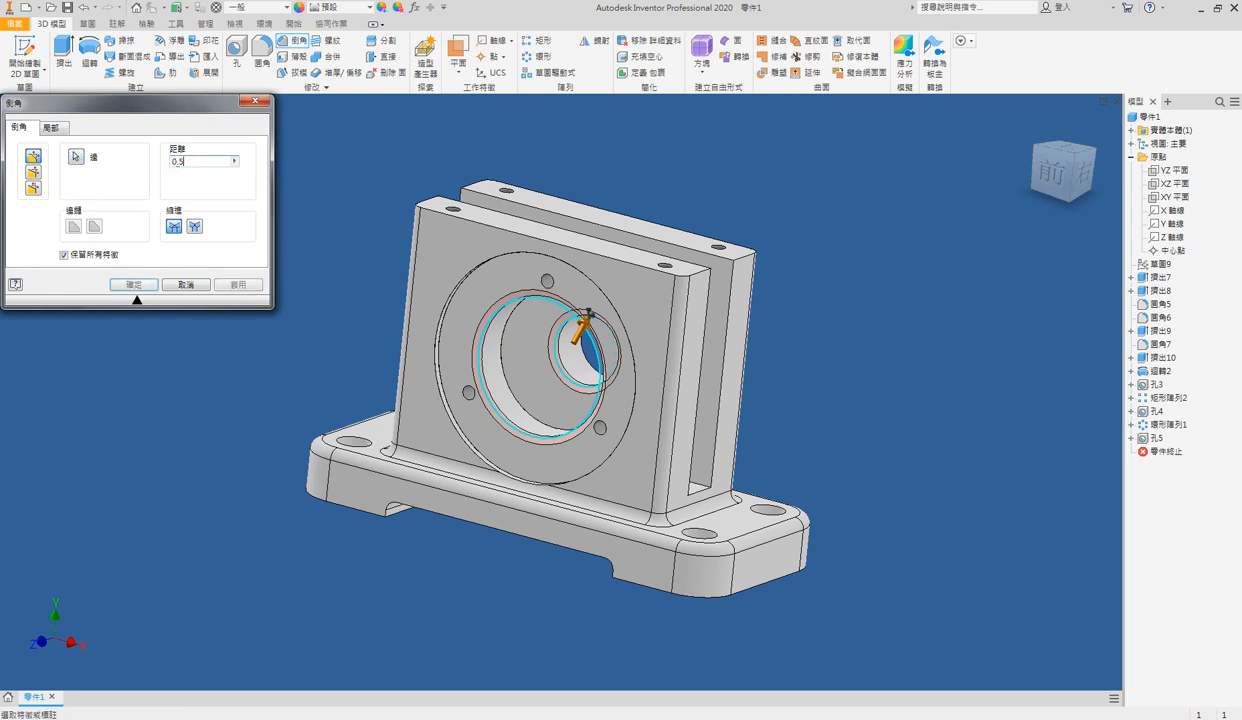
key("Return")
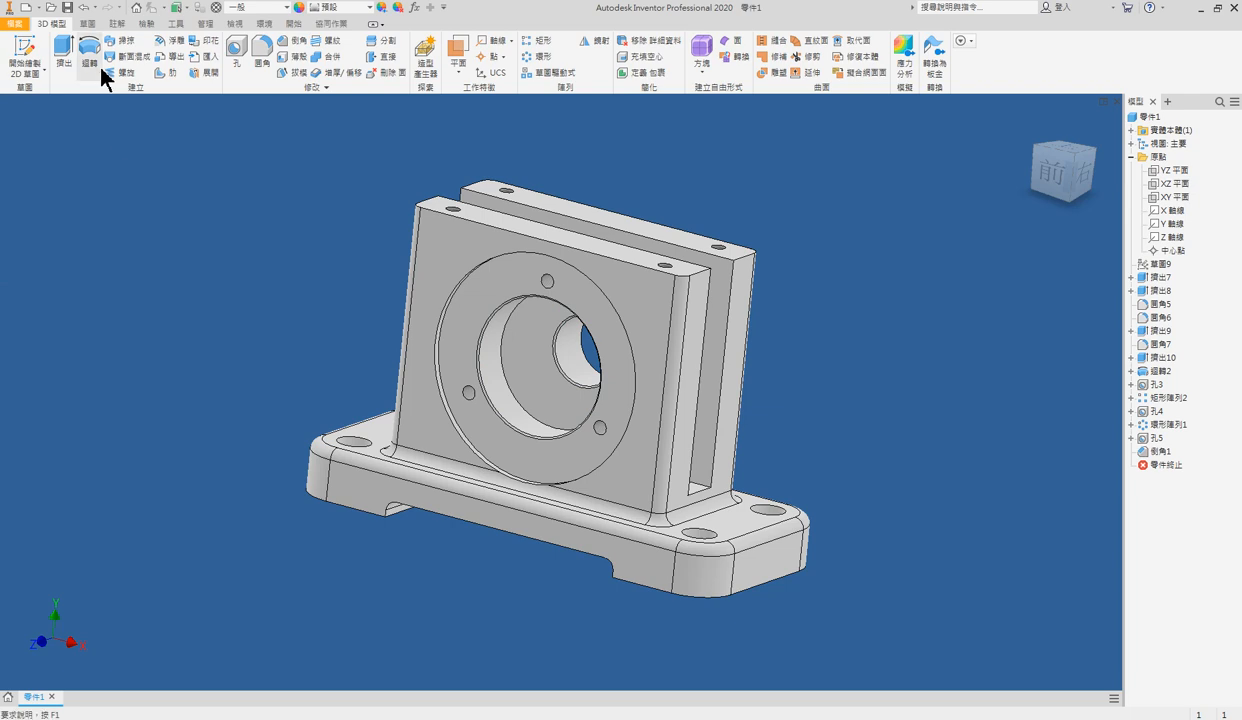
key("F6")
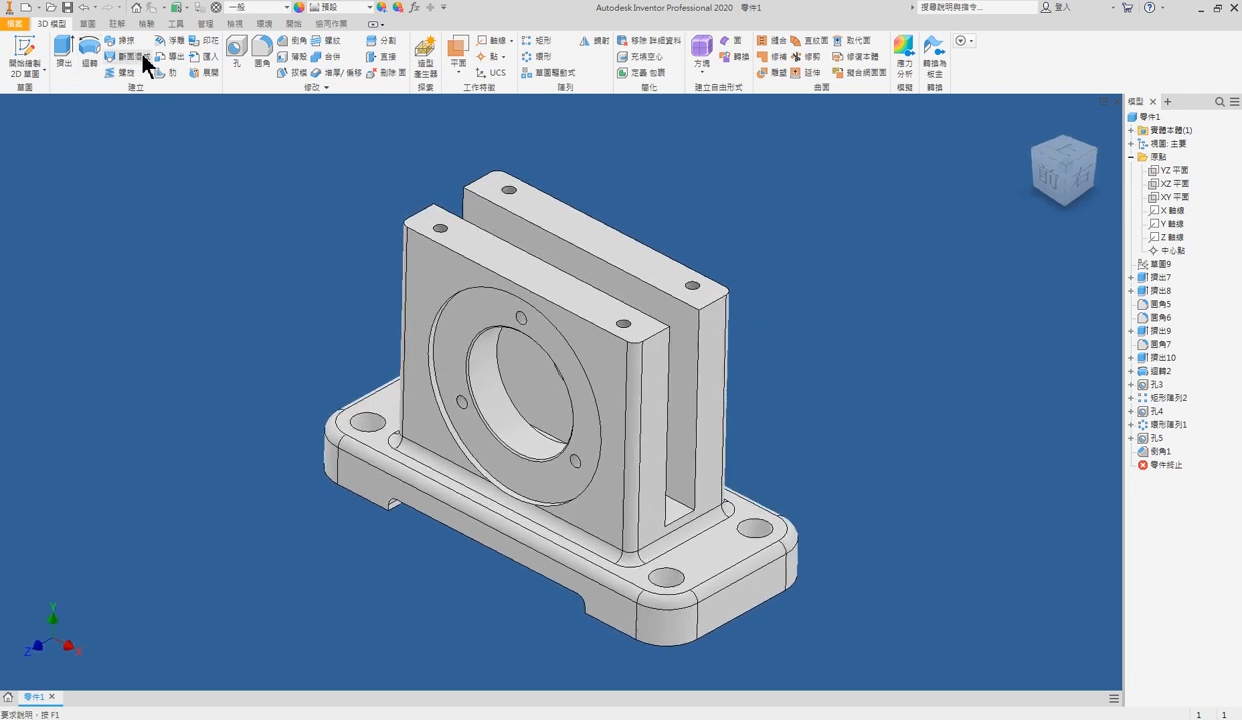
left_click(1040, 158)
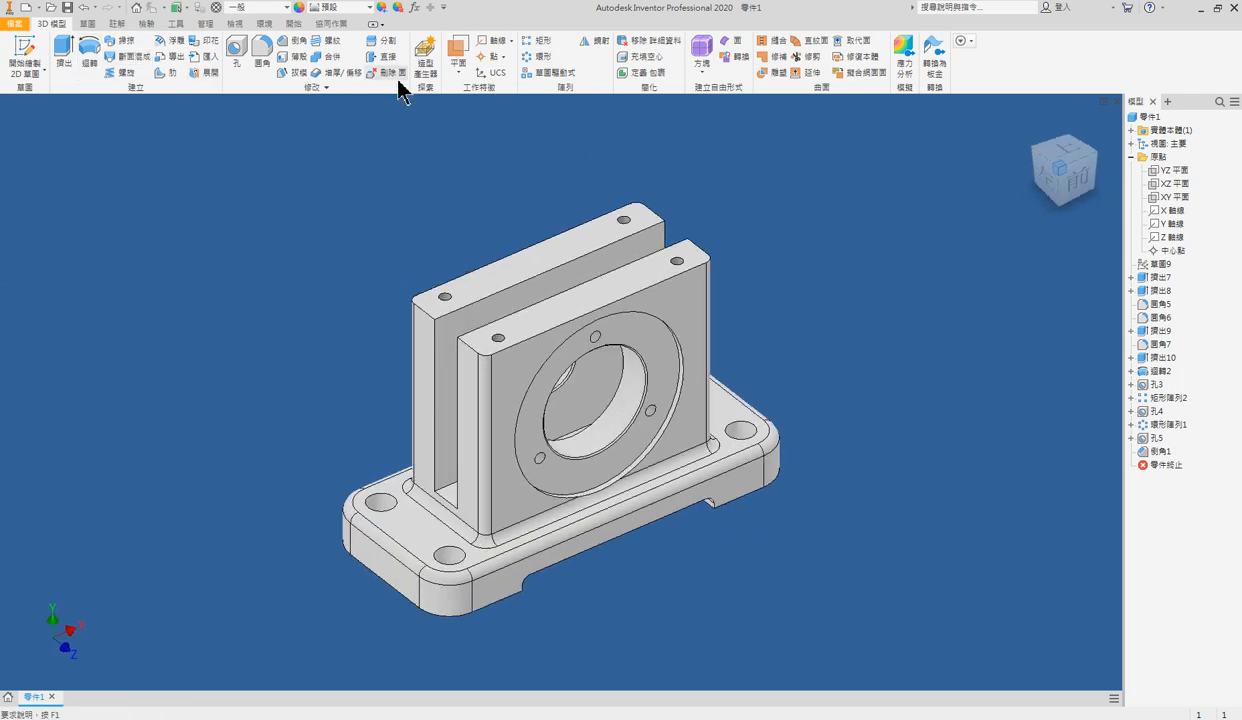
Create a new part and start a sketch on its YZ plane
left_click(38, 8)
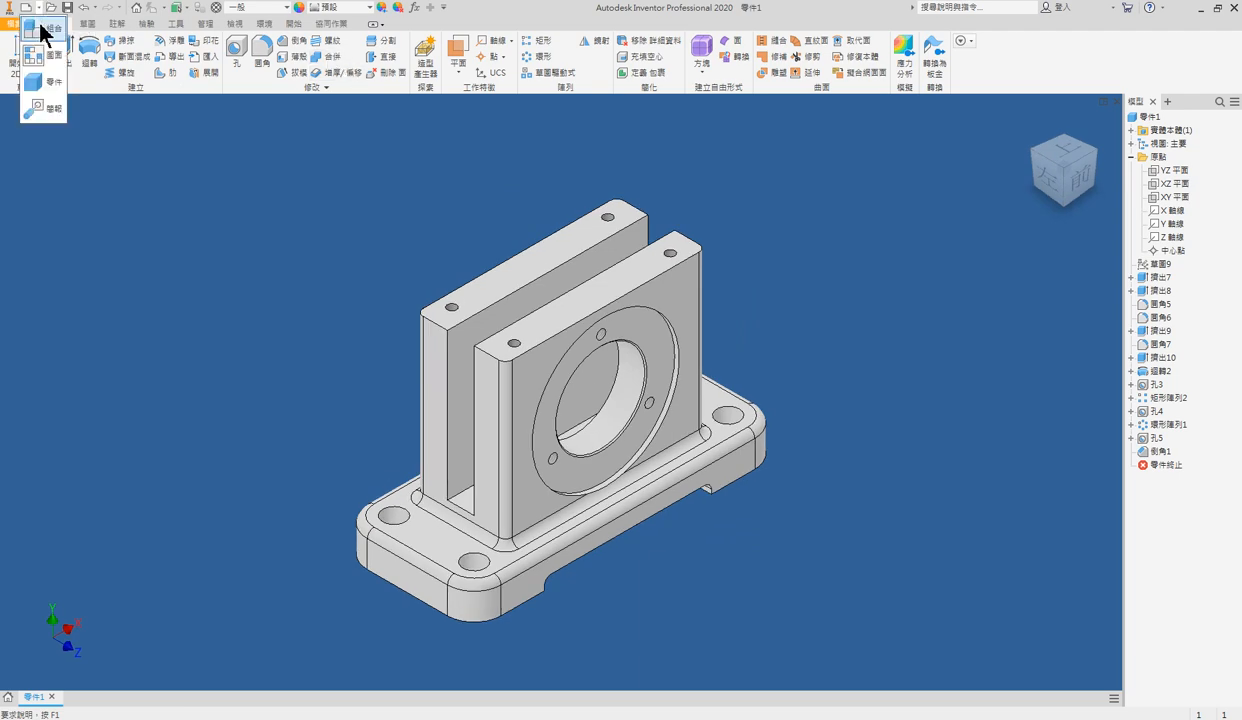
left_click(58, 84)
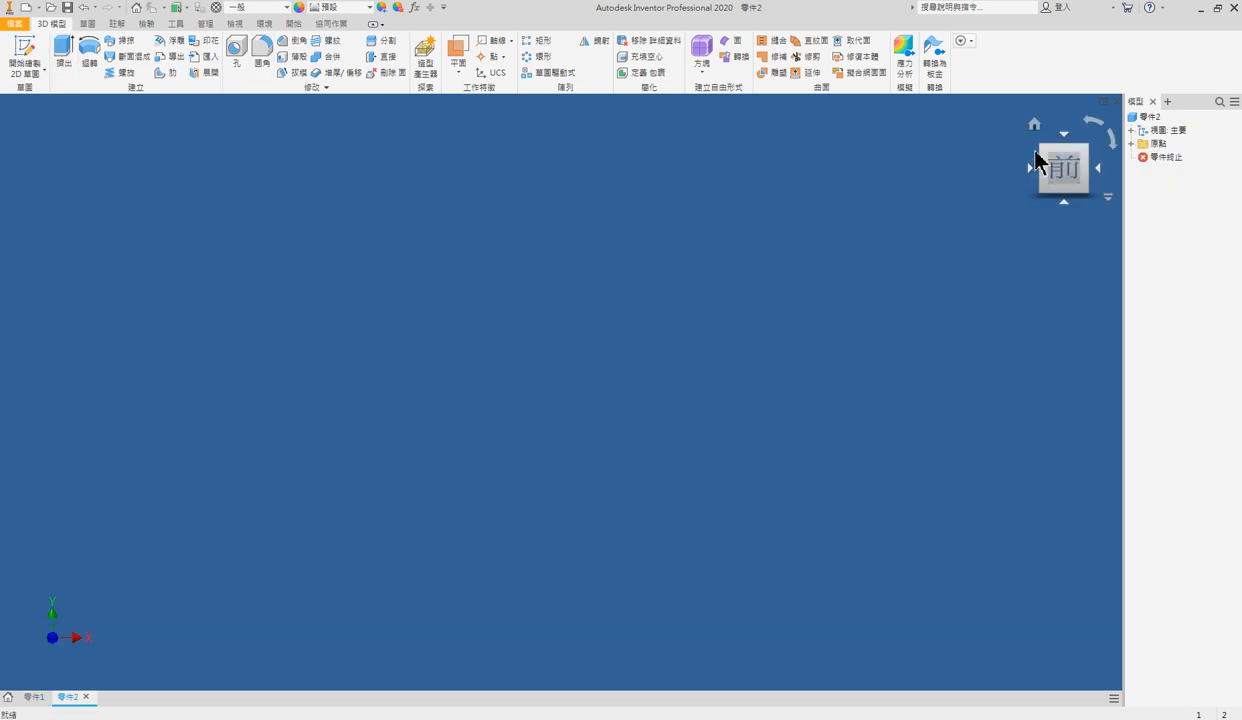
left_click(1043, 150)
left_click(1131, 144)
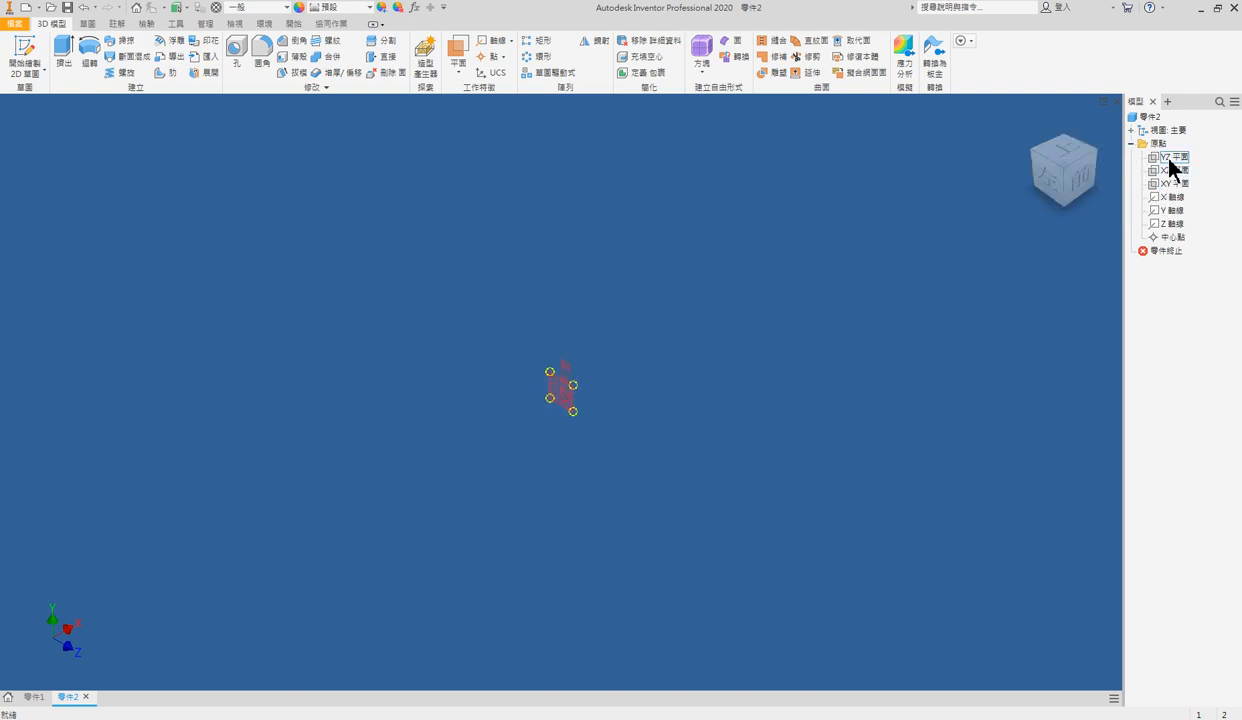
left_click(1168, 158)
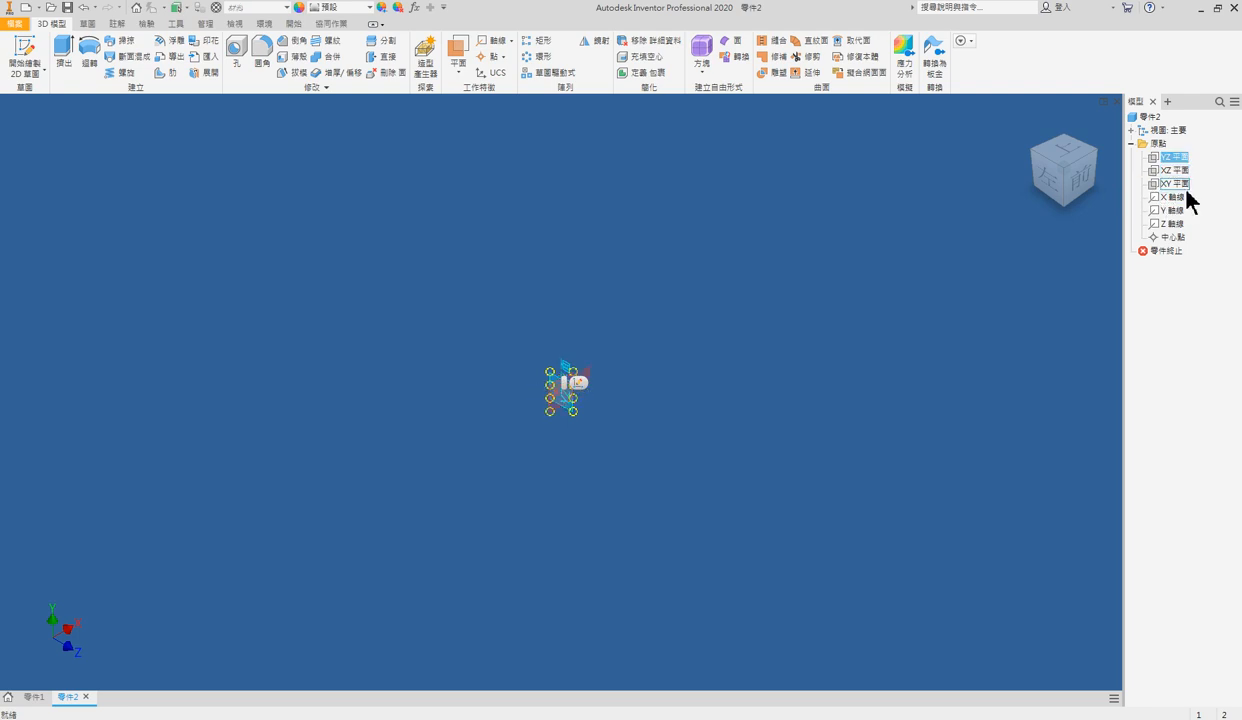
key("s")
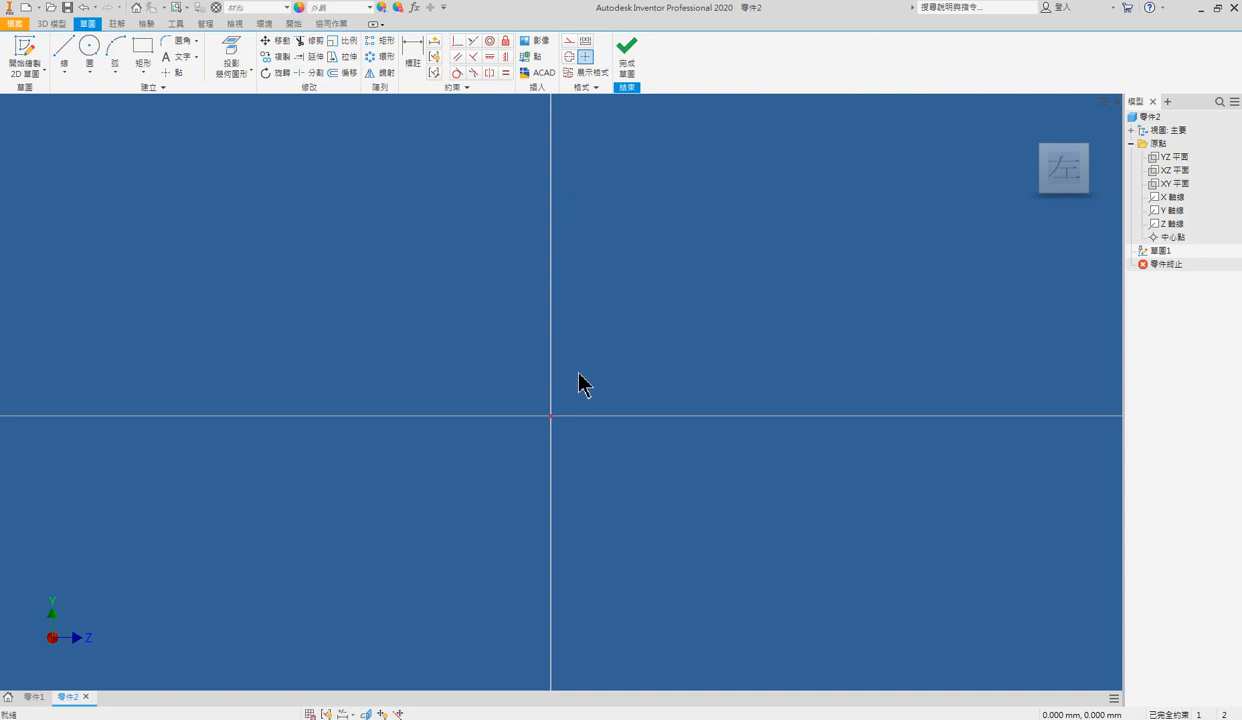
Sketch a rectangle about 52 mm high on the horizontal axis and constrain the midpoint of its lower edge to the origin
key("alt")
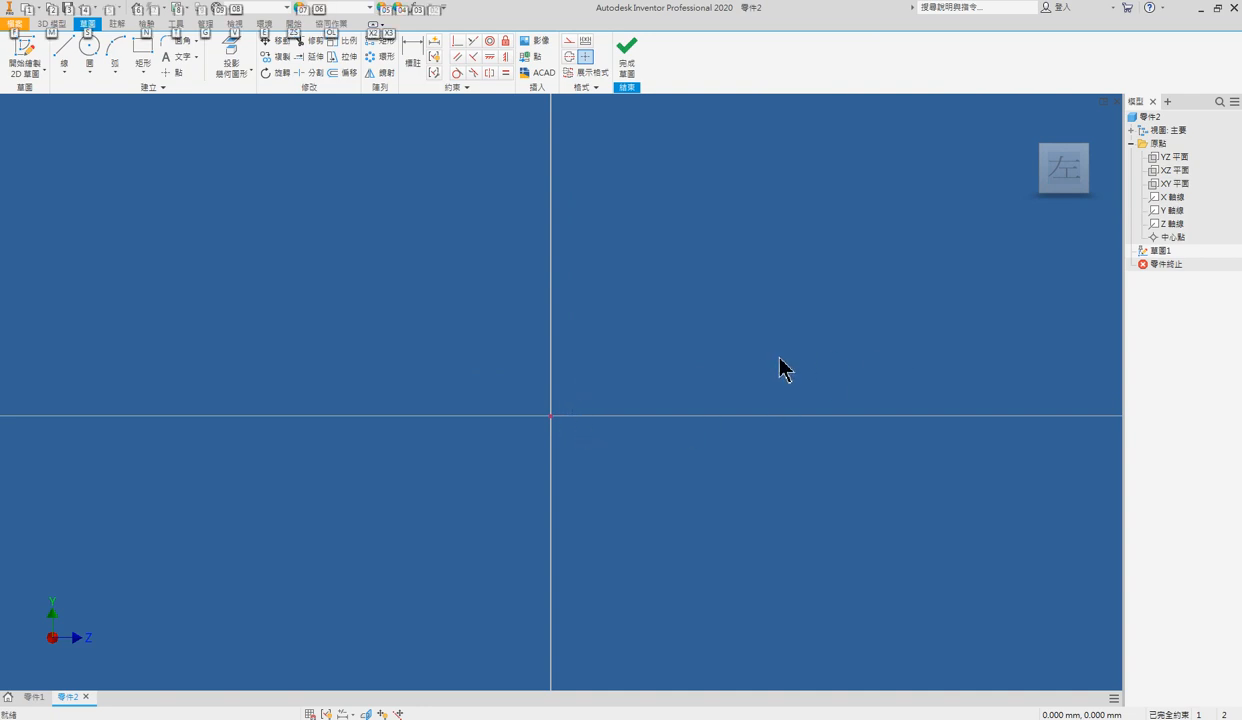
key("n")
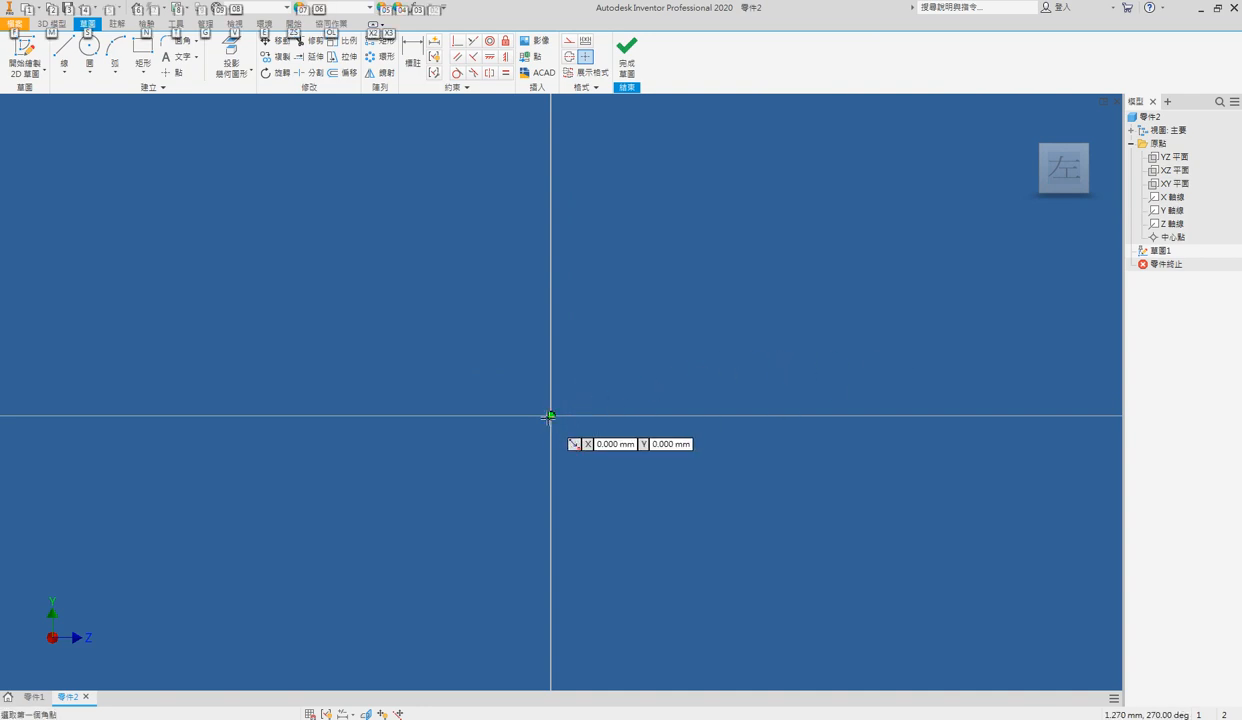
left_click(516, 415)
left_click(606, 256)
key("c")
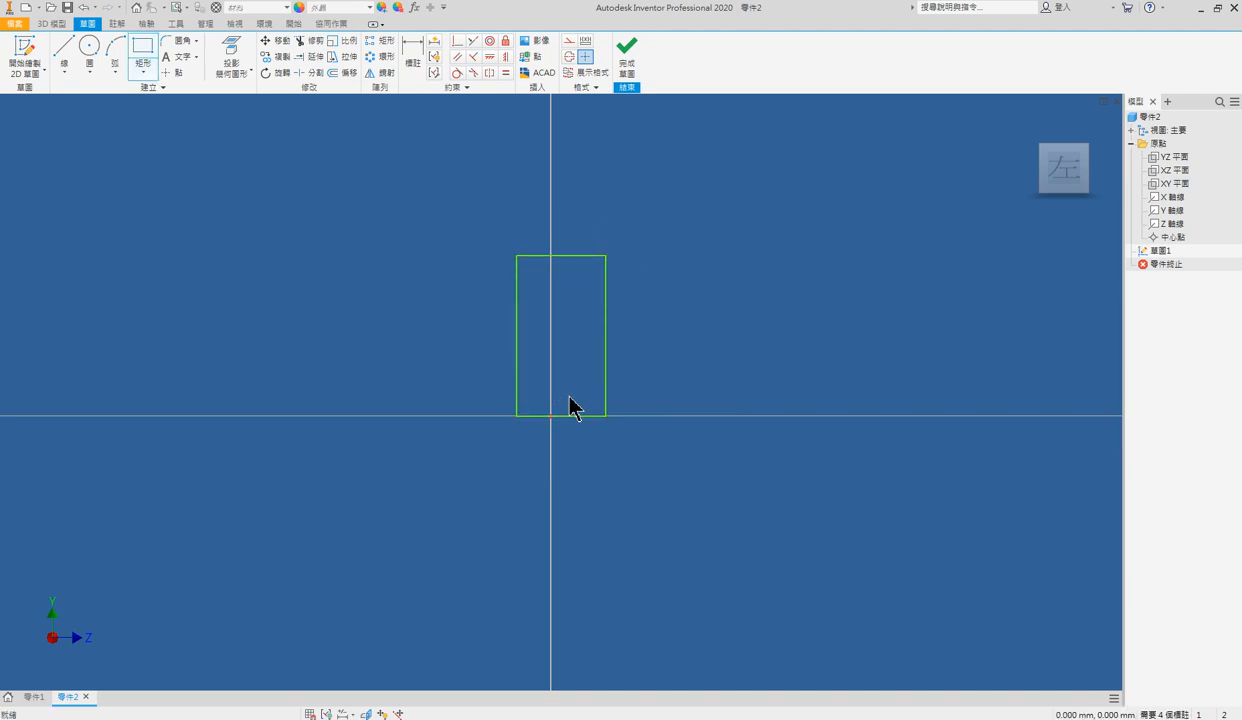
left_click(551, 416)
left_click(561, 416)
key("Escape")
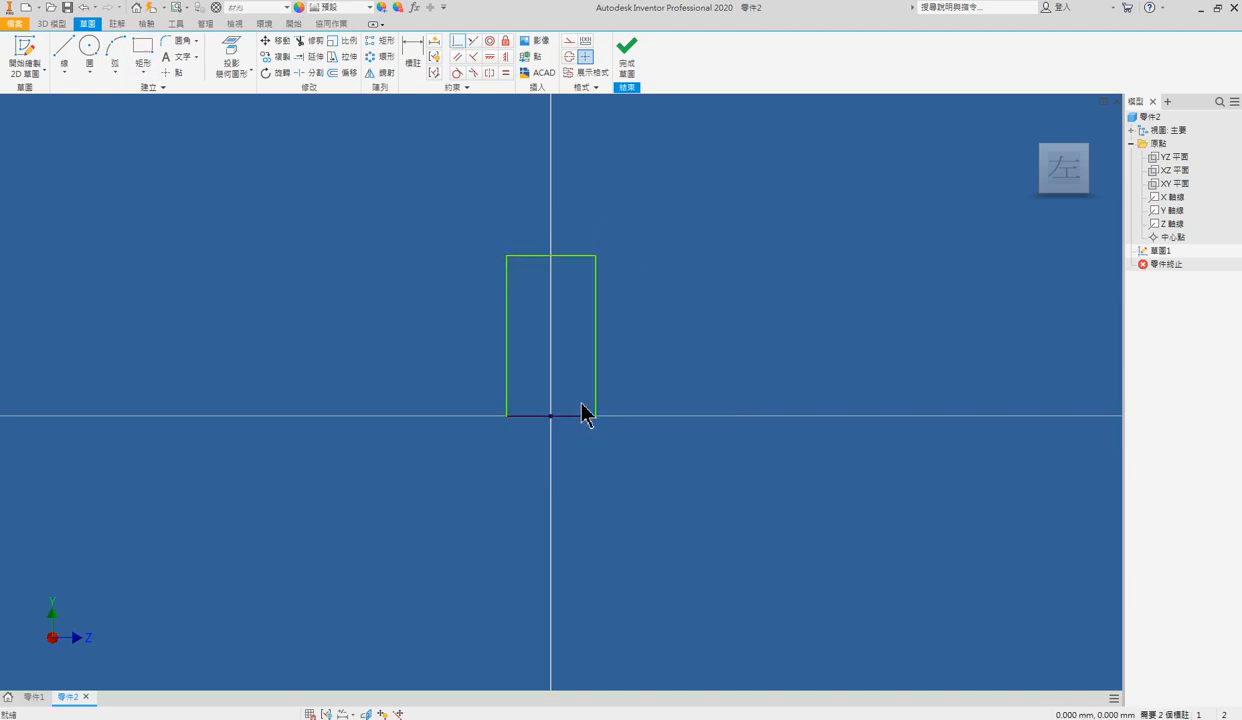
Dimension the rectangle's height as 48/2 mm
key("d")
left_click(597, 356)
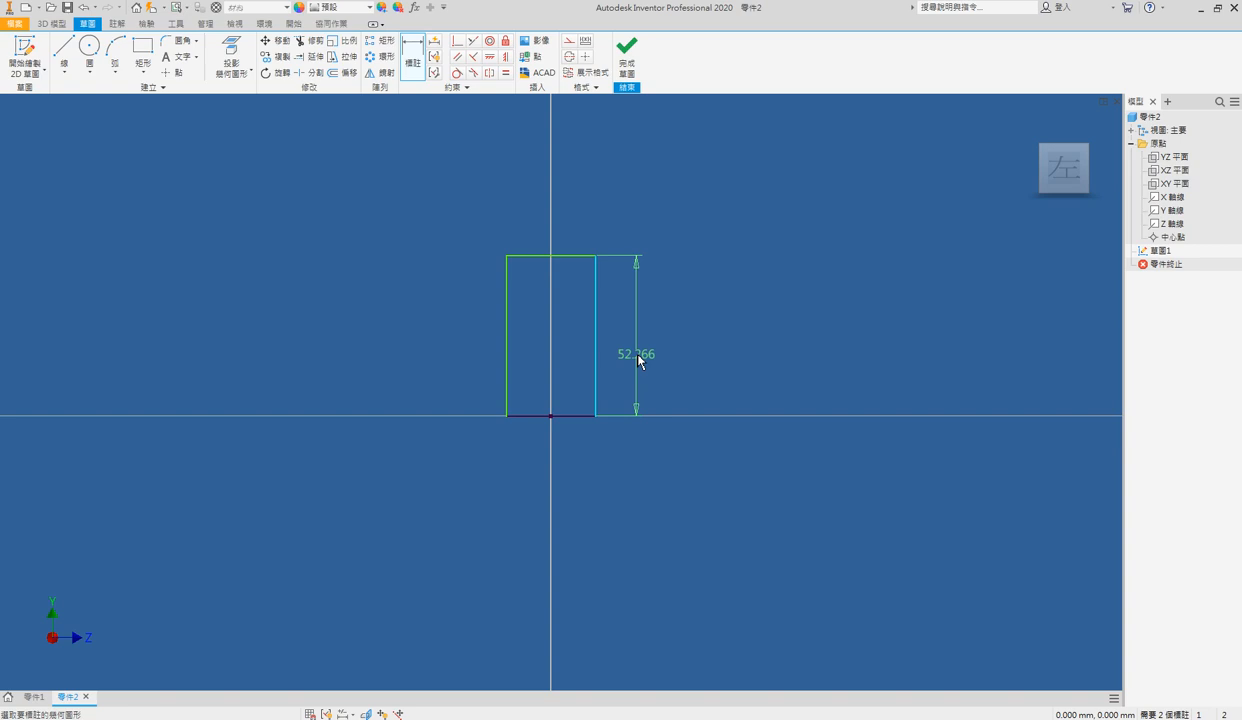
left_click(640, 357)
type("48")
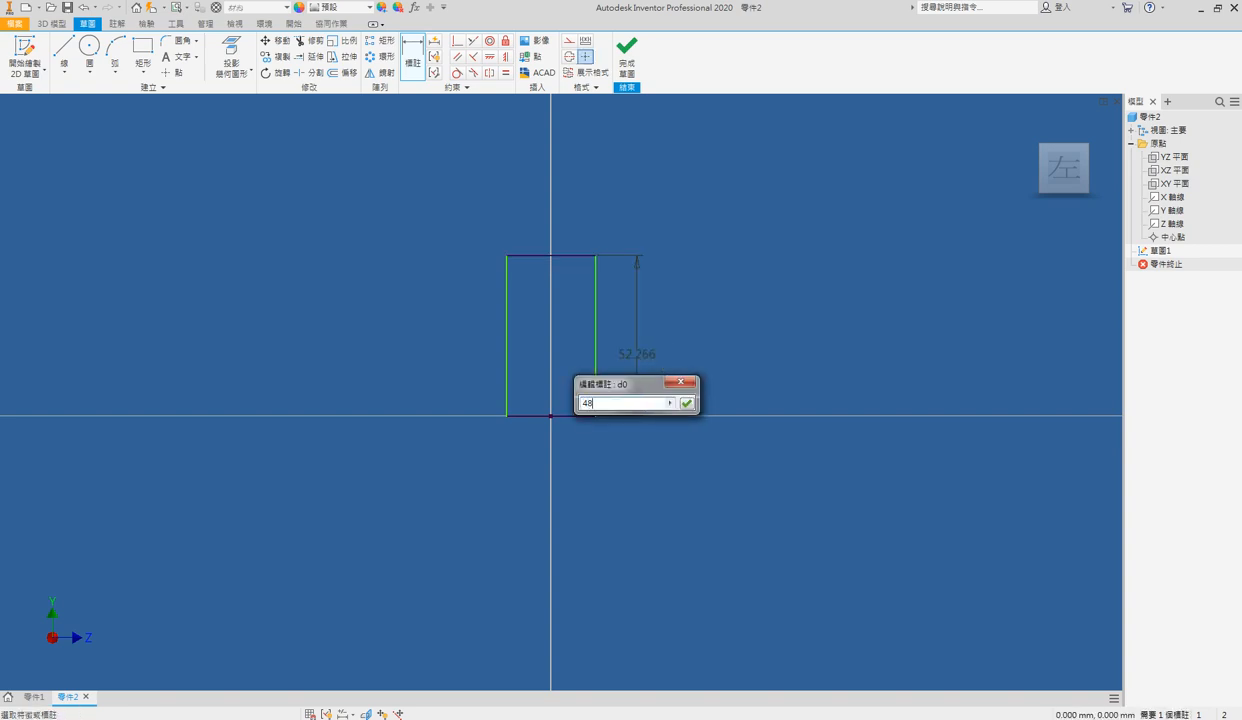
type("/2")
key("Return")
scroll(598, 388, "down", 5)
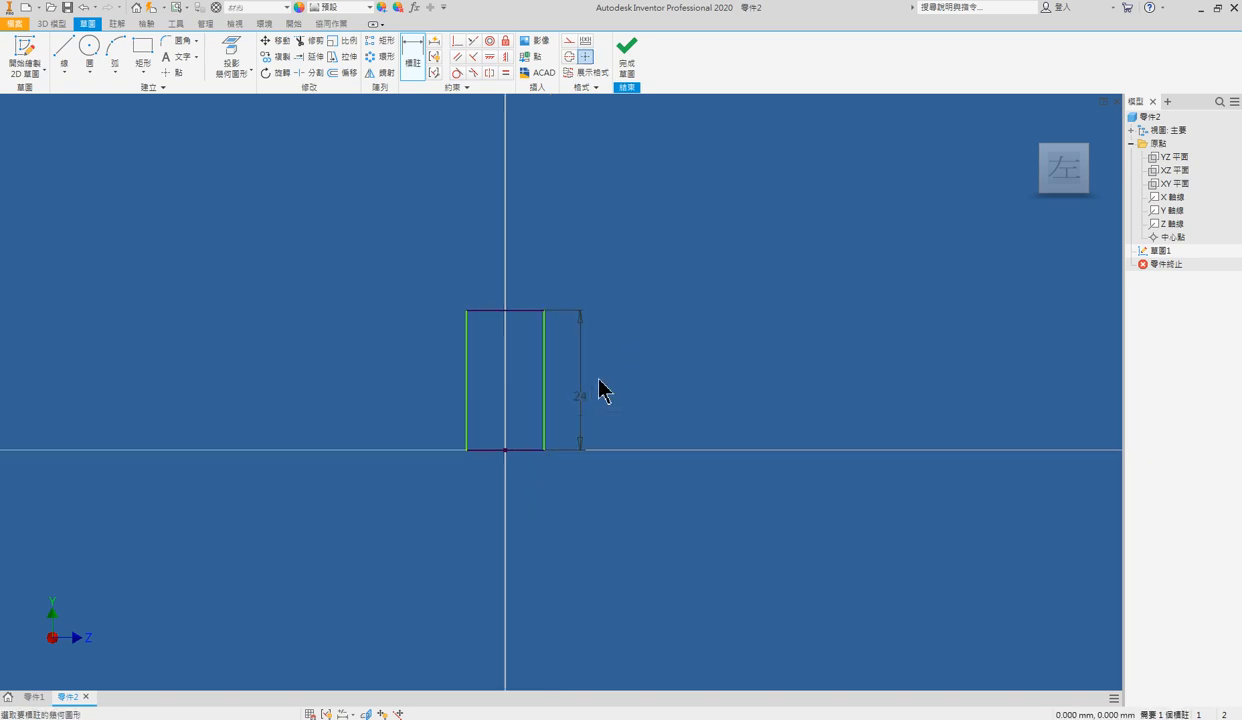
scroll(668, 385, "up", 3)
scroll(636, 446, "down", 3)
key("Escape")
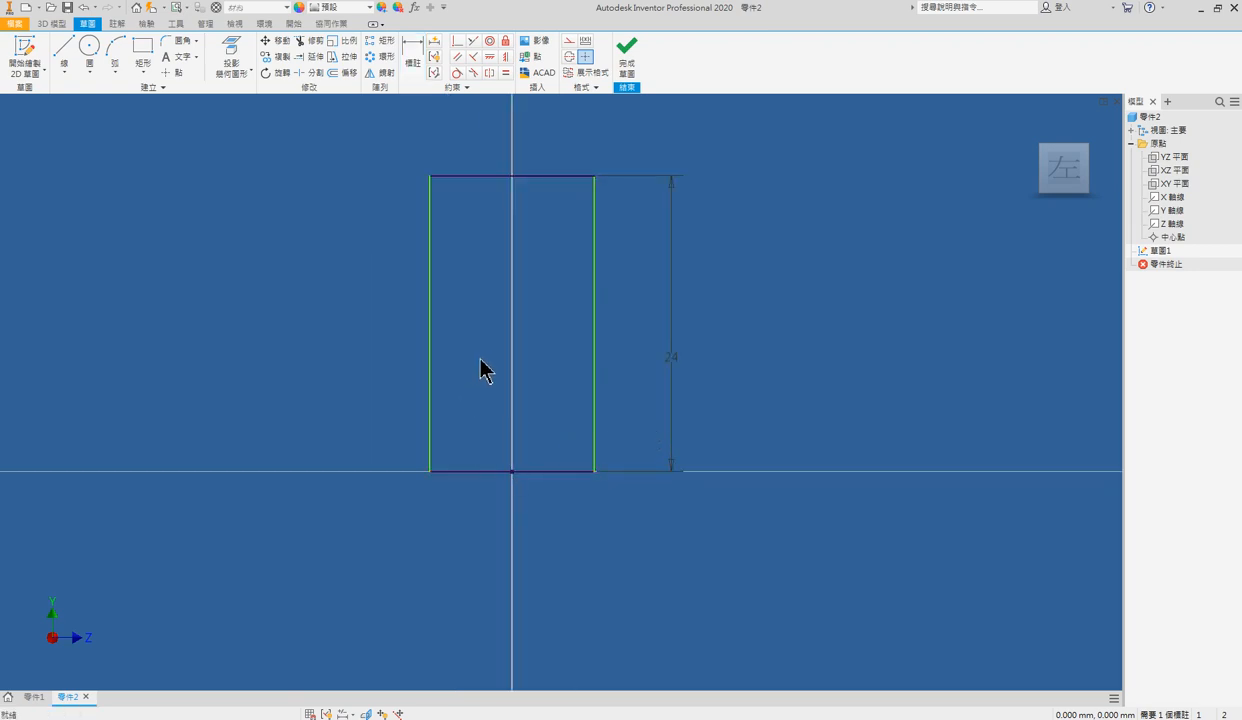
Draw a slightly slanted line across the rectangle, descending from its left edge to its right edge
left_click(66, 52)
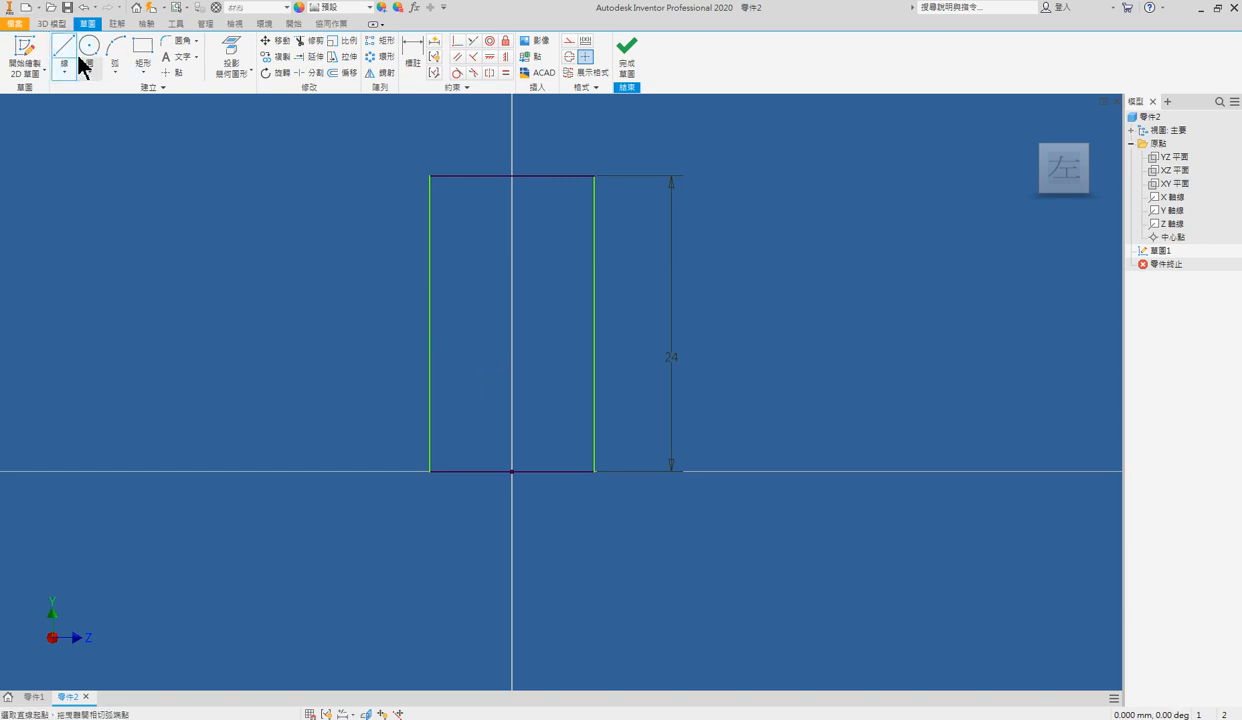
left_click(429, 332)
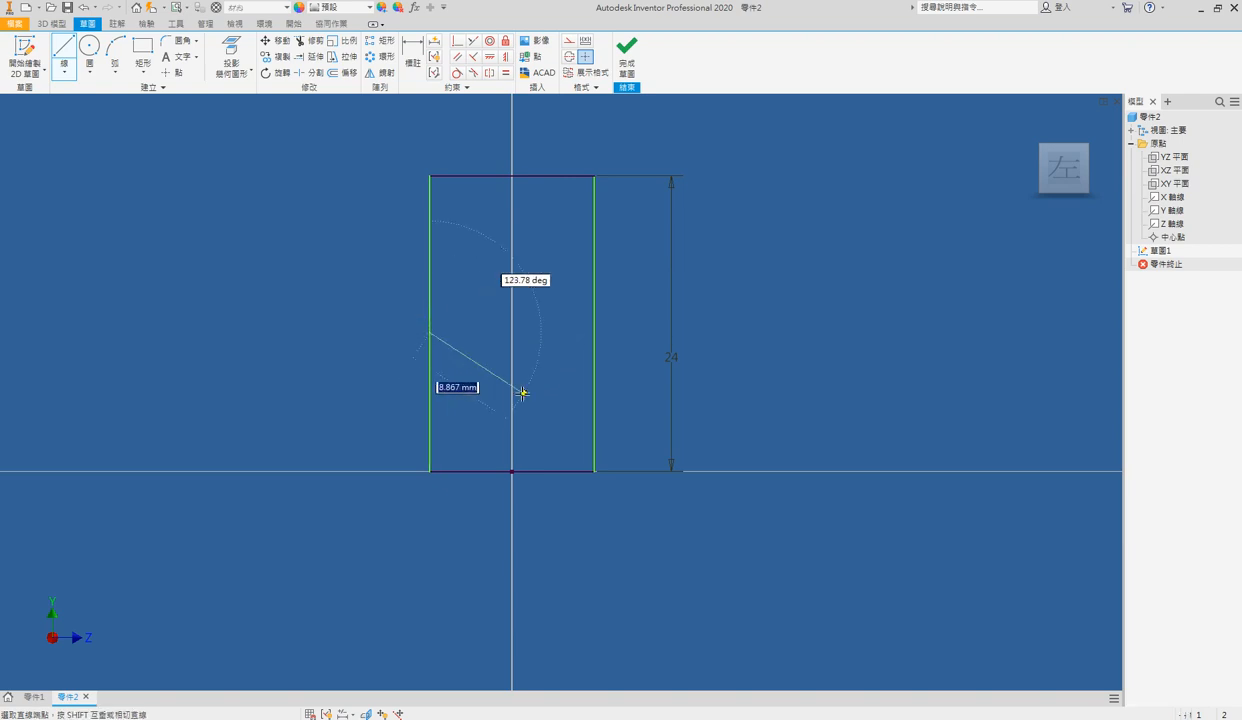
left_click(594, 373)
key("Escape")
Dimension the rectangle's width as 18 mm
key("d")
left_click(518, 177)
left_click(540, 128)
type("18")
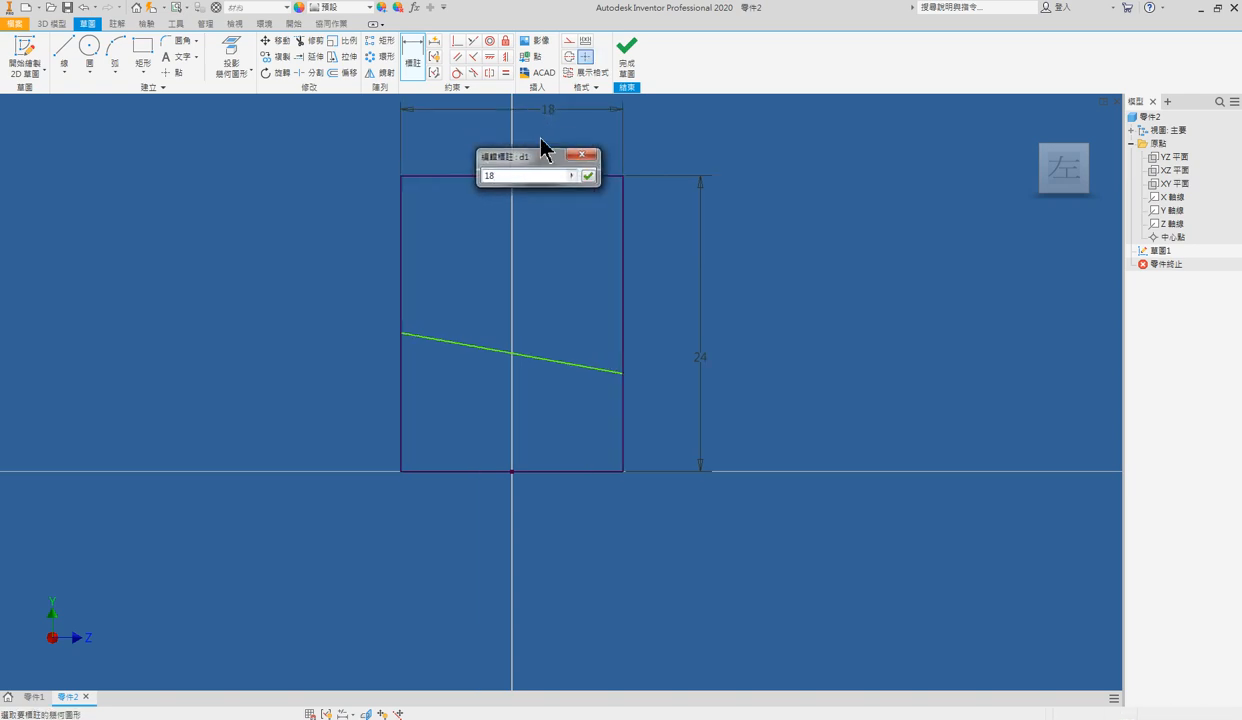
key("Return")
Draw a vertical line about 10 mm long from the slanted line down to the rectangle's lower edge
key("l")
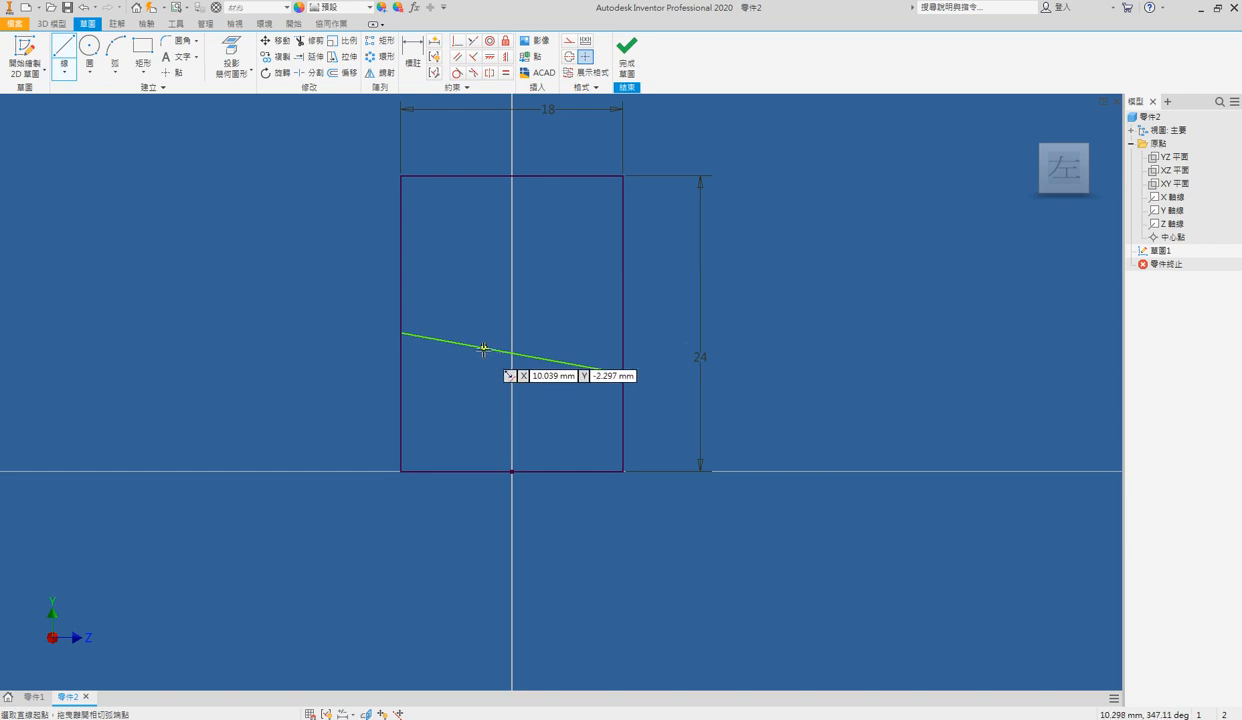
left_click(484, 348)
left_click(484, 471)
key("Escape")
Dimension the distance between the rectangle's left edge and the inner vertical line as 8 mm
key("d")
left_click(484, 425)
left_click(405, 421)
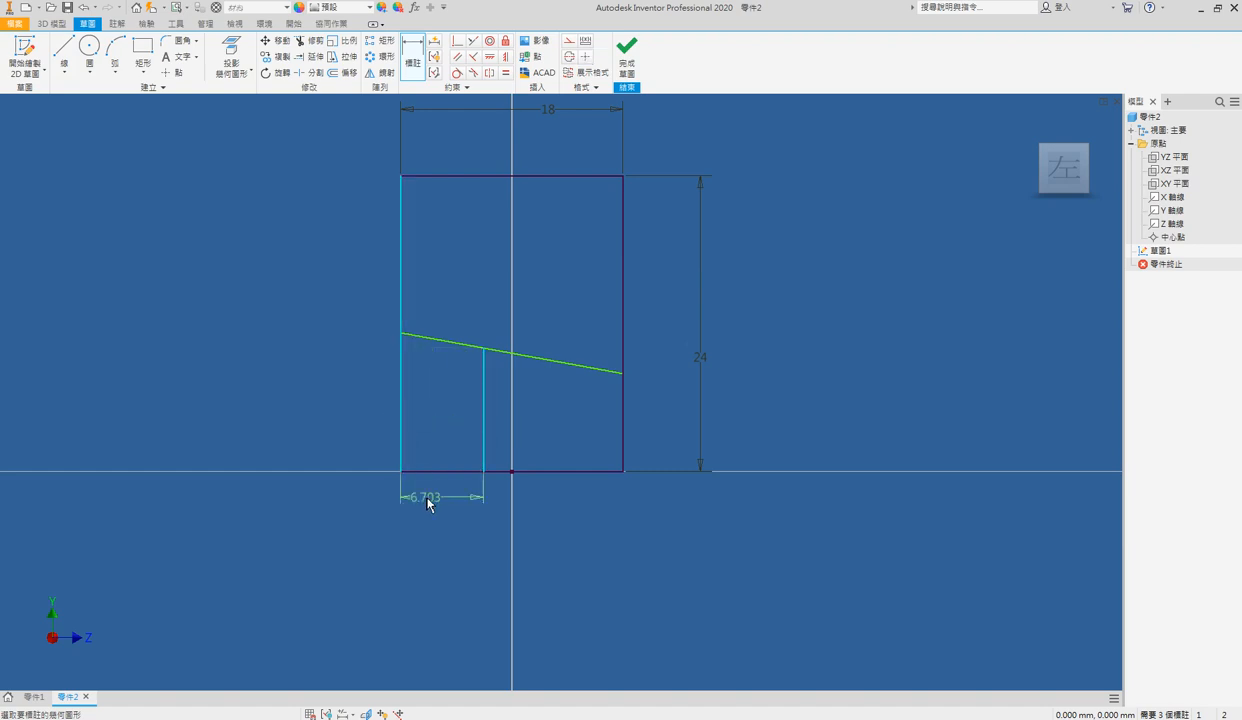
left_click(434, 514)
type("8")
key("Return")
key("Escape")
Dimension the length of the inner vertical line as 17/2 mm
key("d")
left_click(500, 360)
left_click(279, 406)
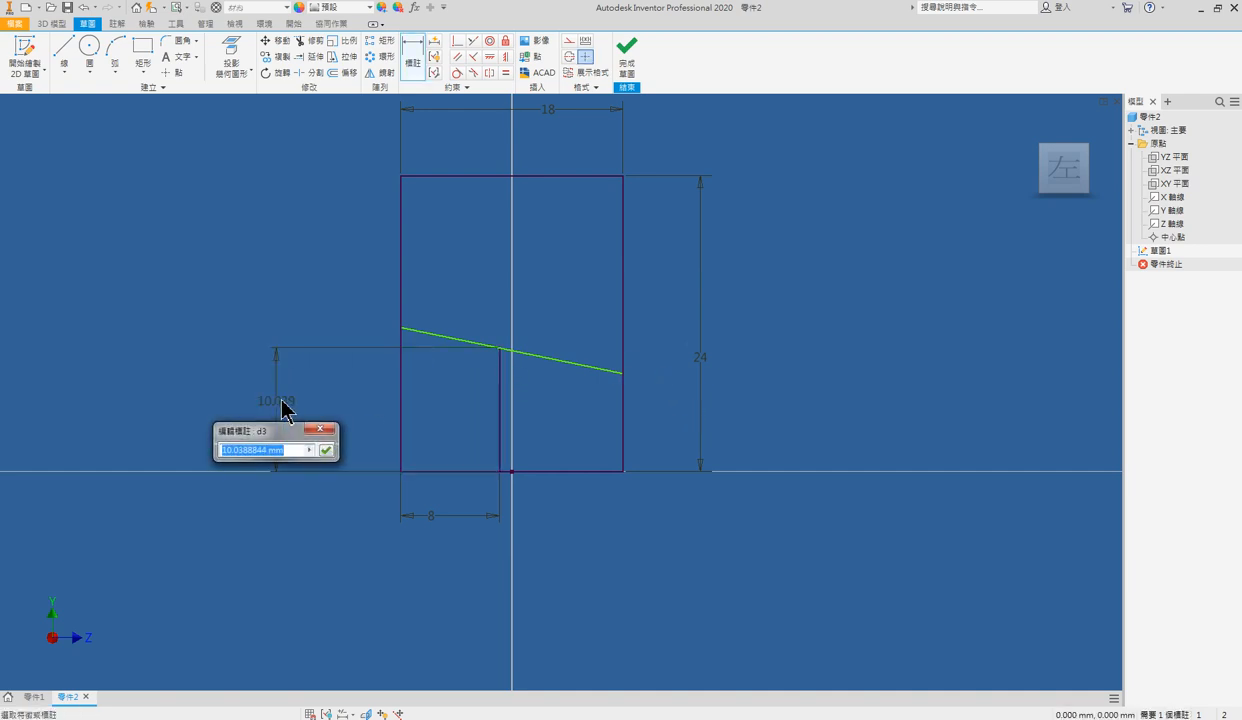
type("17/2")
key("Return")
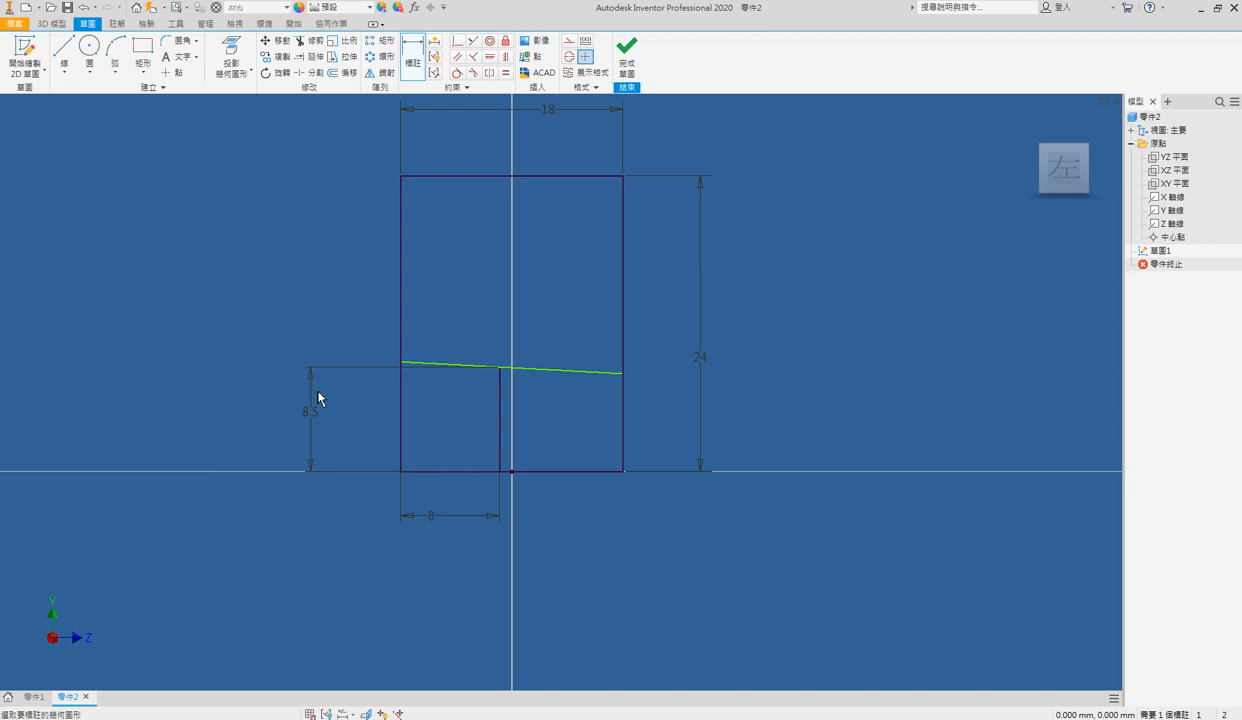
scroll(540, 388, "up", 3)
key("c")
key("Escape")
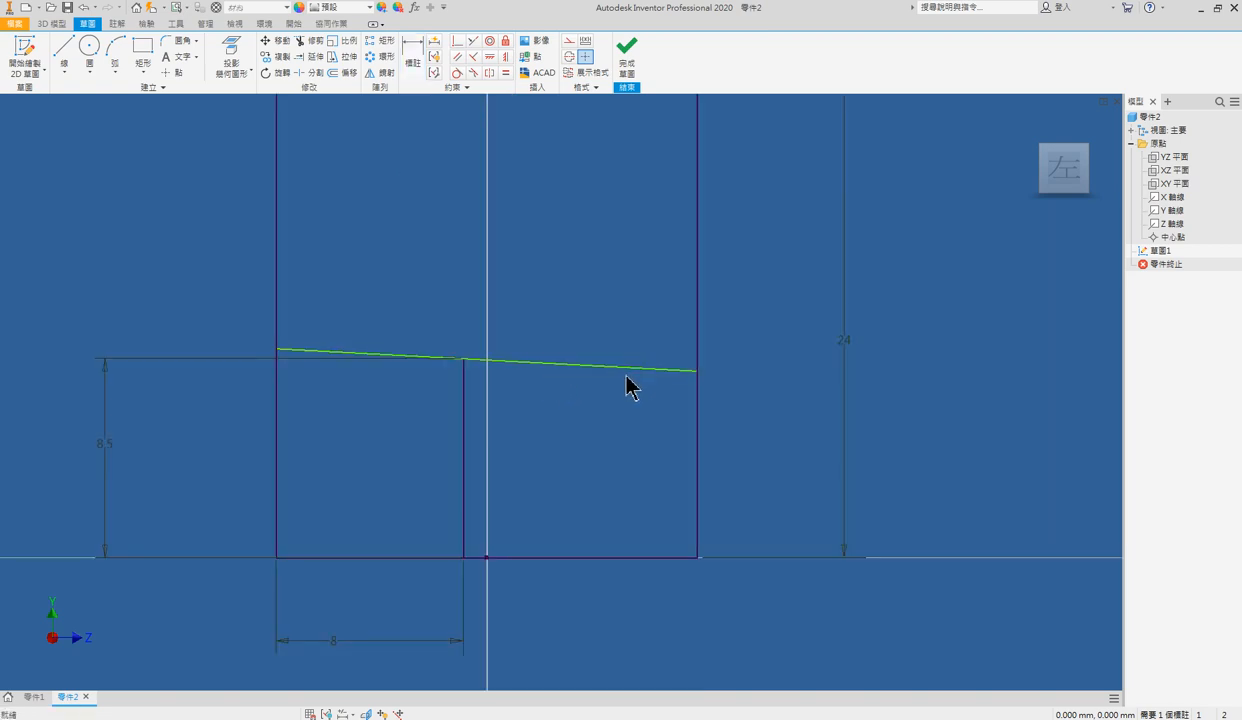
Draw a 0.5 mm vertical line up from the slanted line near its lower end and a 3 mm horizontal line back from its top
key("l")
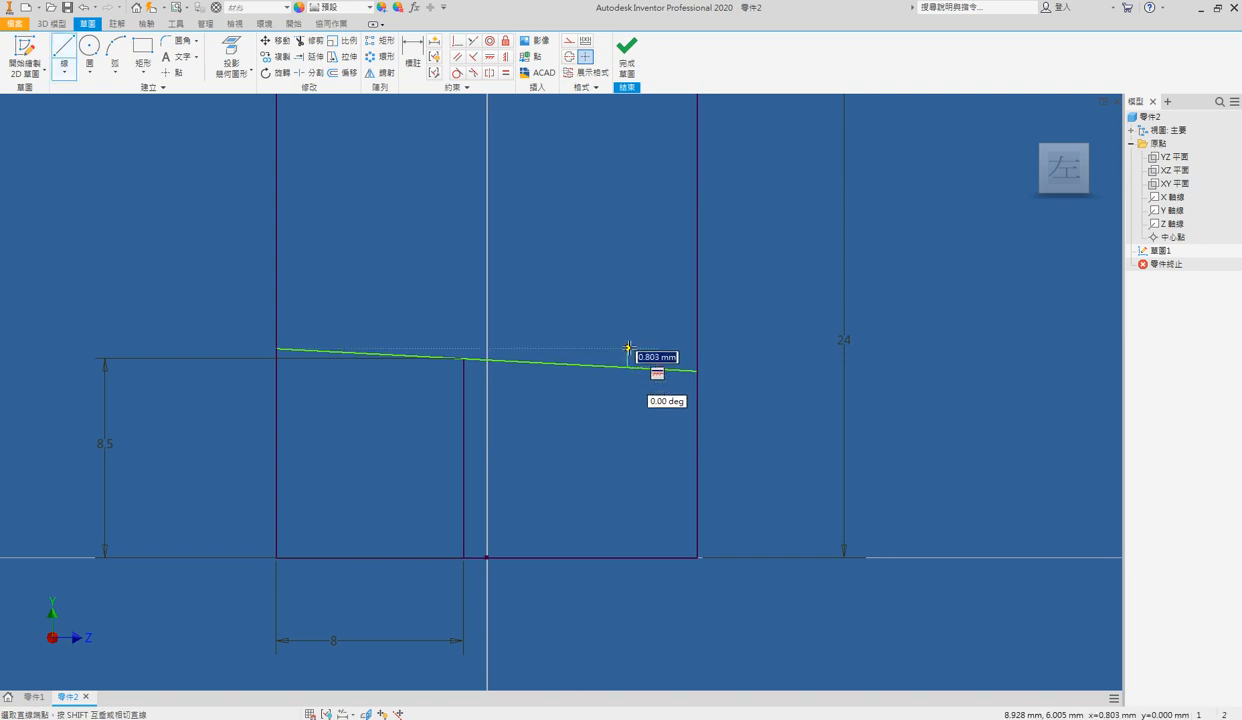
scroll(627, 356, "up", 5)
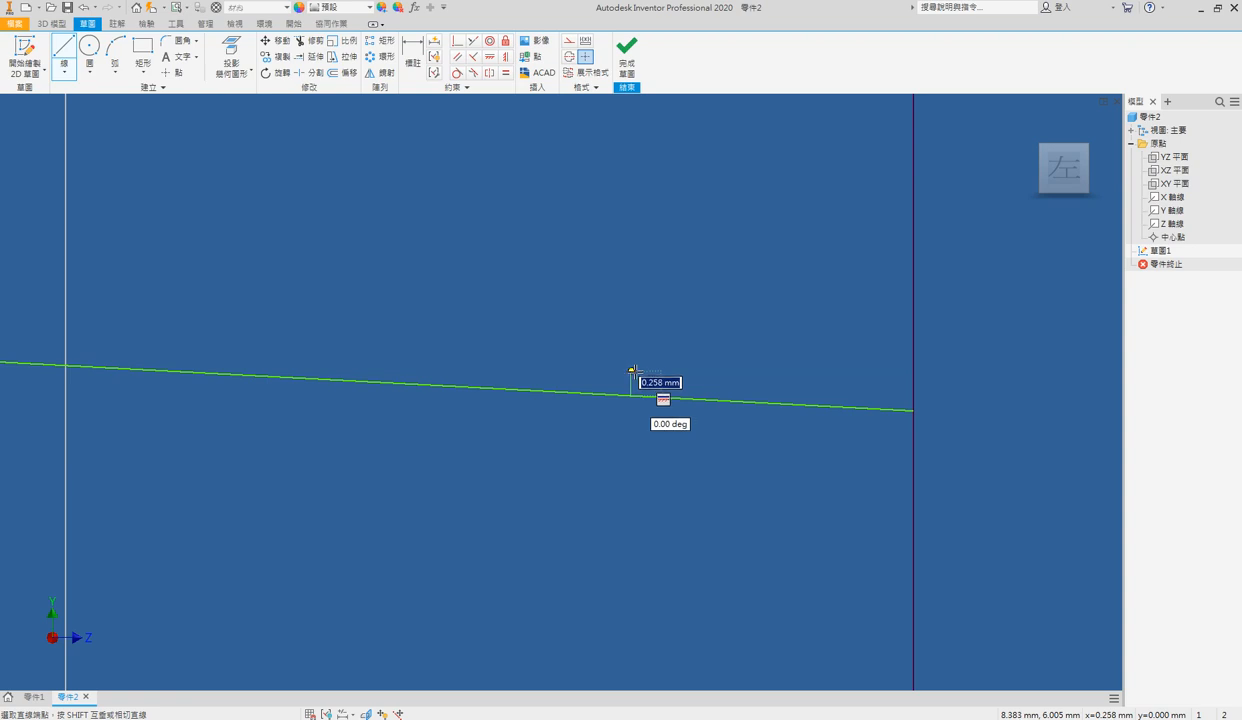
left_click(631, 396)
left_click(631, 348)
type("3")
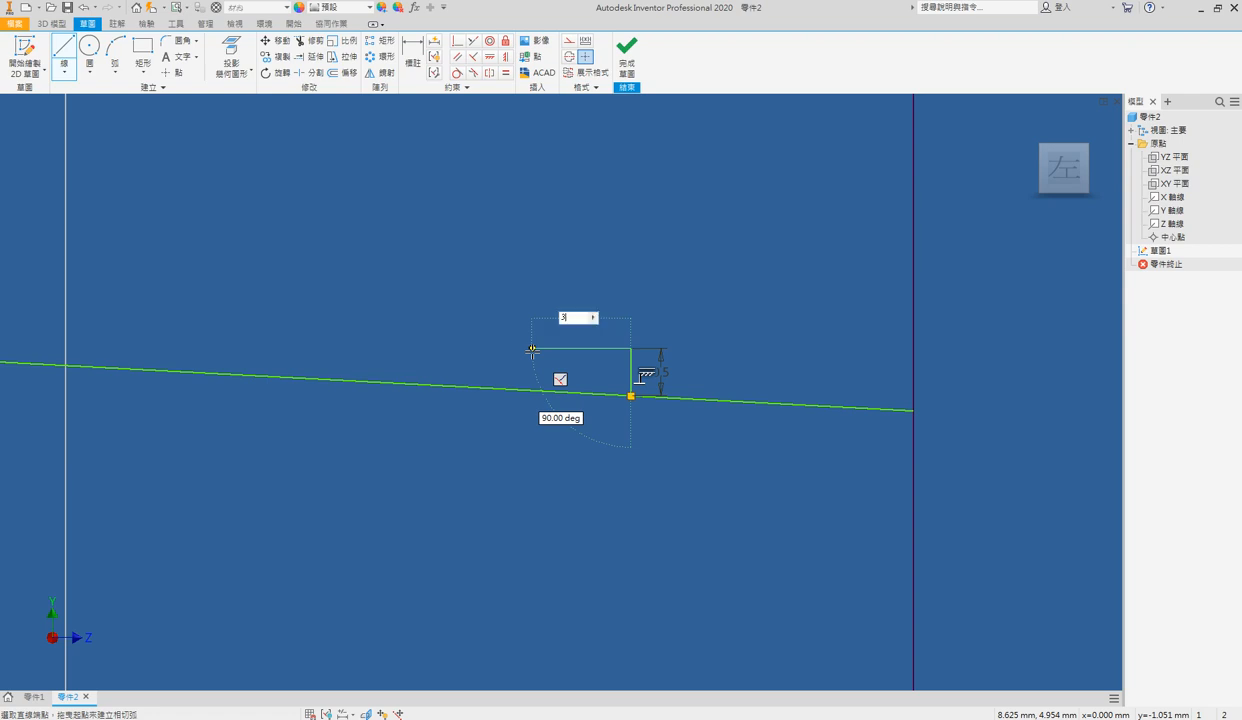
key("Return")
key("Escape")
Constrain the free end of the 3 mm horizontal line to lie on the slanted line
key("c")
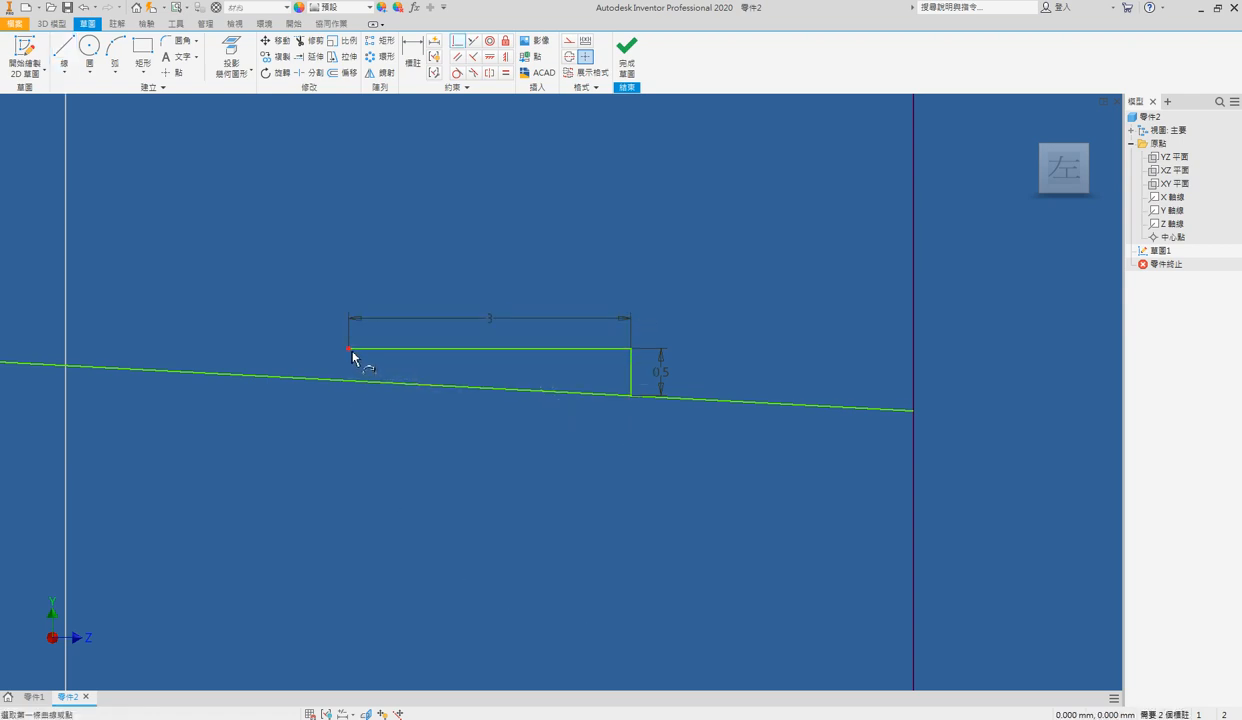
left_click(349, 349)
left_click(348, 381)
key("Escape")
Convert the two small slope lines and the inner vertical line to construction geometry
left_click_drag(667, 443, 577, 388)
left_click(569, 41)
left_click(681, 431)
scroll(681, 431, "down", 9)
middle_click_drag(681, 431, 675, 397)
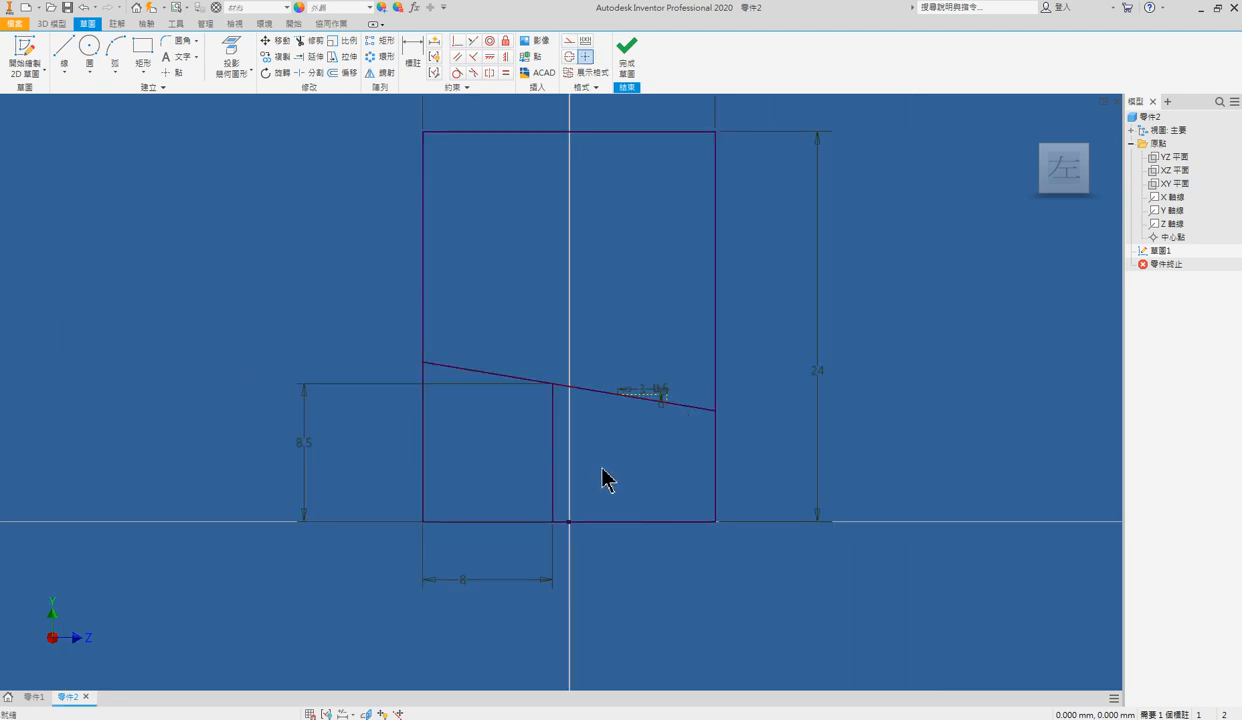
left_click(553, 440)
left_click(569, 41)
left_click(650, 461)
Revolve the region above the slanted line a full 360 degrees about the rectangle's lower edge
key("r")
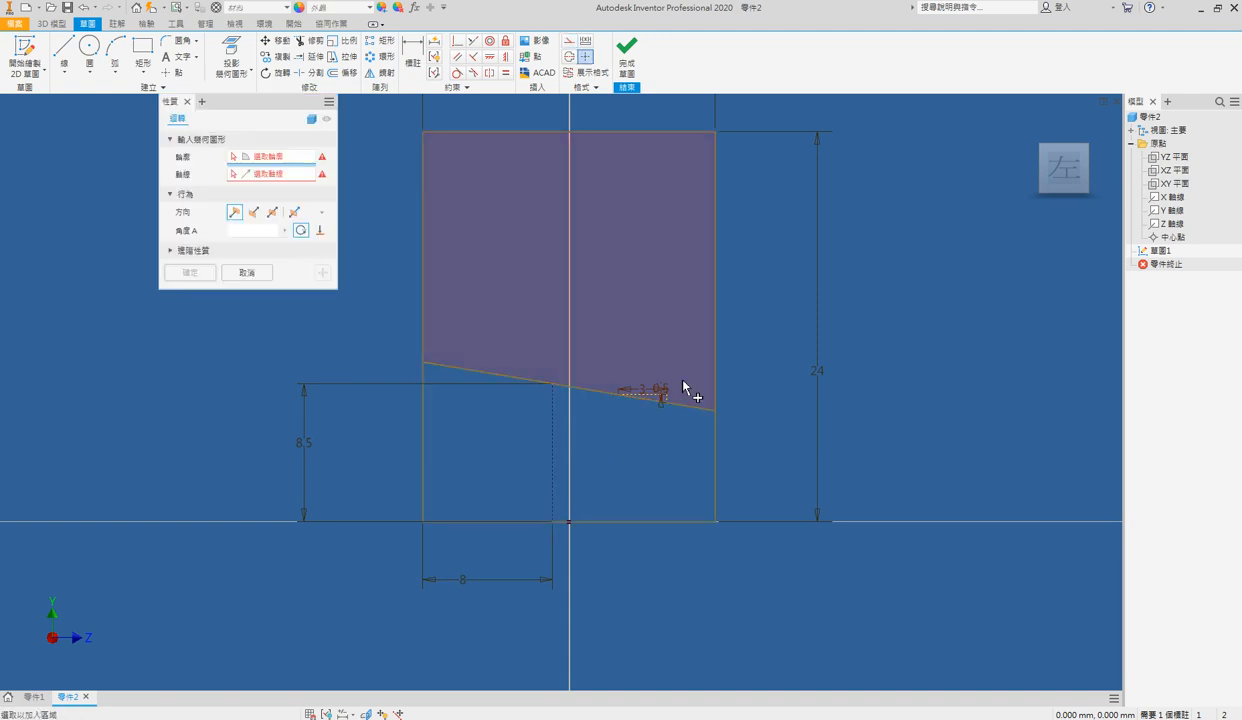
left_click(611, 340)
left_click(676, 527)
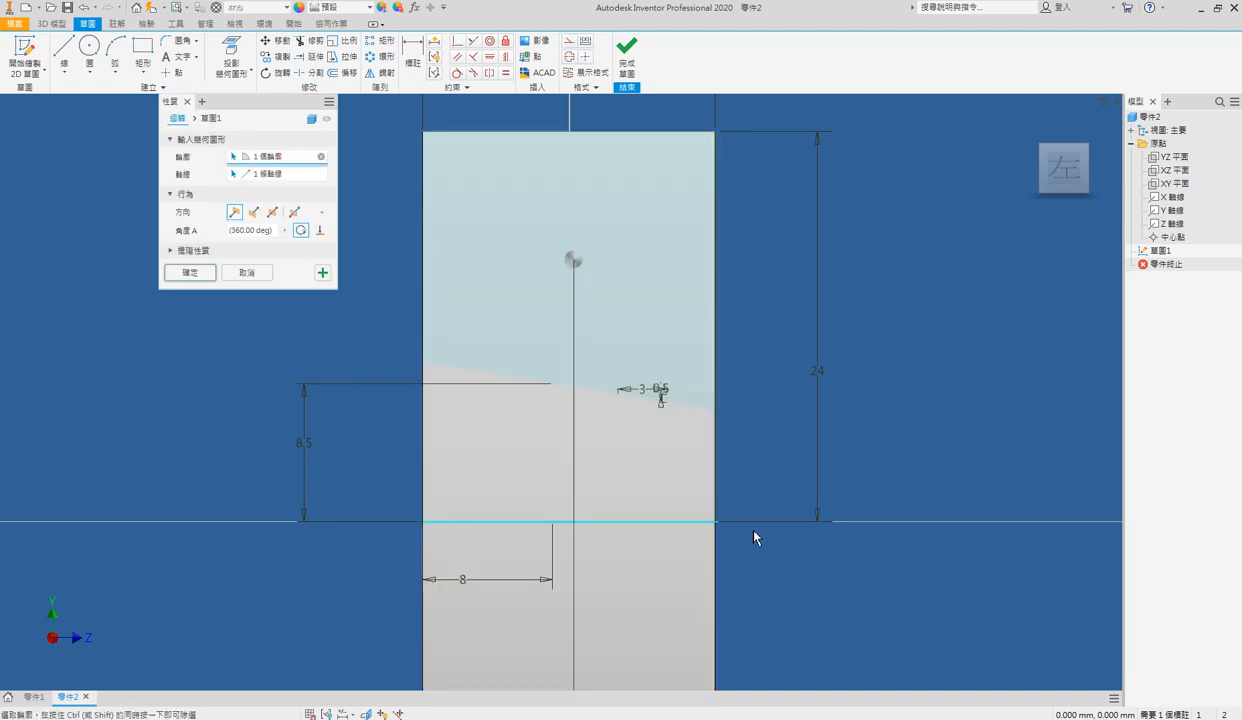
left_click(197, 277)
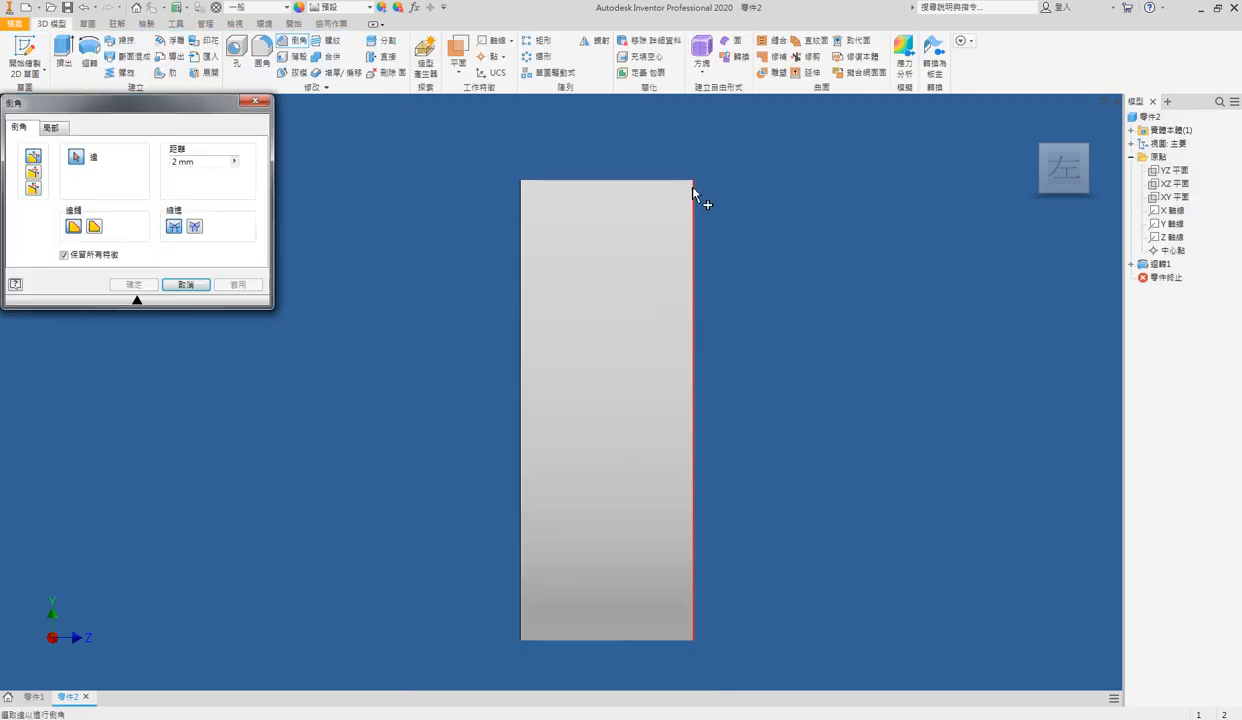
Chamfer the outer circular edges on both end faces of the revolved disc
left_click(691, 198)
left_click(521, 216)
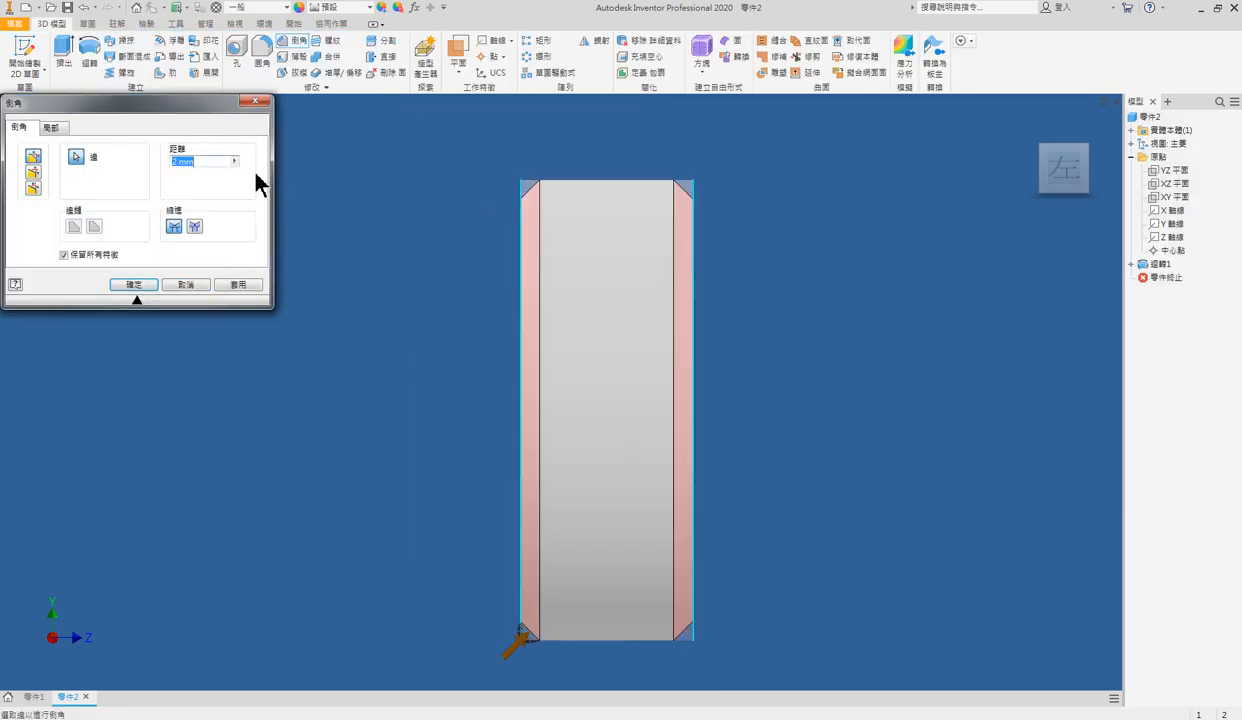
left_click(134, 285)
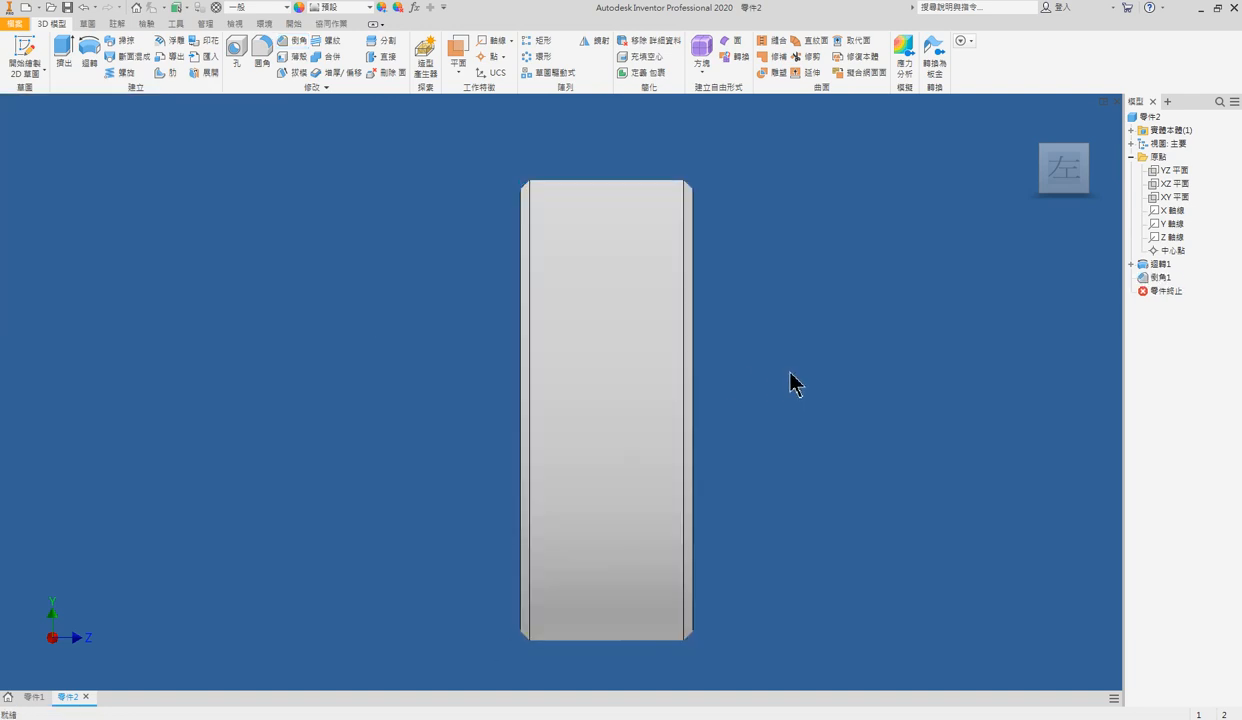
Sketch on the YZ plane with sliced graphics, drawing a tilted three-point rectangle about 24 mm long over the upper tapered bore edge
left_click(1160, 172)
key("s")
key("F7")
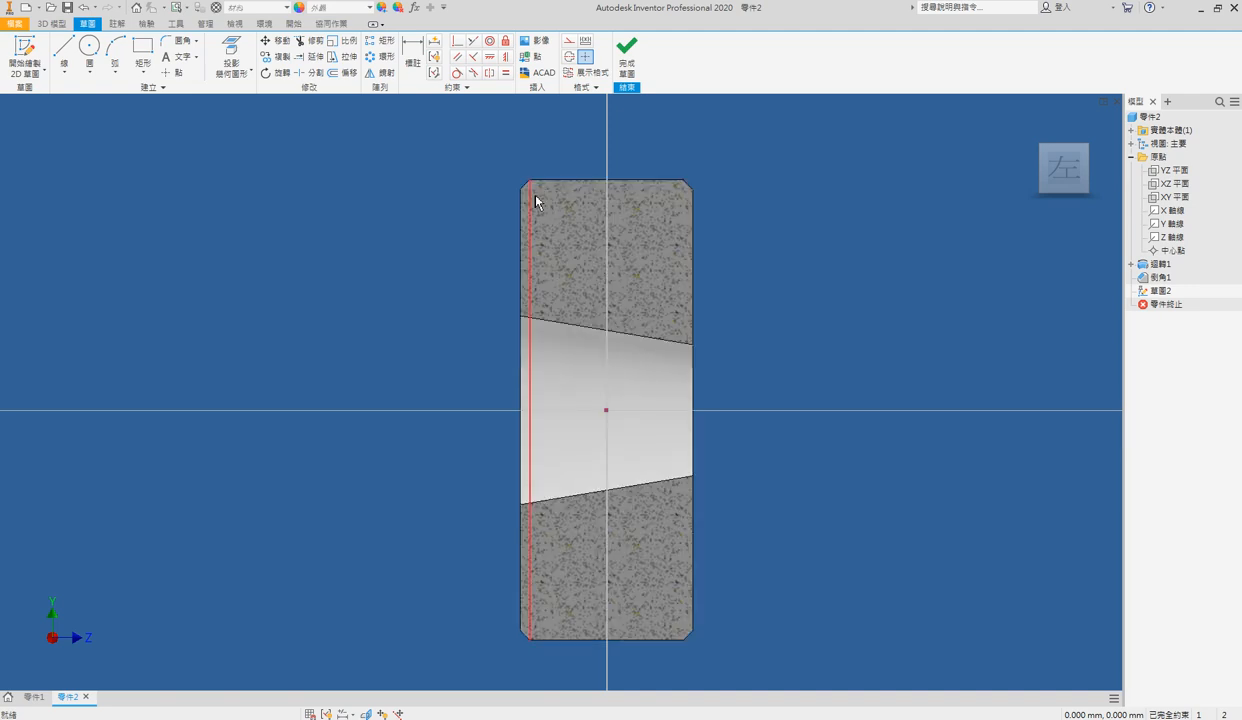
left_click(145, 72)
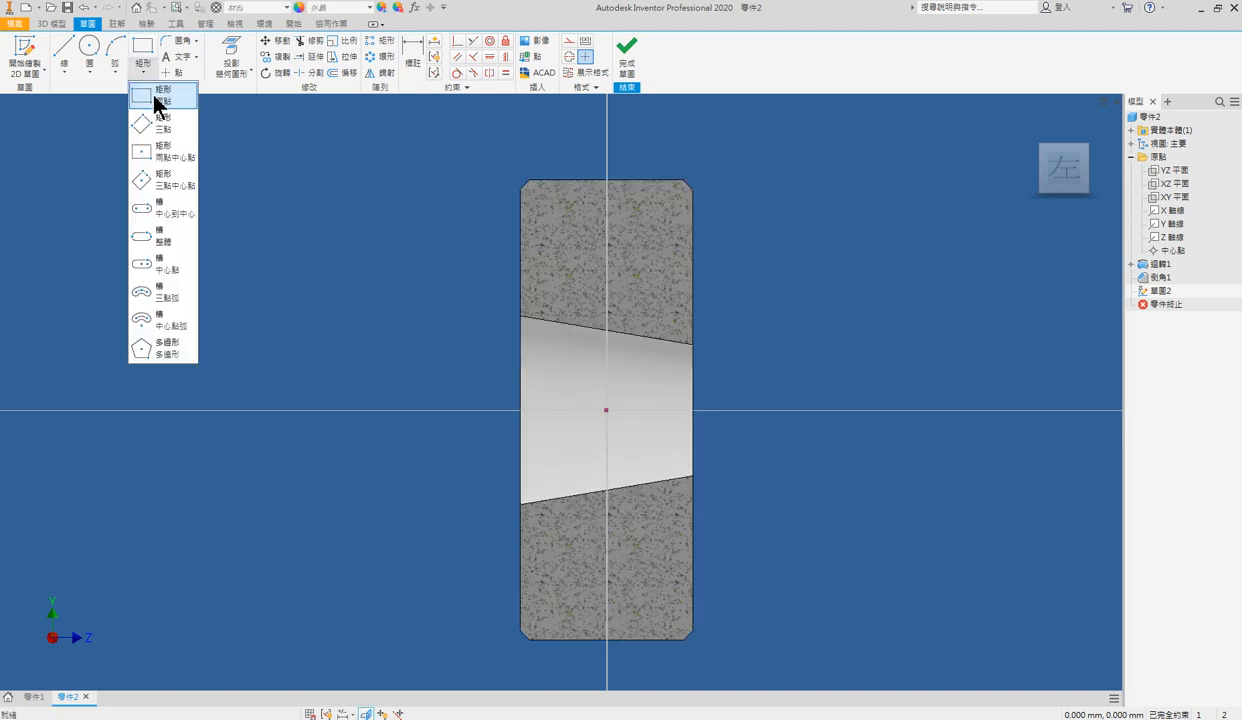
left_click(160, 122)
left_click(520, 320)
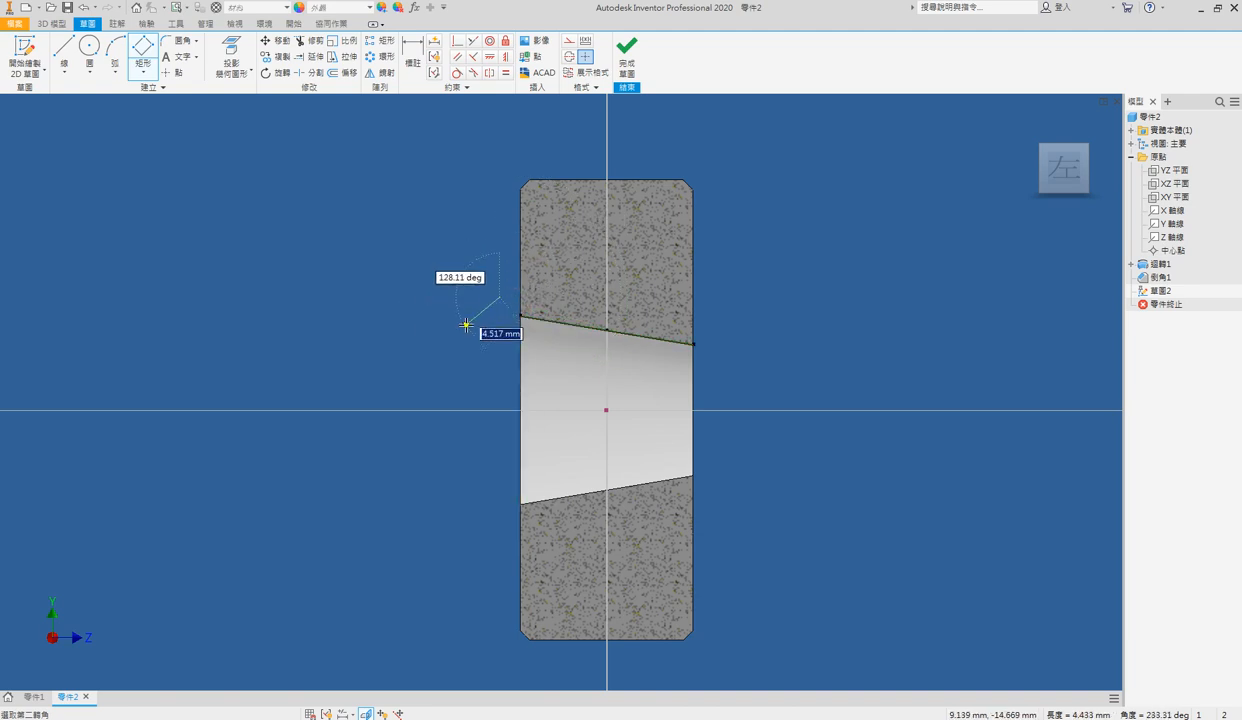
left_click(496, 298)
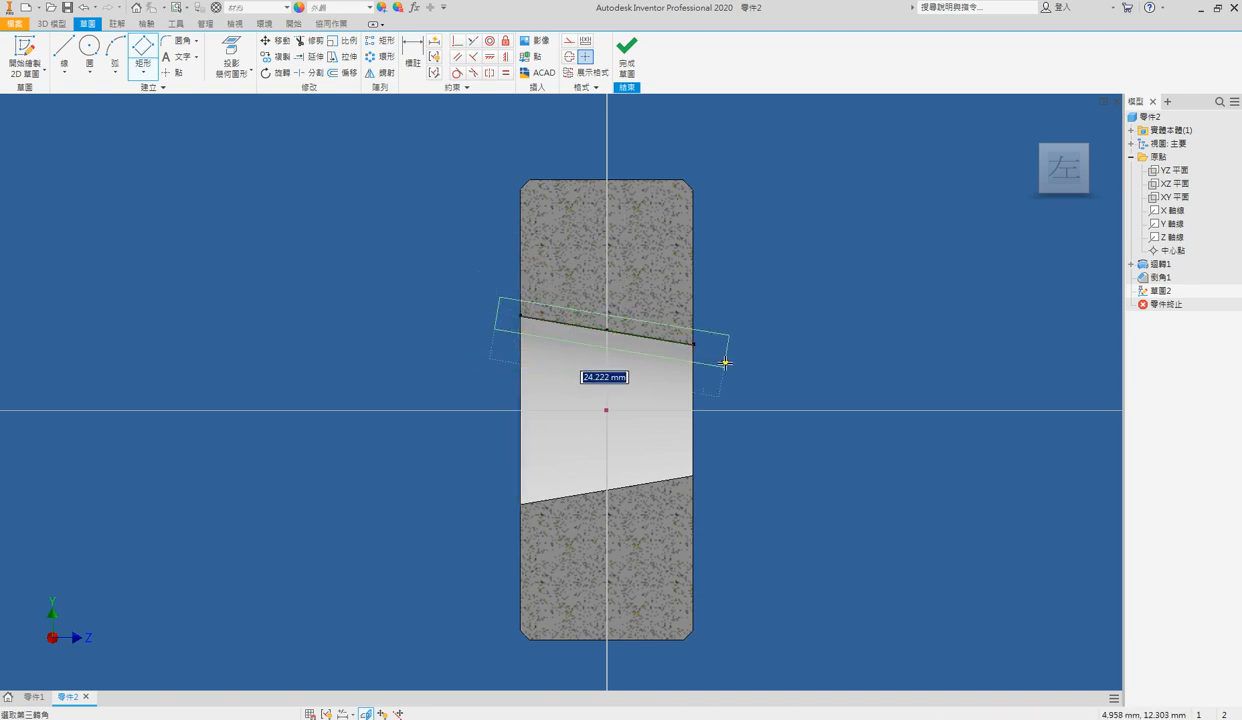
left_click(726, 358)
Try to constrain the tilted rectangle's upper edge parallel to the tapered bore edge
left_click(458, 57)
left_click(612, 336)
left_click(730, 352)
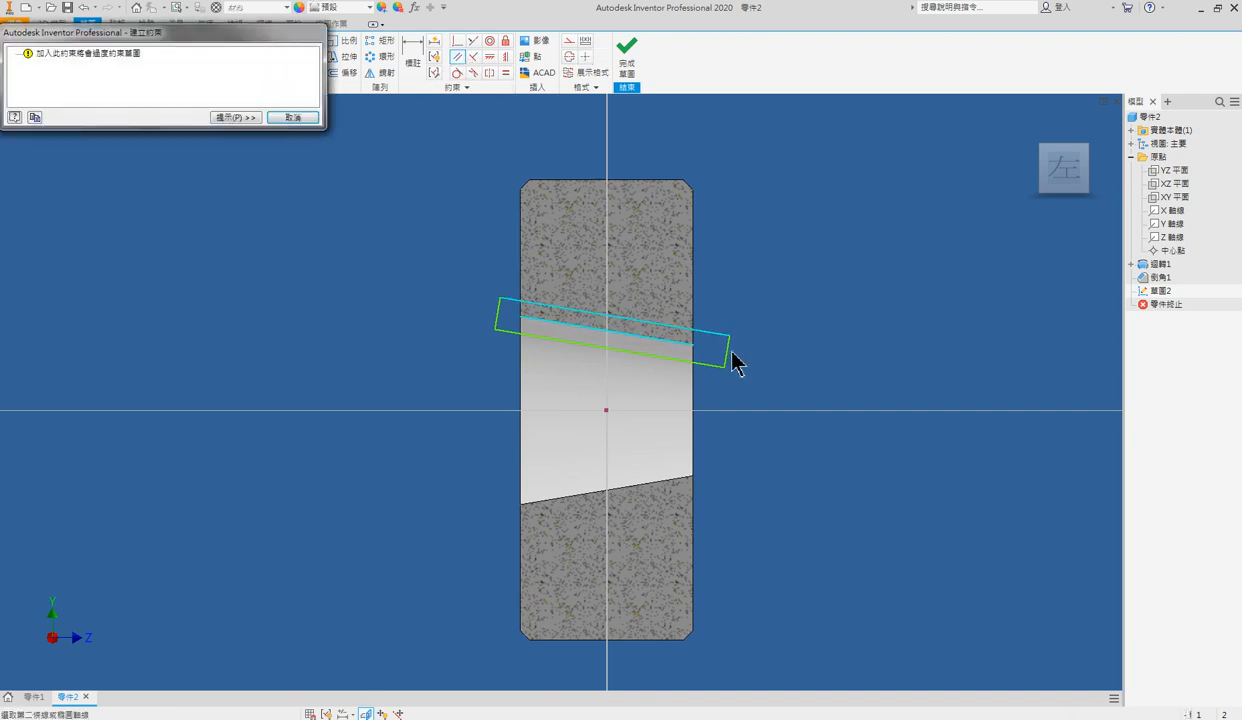
key("Escape")
scroll(738, 362, "up", 3)
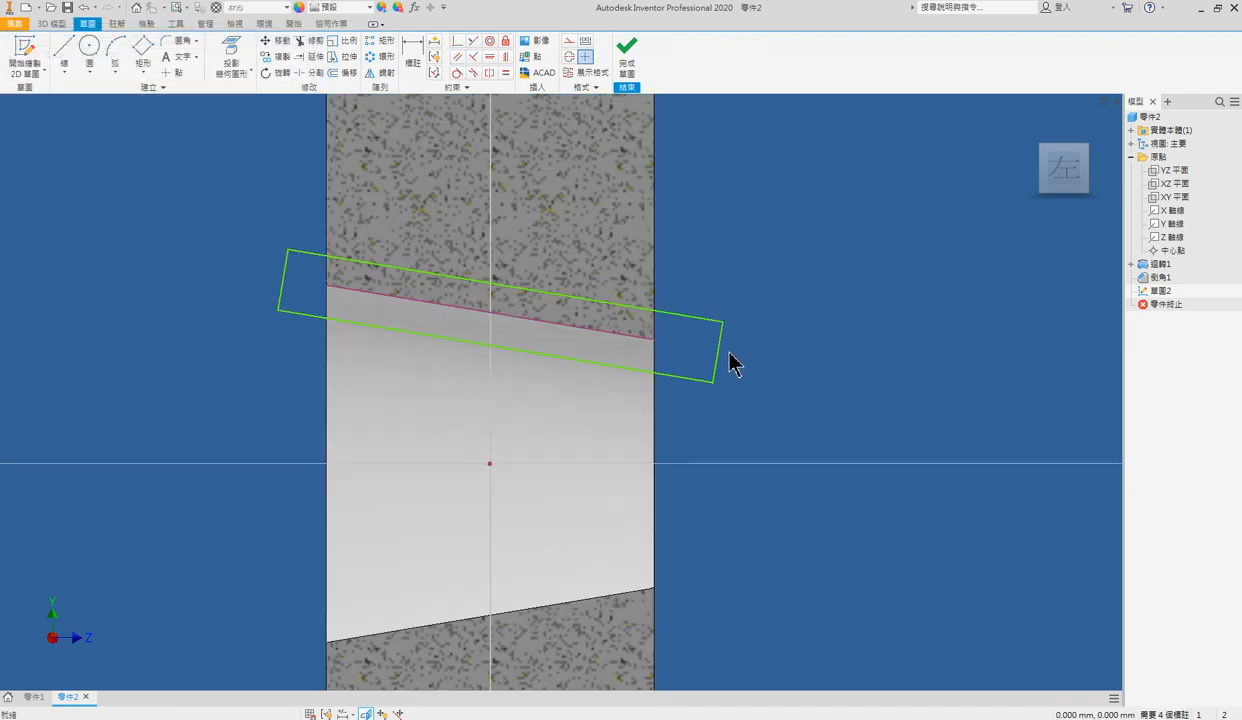
key("d")
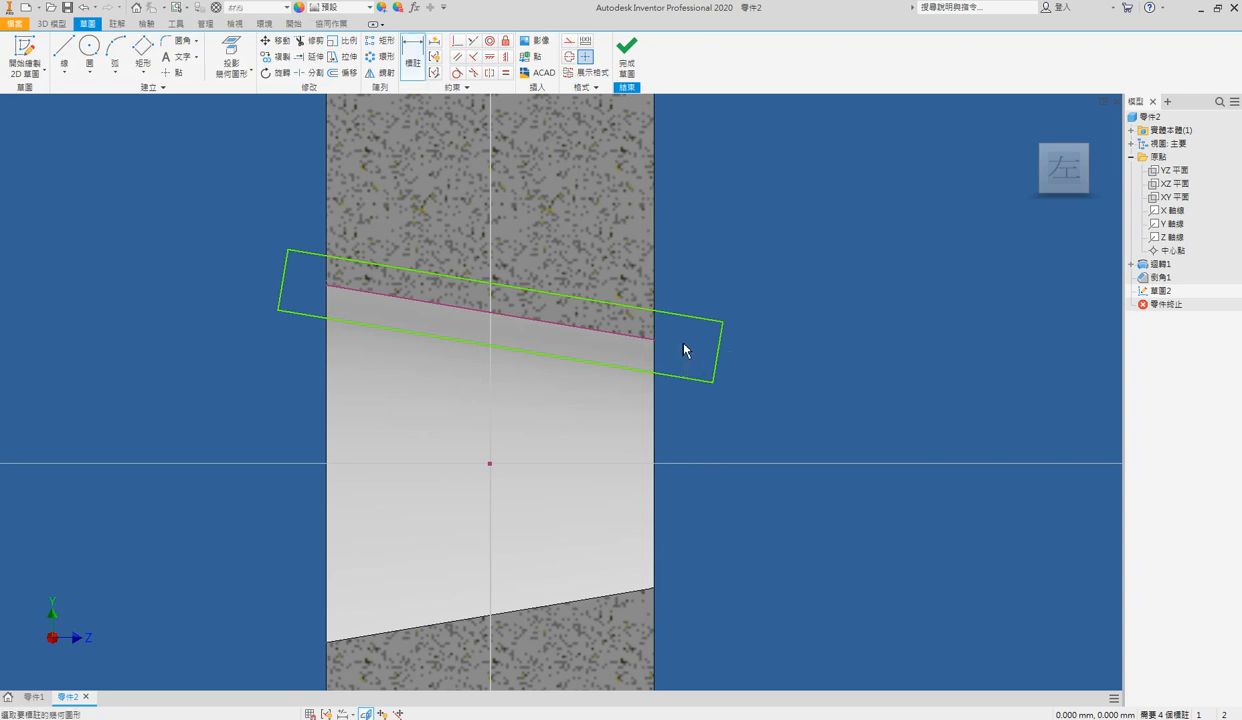
left_click(646, 344)
key("Escape")
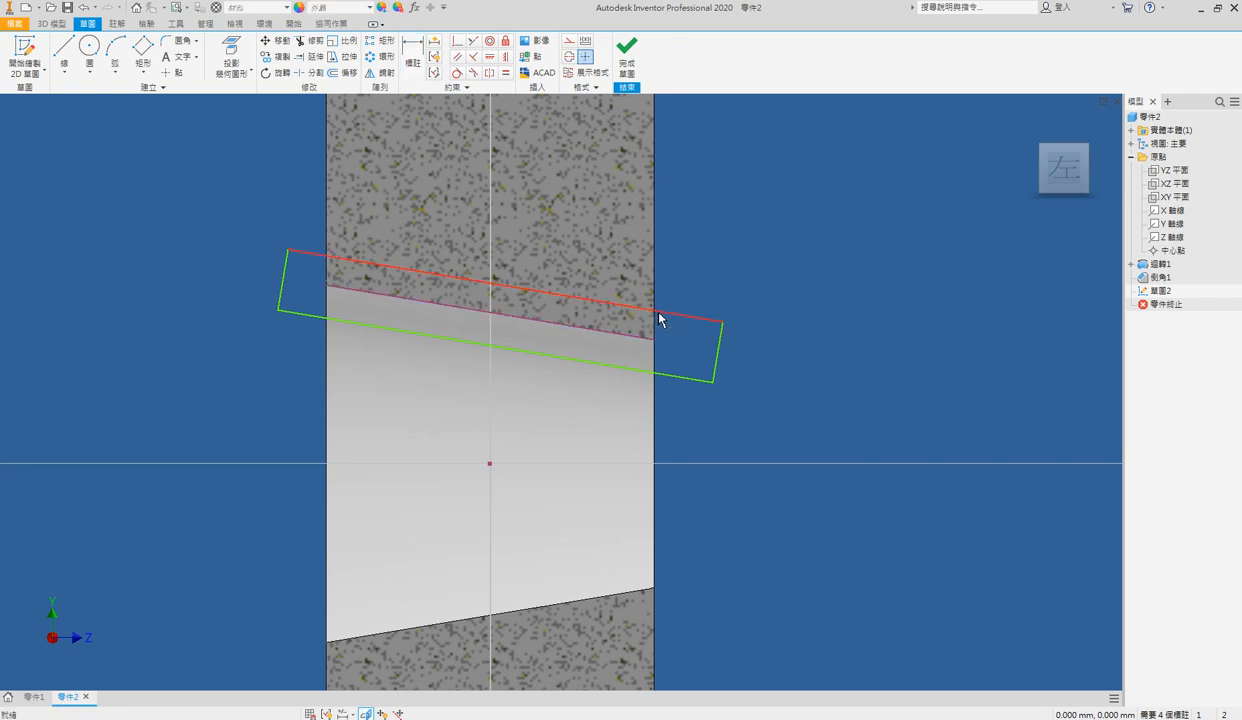
Dimension the distance between the tapered bore edge and the tilted rectangle's upper edge as 1.7 mm
key("d")
left_click(629, 335)
left_click(710, 321)
left_click(796, 348)
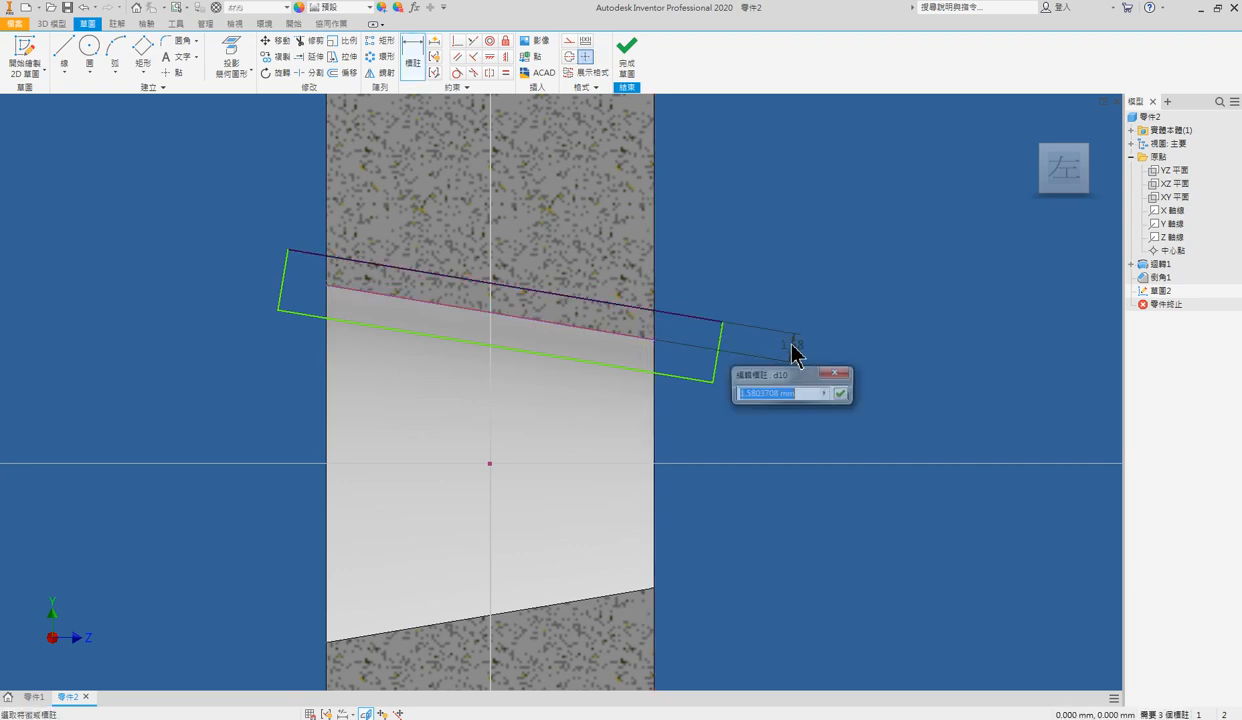
type("1.7")
key("Return")
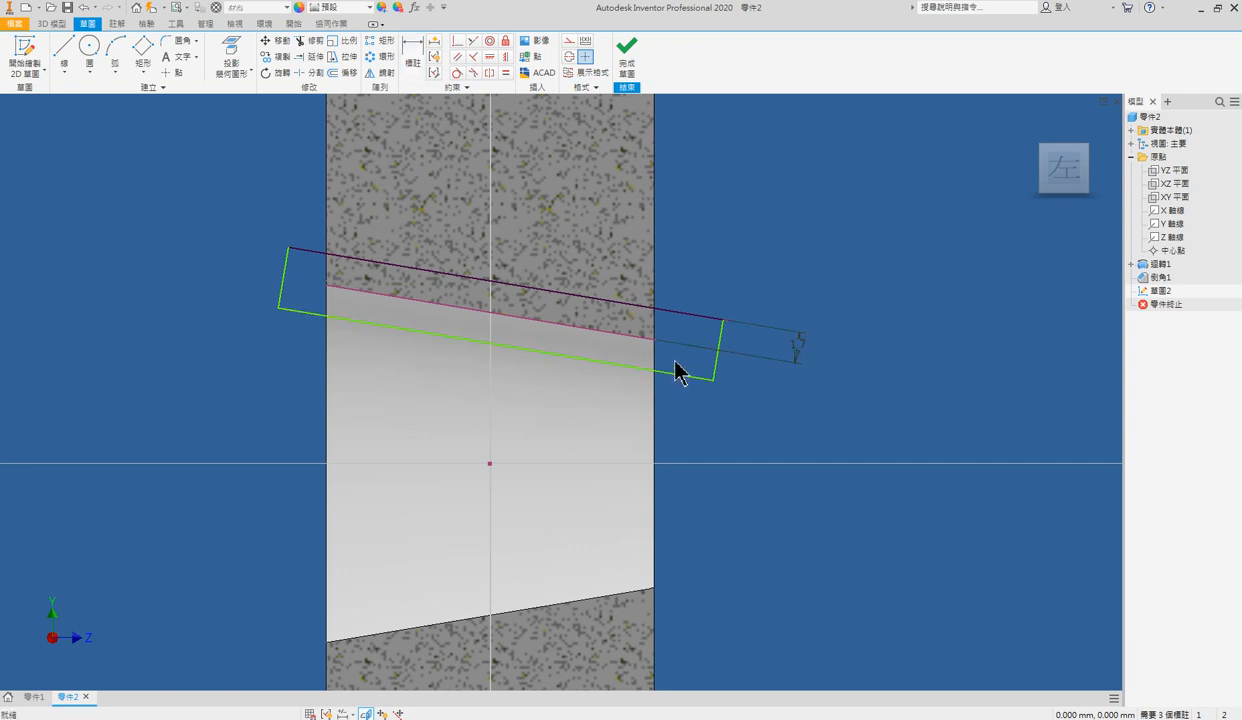
Extrude the tilted rectangle as a symmetric 4 mm cut to form the keyway in the tapered bore
key("e")
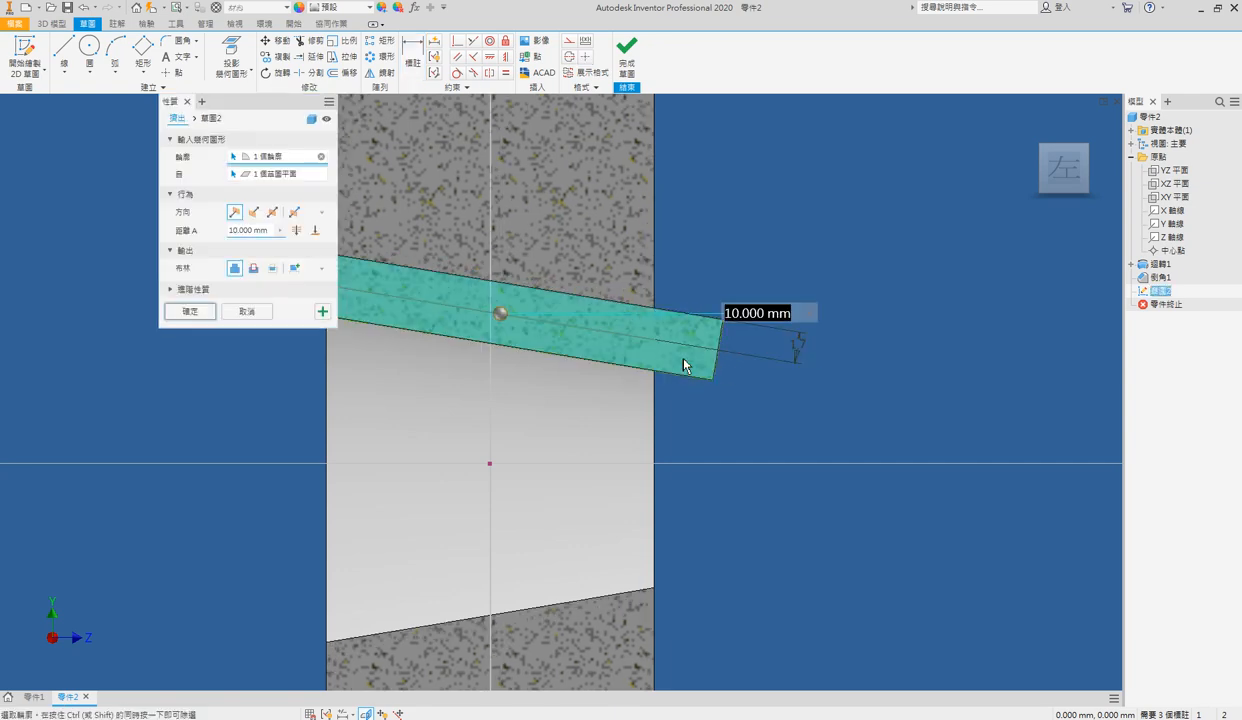
left_click(271, 213)
left_click(254, 267)
left_click_drag(254, 234, 183, 234)
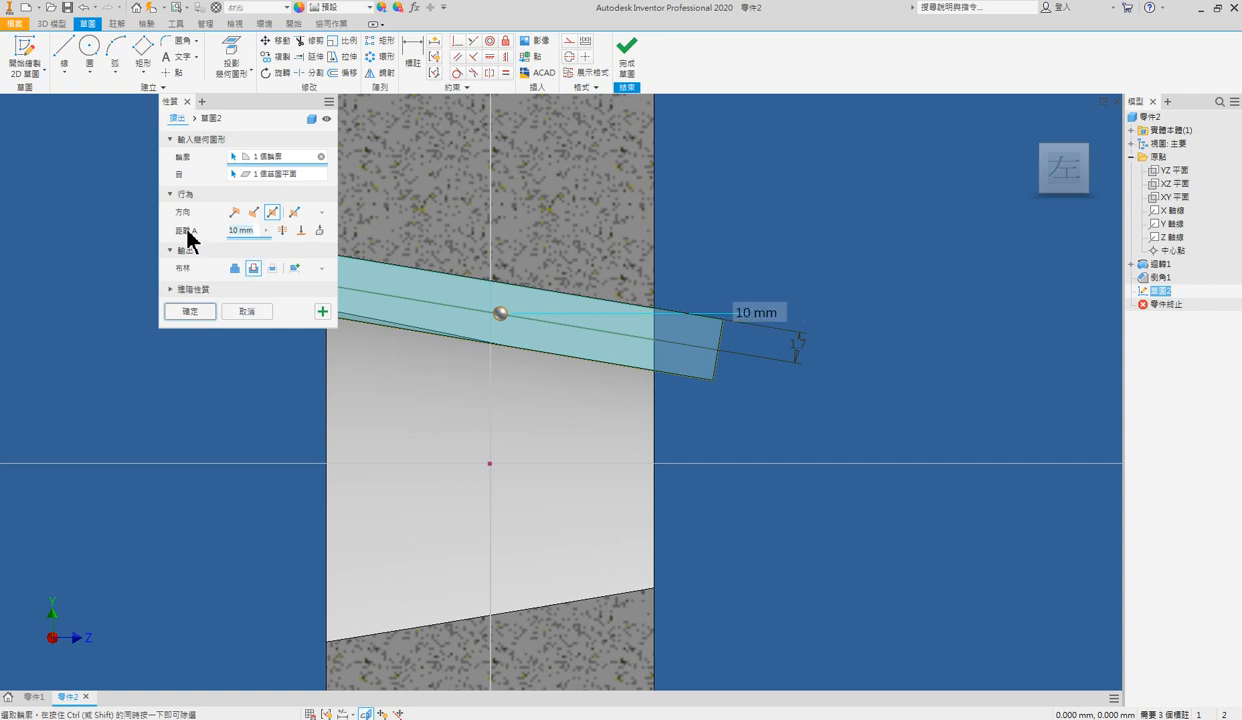
type("4")
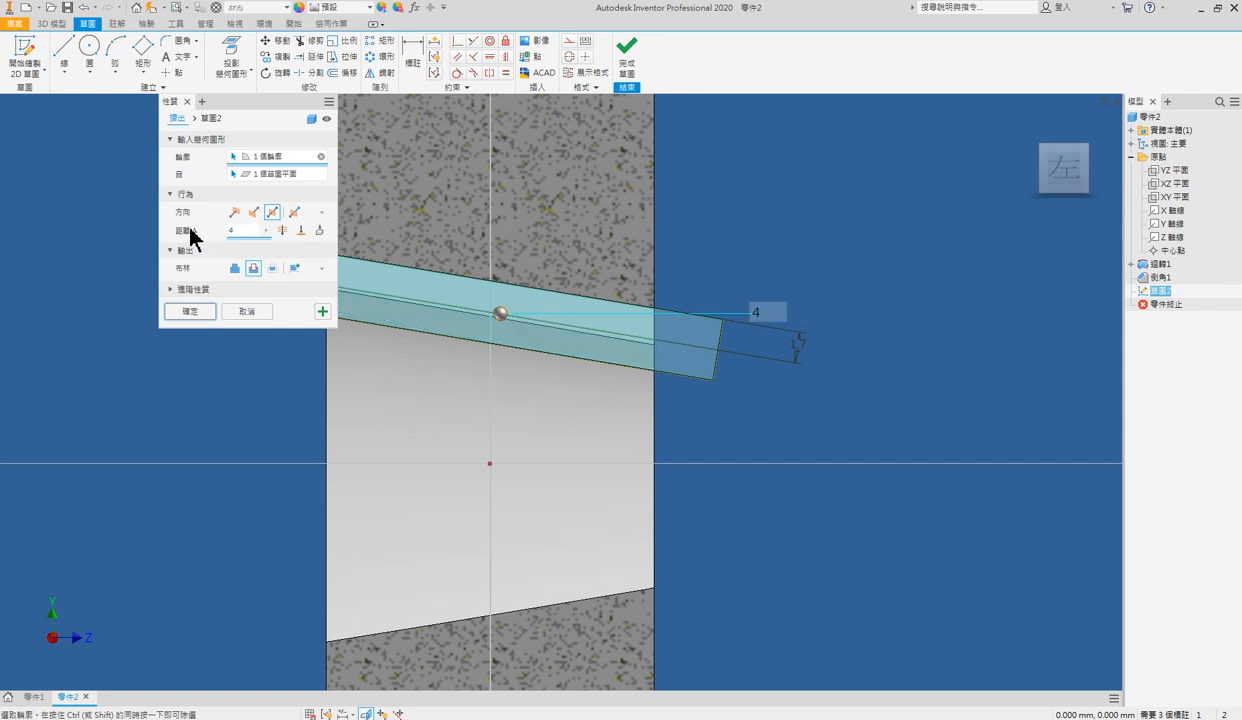
middle_click_drag(685, 390, 582, 398, "shift")
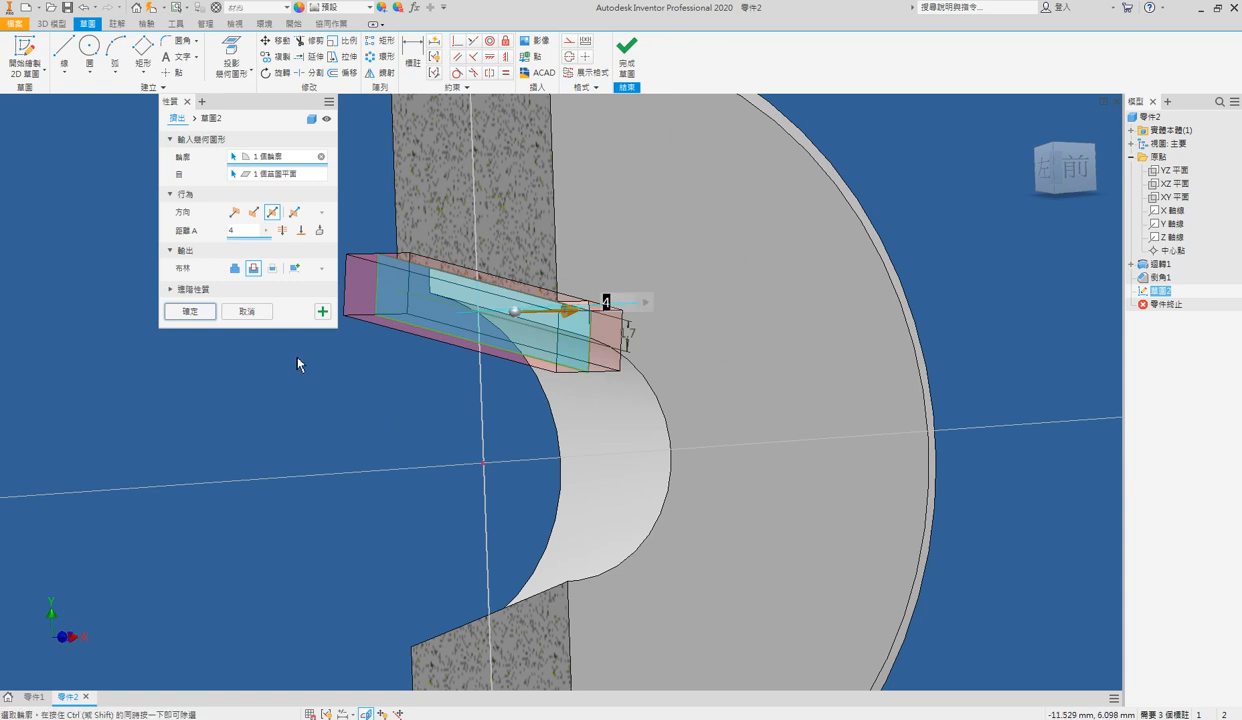
left_click(198, 312)
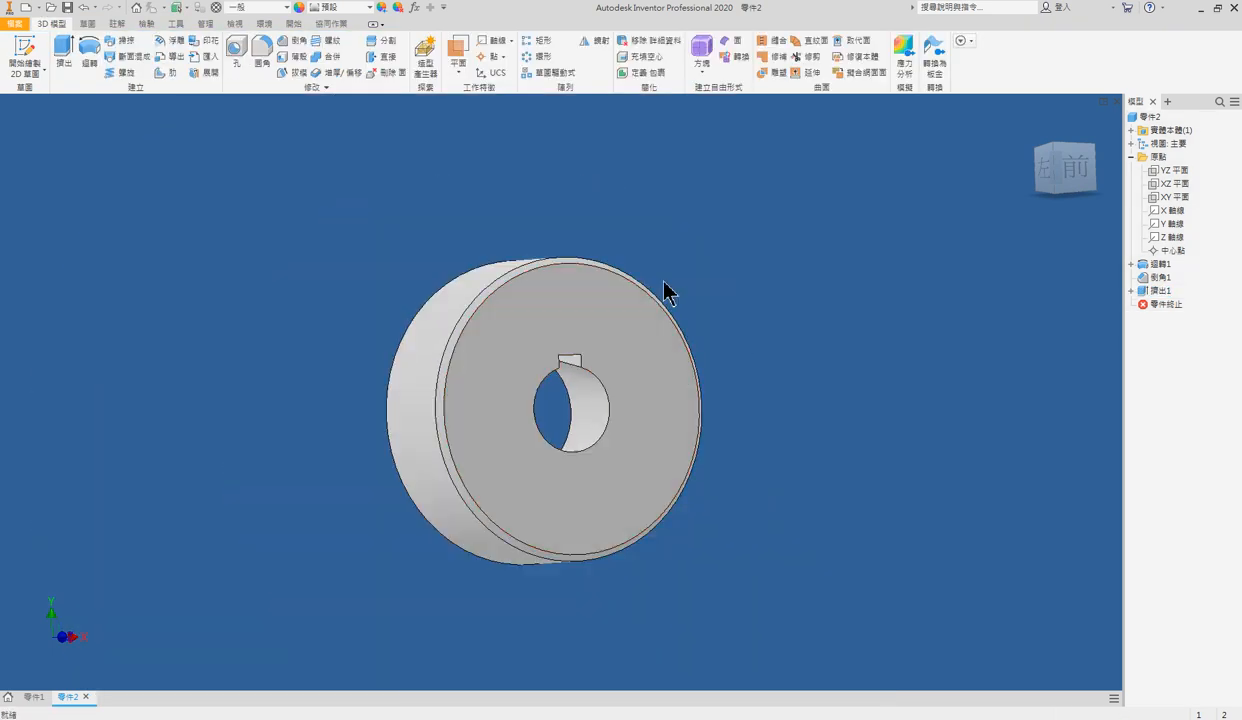
key("F6")
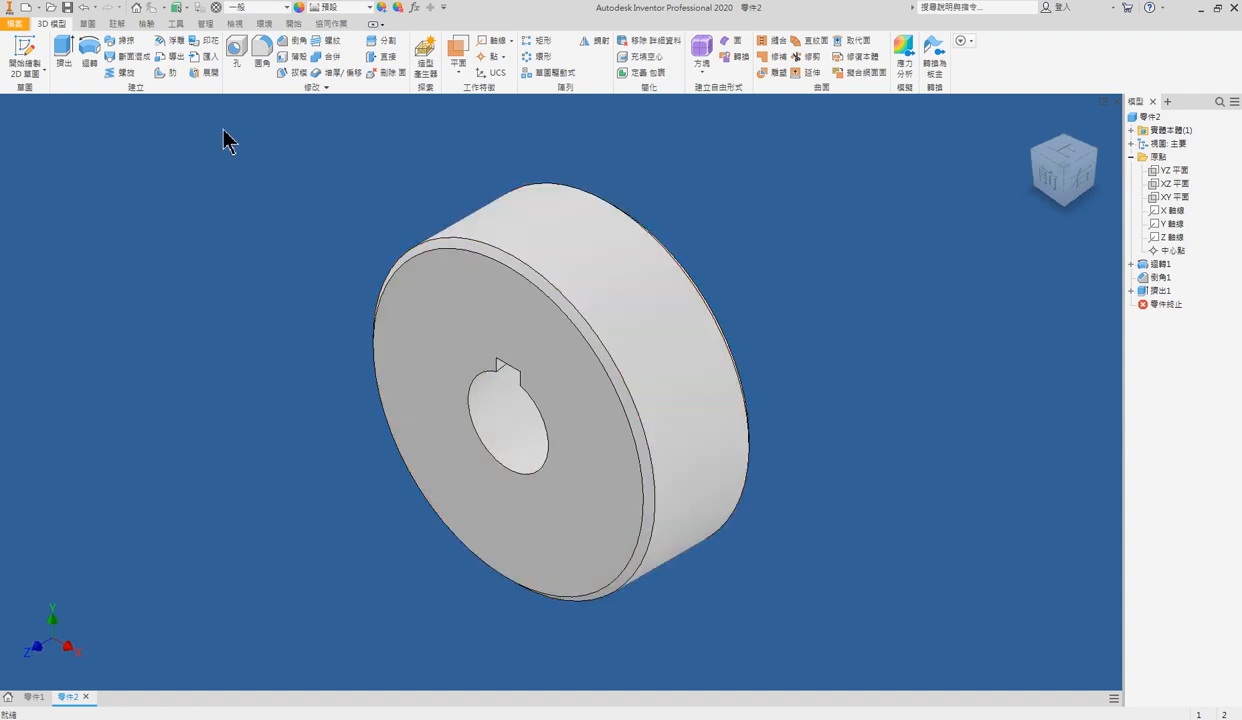
Create a new part and start a sketch on its XY plane
left_click(38, 8)
left_click(52, 80)
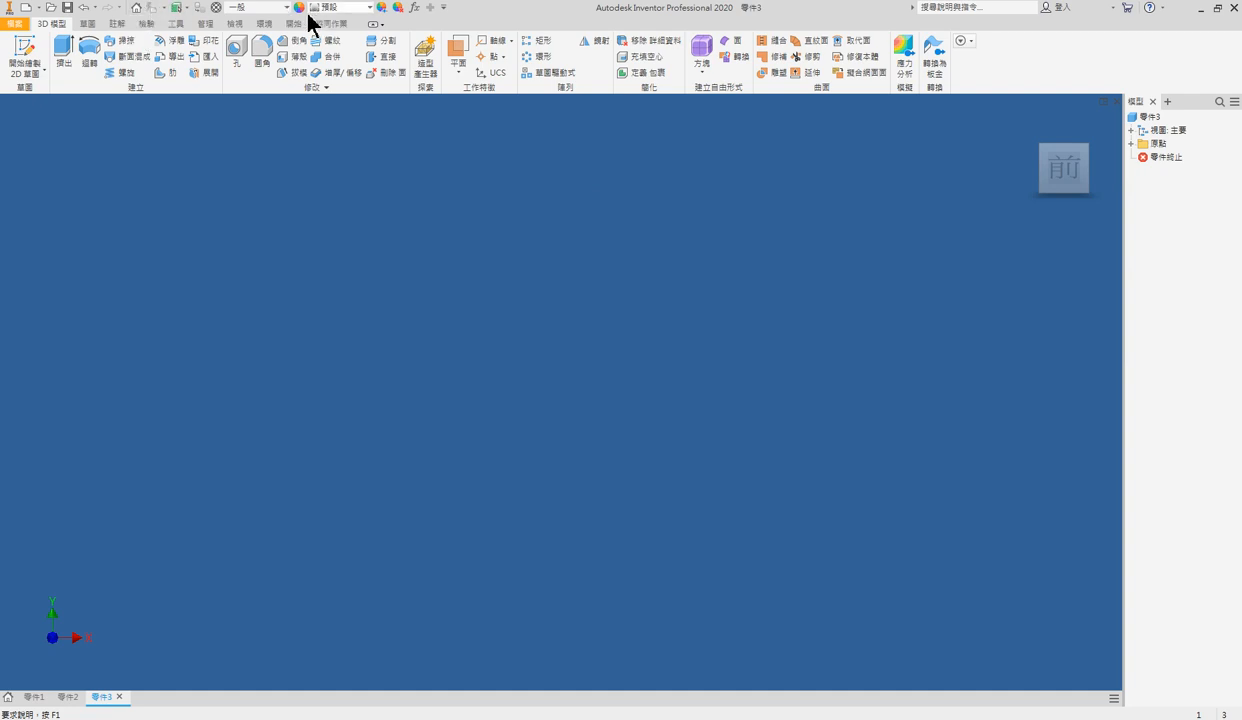
key("F6")
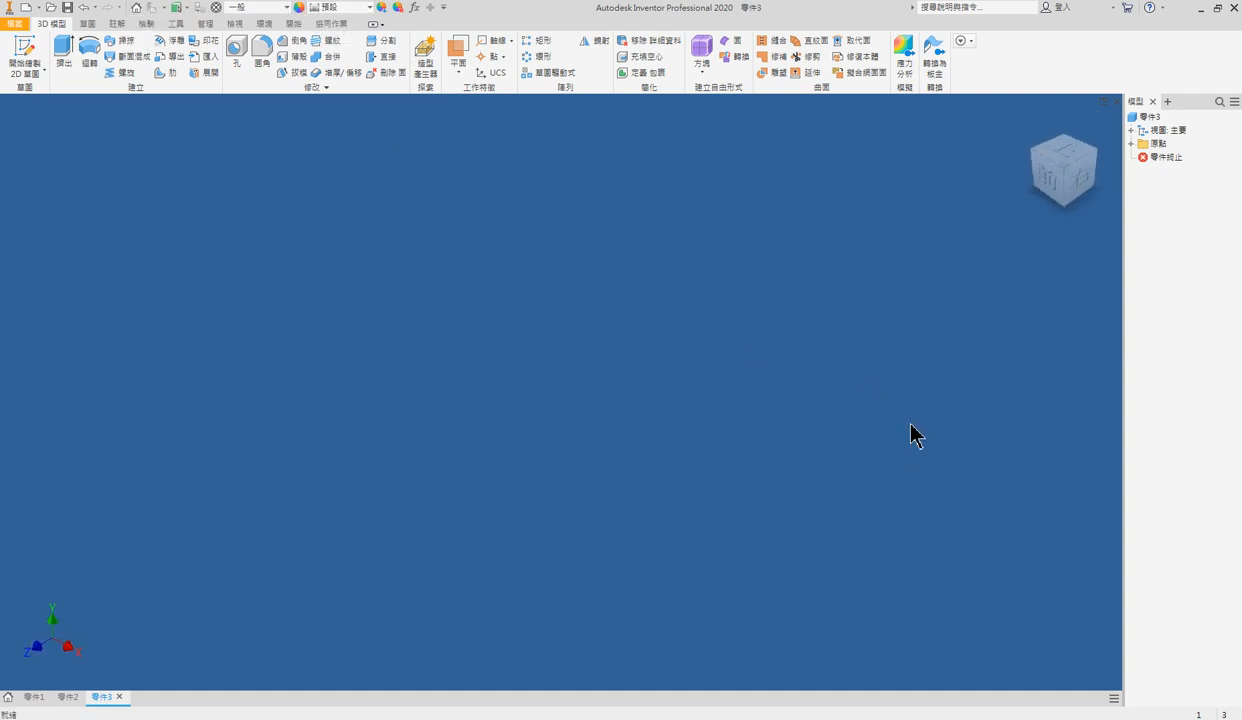
left_click(1131, 143)
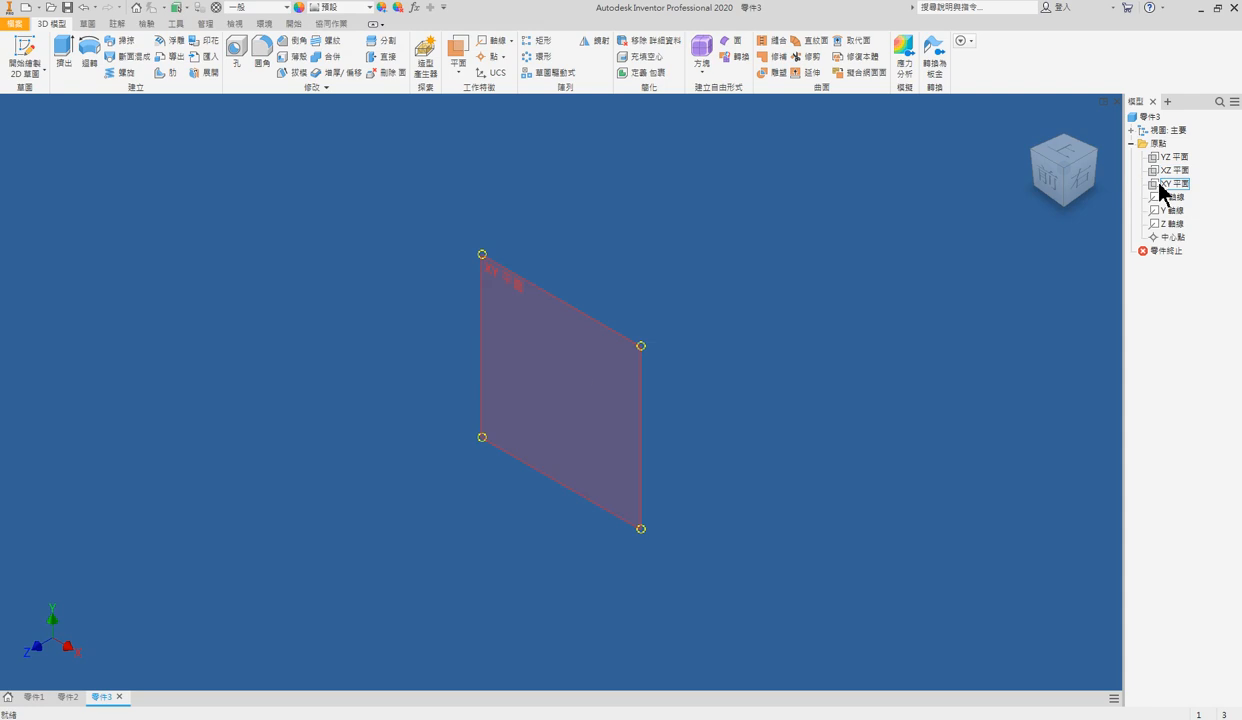
left_click(1165, 184)
key("s")
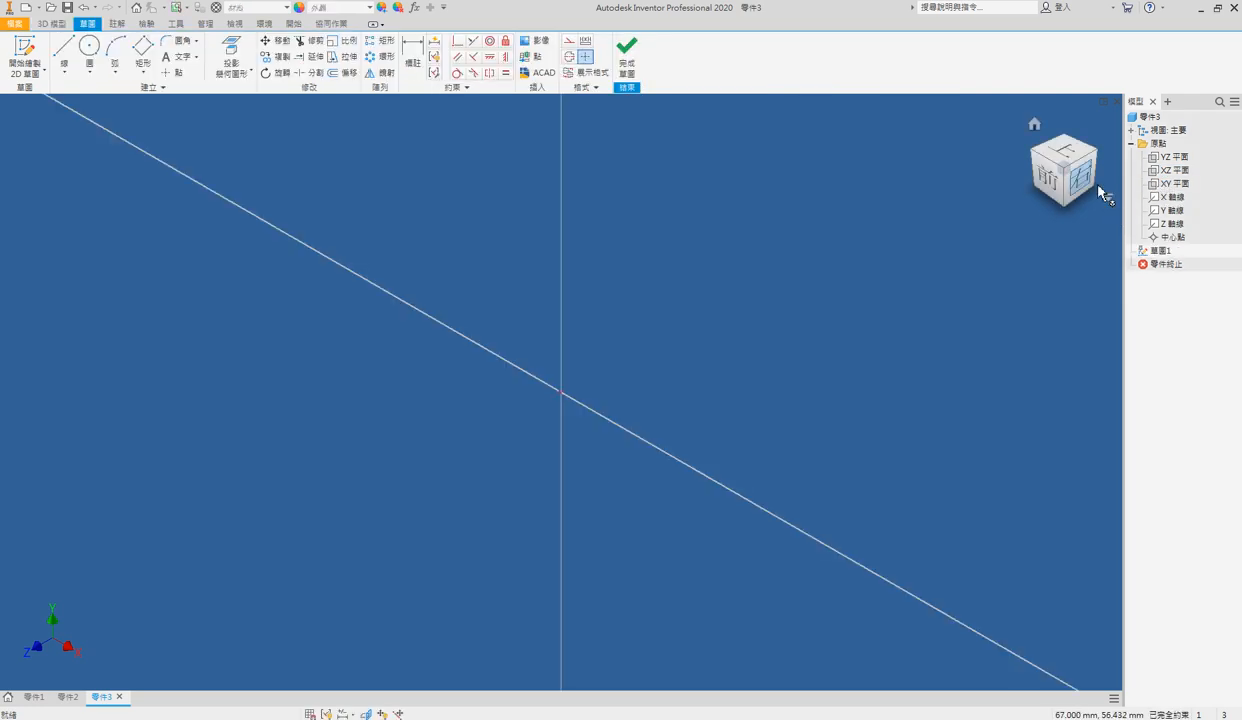
Draw a rectangle about 184 by 38 mm up and to the right from the origin
mouse_move(582, 446)
middle_mouse_down()
mouse_move(568, 421)
mouse_move(449, 363)
middle_mouse_up()
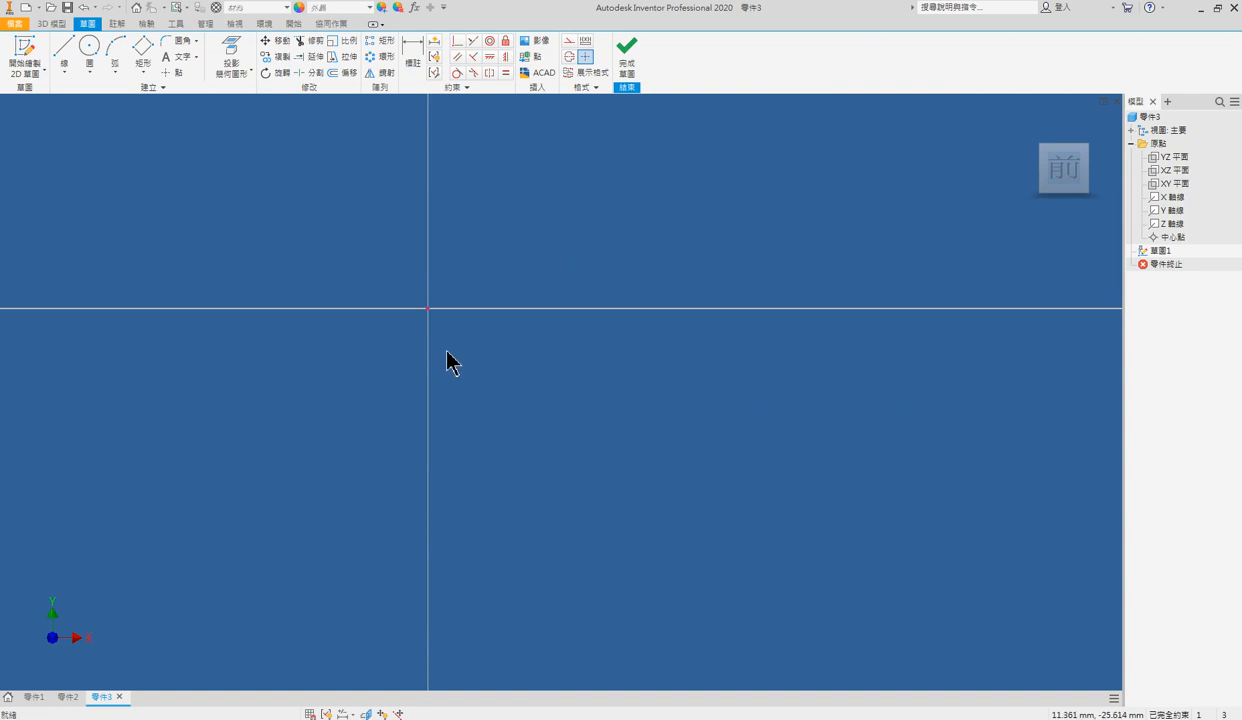
key("r")
left_click(428, 308)
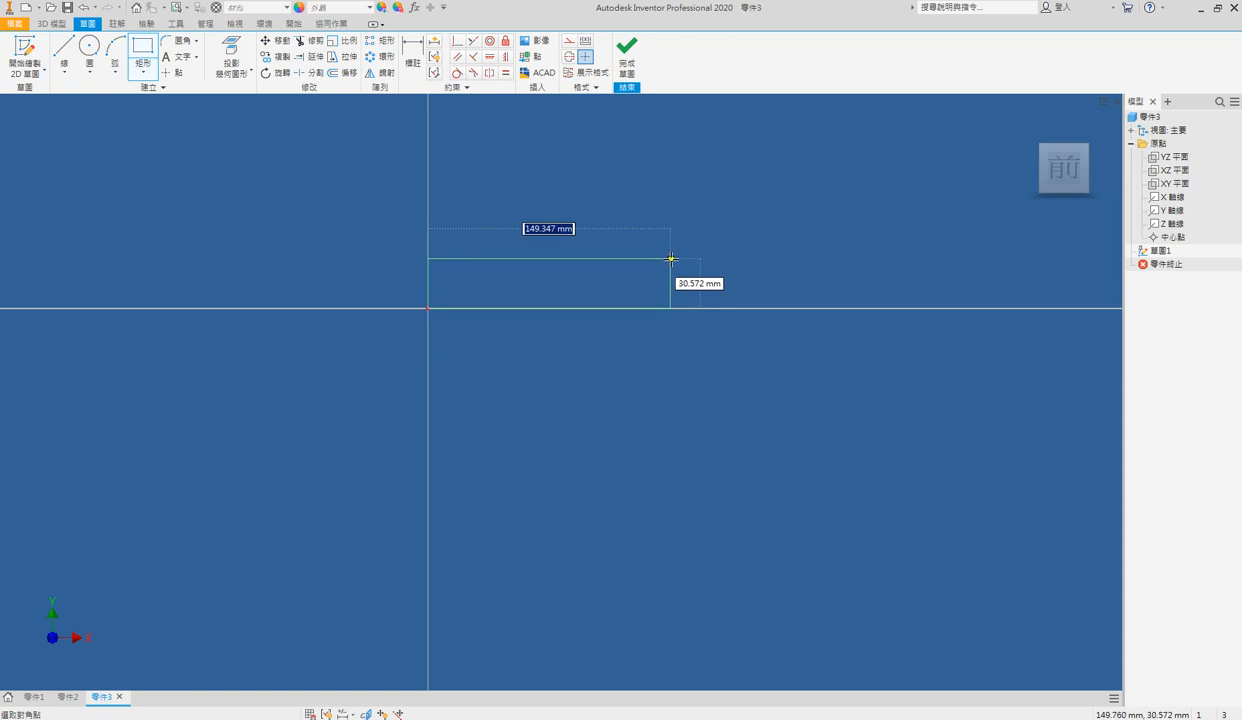
left_click(726, 247)
Draw a tapered section from the rectangle's upper-right corner, about 86 mm long and dropping 15 mm, closing it along the horizontal axis
key("l")
left_click(727, 248)
left_click(865, 271)
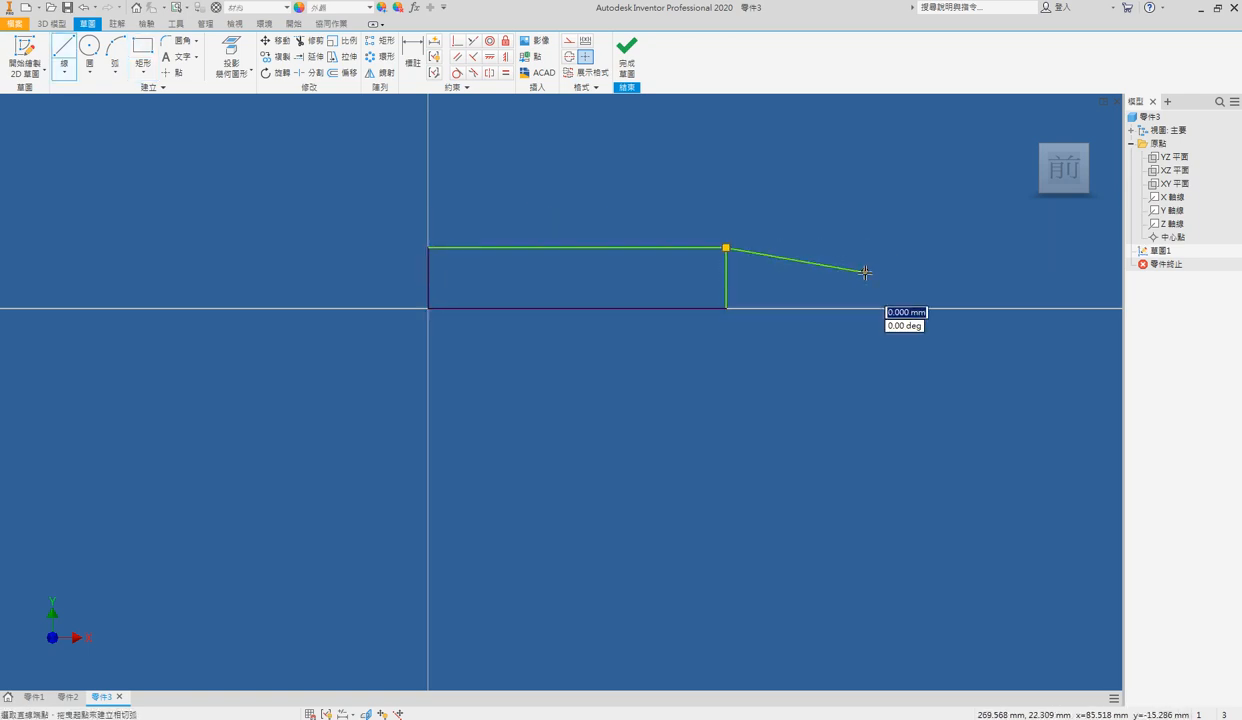
left_click(865, 308)
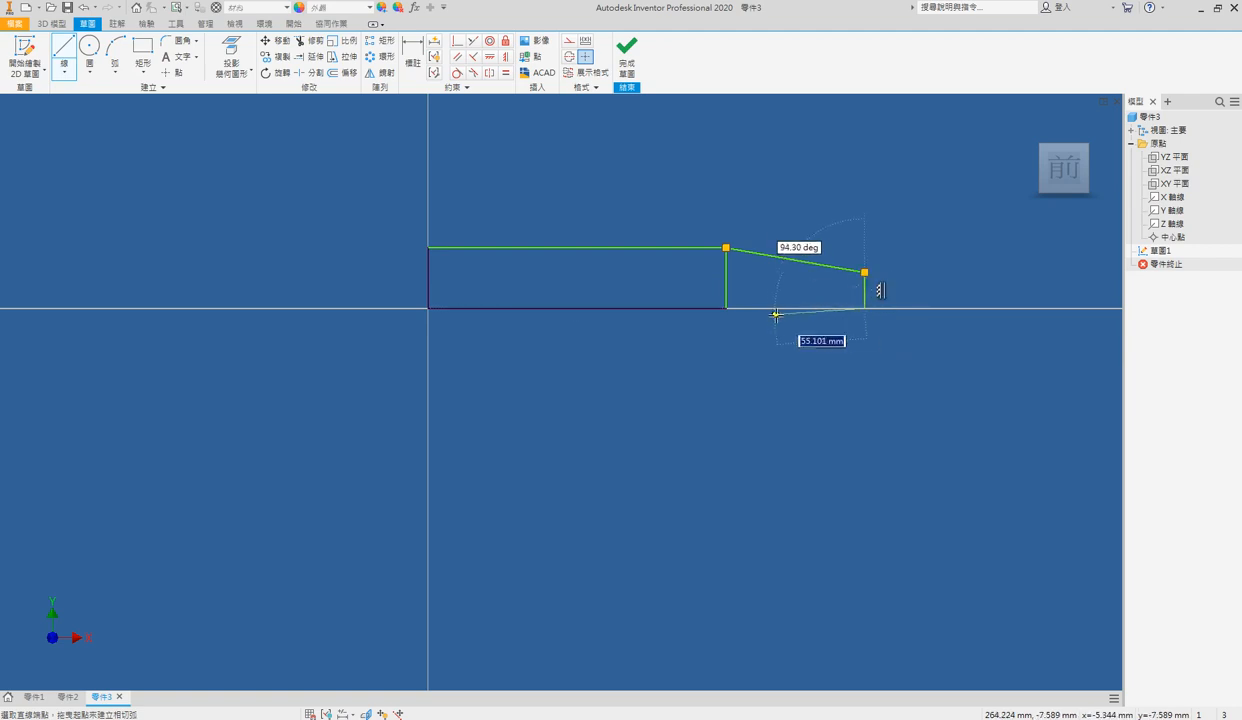
left_click(726, 308)
middle_click_drag(875, 305, 800, 327)
scroll(800, 327, "down", 3)
key("Escape")
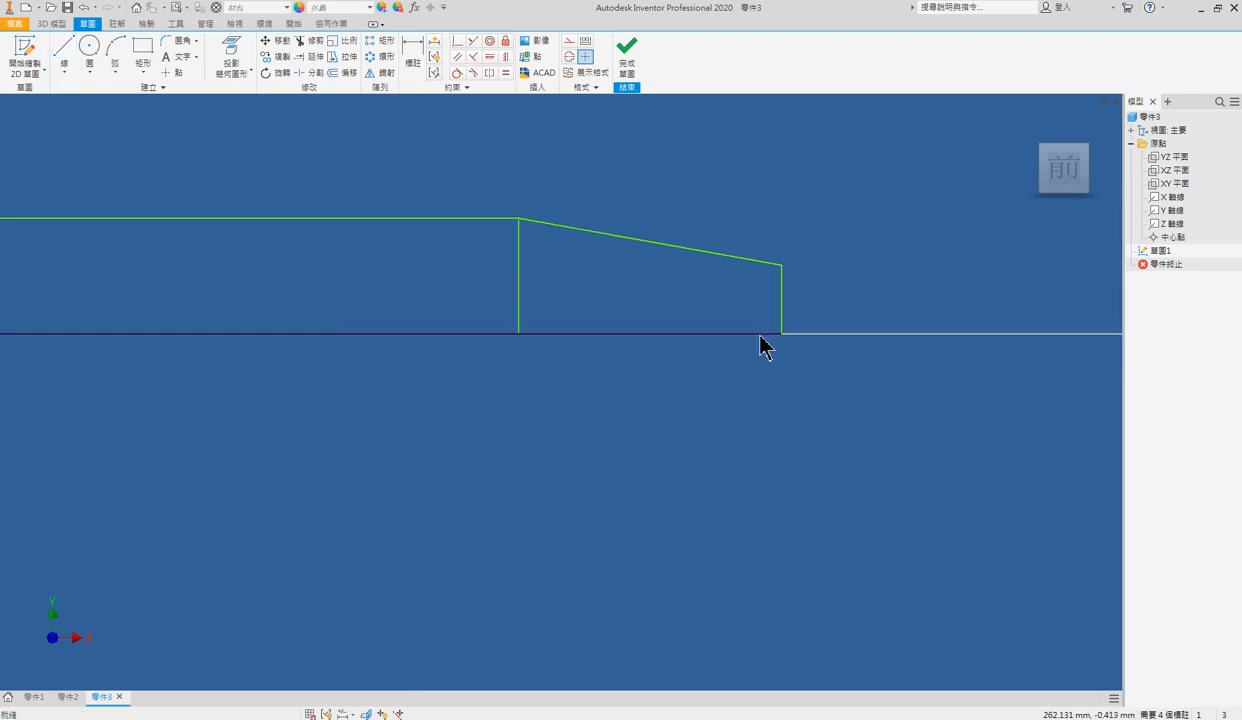
Draw a narrow neck rectangle beyond the tapered section along the horizontal axis, and a taller end rectangle about 25 mm high adjoining it
key("r")
left_click(781, 333)
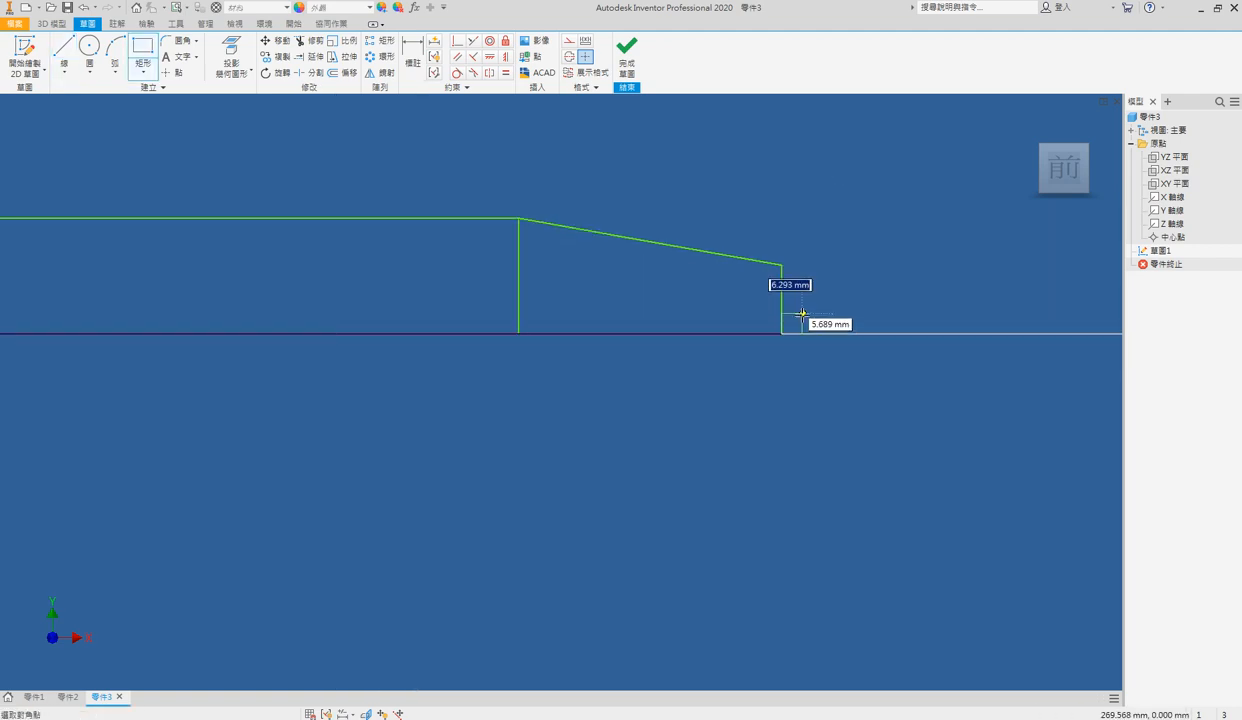
left_click(808, 276)
left_click(808, 333)
left_click(910, 258)
Dimension the height of the end rectangle's outer edge as 12/2 mm
key("d")
scroll(627, 290, "down", 2)
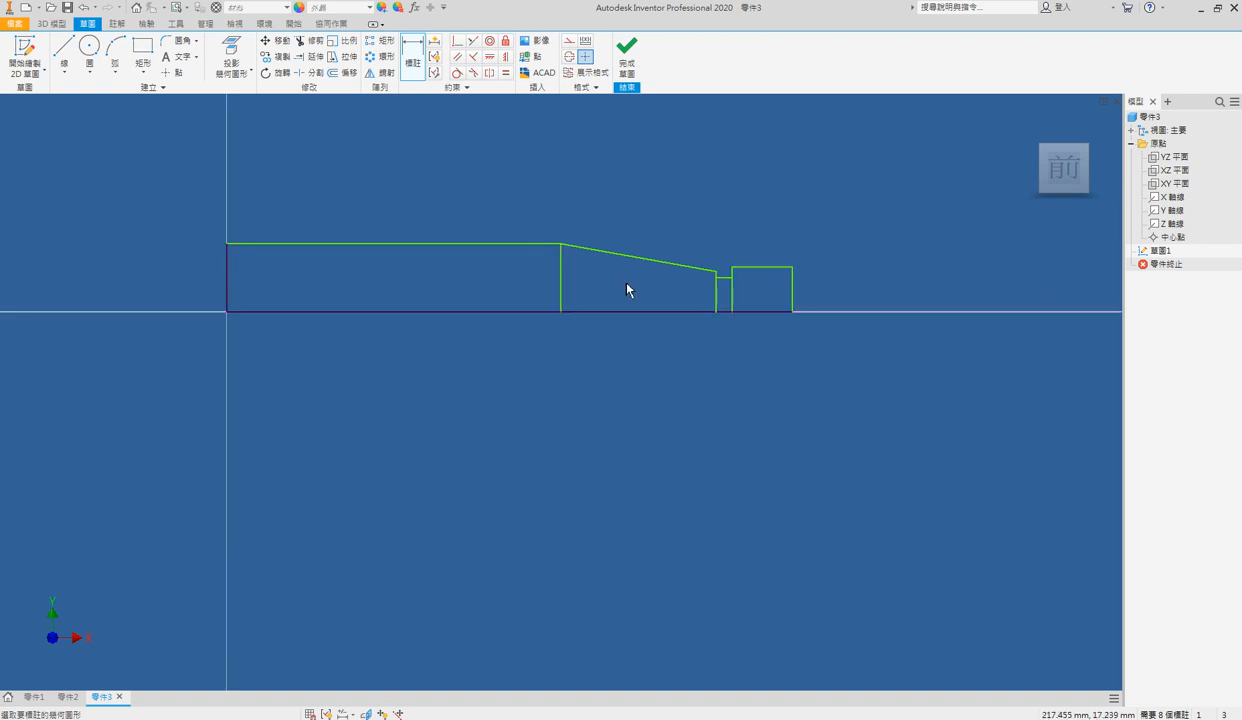
left_click(791, 294)
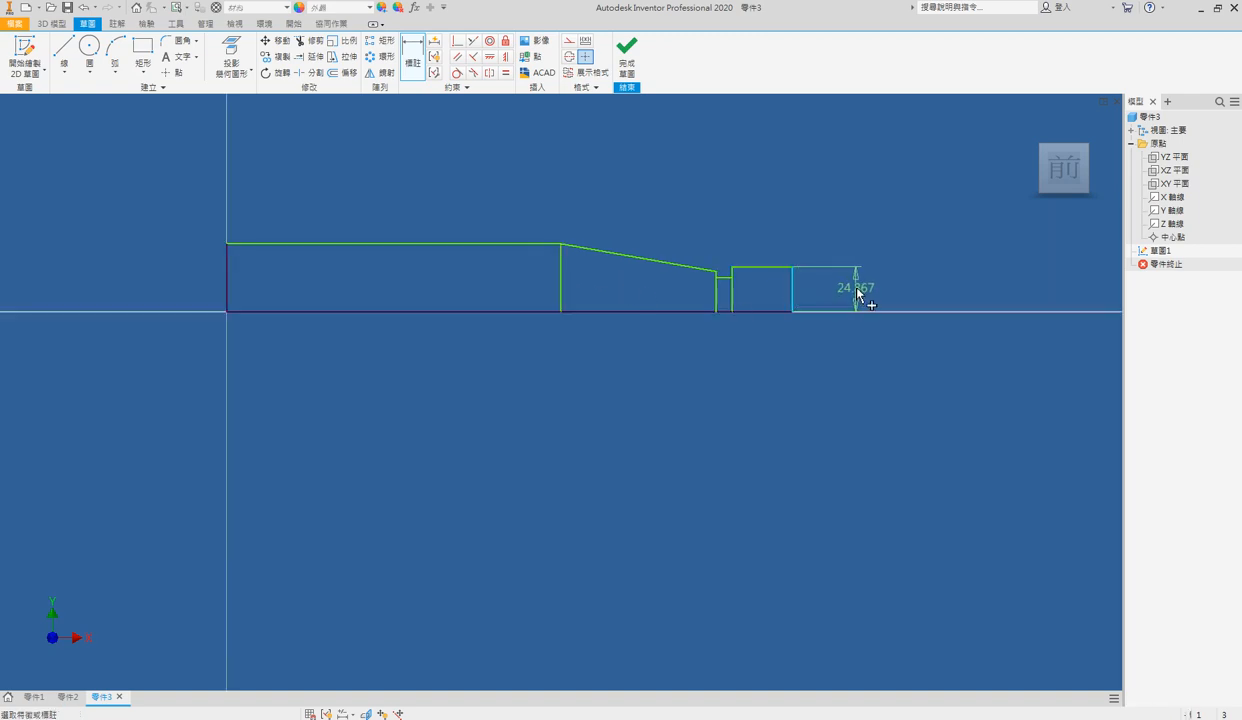
left_click(857, 297)
type("12/2")
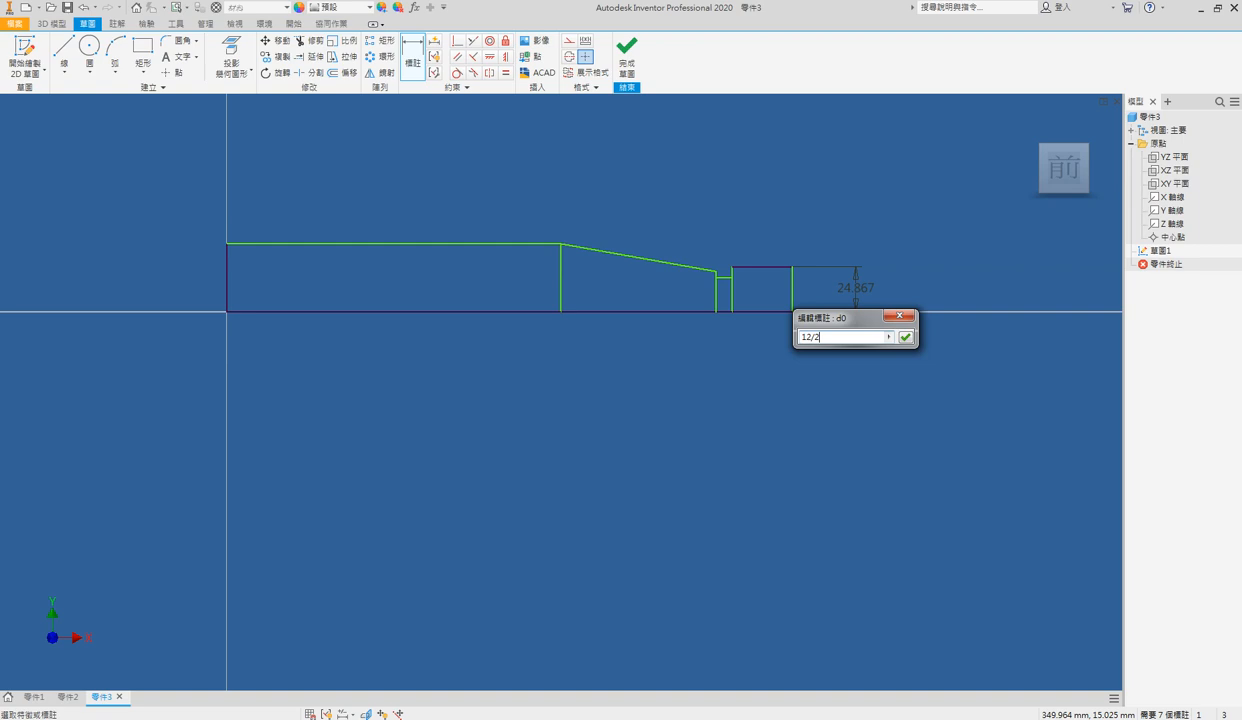
key("Return")
Dimension the height of the long rectangle's edge at the origin as 20/2 mm
scroll(215, 318, "up", 4)
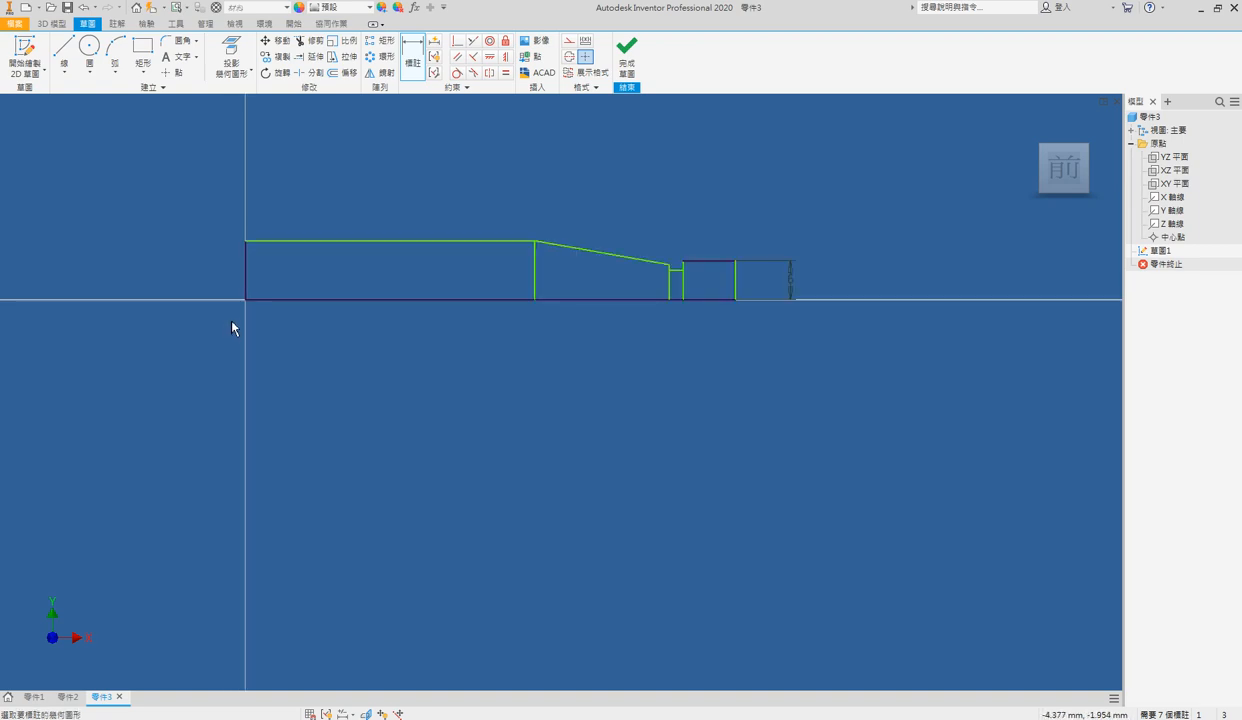
left_click(248, 271)
left_click(168, 258)
type("20")
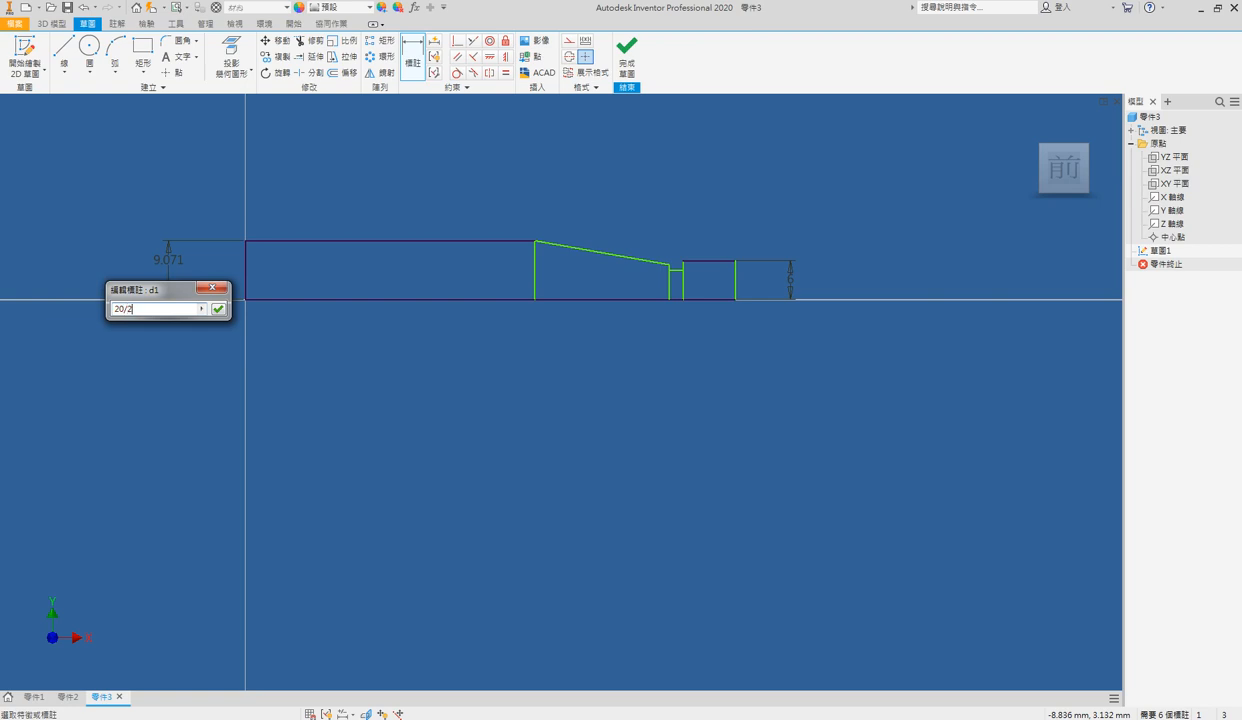
type("/2")
key("Return")
middle_click_drag(605, 319, 529, 335)
scroll(565, 314, "down", 3)
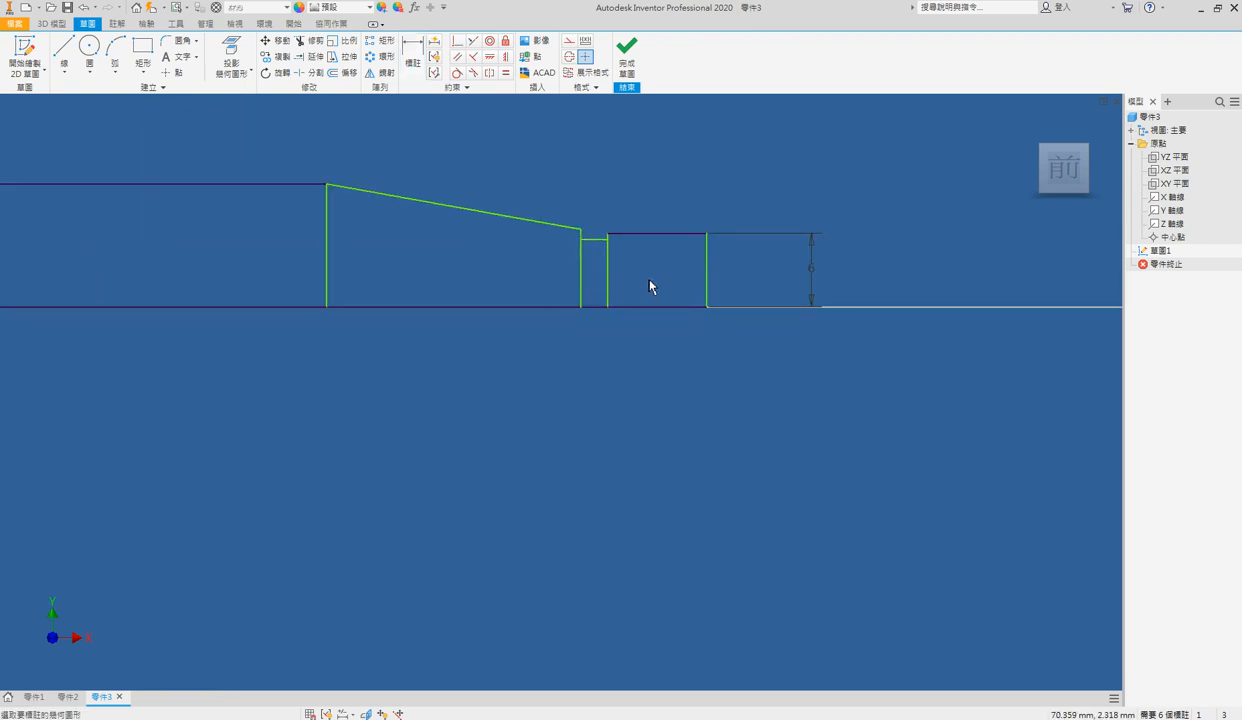
left_click(657, 234)
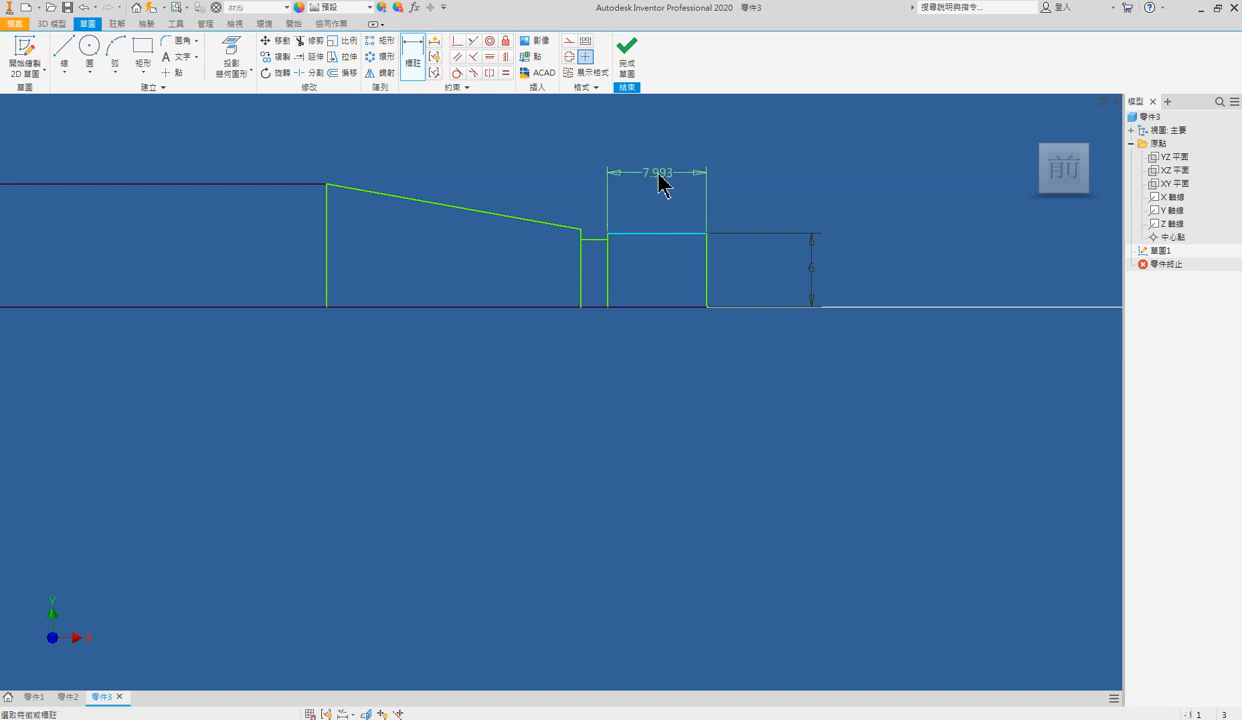
left_click(658, 172)
key("Escape")
key("ctrl+z")
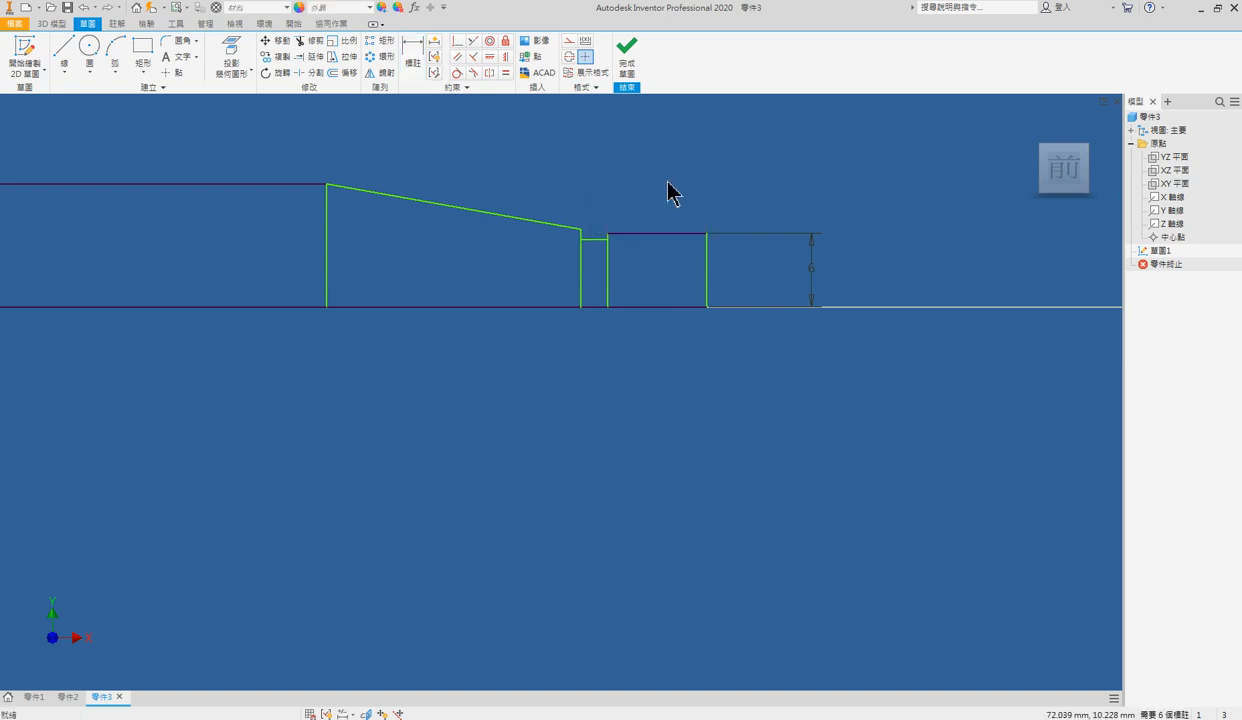
Dimension the distance from the taper's small-end edge to the profile's outer end edge as 16 mm
key("d")
left_click(582, 262)
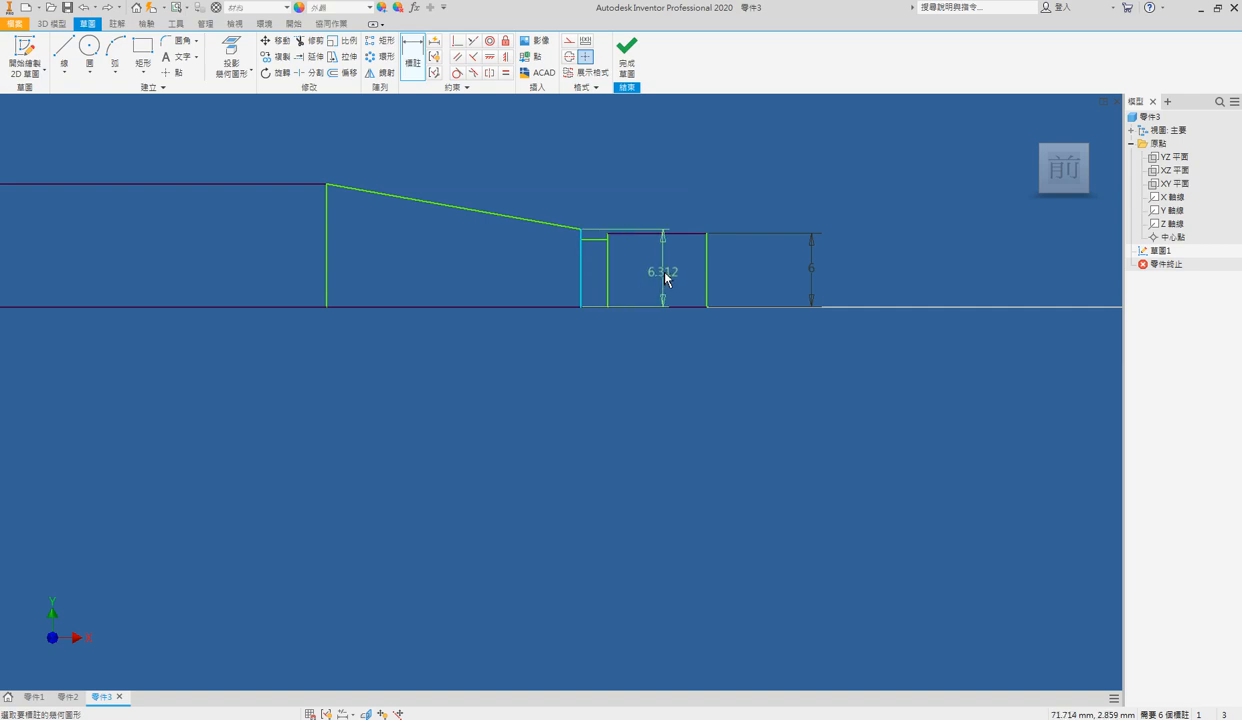
left_click(707, 252)
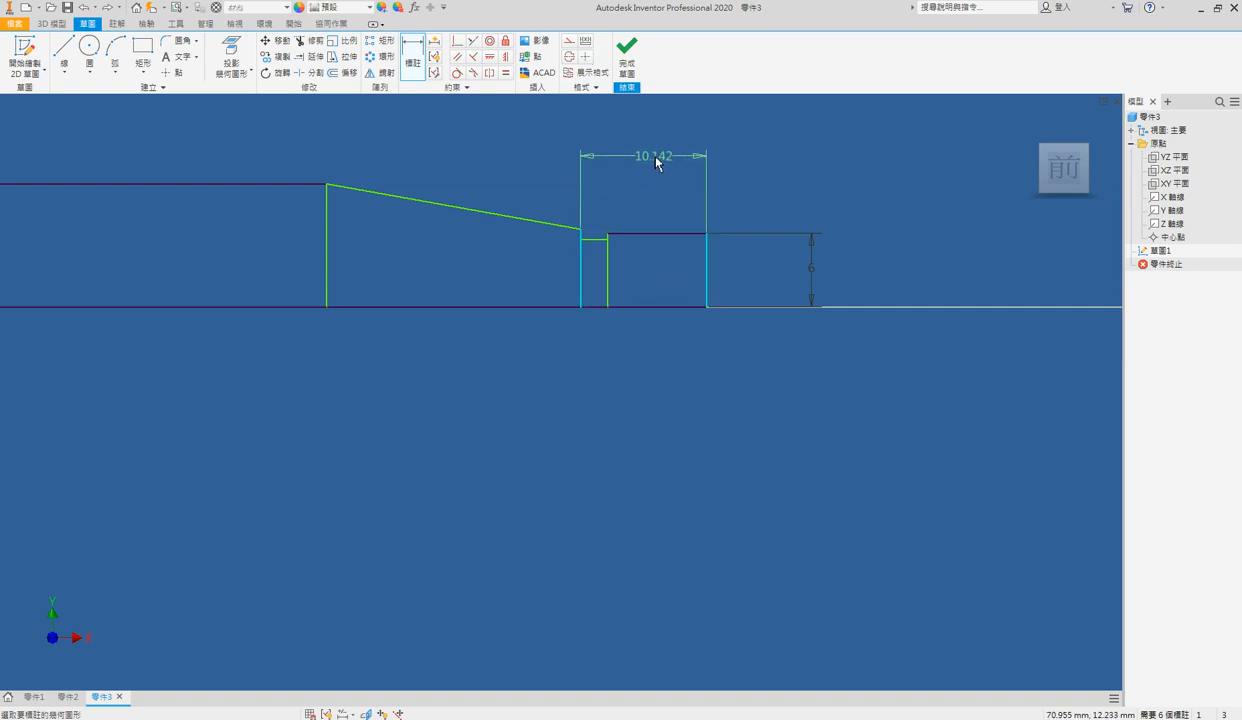
left_click(655, 165)
type("16")
key("Return")
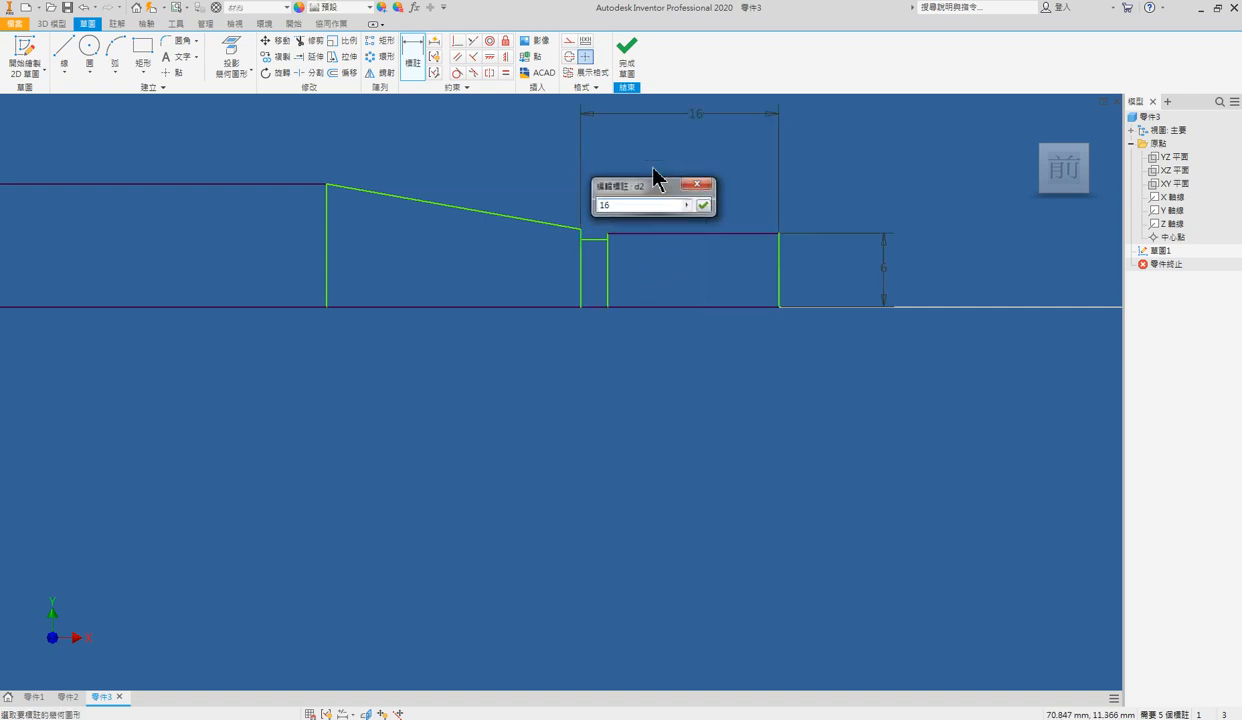
key("Escape")
Dimension the neck rectangle with a width of 2 mm and a height of 9.5/2 mm above the axis
left_click(595, 239)
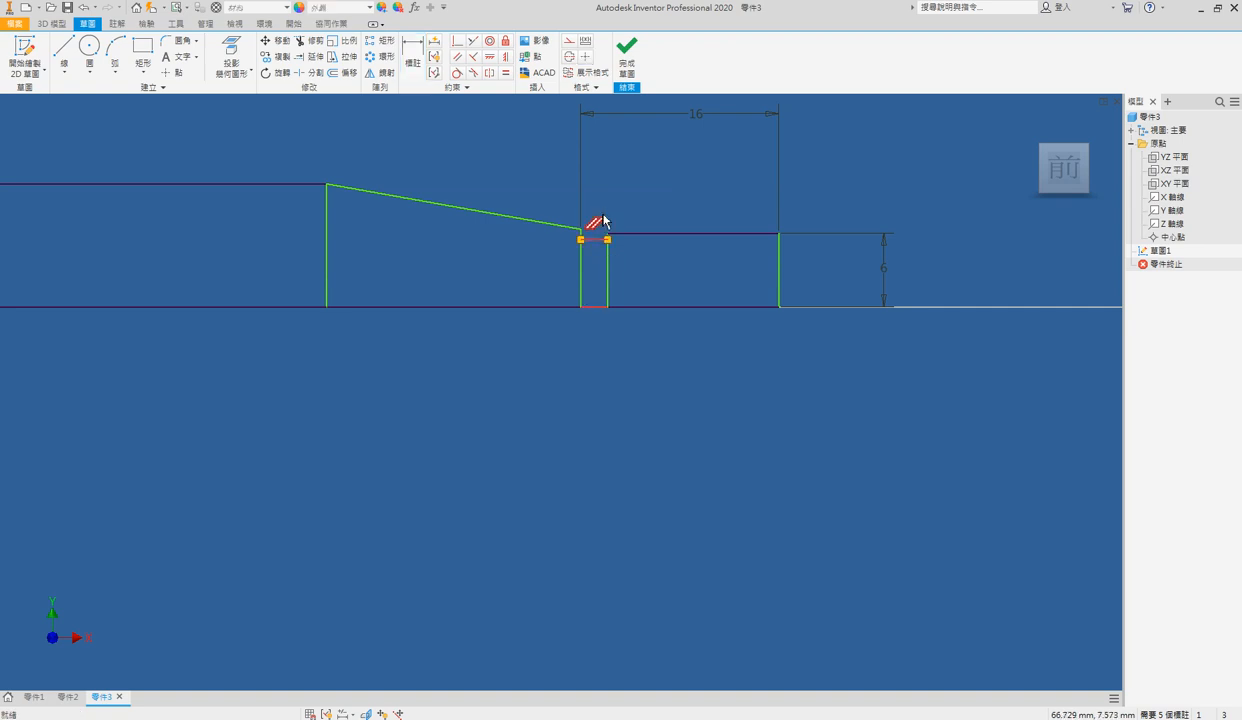
key("d")
left_click(598, 241)
left_click(612, 174)
type("2")
key("Return")
left_click(595, 241)
left_click(601, 306)
left_click(664, 288)
type("9.5/2")
key("Return")
Dimension the horizontal length of the tapered section as 18 mm
middle_click_drag(568, 300, 590, 282)
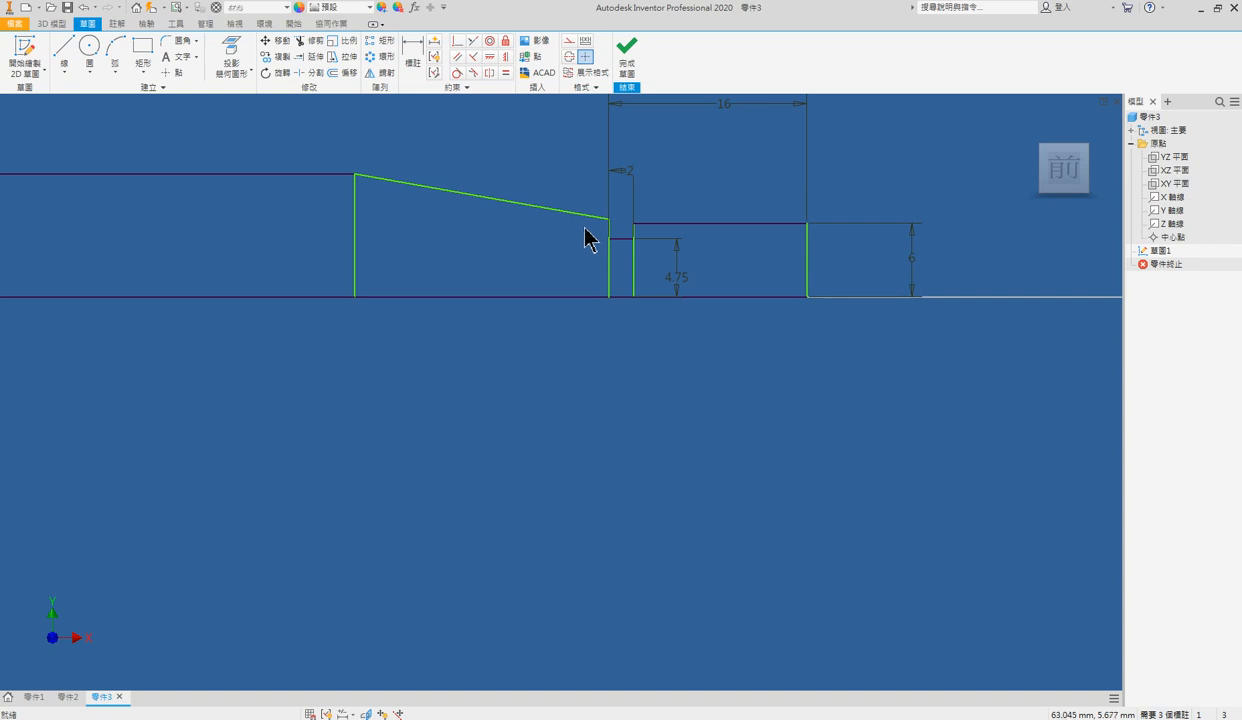
middle_click_drag(626, 230, 851, 232)
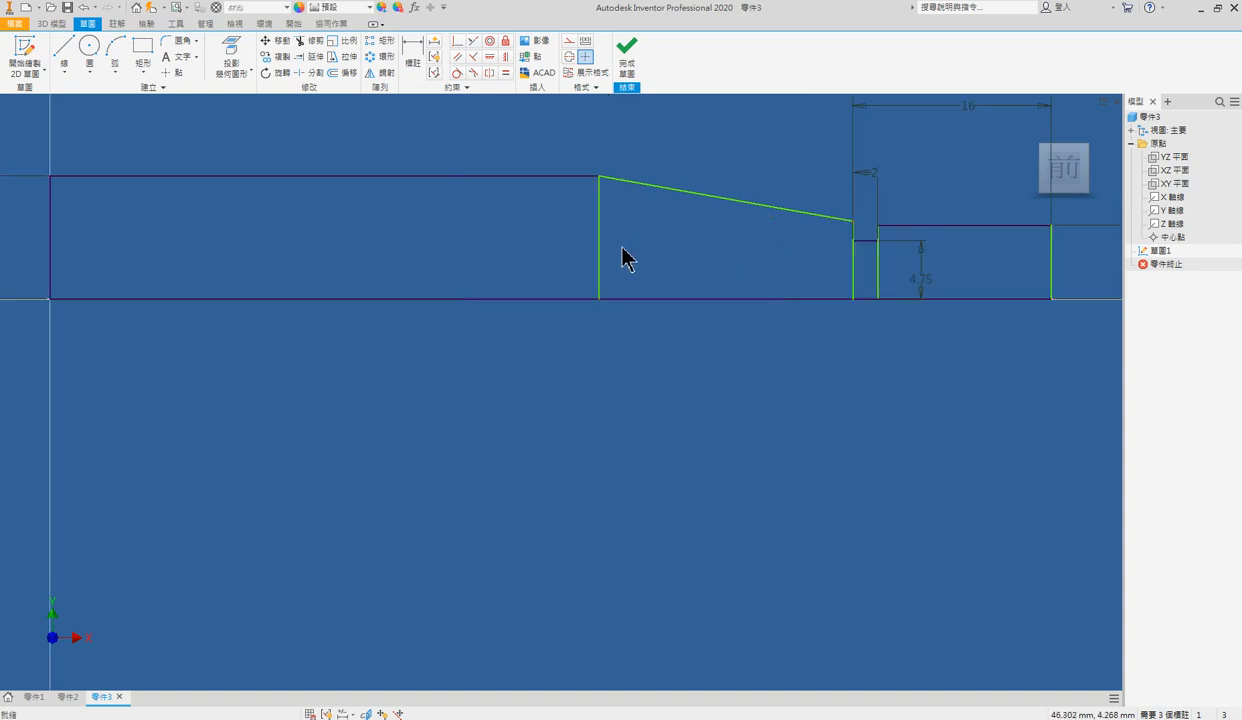
key("d")
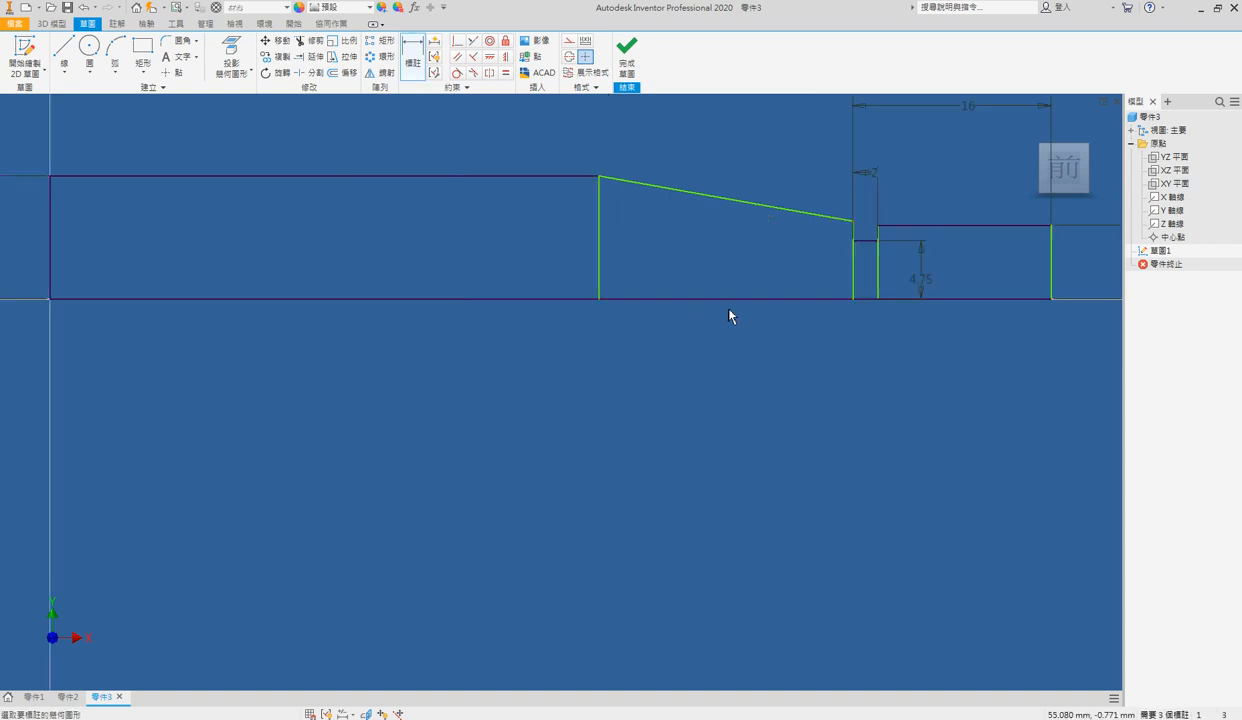
left_click(655, 299)
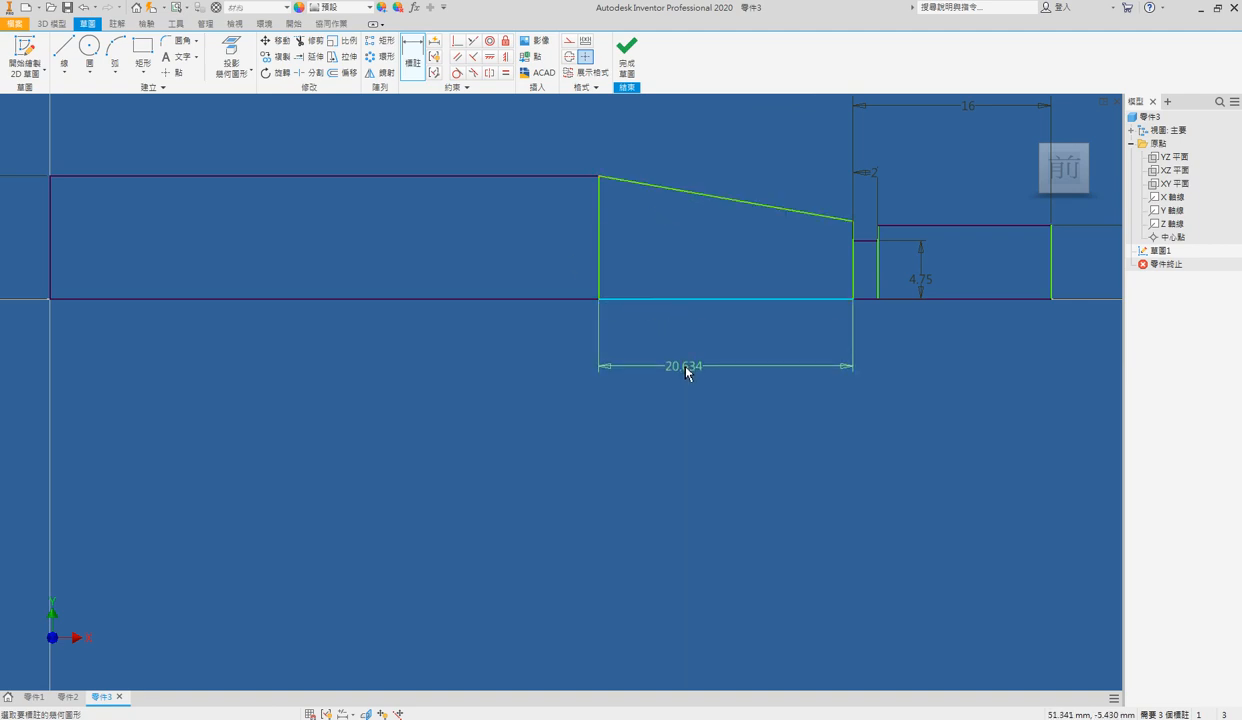
left_click(666, 112)
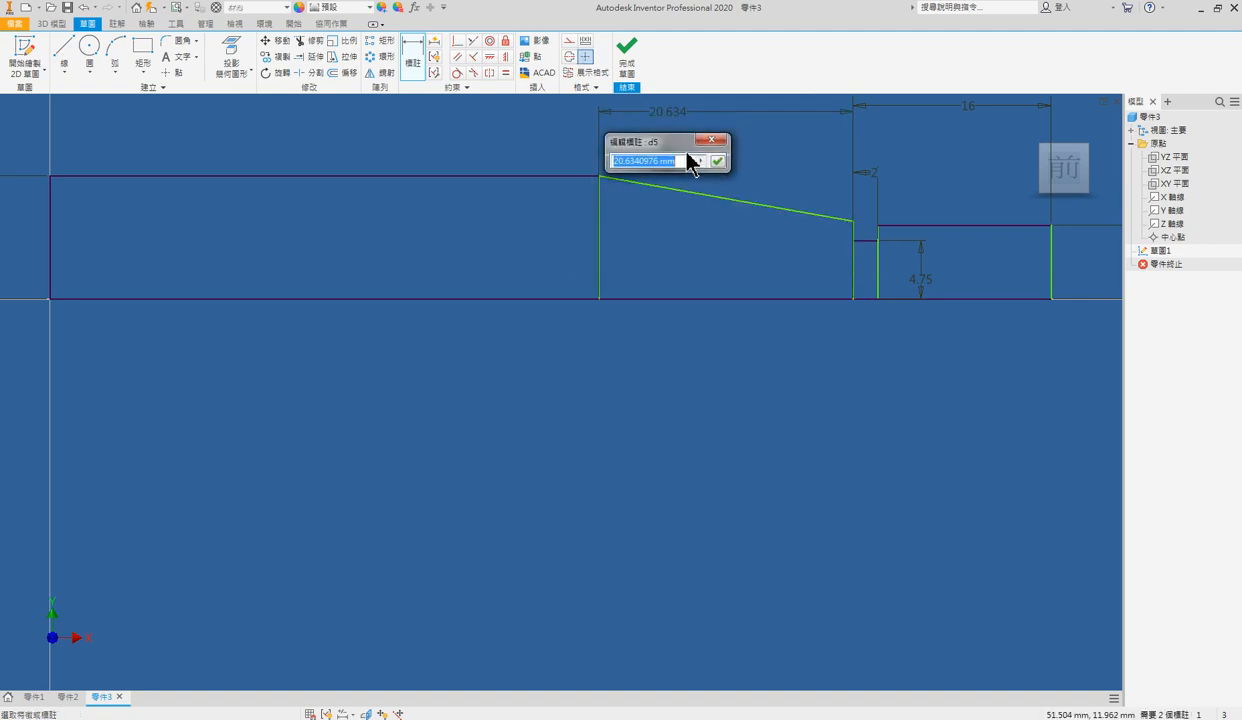
type("18")
key("Return")
Dimension the overall length of the profile between its two outermost vertical edges as 86 mm
scroll(913, 269, "down", 3)
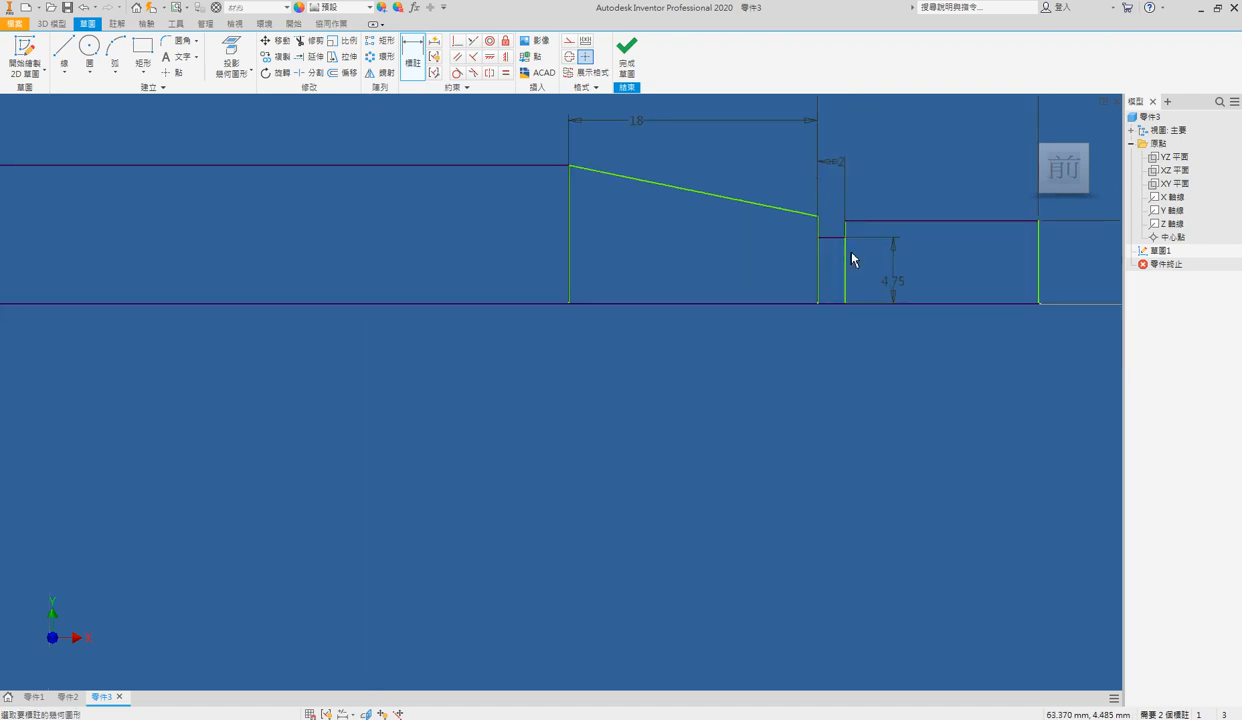
left_click(361, 288)
left_click(1000, 288)
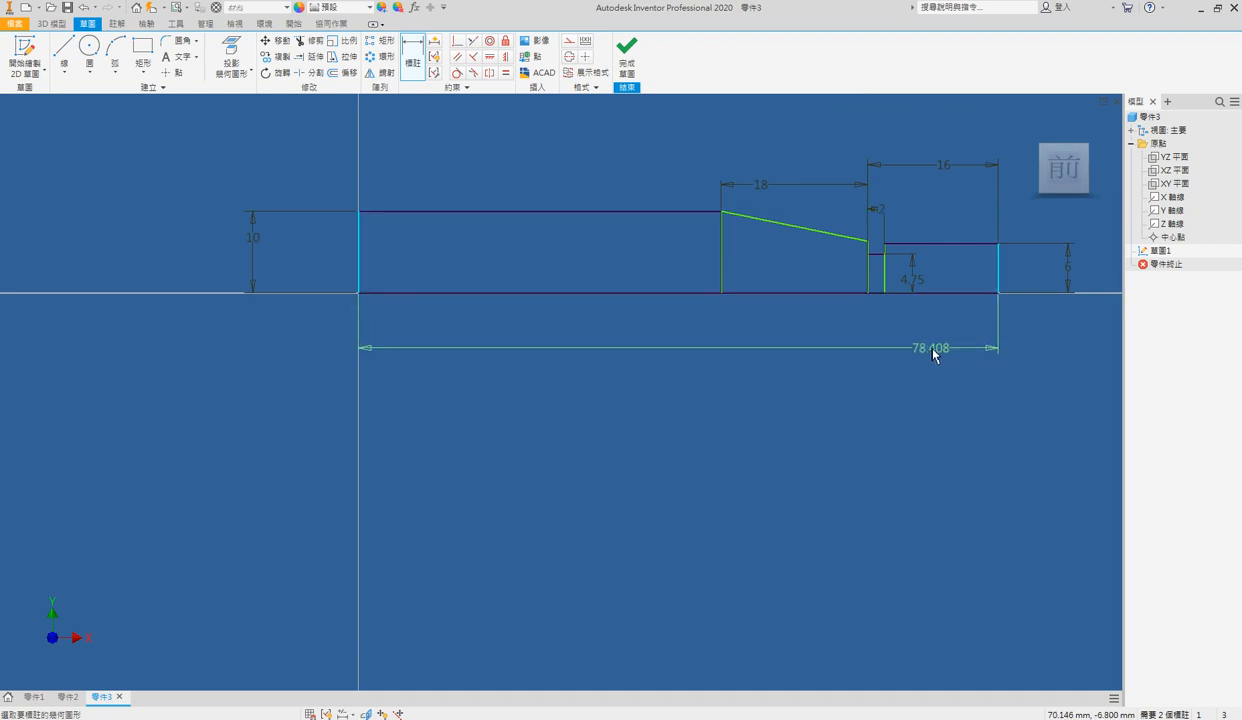
left_click(928, 350)
type("86")
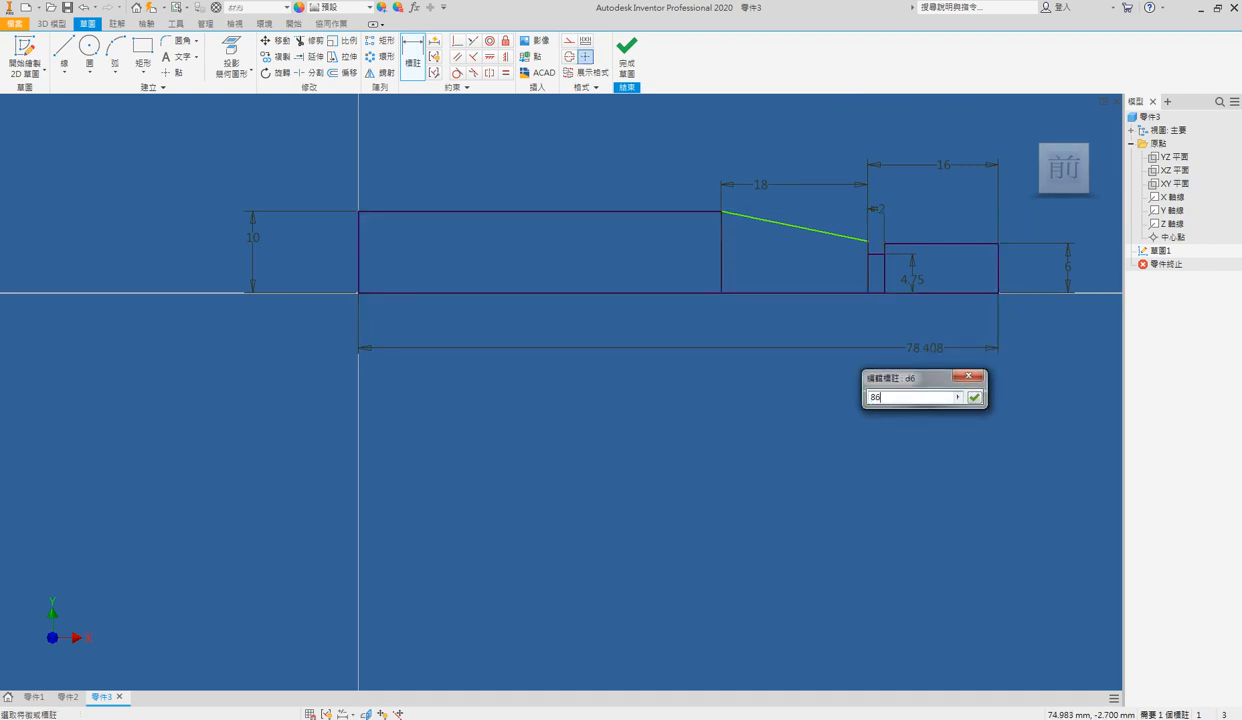
key("Return")
scroll(752, 312, "up", 3)
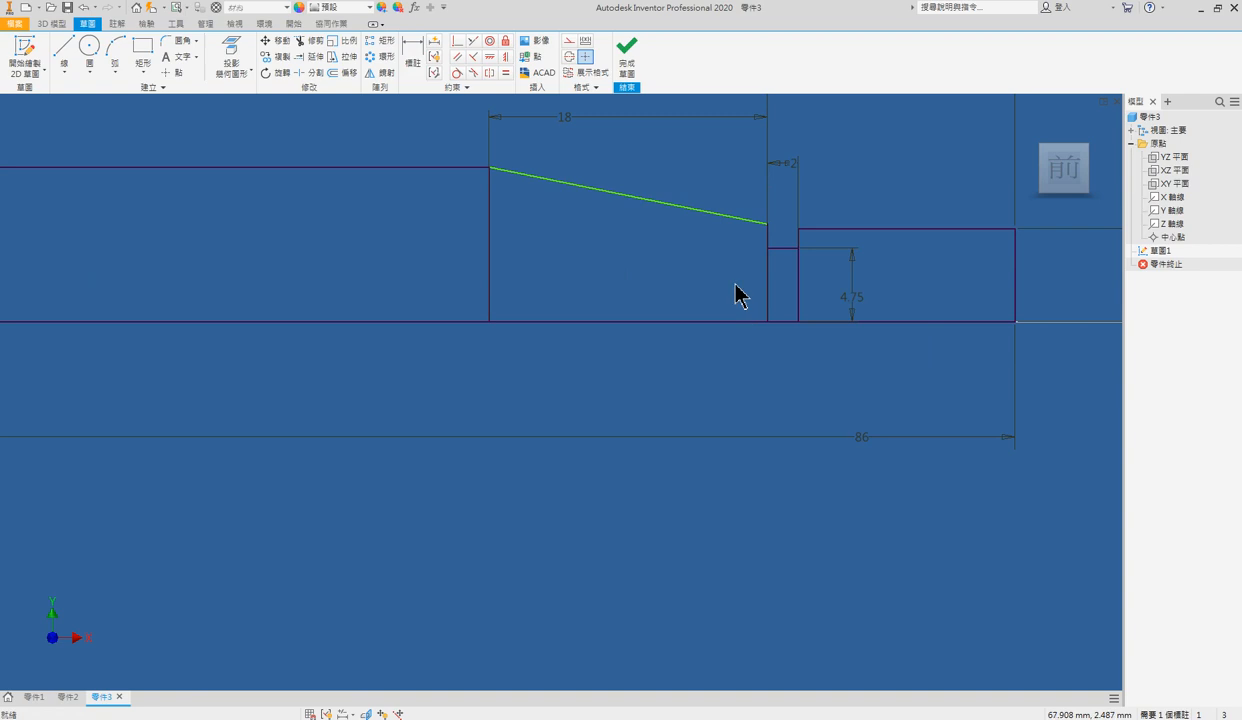
scroll(718, 288, "up", 3)
middle_click_drag(718, 288, 783, 424)
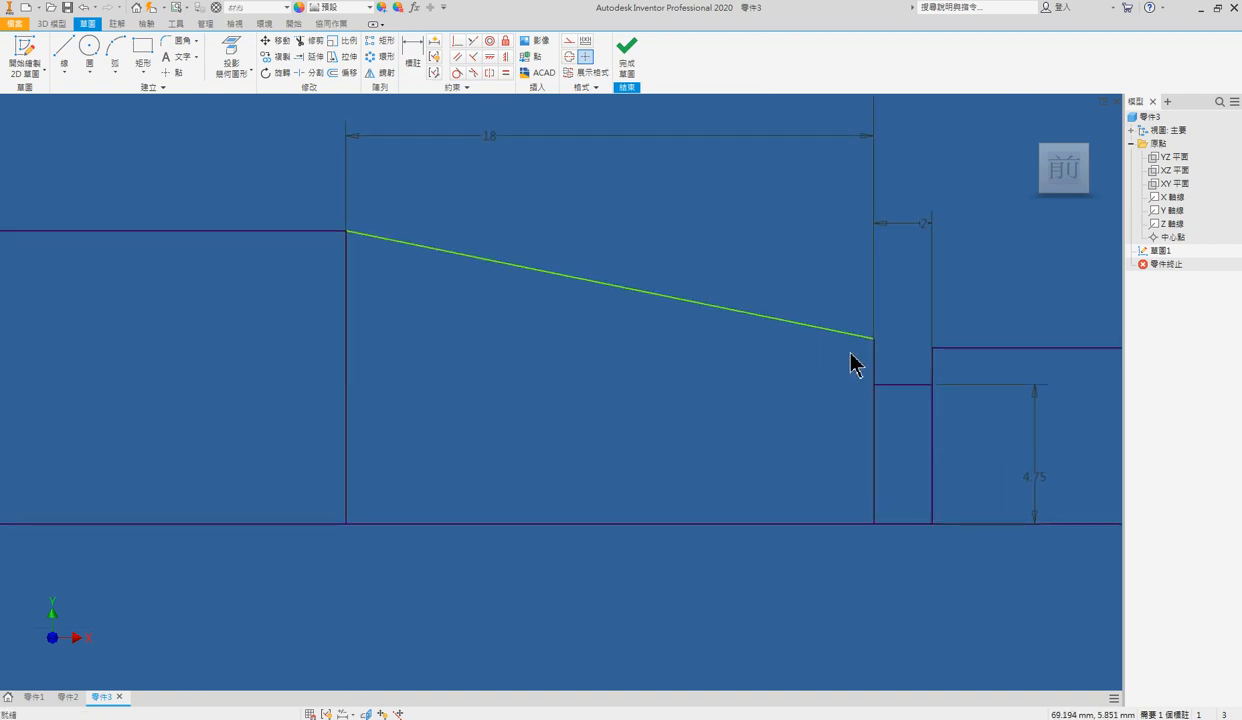
key("space")
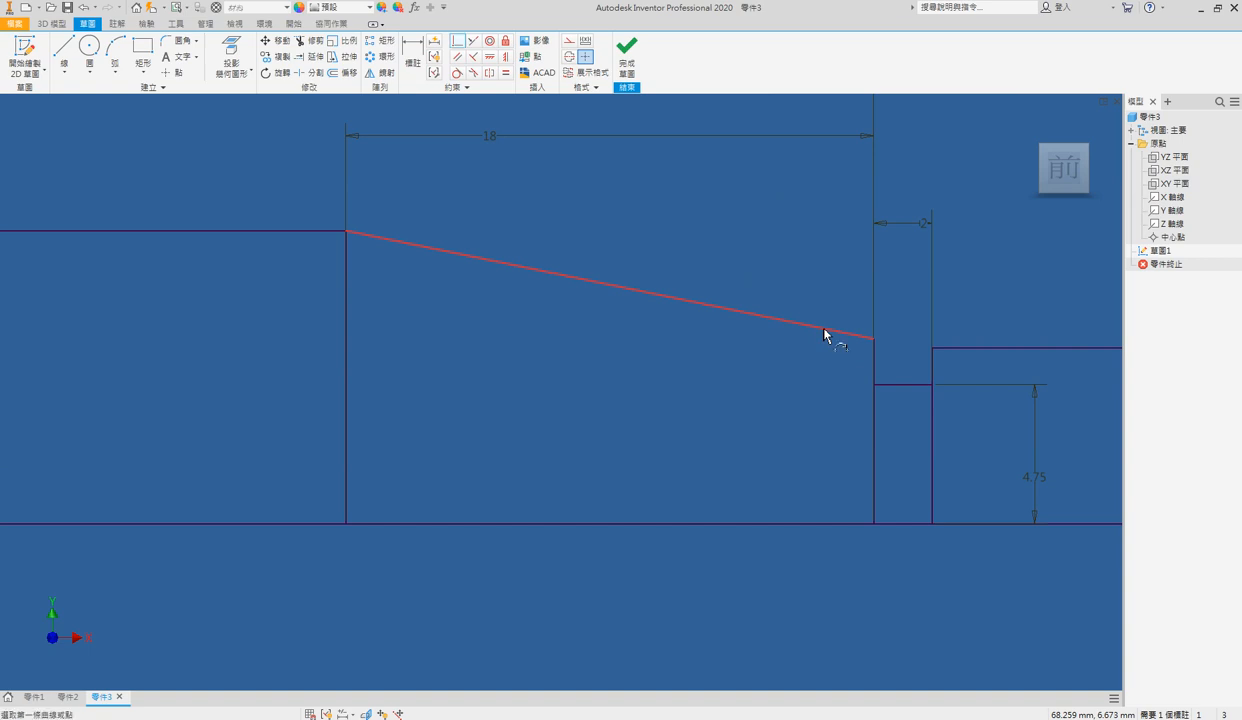
key("l")
left_click(822, 327)
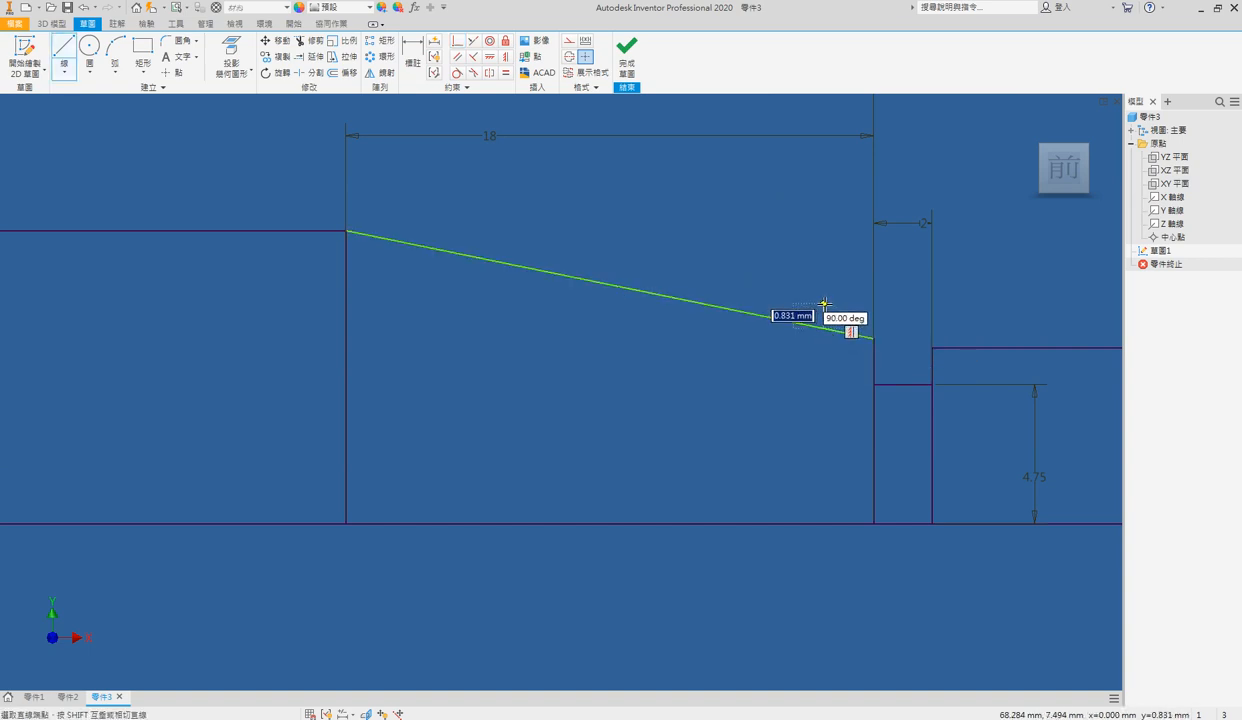
scroll(810, 312, "down", 5)
key("Escape")
Draw a 0.5 mm vertical line up from the sloped line near its lower end, followed by a 3 mm horizontal line back toward the origin
key("l")
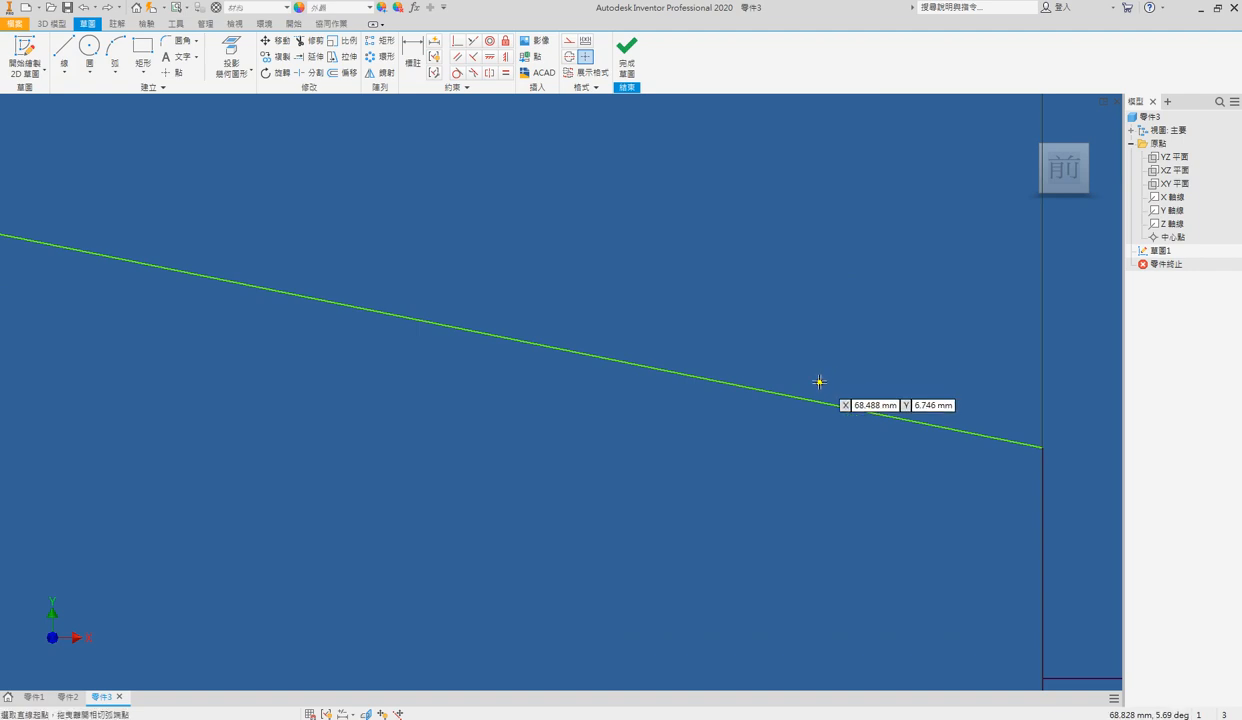
left_click(821, 398)
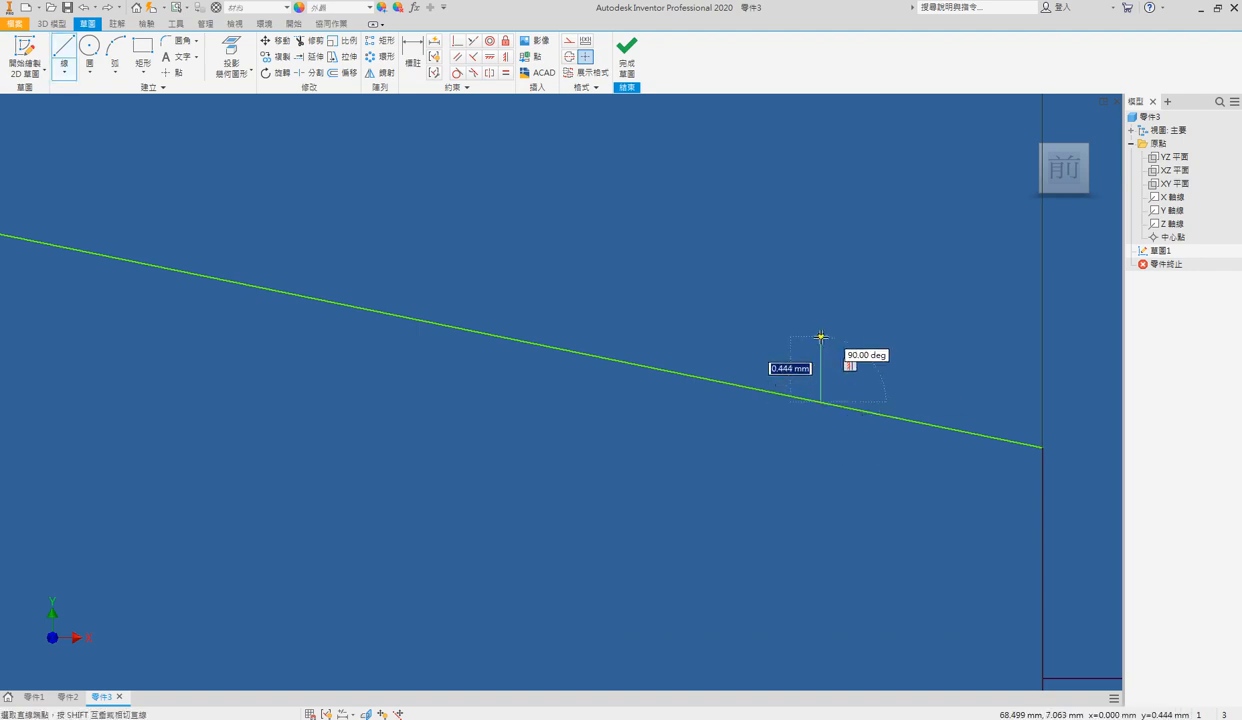
type("0.5")
key("Return")
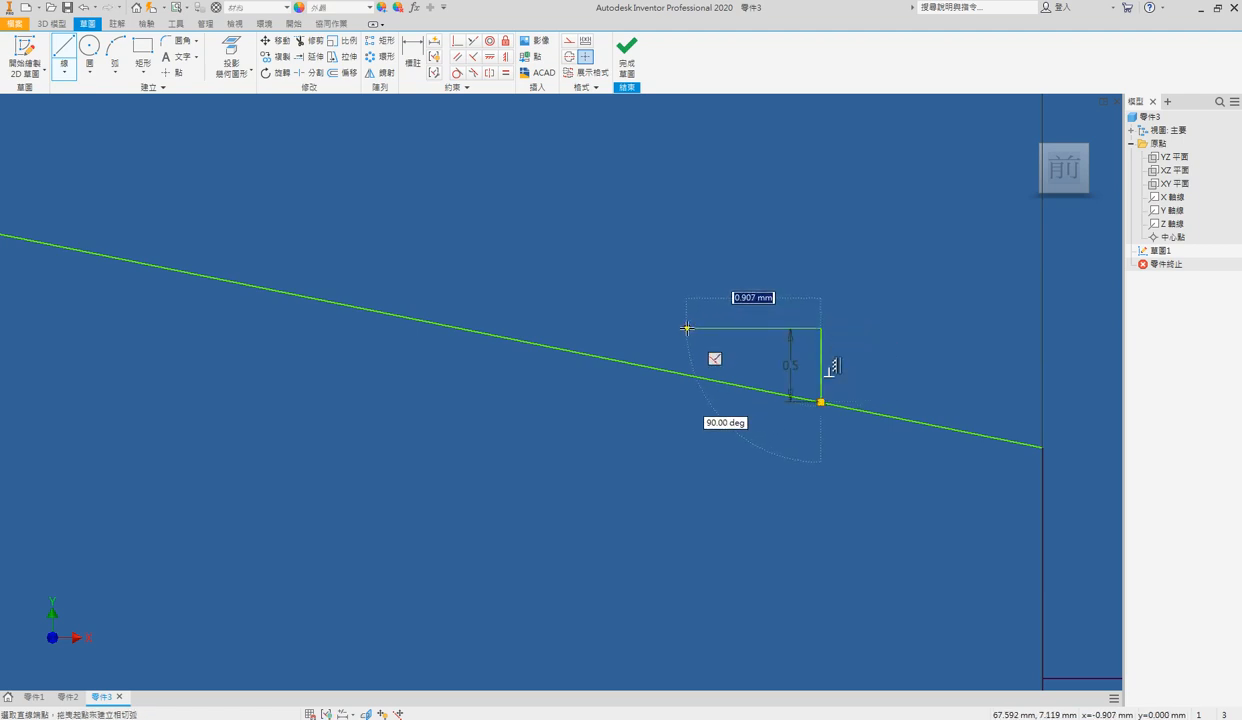
type("34")
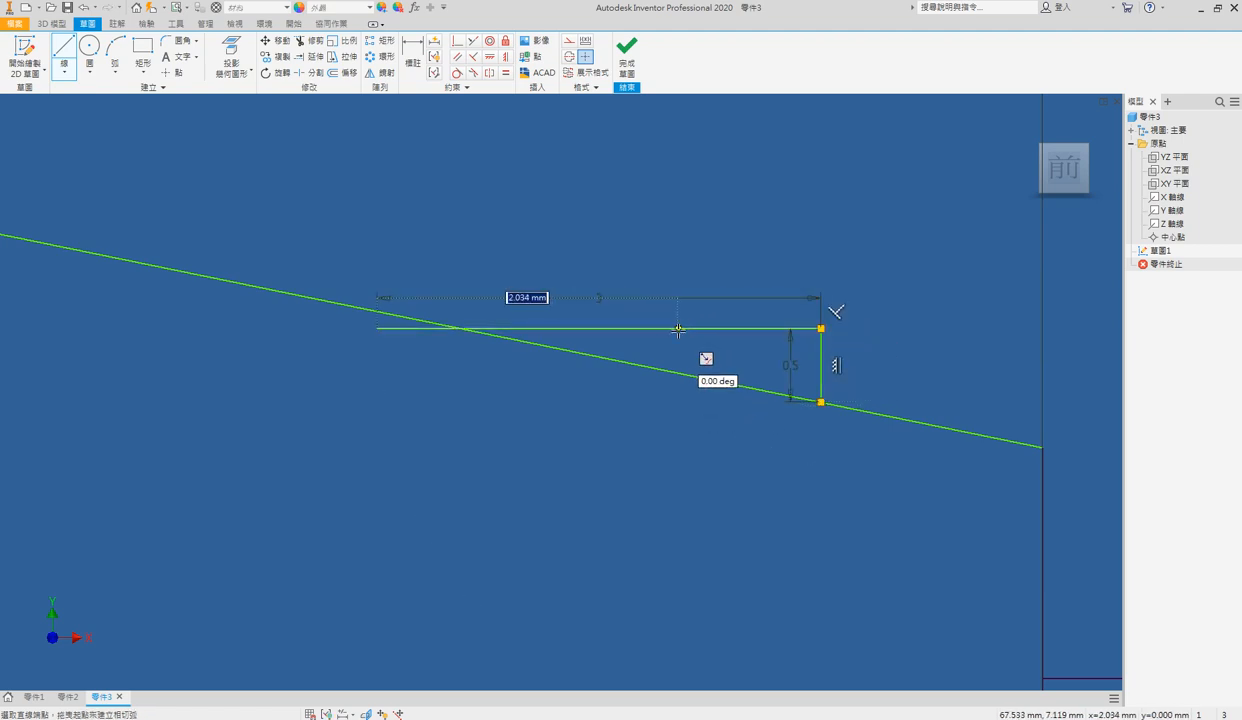
key("Return")
key("Escape")
Constrain the 3 mm line's free end onto the sloped line and turn both slope-triangle lines into construction geometry
key("c")
left_click(384, 312)
left_click(378, 328)
key("Escape")
left_click_drag(802, 252, 731, 195)
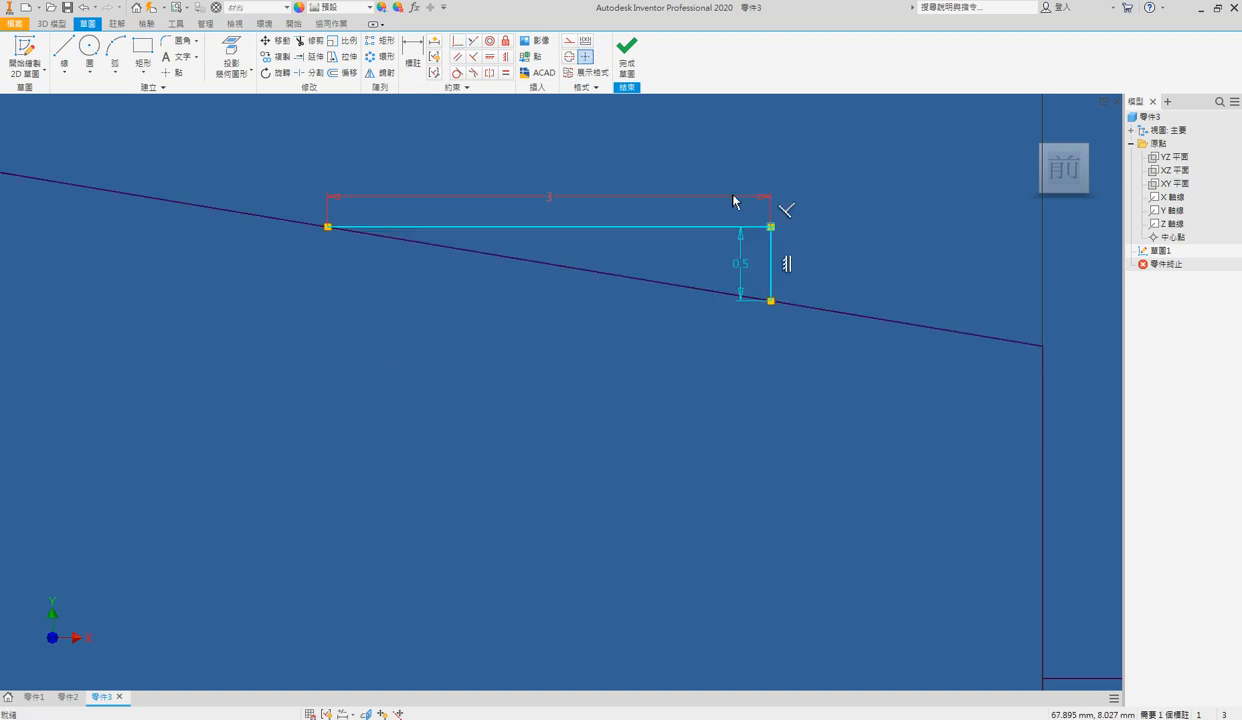
key("x")
Revolve all four profile regions a full 360° about the base line on the horizontal axis to form the stepped, tapered shaft
scroll(730, 200, "down", 6)
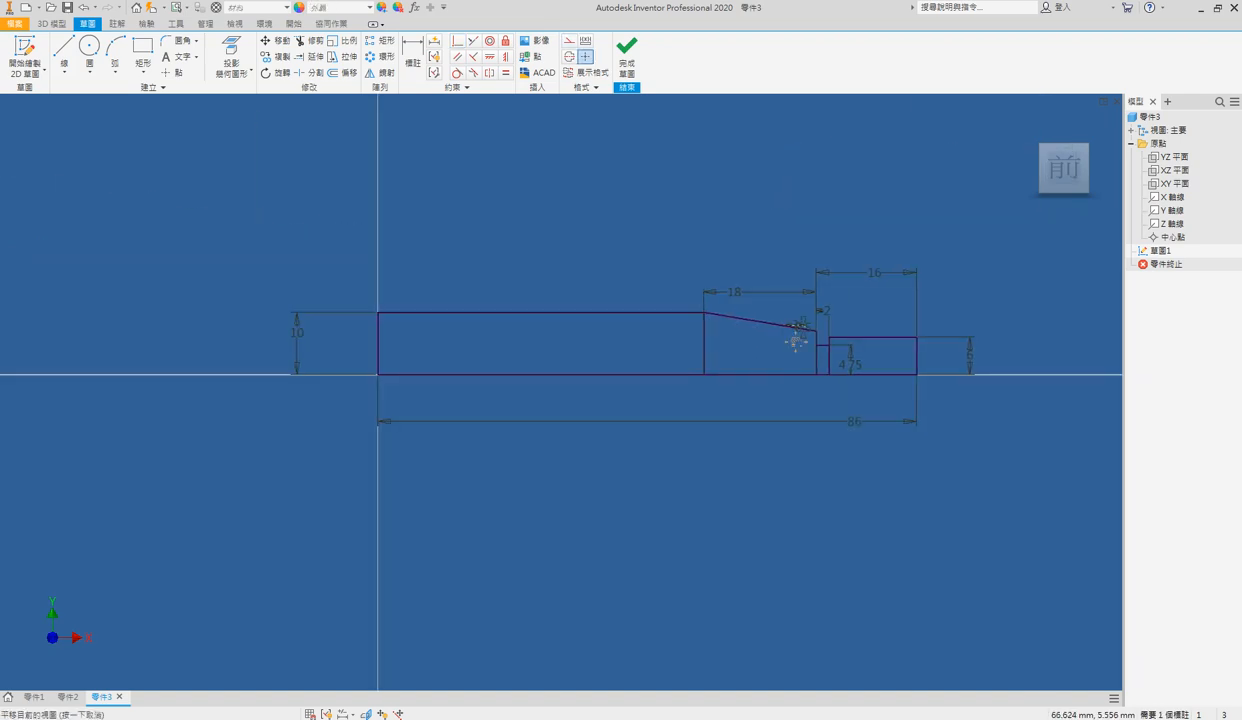
key("r")
left_click(618, 341)
left_click(798, 327)
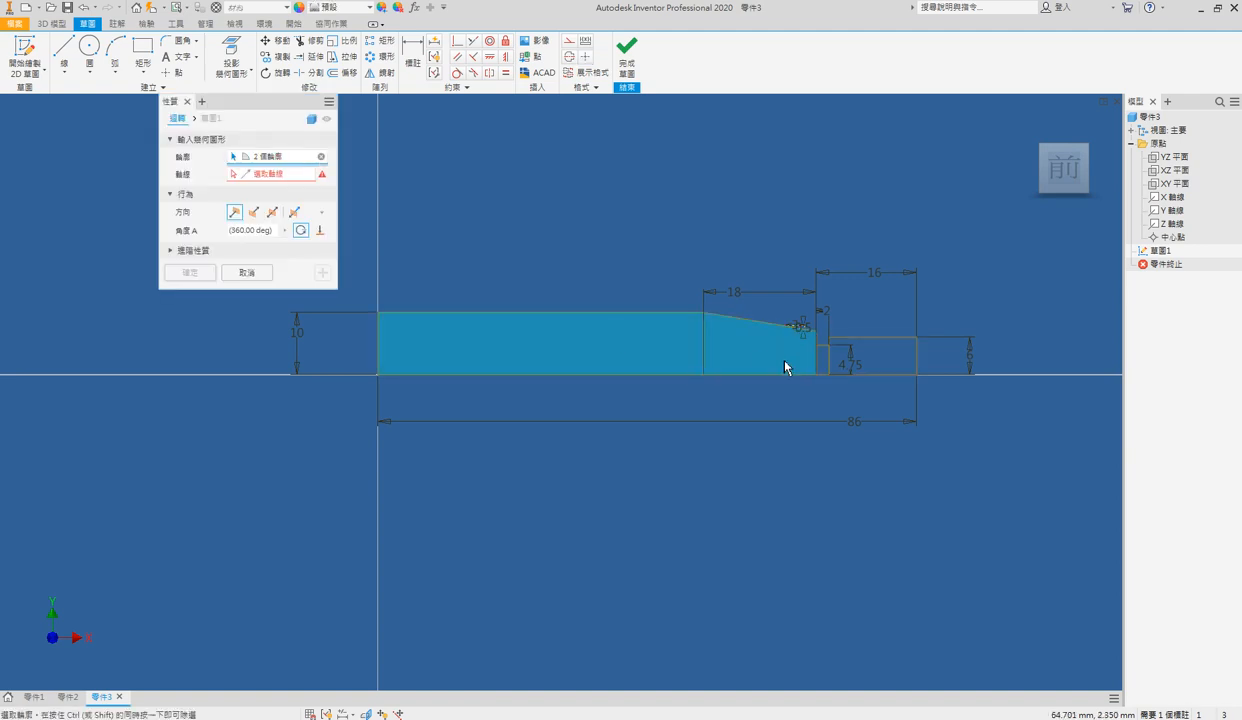
left_click(838, 368)
left_click(823, 358)
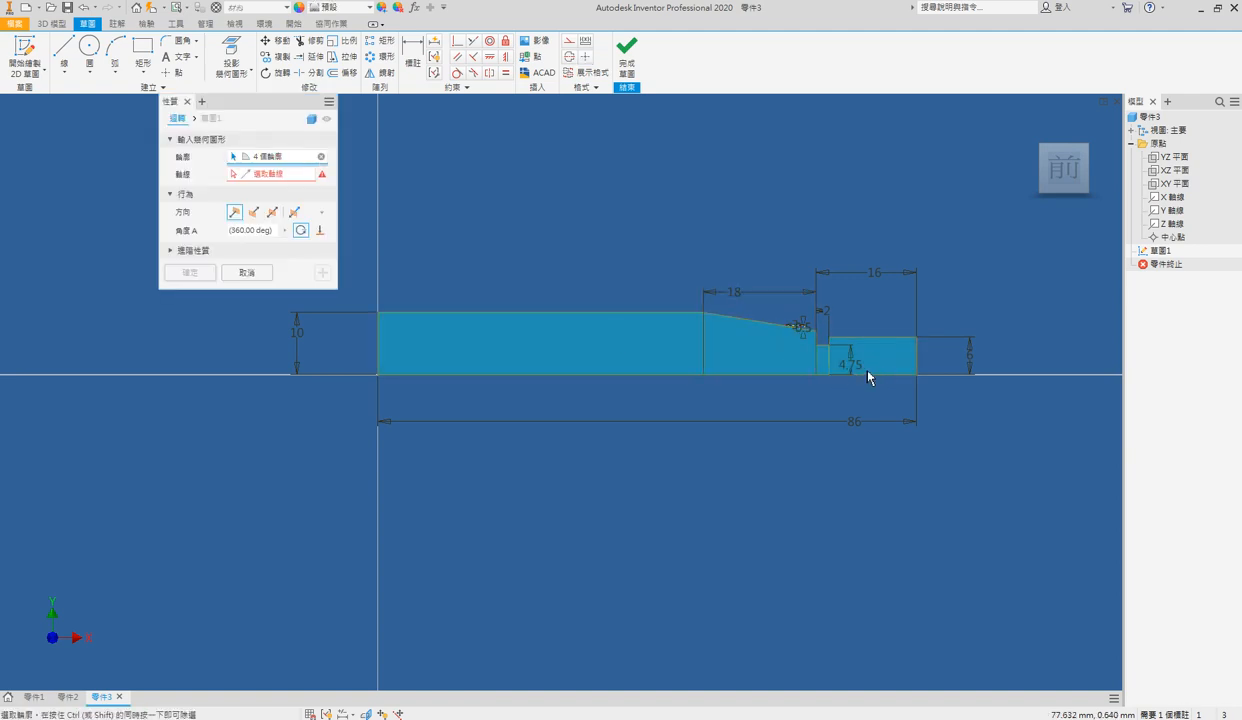
key("Tab")
left_click(777, 374)
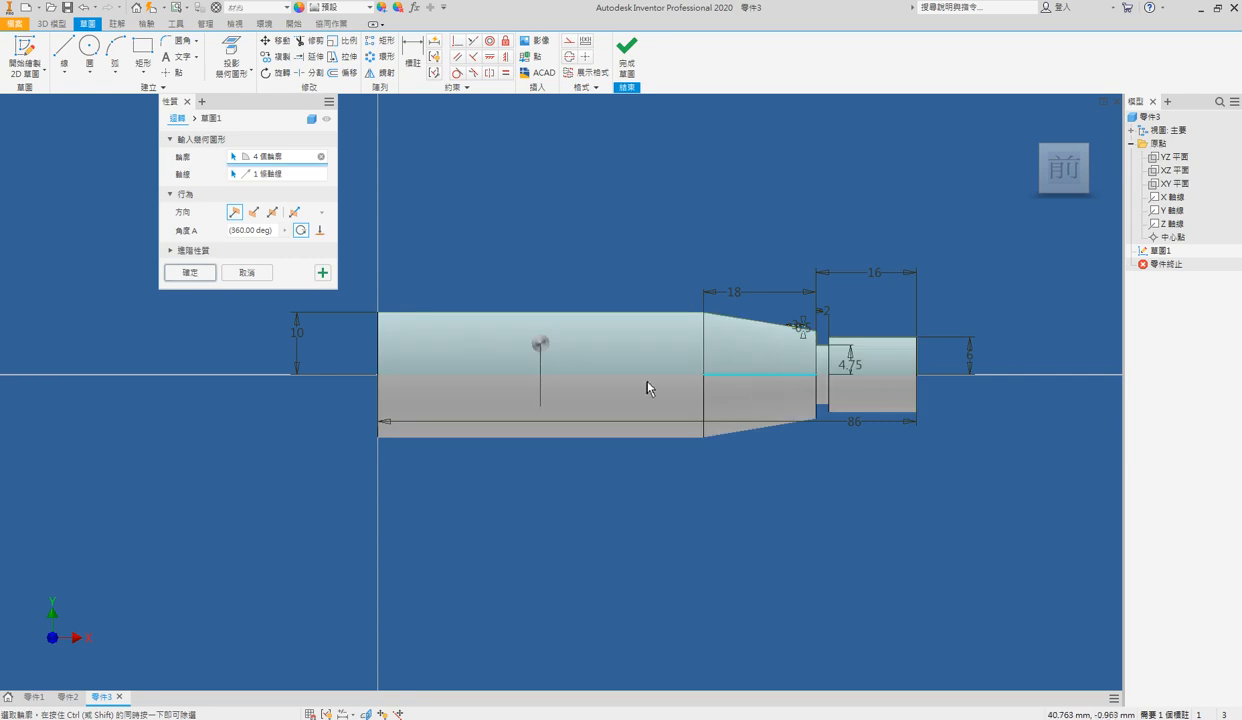
left_click(200, 273)
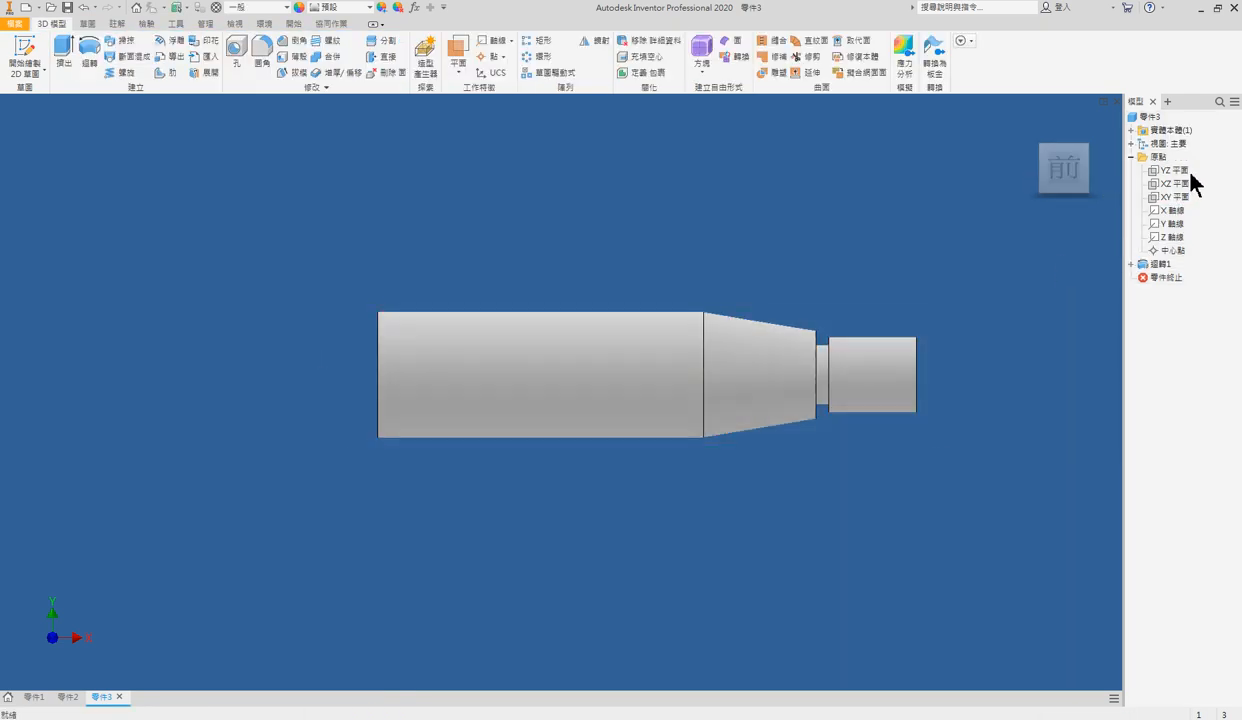
Start a sketch on the XY plane with sliced graphics and draw a rectangle from the shaft's upper edge to about 5.5 mm below its axis
left_click(1175, 198)
key("s")
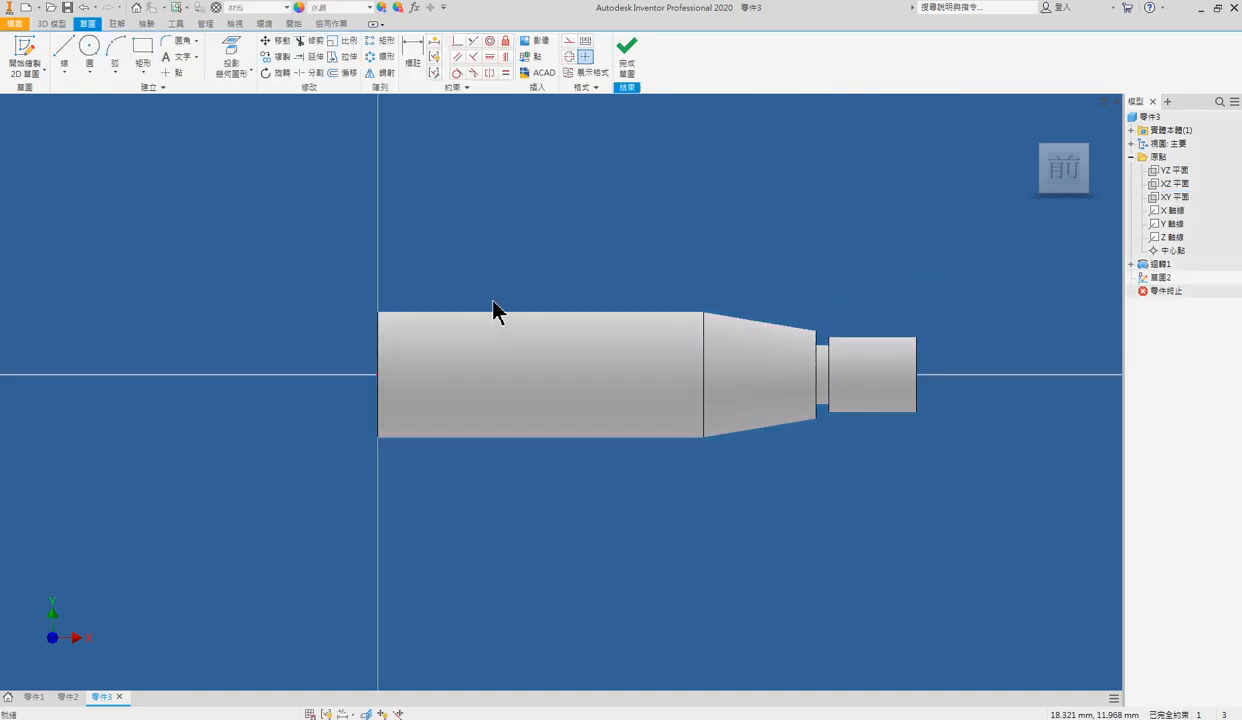
key("F7")
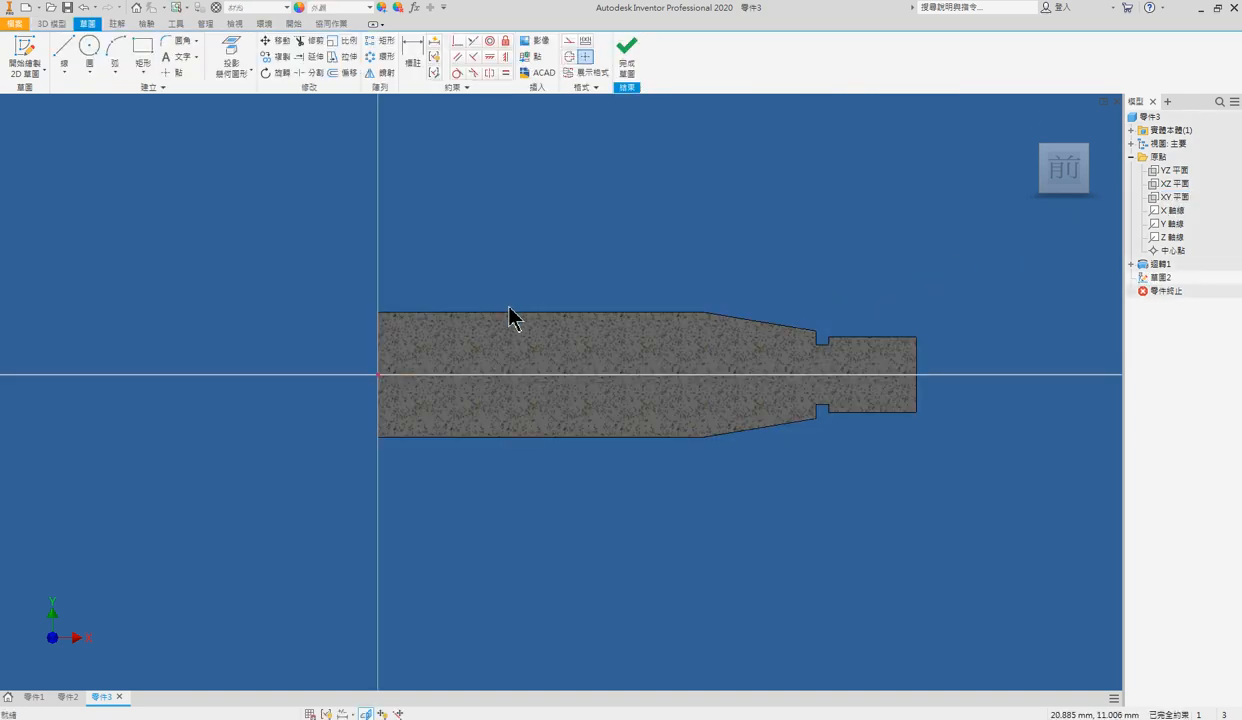
key("p")
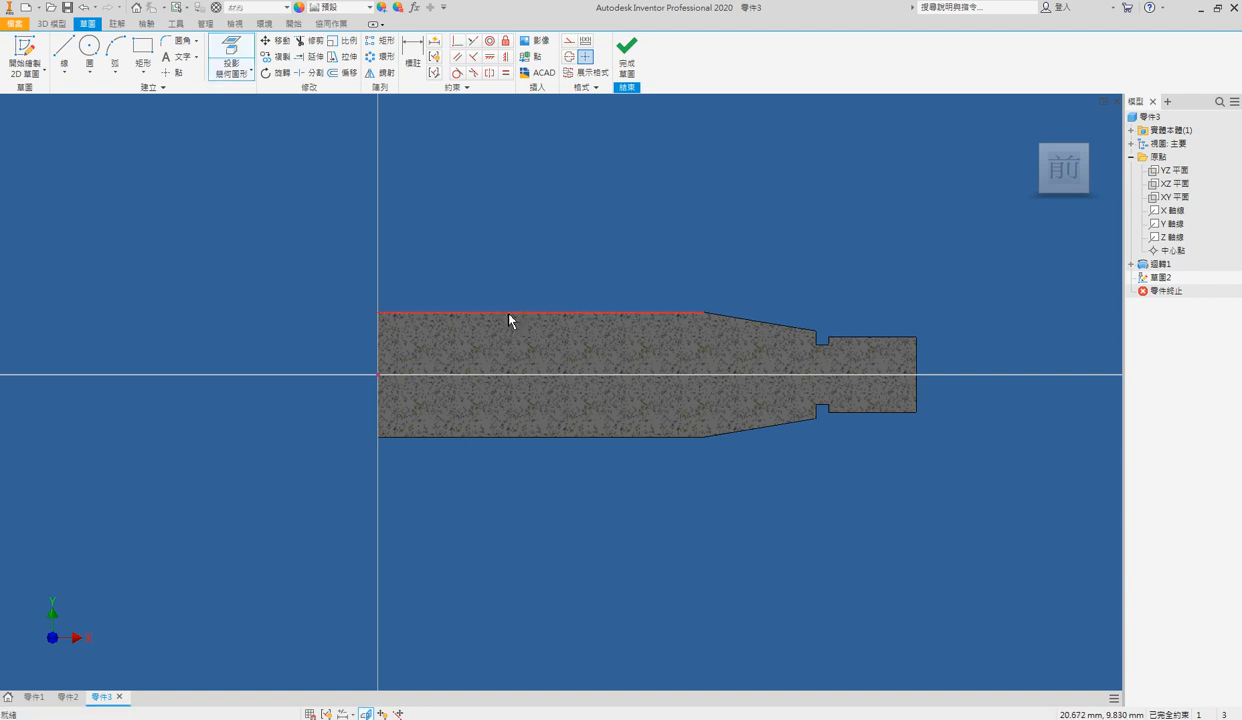
key("Escape")
key("alt+r")
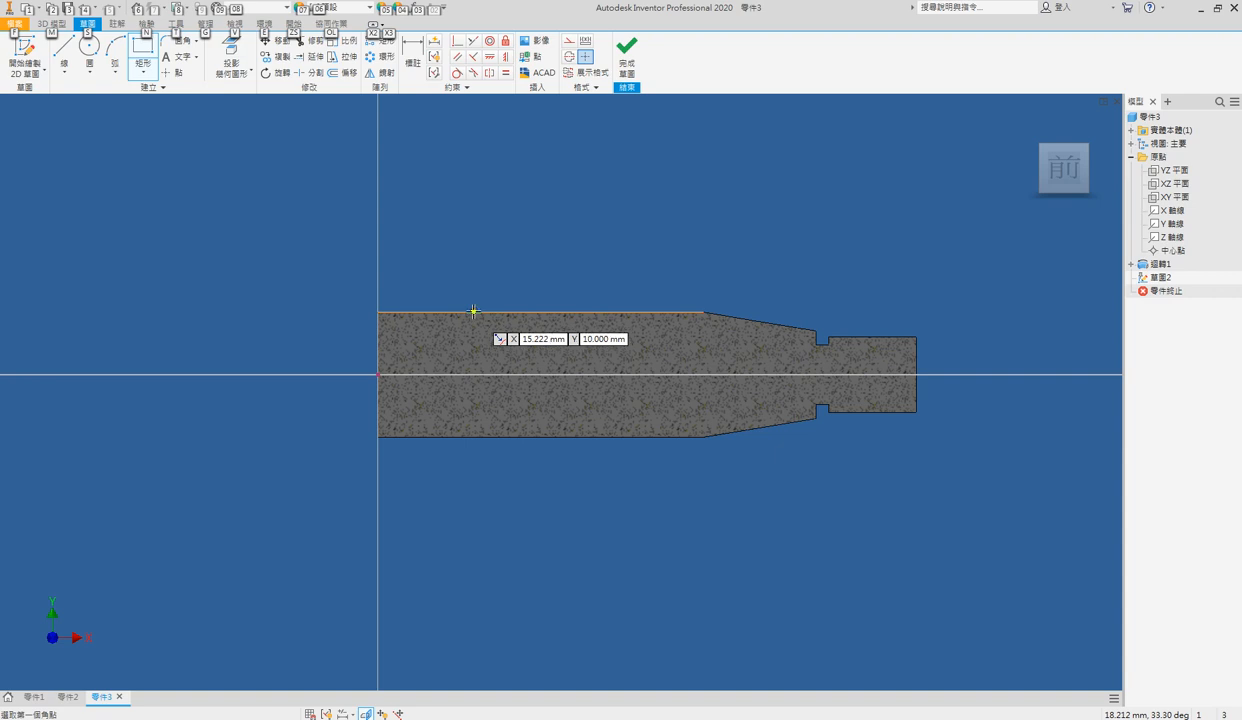
left_click(473, 312)
left_click(549, 408)
key("Escape")
Dimension the rectangle's lower edge 5 mm below the shaft axis and the rectangle's width as 12 mm
key("d")
left_click(379, 376)
left_click(495, 408)
left_click(310, 386)
type("5")
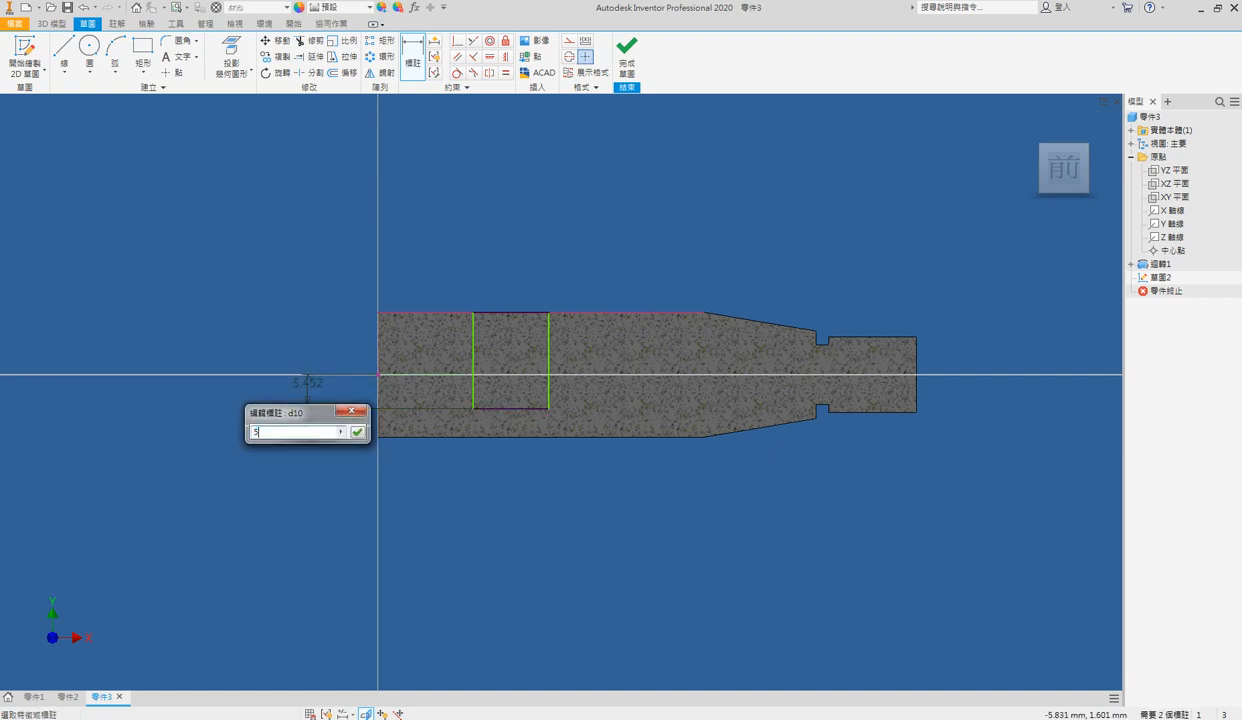
key("Return")
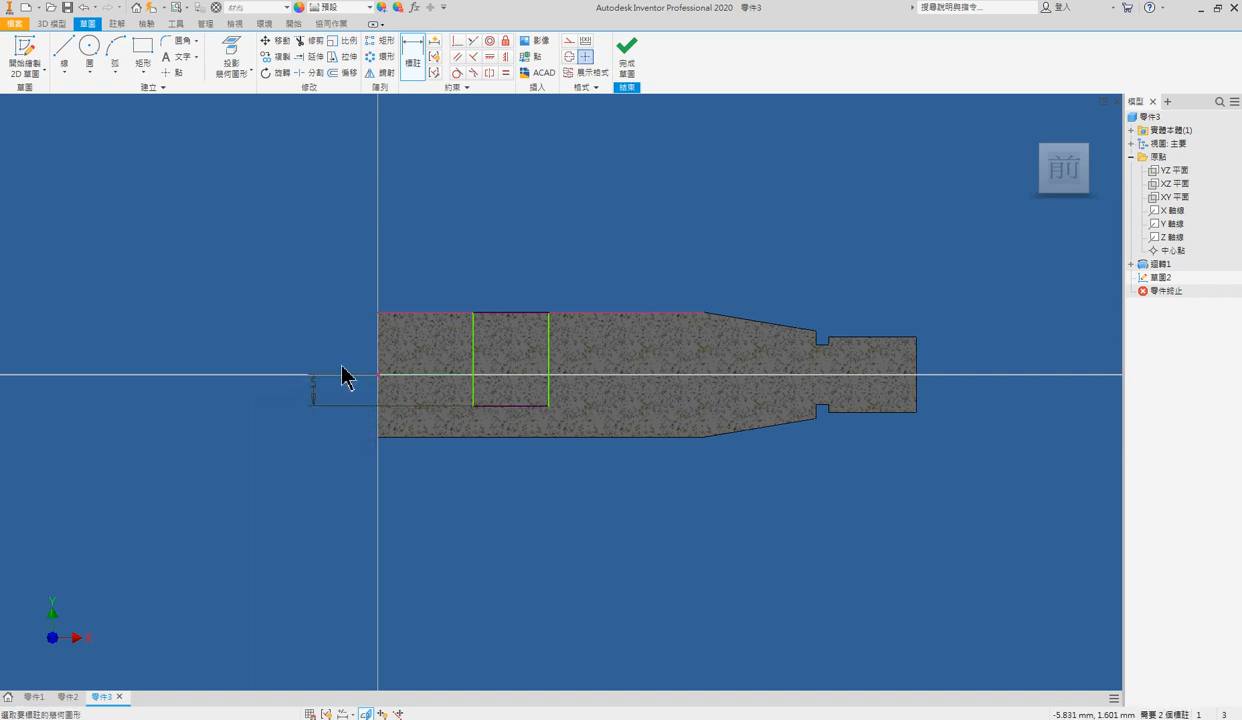
left_click(511, 408)
left_click(545, 266)
type("12")
key("Return")
Dimension the rectangle's near side 19 mm from the shaft's large-diameter end face
left_click(476, 337)
left_click(379, 330)
left_click(440, 280)
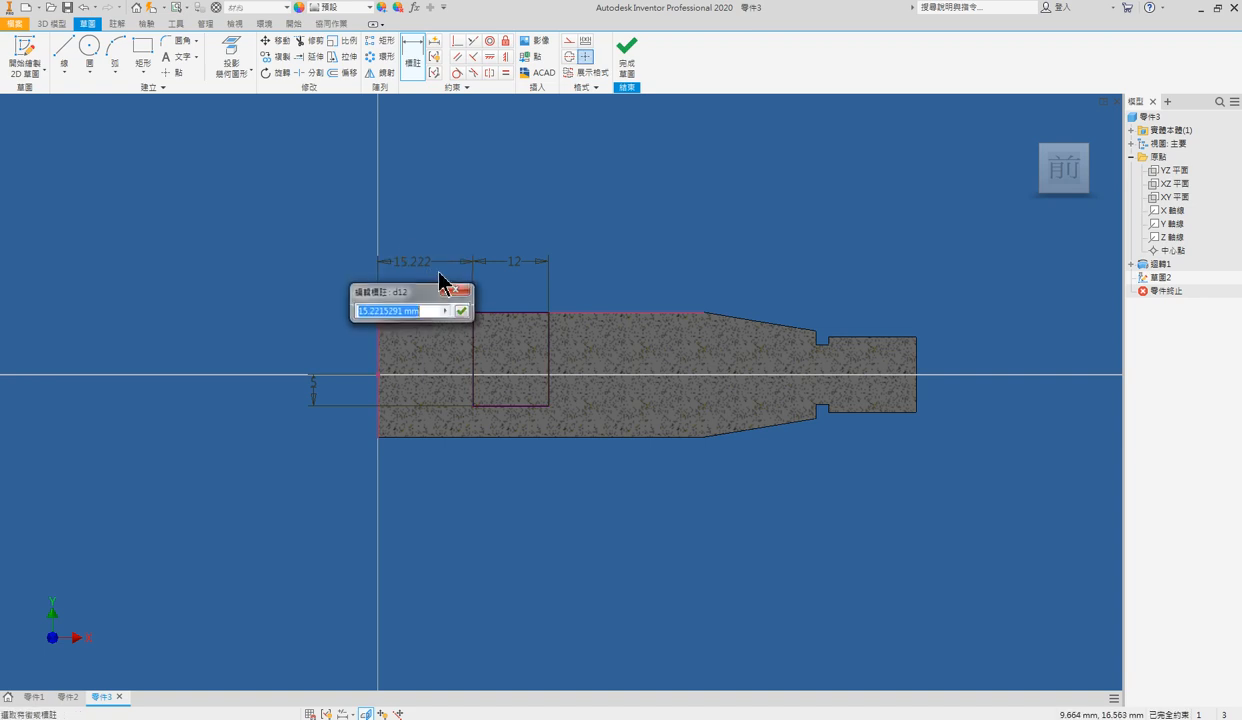
type("19")
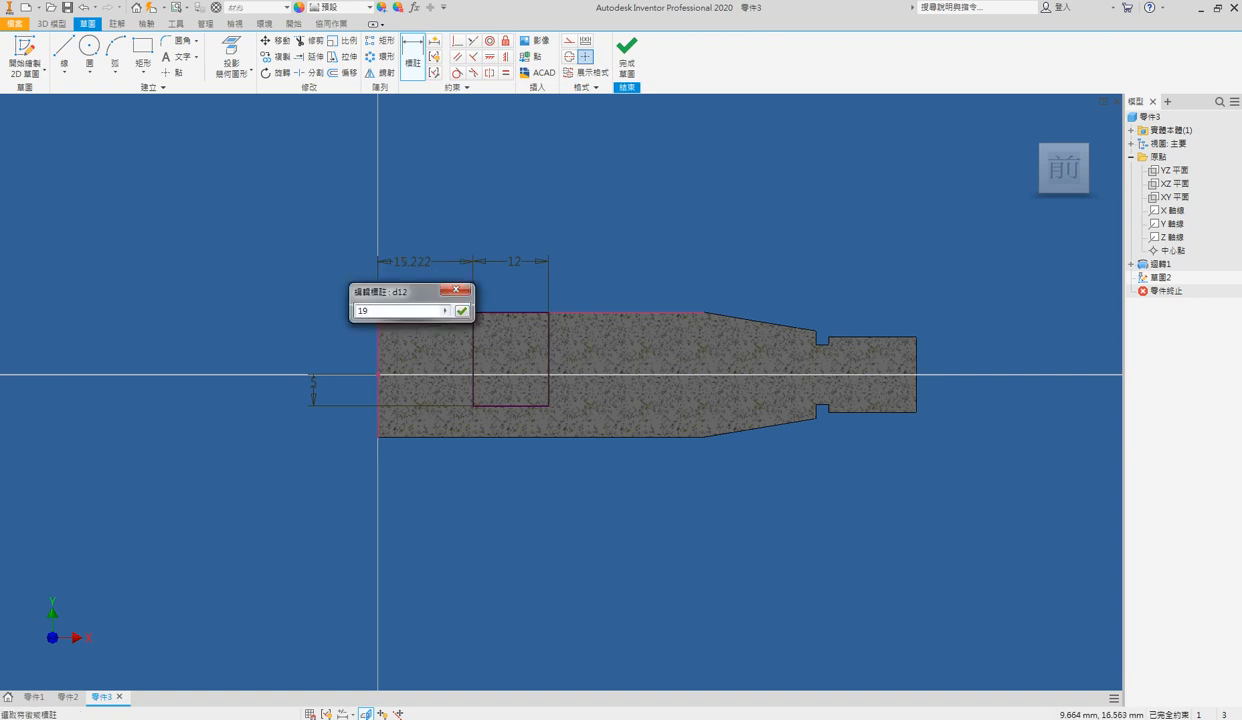
key("Return")
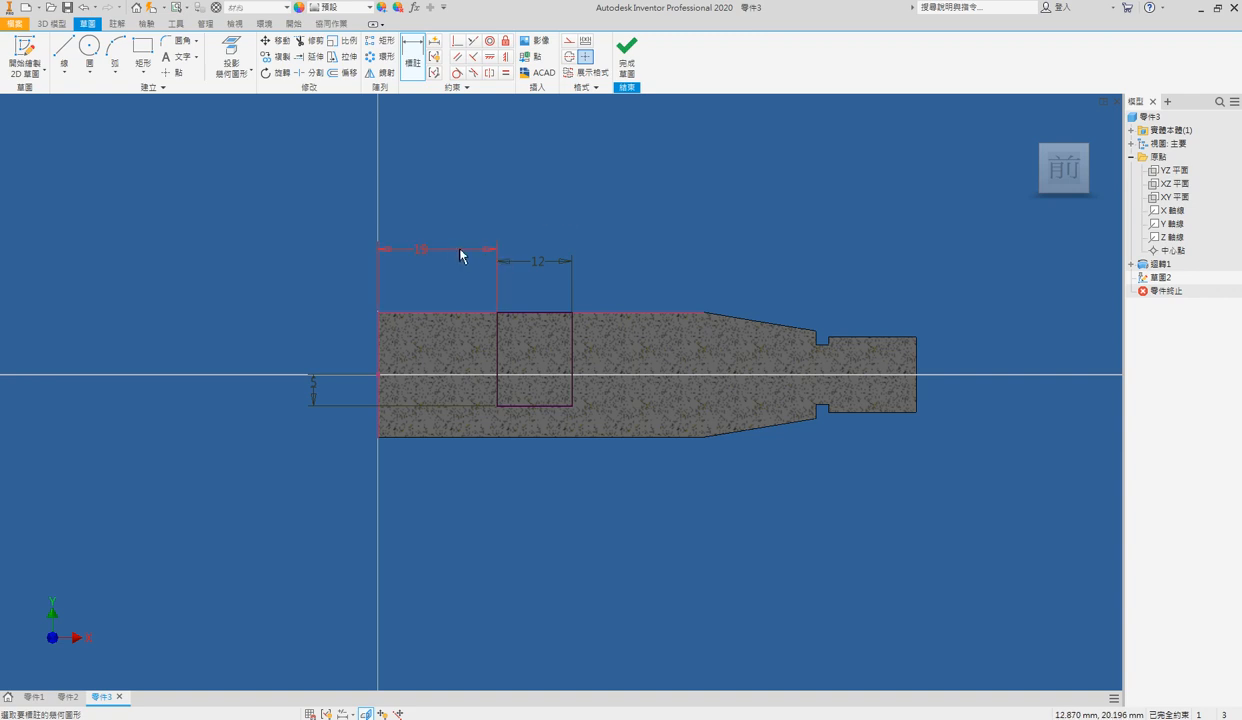
Set the distance from the shaft's large end face to the rectangle to 40-12
double_click(427, 251)
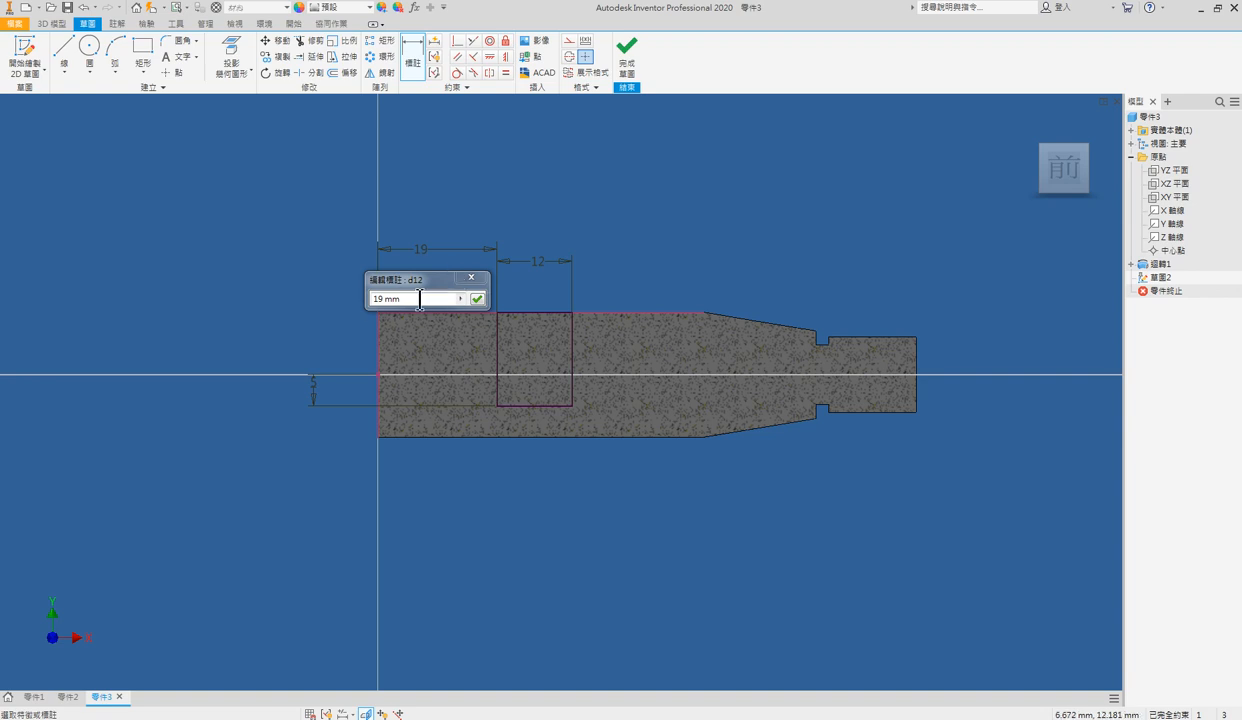
left_click(407, 281)
type("40-12")
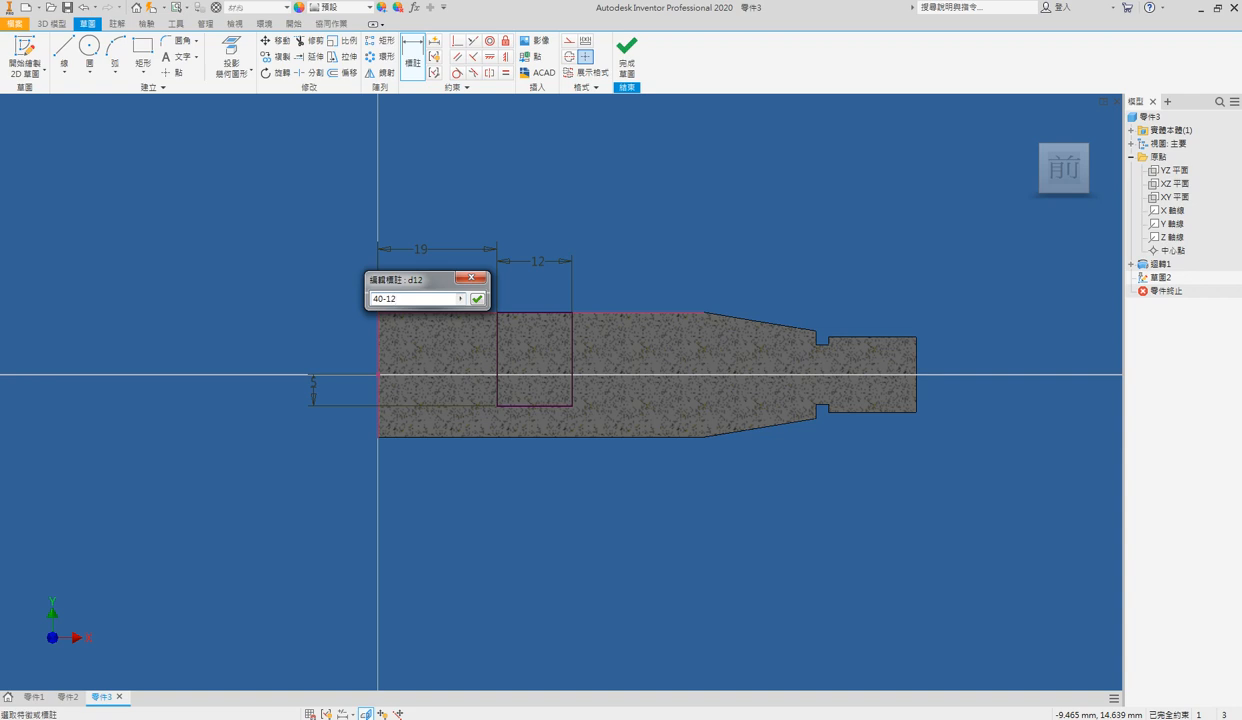
key("Return")
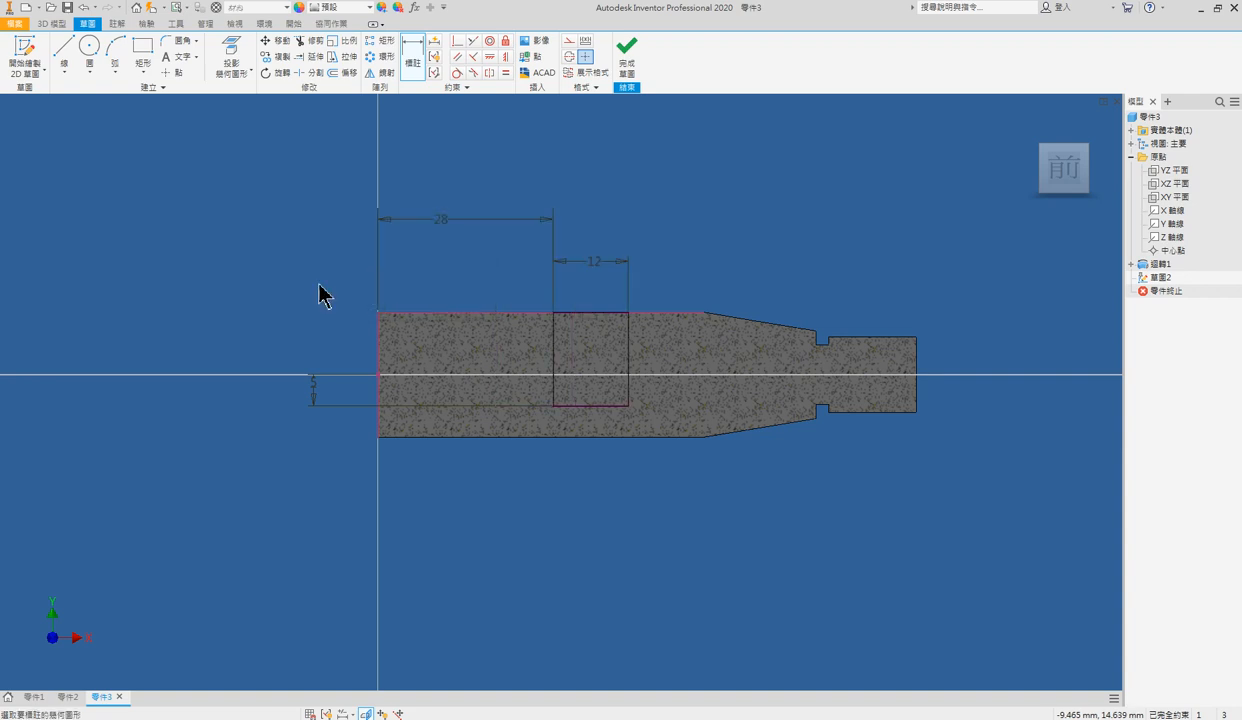
Set the distance from the shaft's large end face to the rectangle to 15 mm
double_click(445, 224)
type("15")
key("Return")
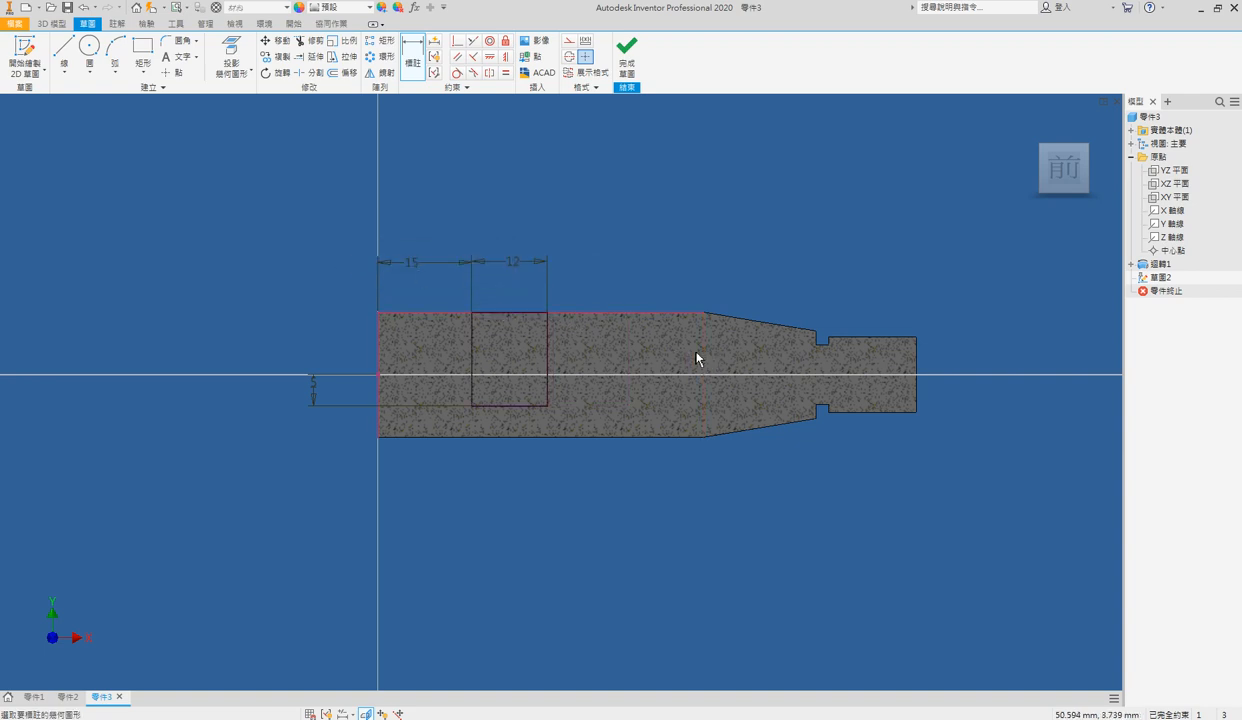
Revolve the rectangle a full 360° about its lower edge and join it to the shaft as an eccentric disc
key("r")
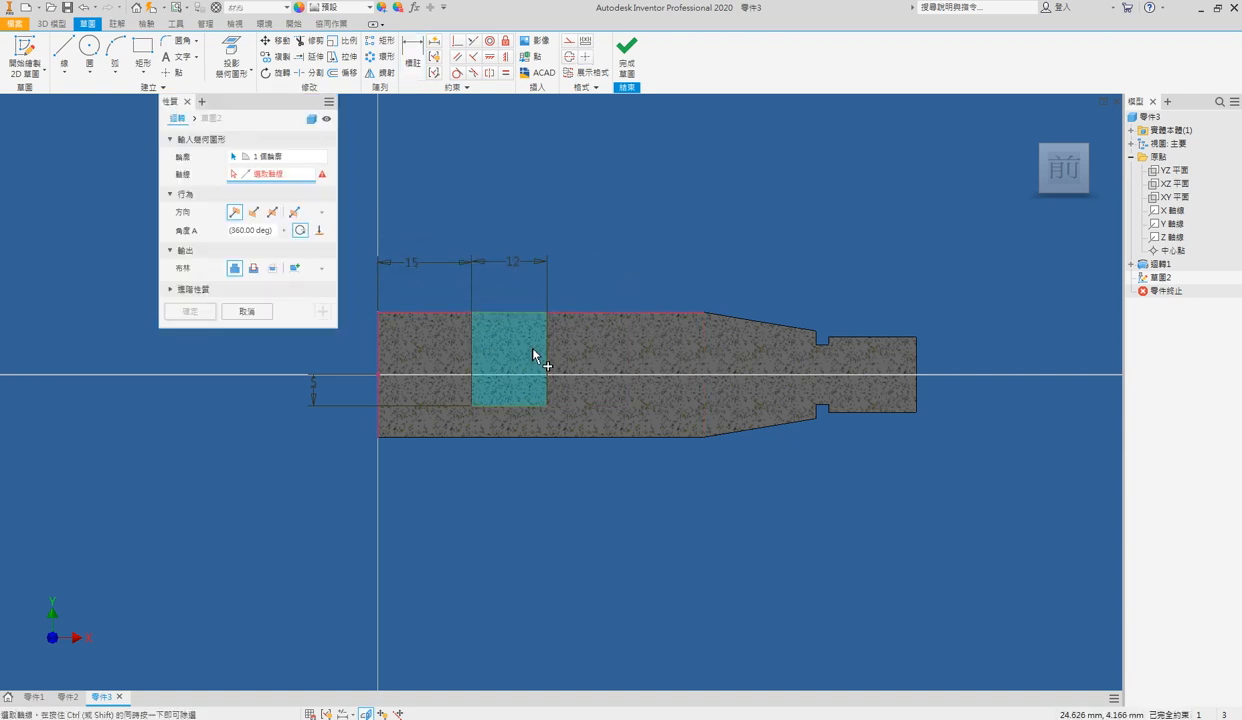
left_click(525, 405)
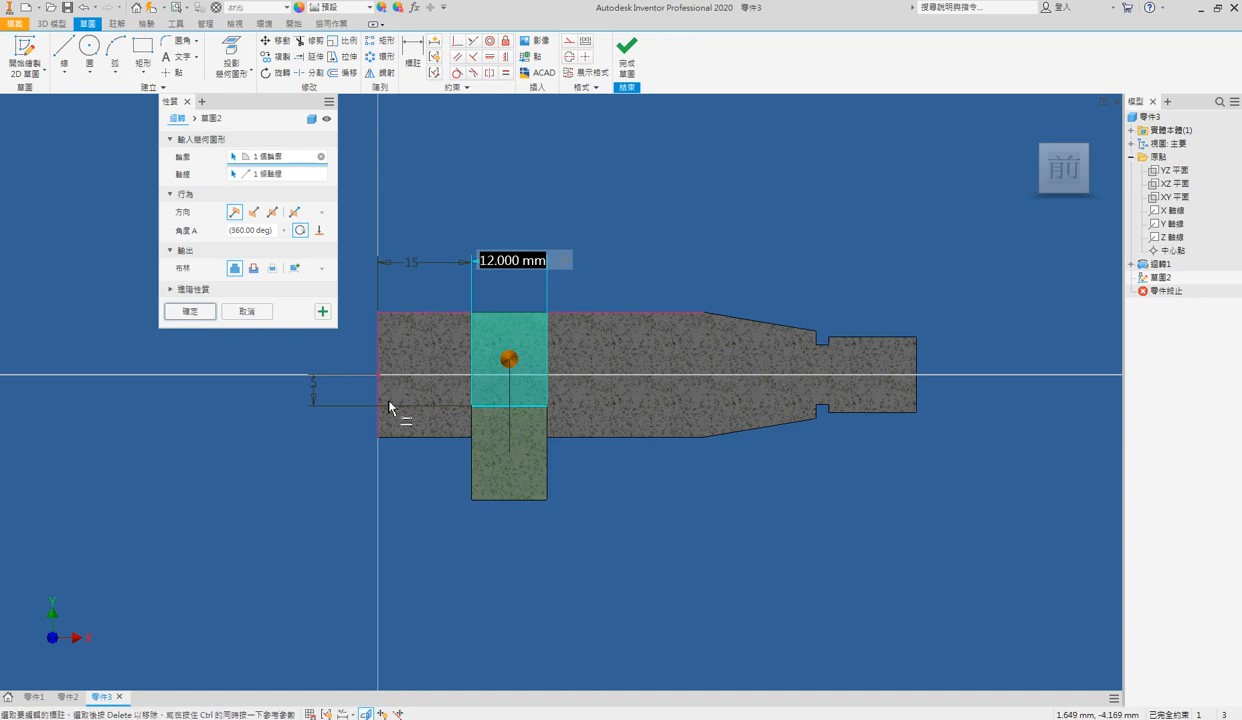
left_click(194, 309)
Add a full-length thread to the shaft's small end cylinder, using ISO Metric profile, size 12, designation M12x1.25
middle_click_drag(635, 391, 660, 382, "shift")
scroll(834, 368, "down", 5)
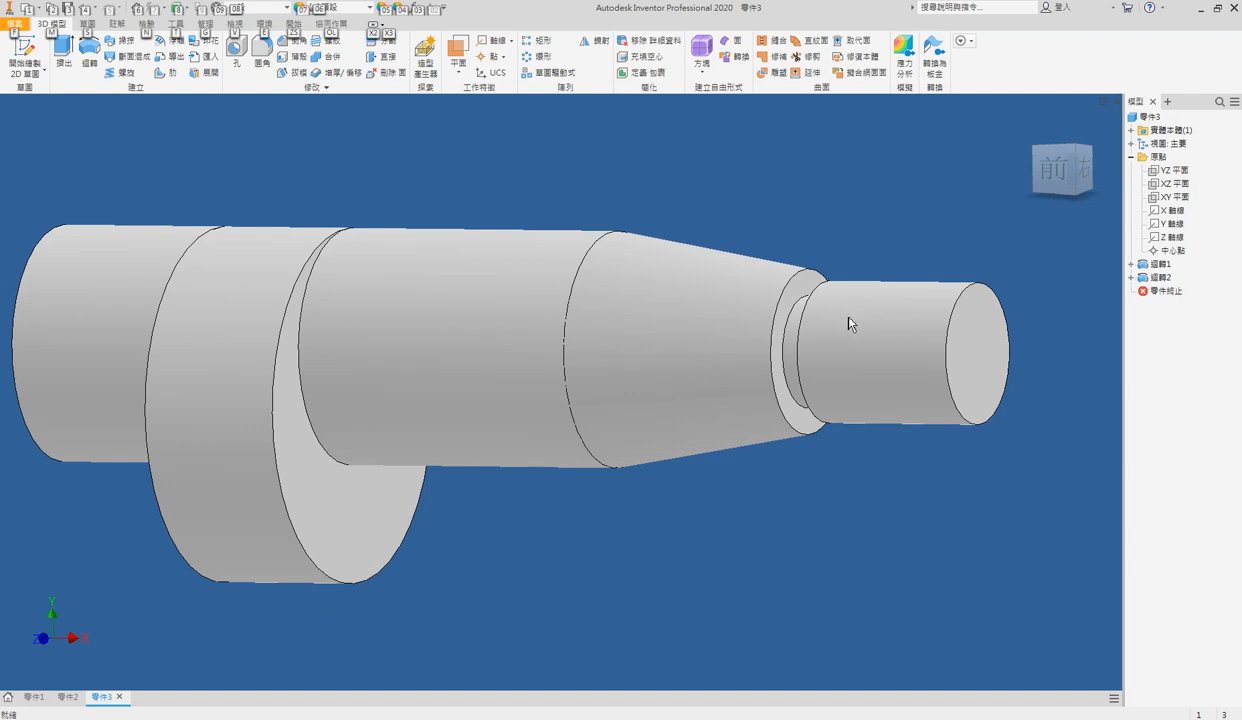
key("alt")
left_click(327, 40)
left_click(936, 338)
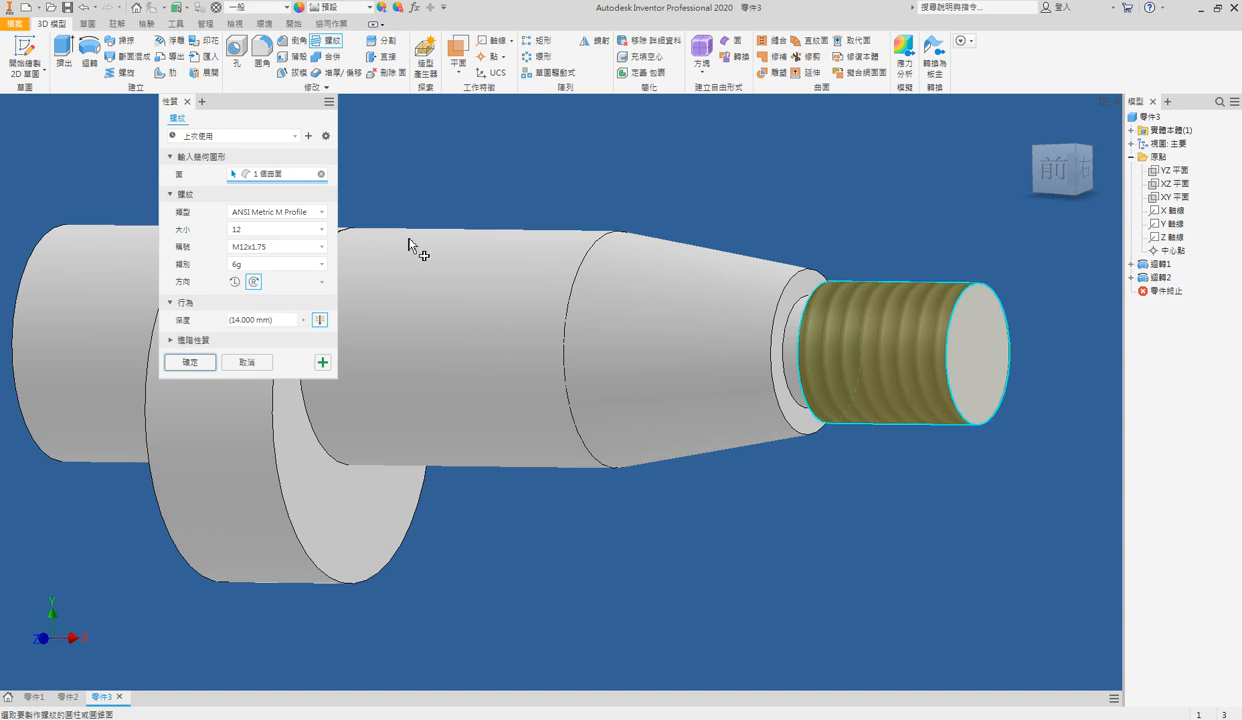
left_click(300, 213)
left_click(265, 241)
left_click(279, 246)
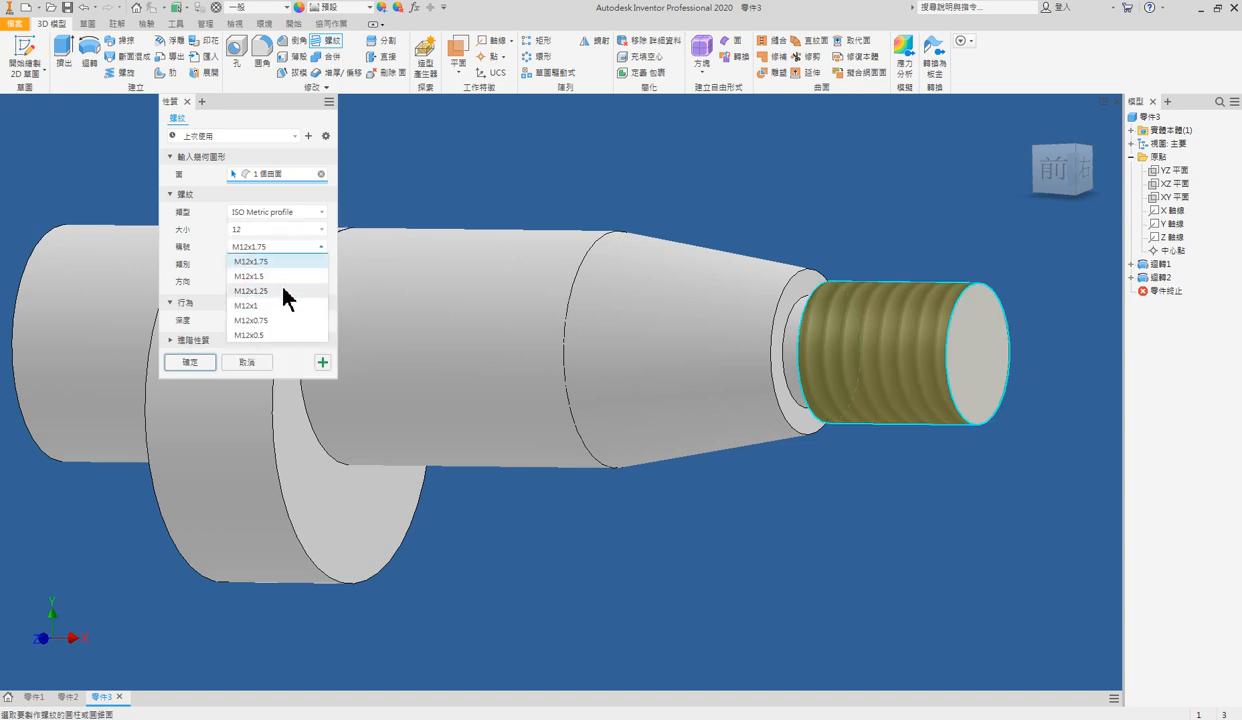
left_click(283, 291)
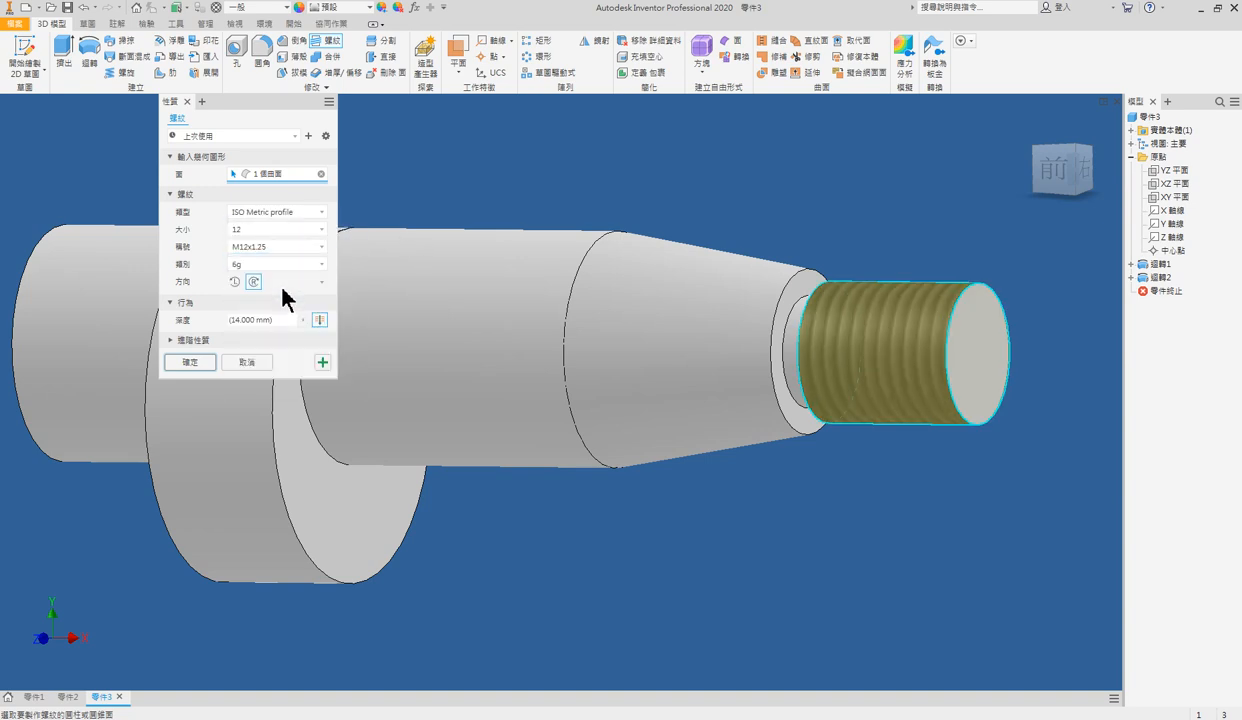
left_click(190, 362)
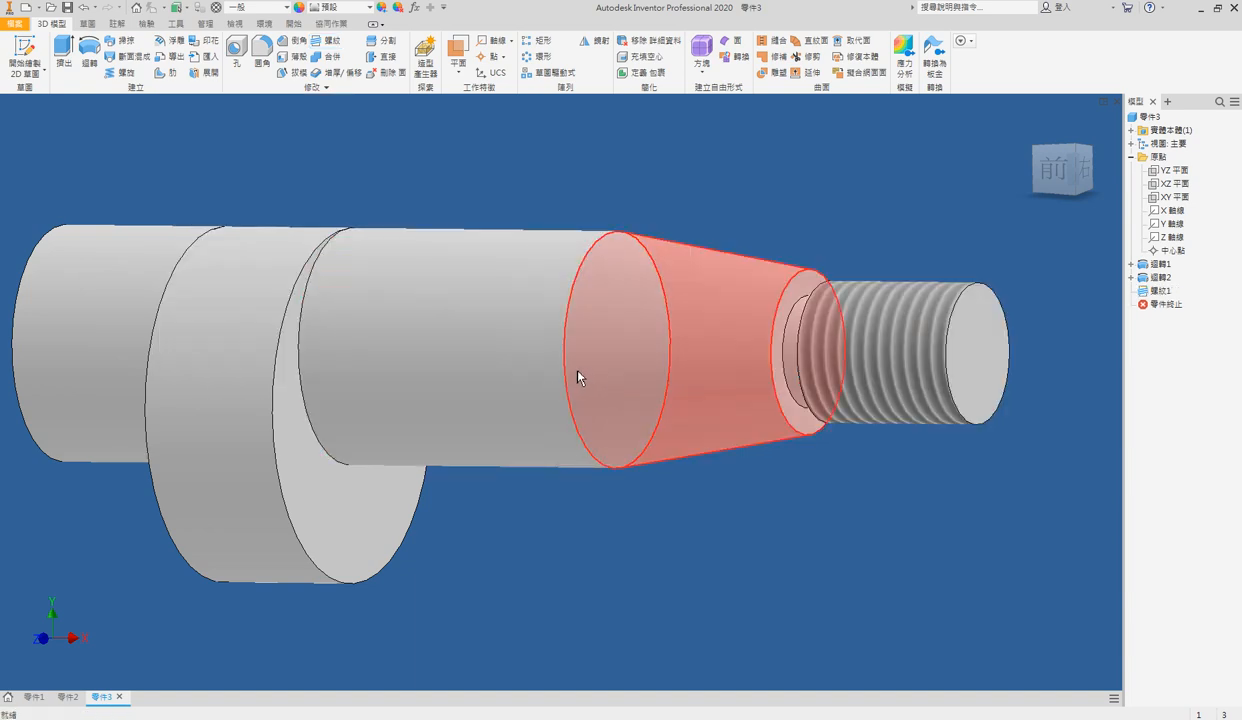
Chamfer the outer edges at both ends of the shaft with a 1 mm distance
key("ctrl+shift+k")
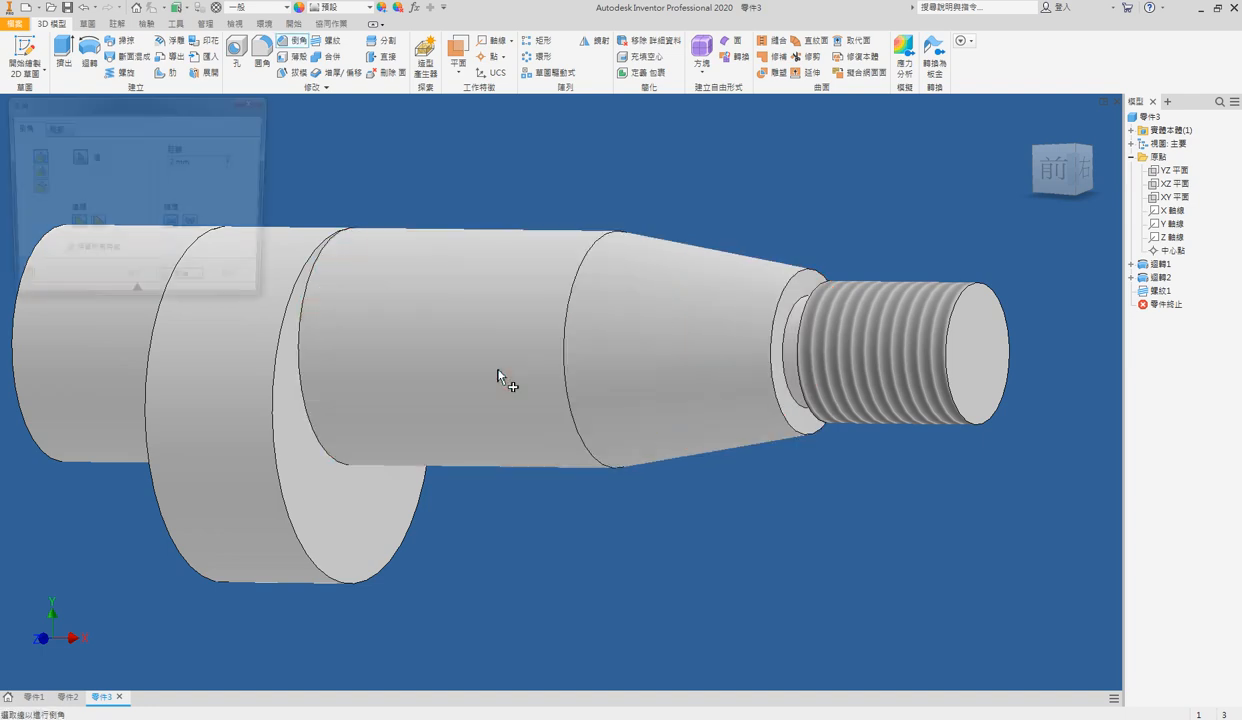
left_click(16, 343)
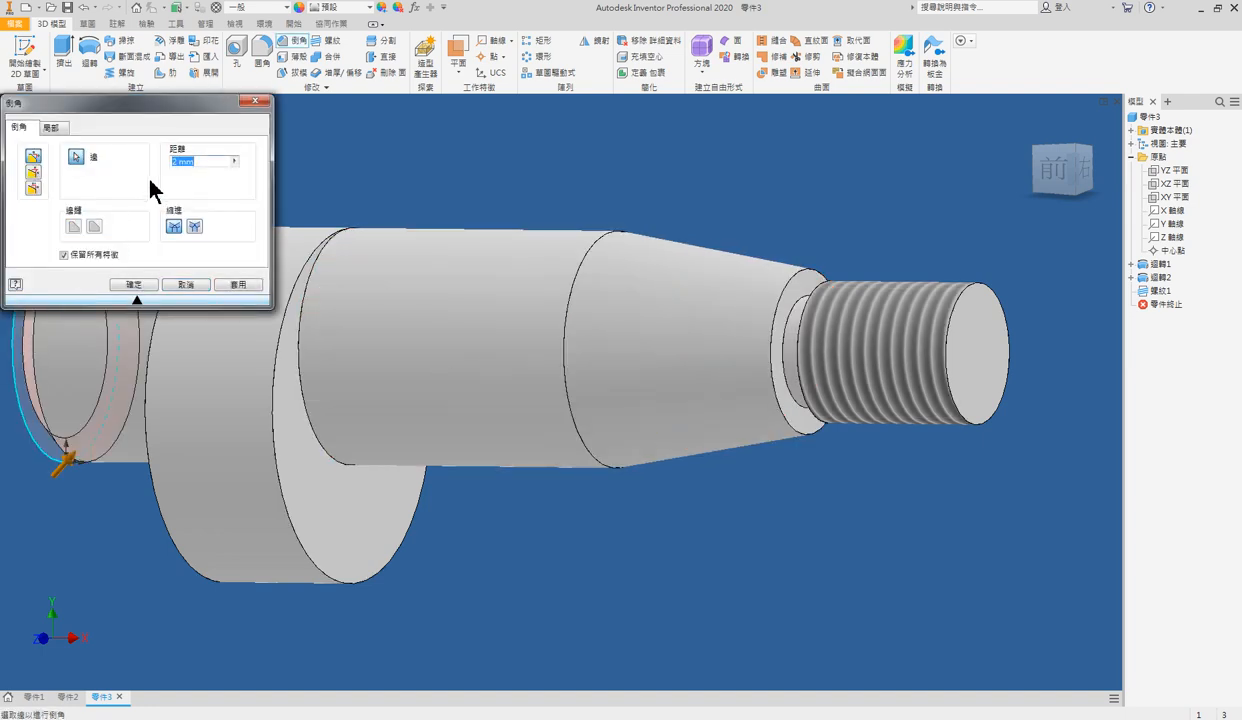
left_click(945, 350)
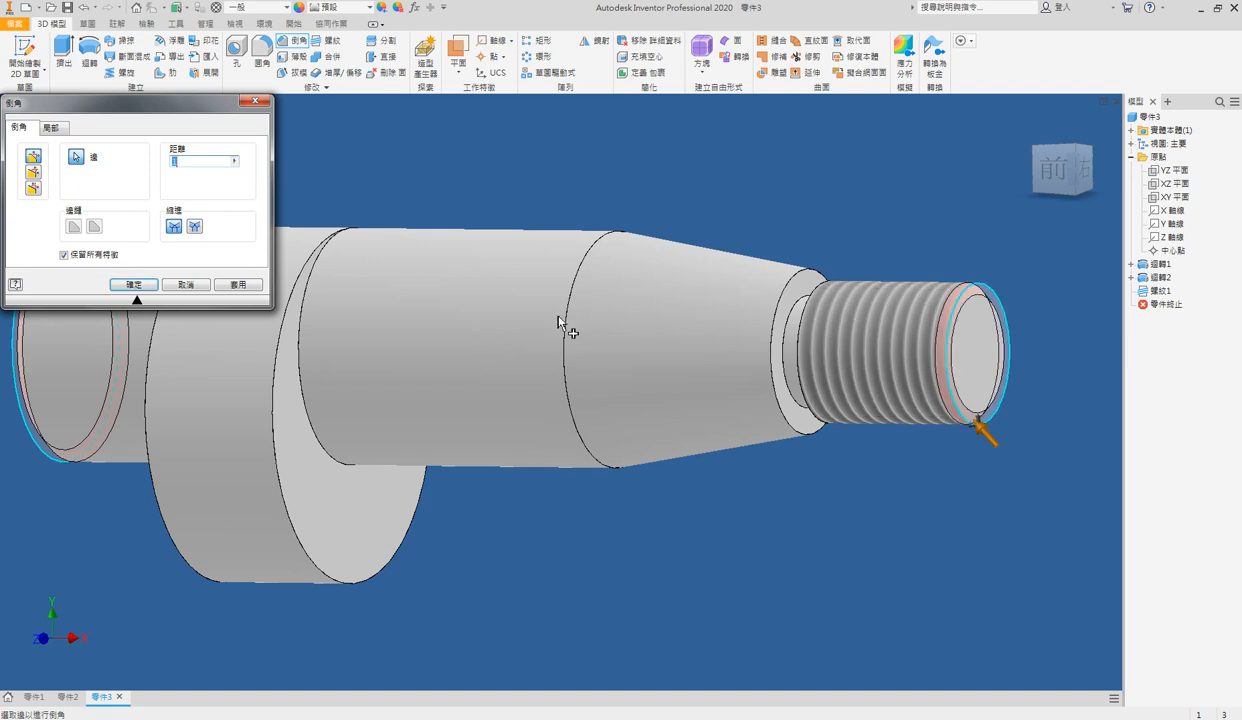
left_click(134, 285)
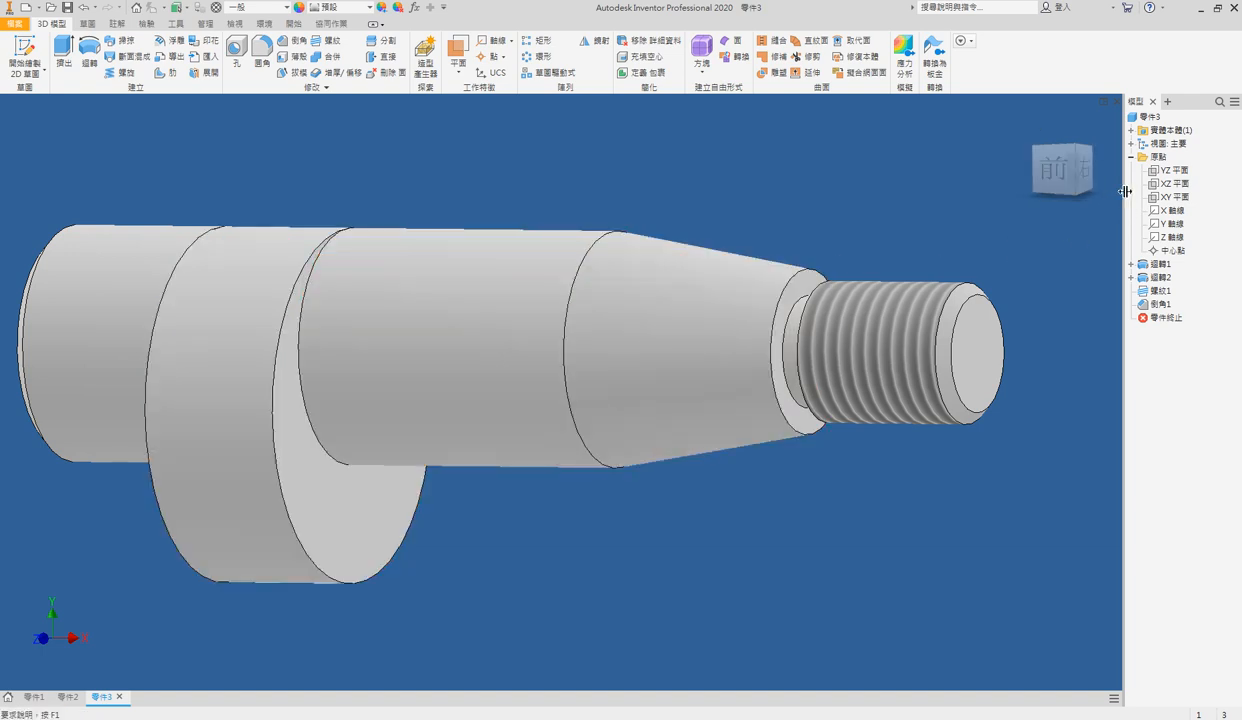
Start a sketch on the XY plane with sliced graphics and draw a circle about 9 mm in diameter, centred above the tapered section
left_click(1174, 198)
key("s")
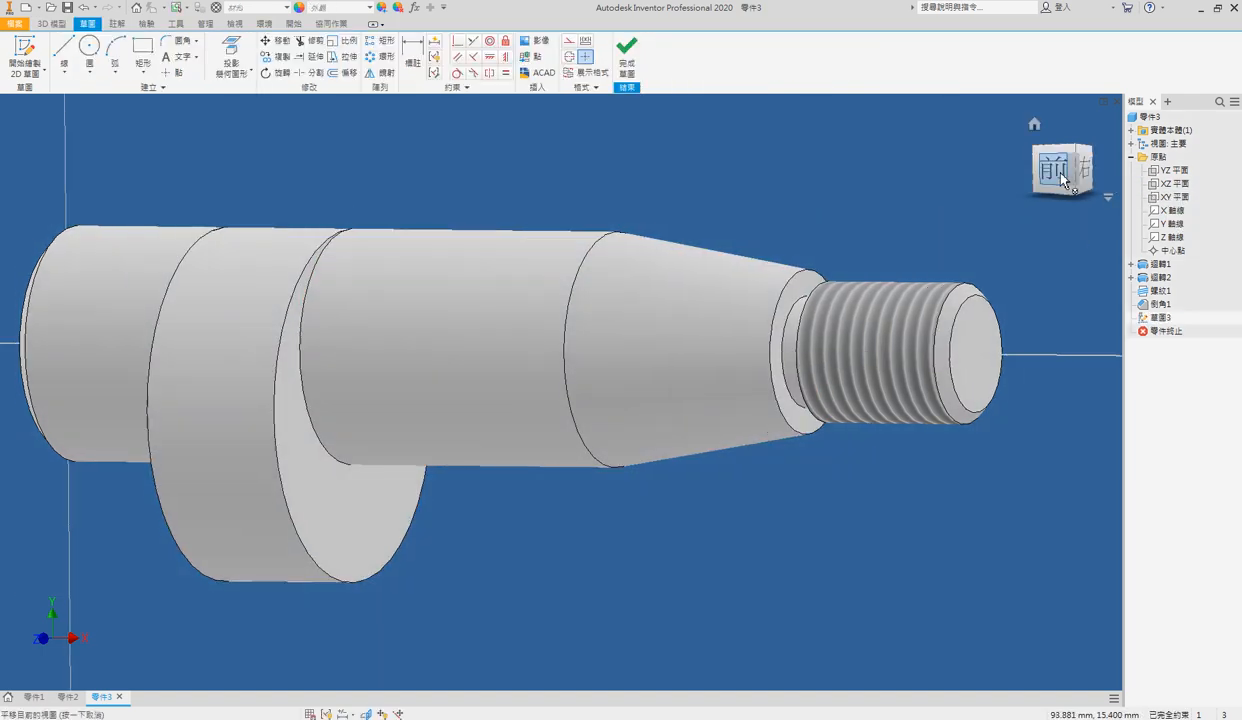
scroll(671, 317, "down", 3)
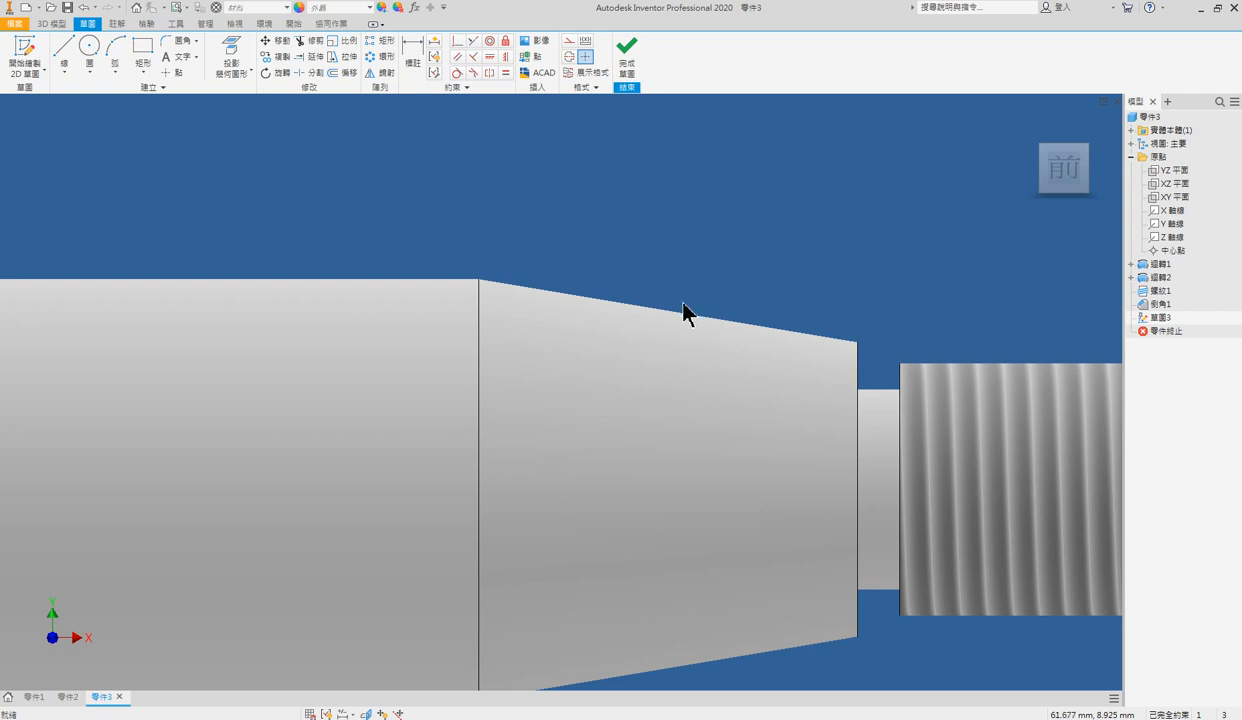
key("F7")
key("c")
left_click(709, 282)
left_click(709, 377)
key("Escape")
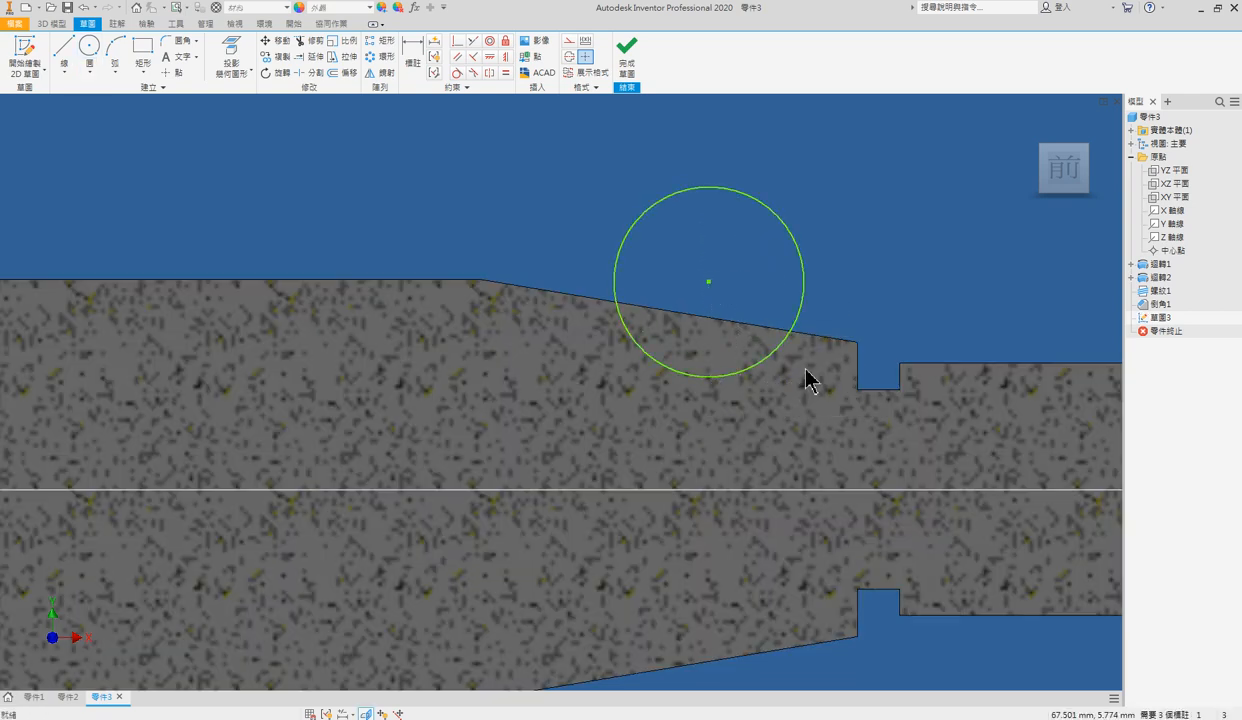
Dimension the circle's centre horizontally 8 mm from the shoulder at the taper's small end
key("d")
left_click(857, 360)
left_click(709, 282)
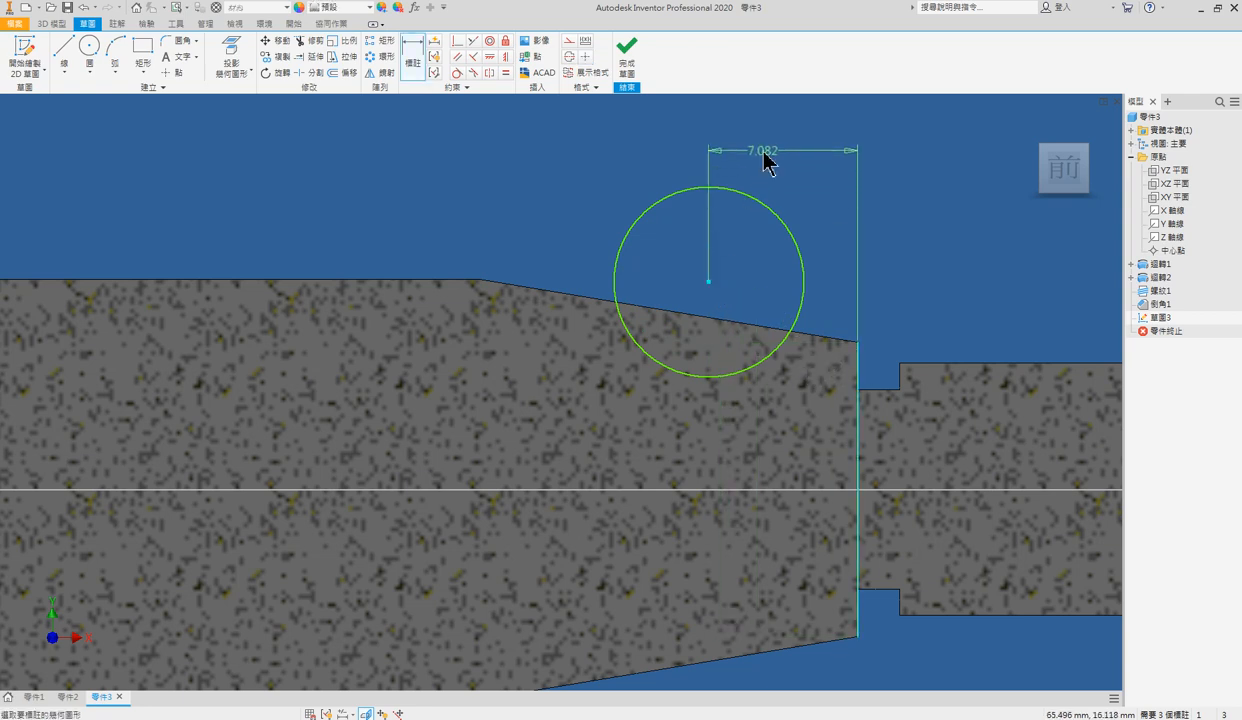
left_click(765, 161)
type("8")
key("Return")
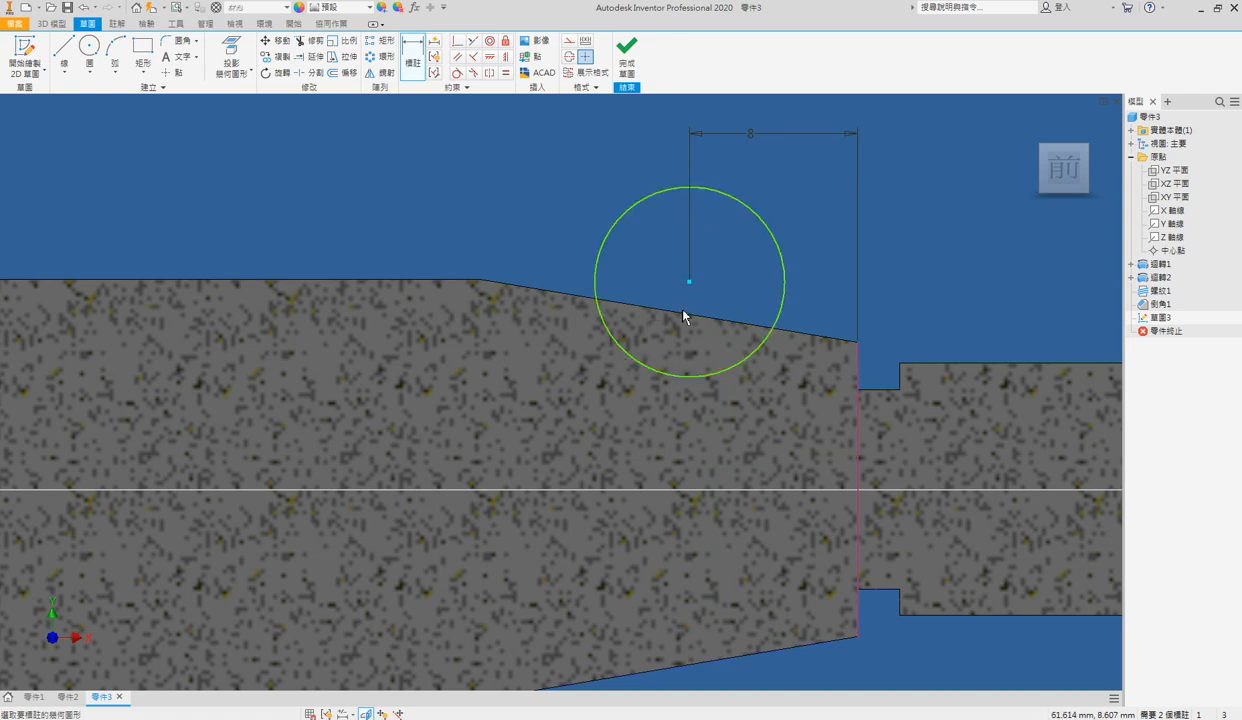
key("Escape")
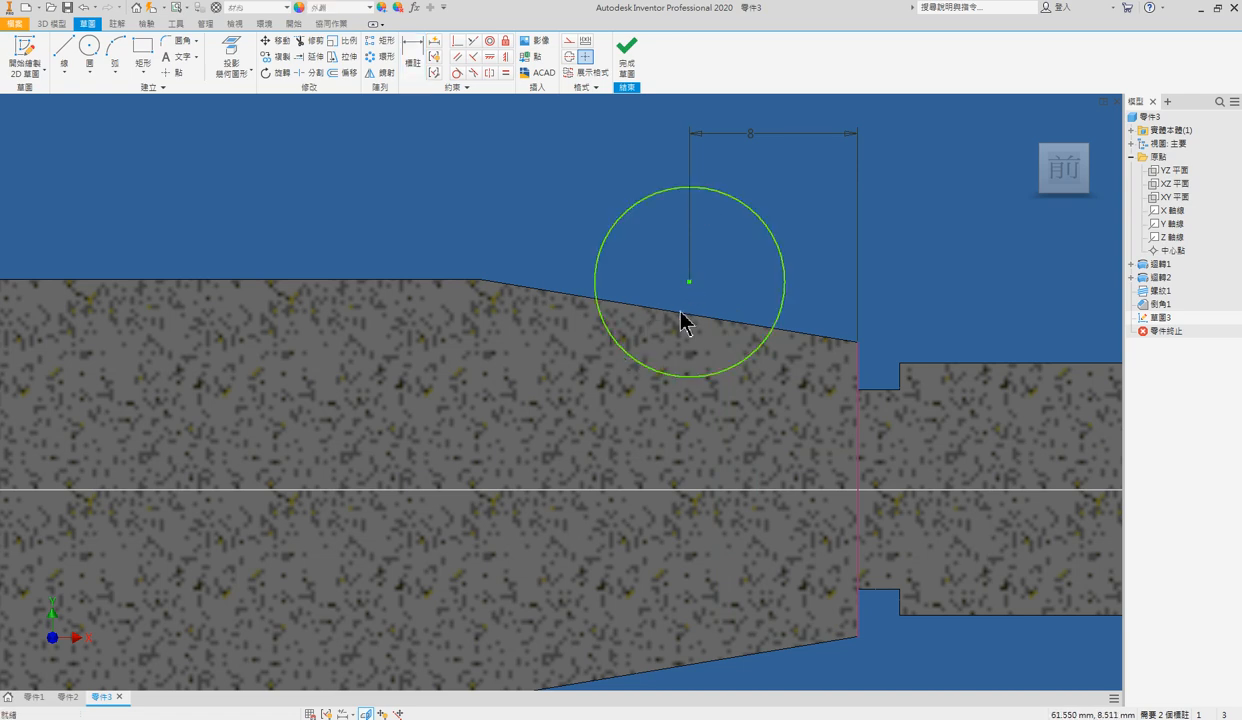
Dimension the circle's centre 3 mm perpendicular to the taper's sloped upper edge
key("d")
left_click(689, 281)
left_click(685, 313)
left_click(548, 276)
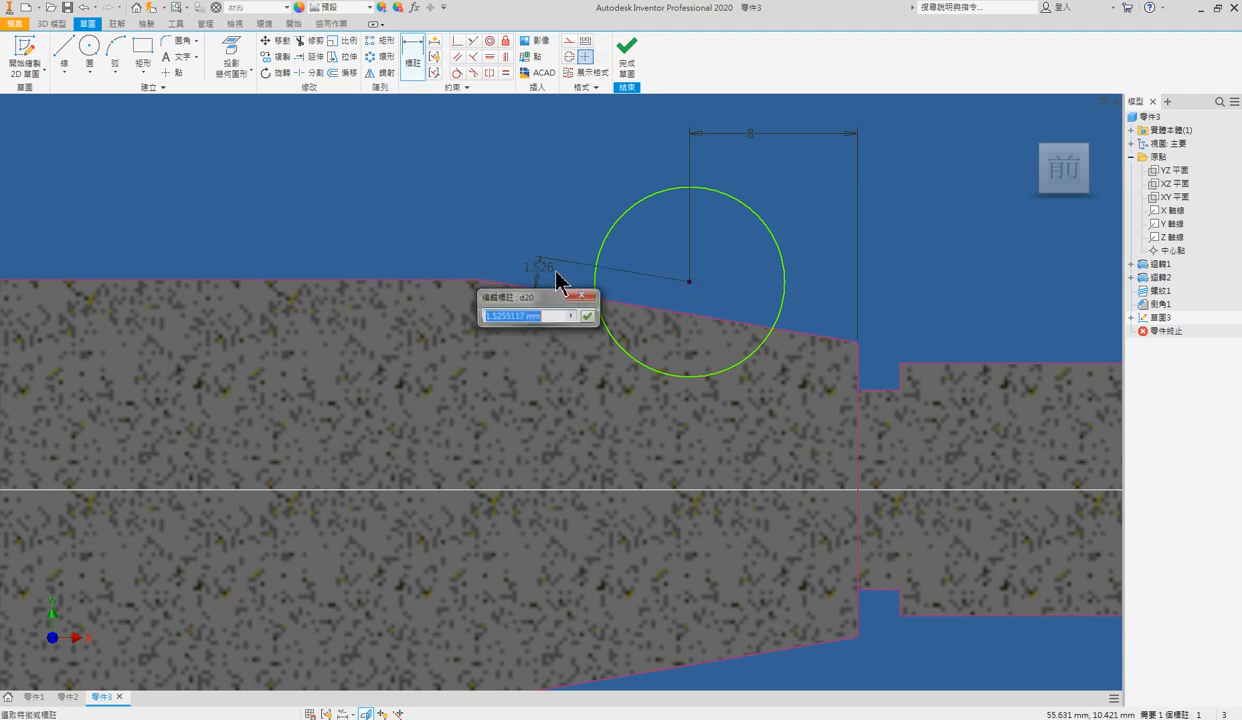
type("3")
key("Return")
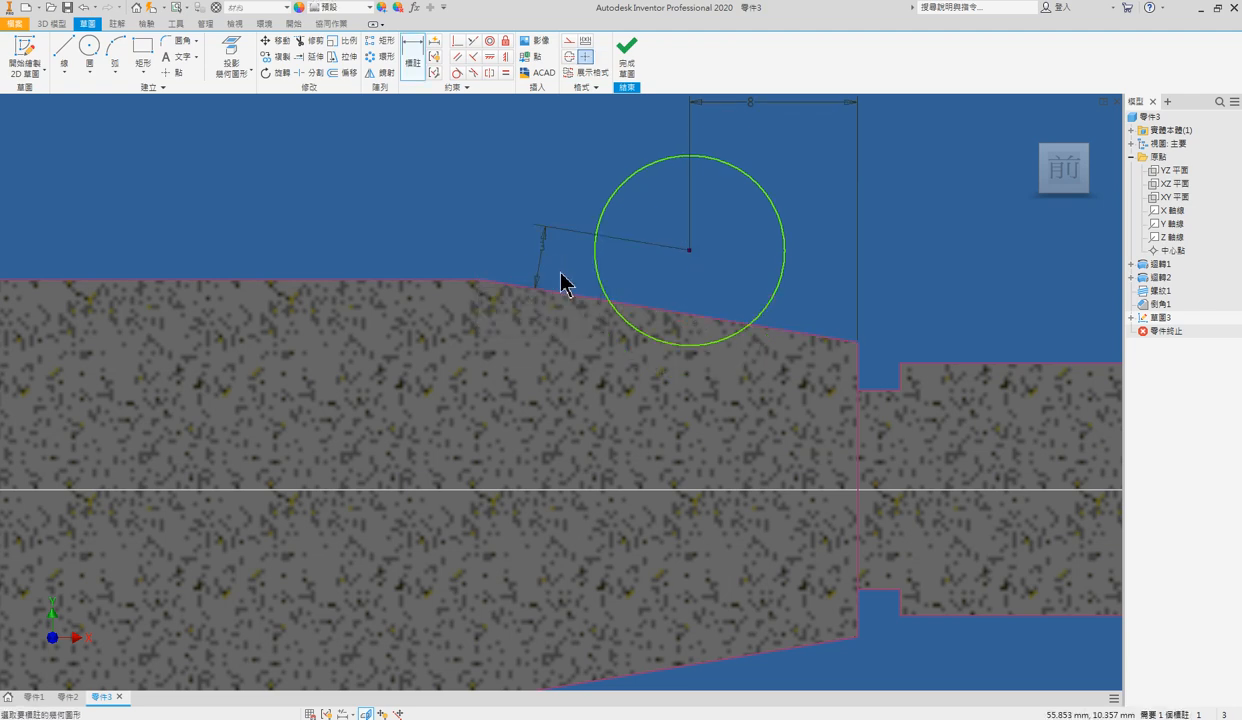
Dimension the circle above the taper with a 13 mm diameter
left_click(598, 269)
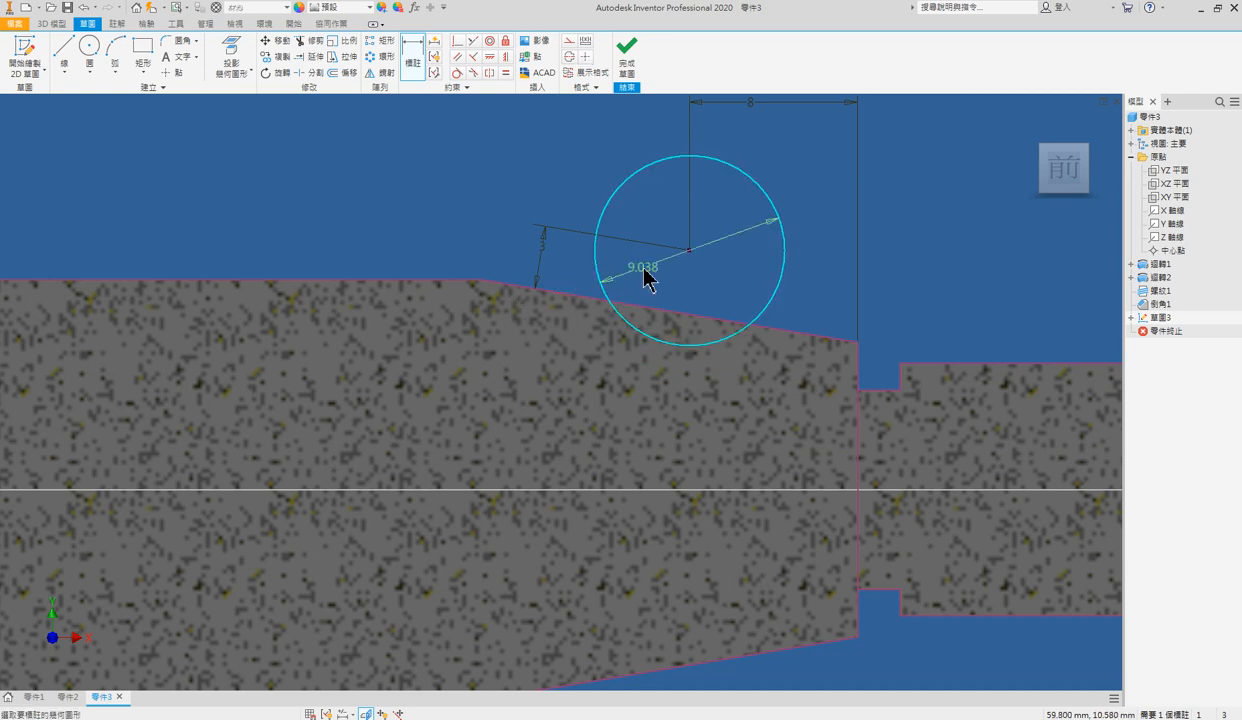
left_click(645, 270)
type("13")
key("Return")
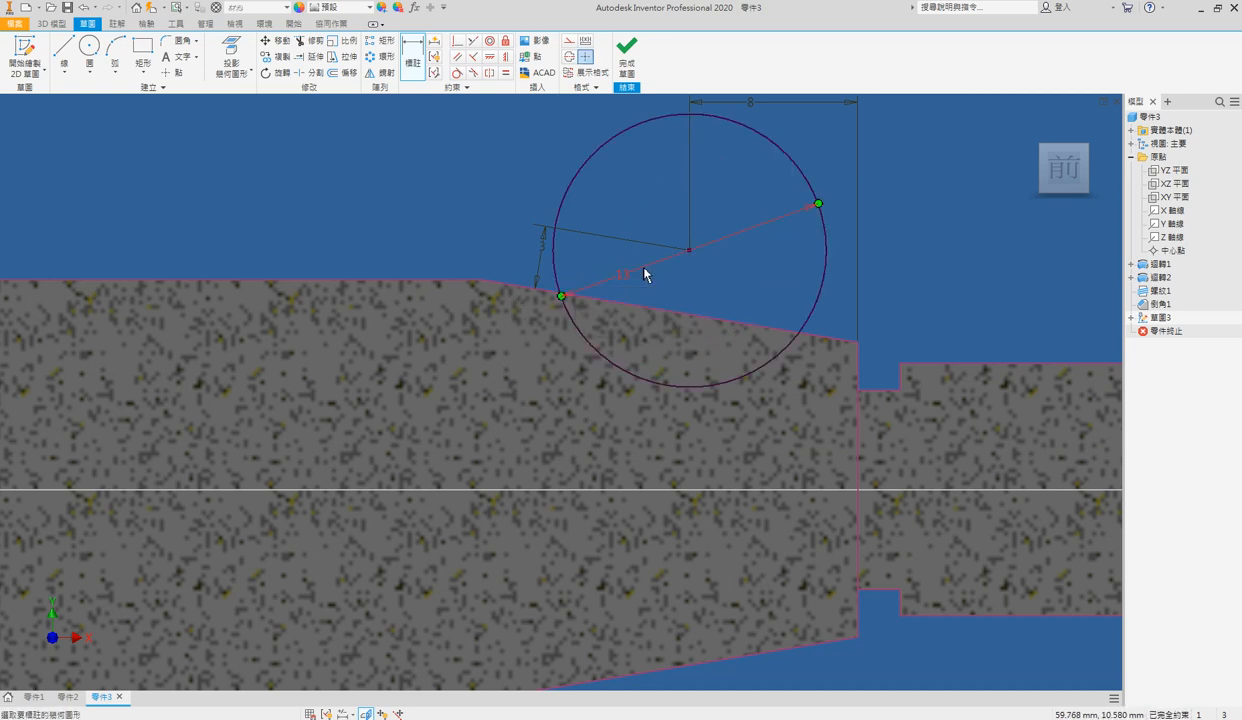
Extrude the whole 13 mm circle as a symmetric cut with a 4 mm distance, forming the keyseat in the shaft's taper
key("e")
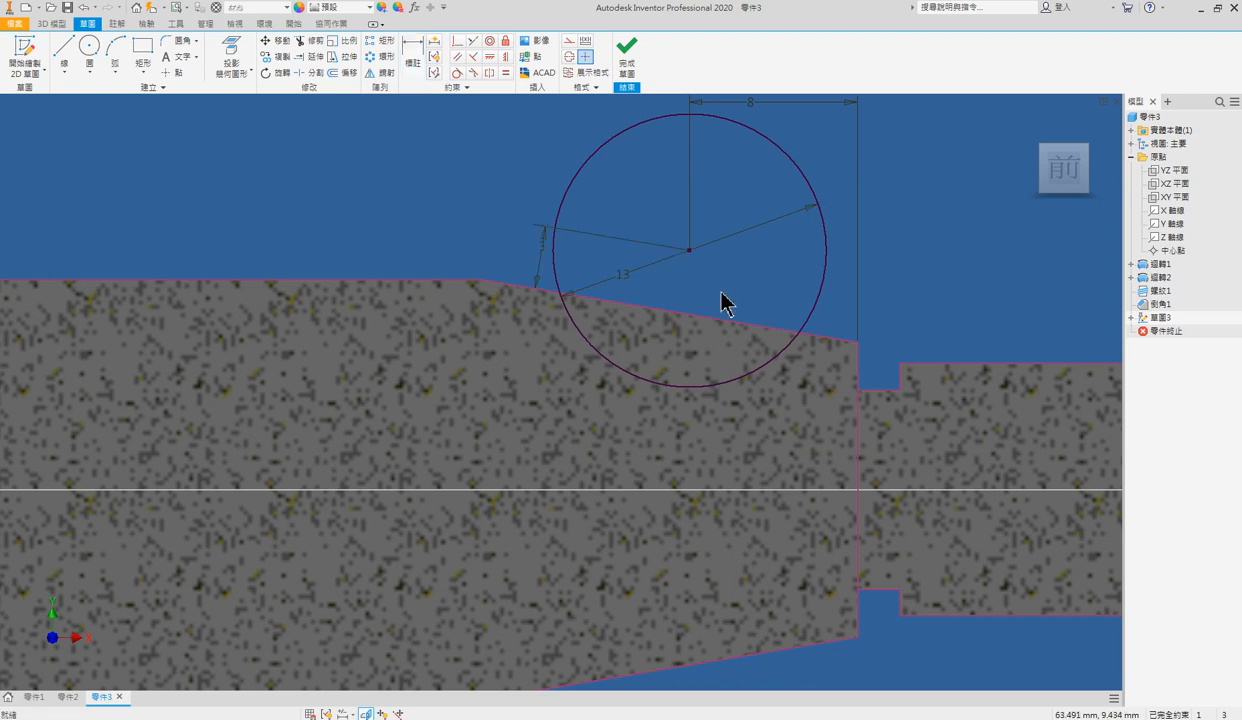
left_click(754, 289)
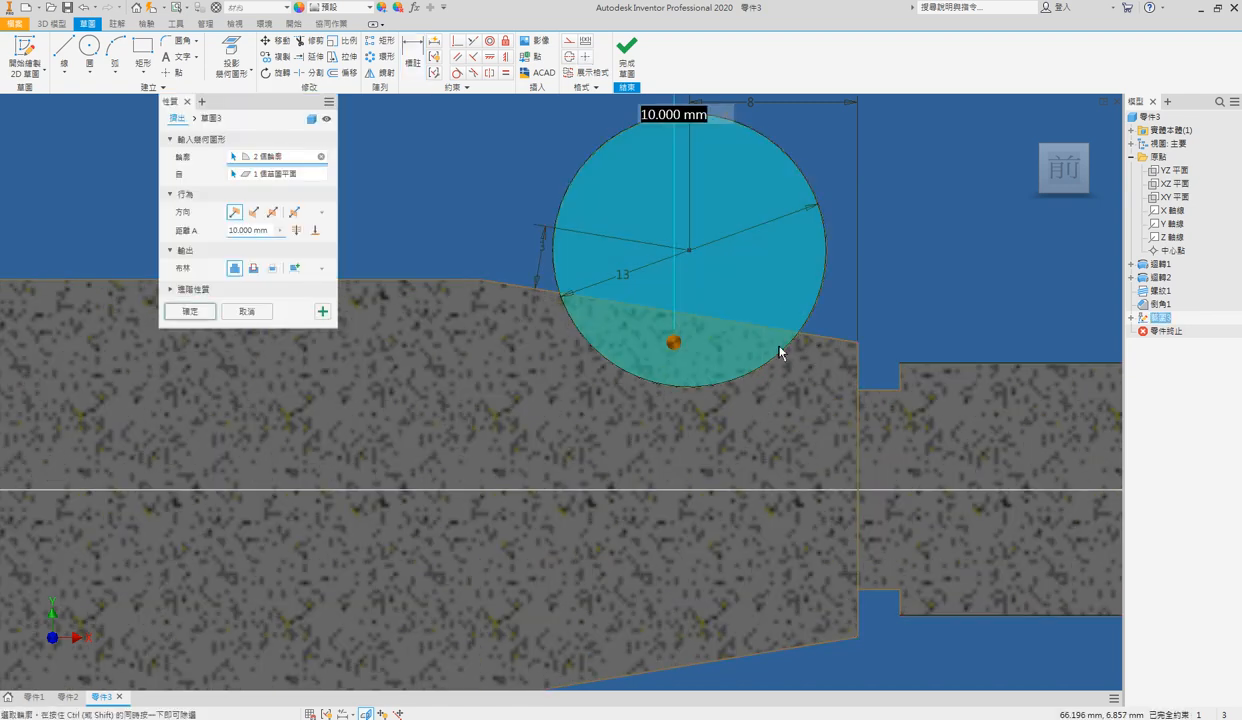
middle_click_drag(679, 388, 590, 388, "shift")
left_click(272, 212)
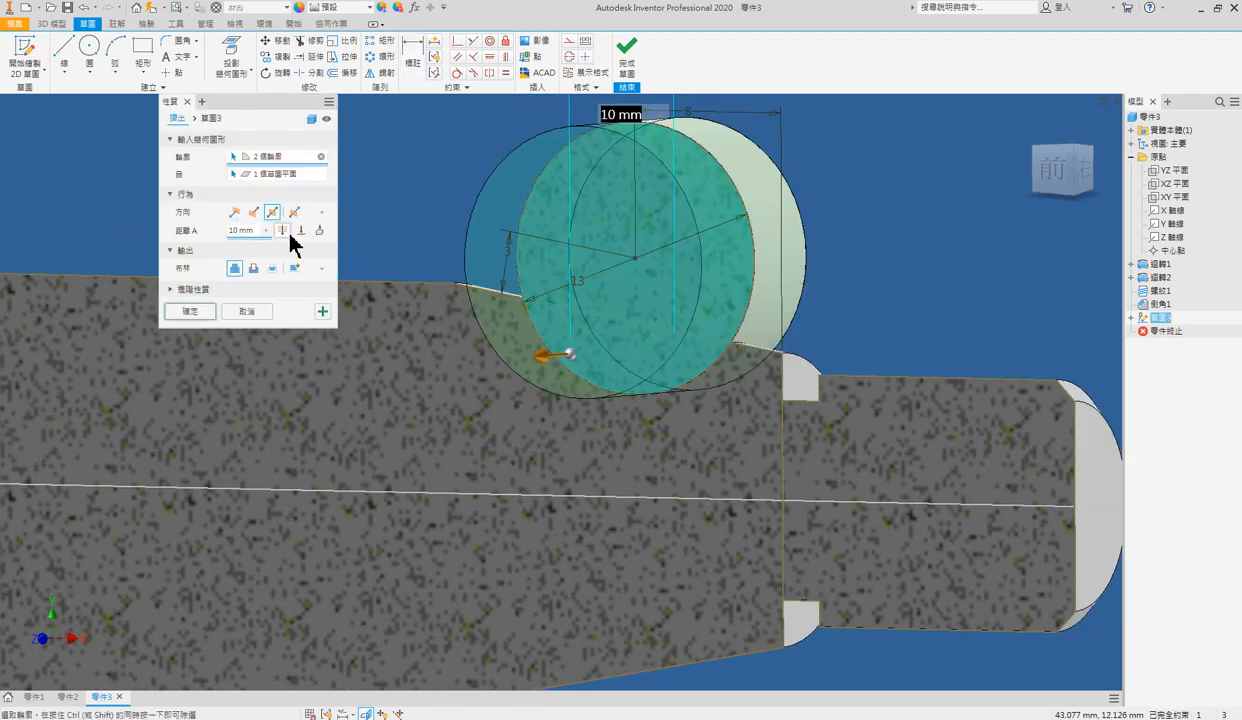
left_click(253, 268)
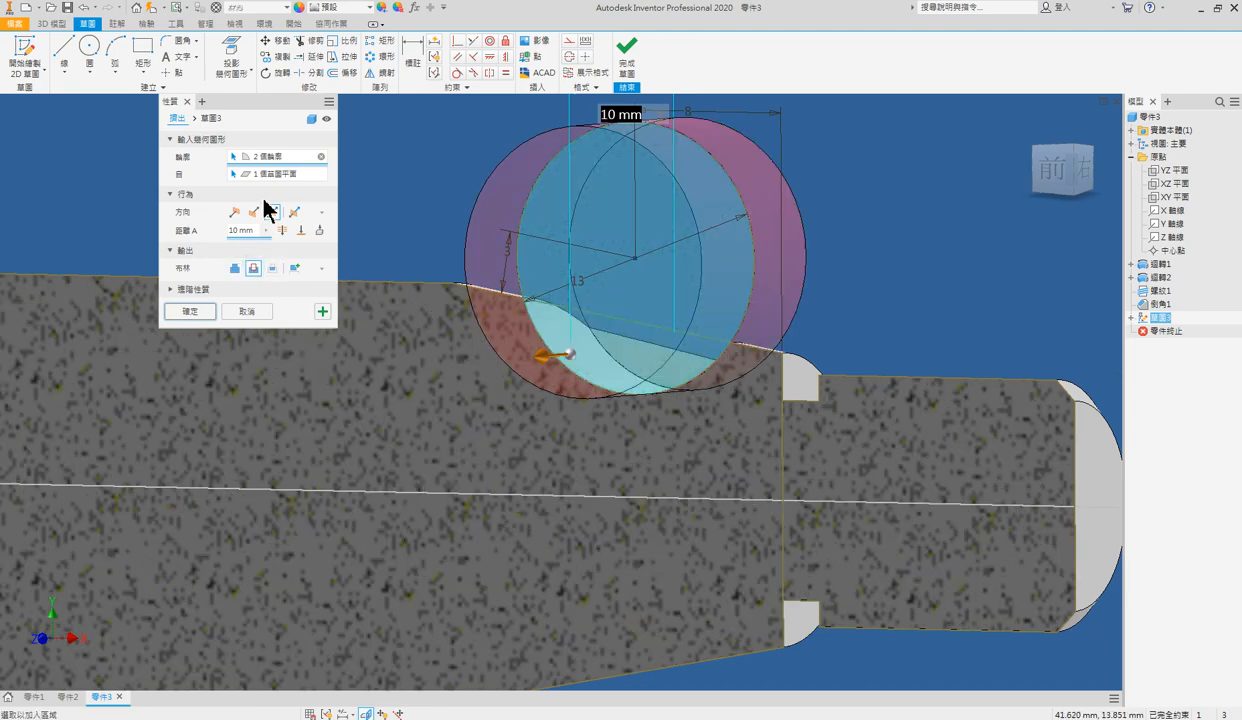
left_click(256, 230)
type("4")
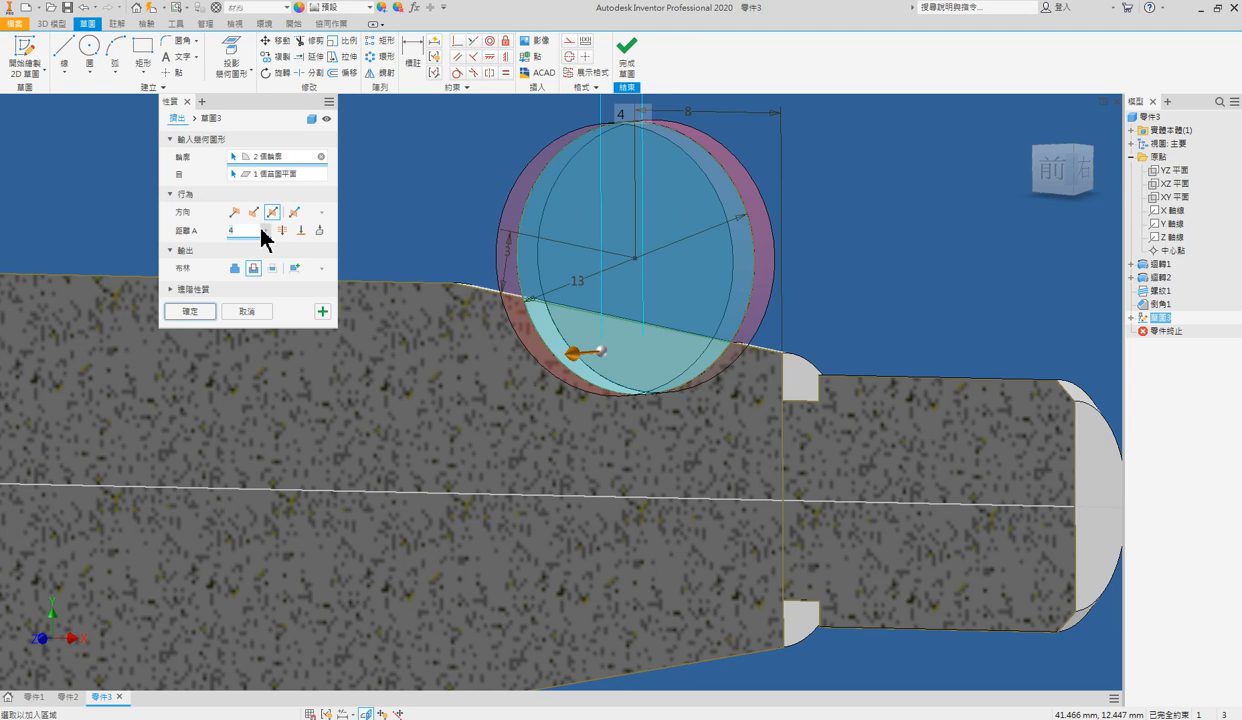
key("Return")
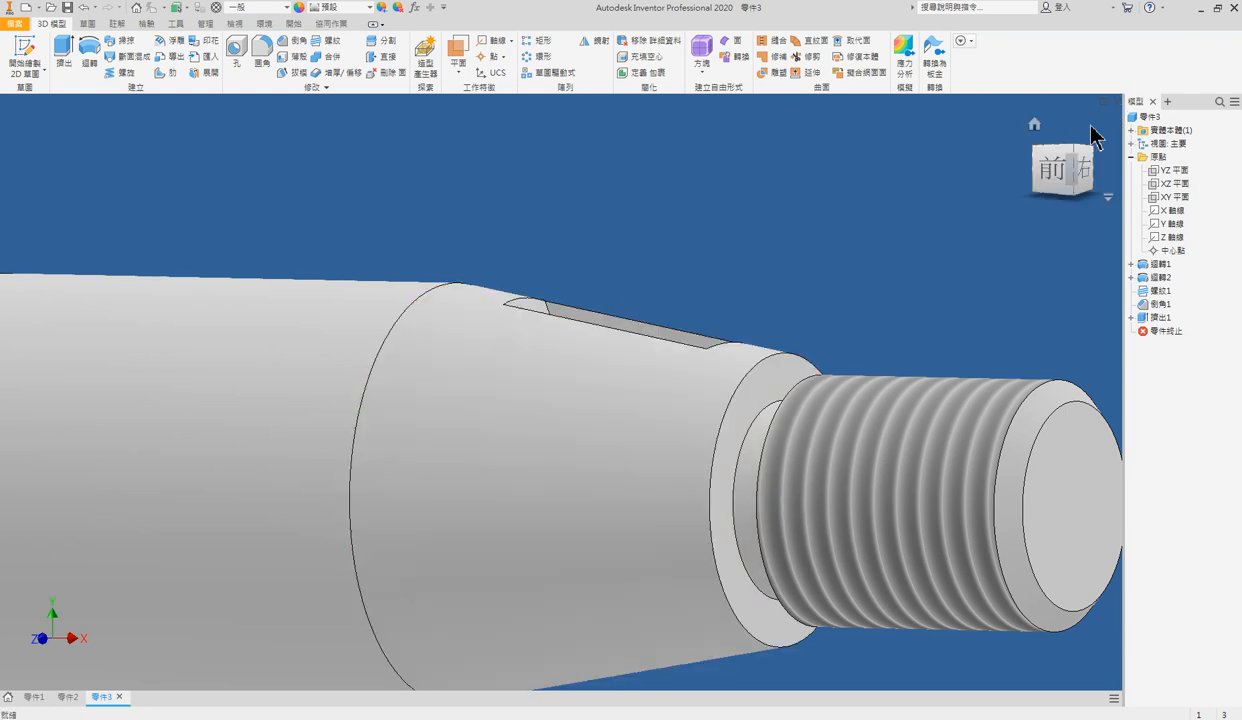
left_click(1034, 123)
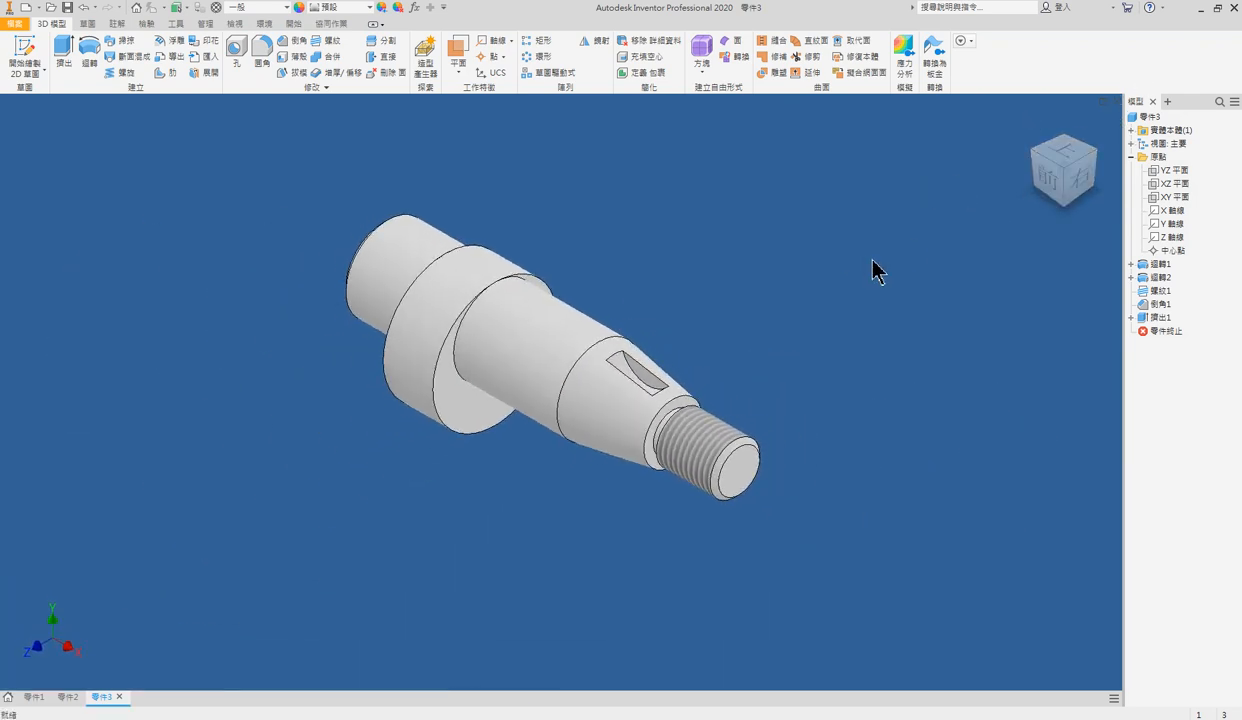